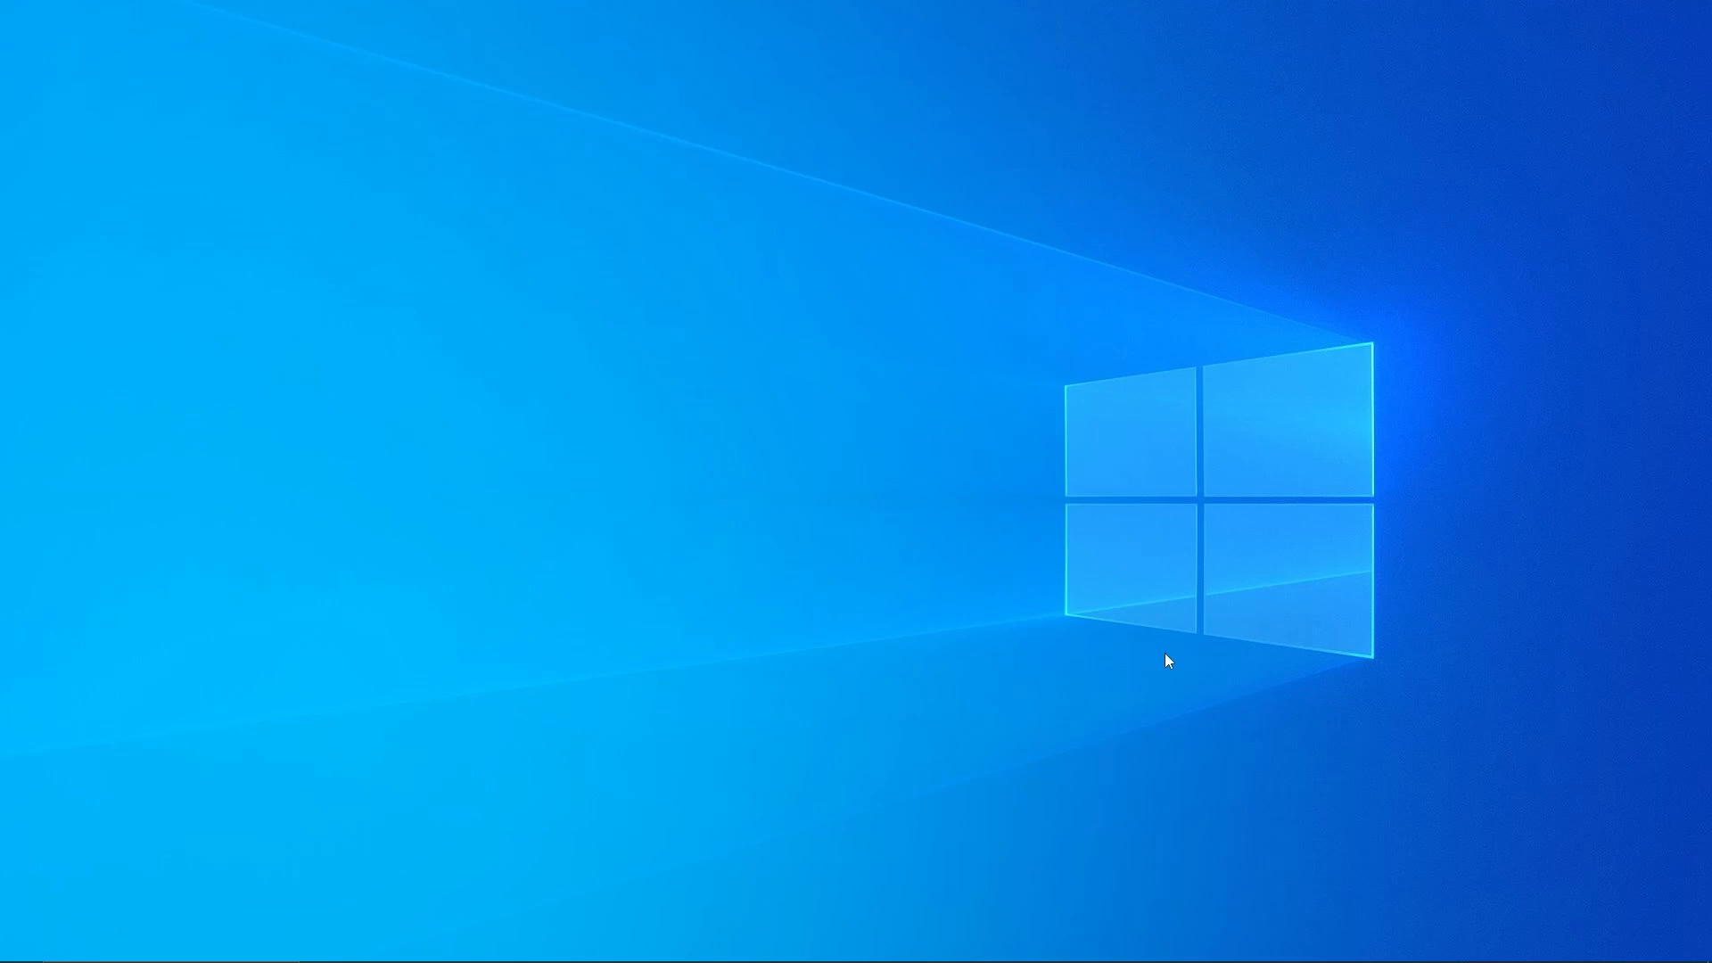
- Launch Opera GX Browser from its taskbar jump list to reach the Speed Dial page
mouse_move(1044, 960)
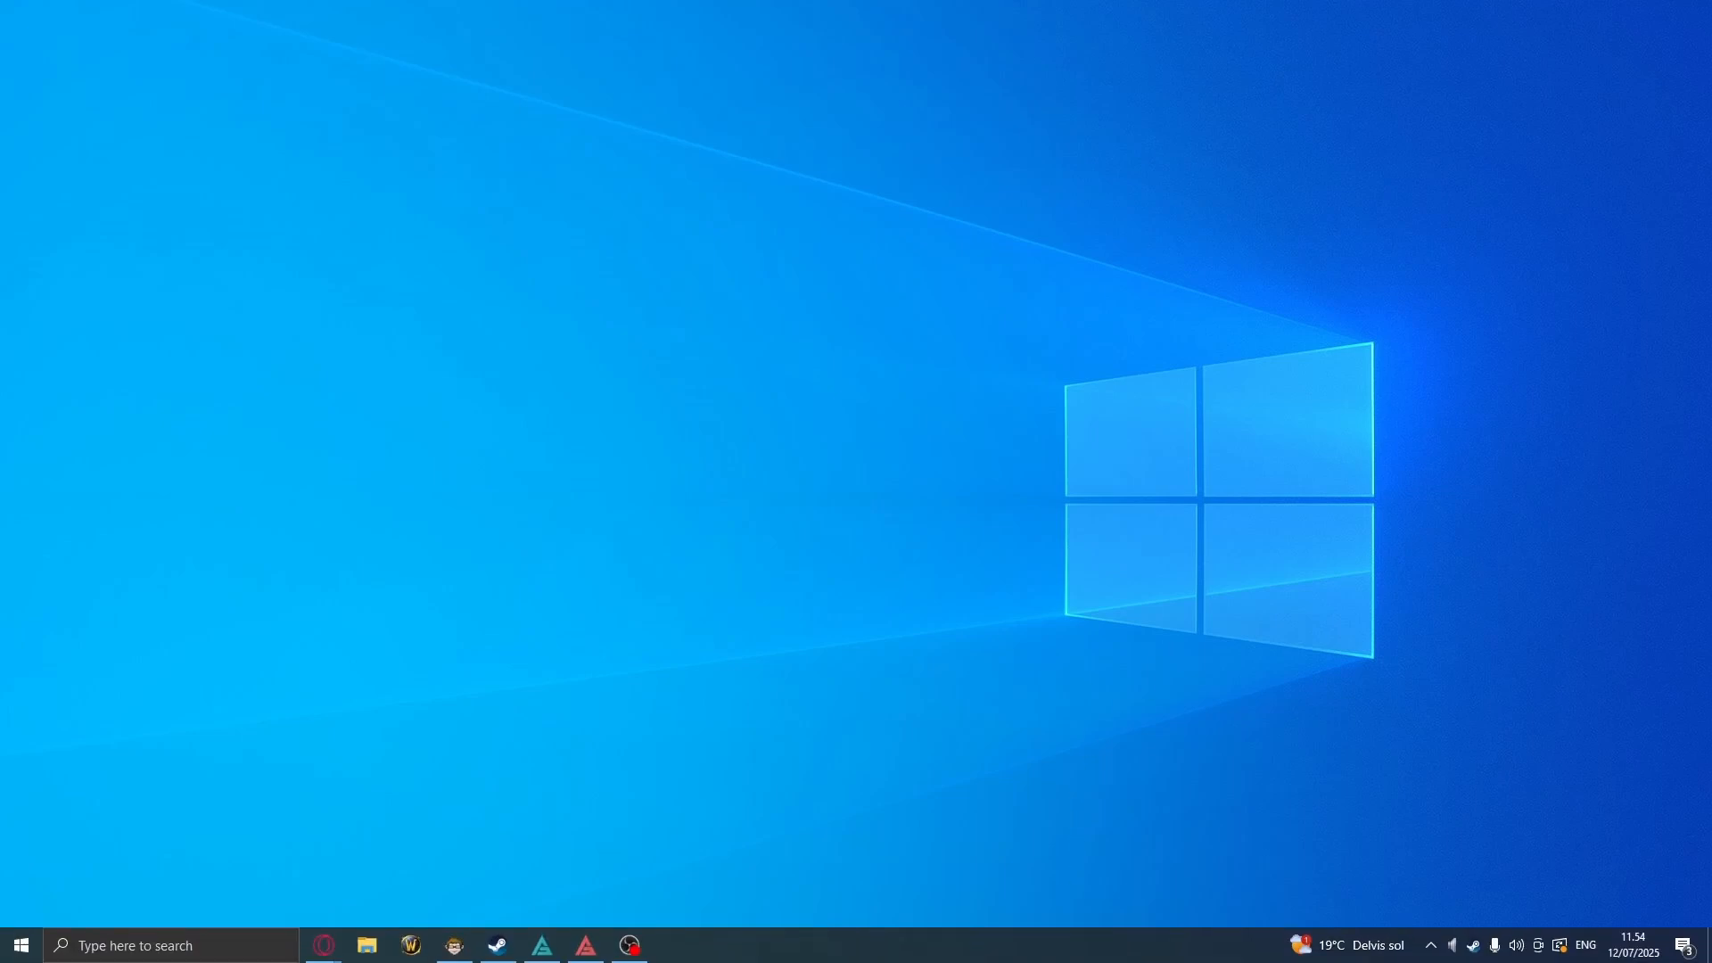
right_click(321, 944)
left_click(372, 851)
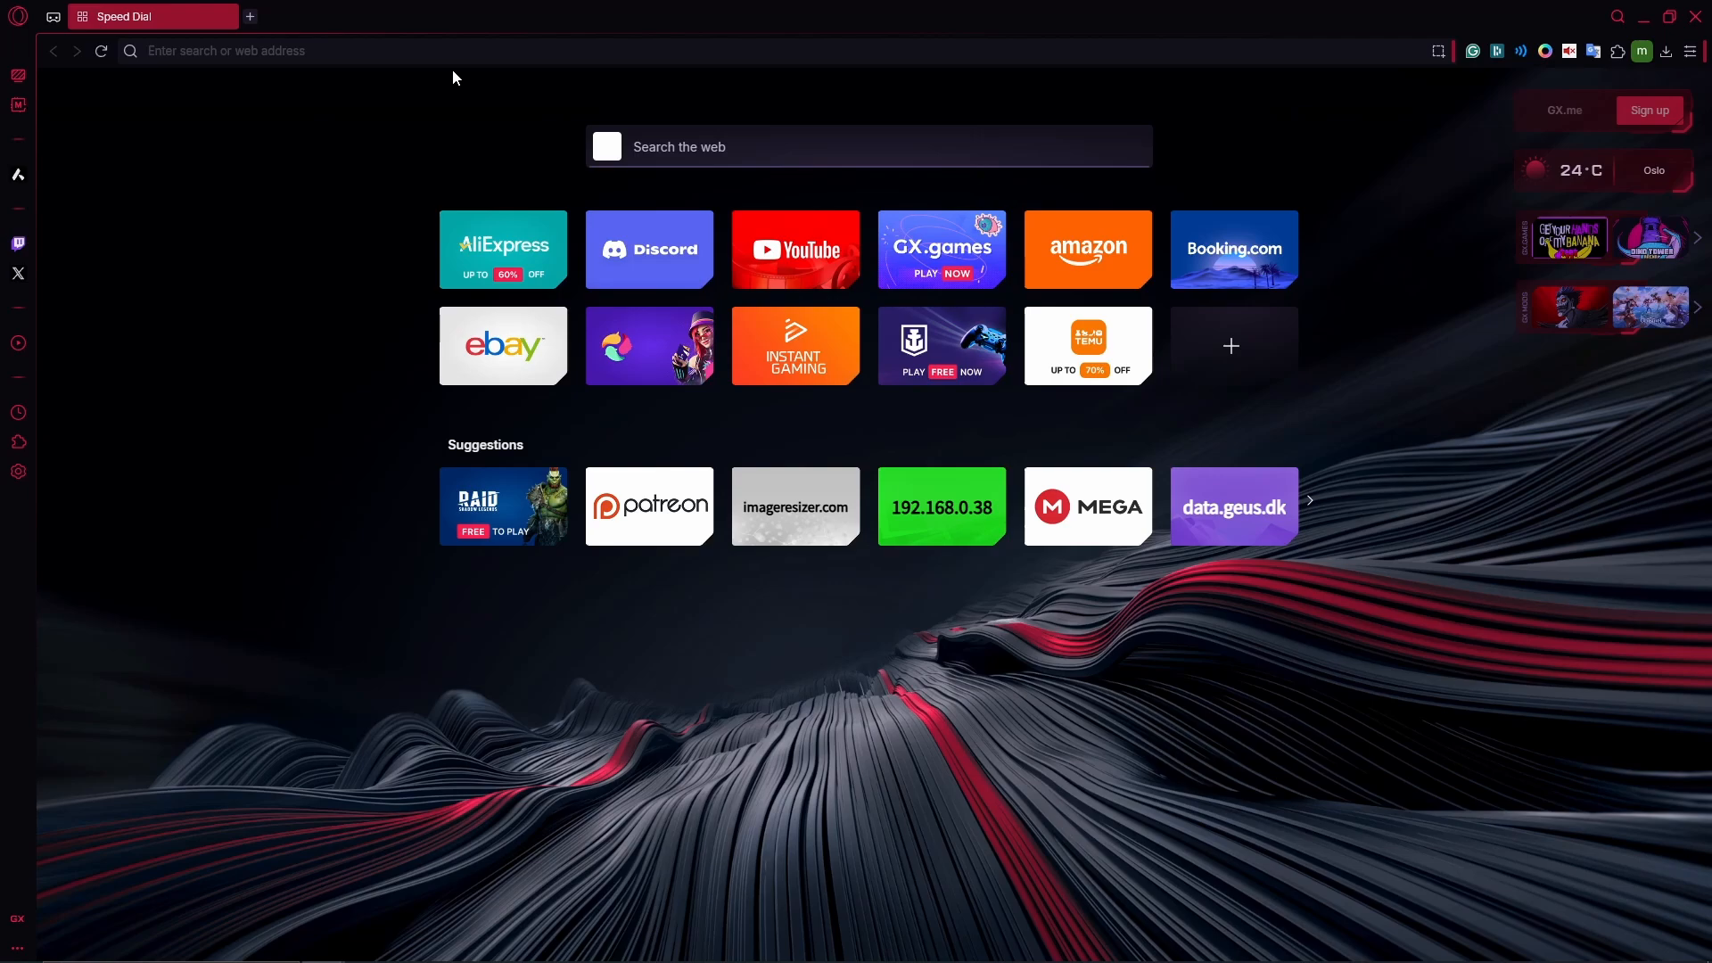
- Search Google for 'garfield image' and switch to the Images results
type("g")
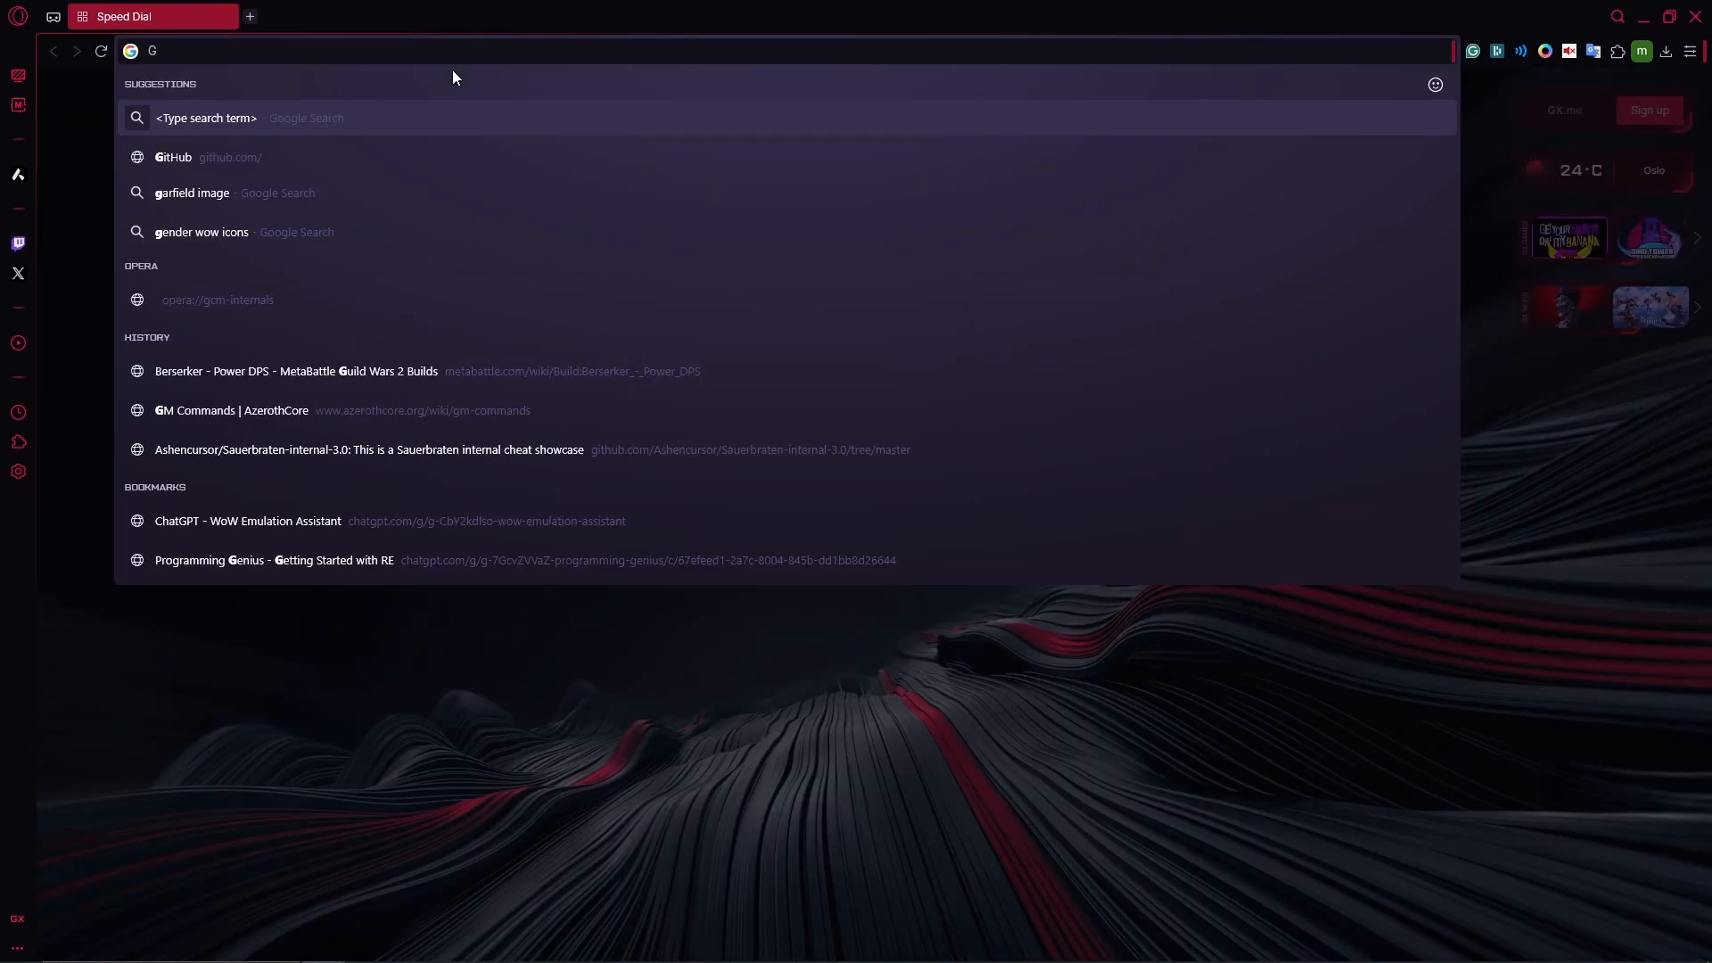
key("BackSpace")
type("Garfield image")
key("Return")
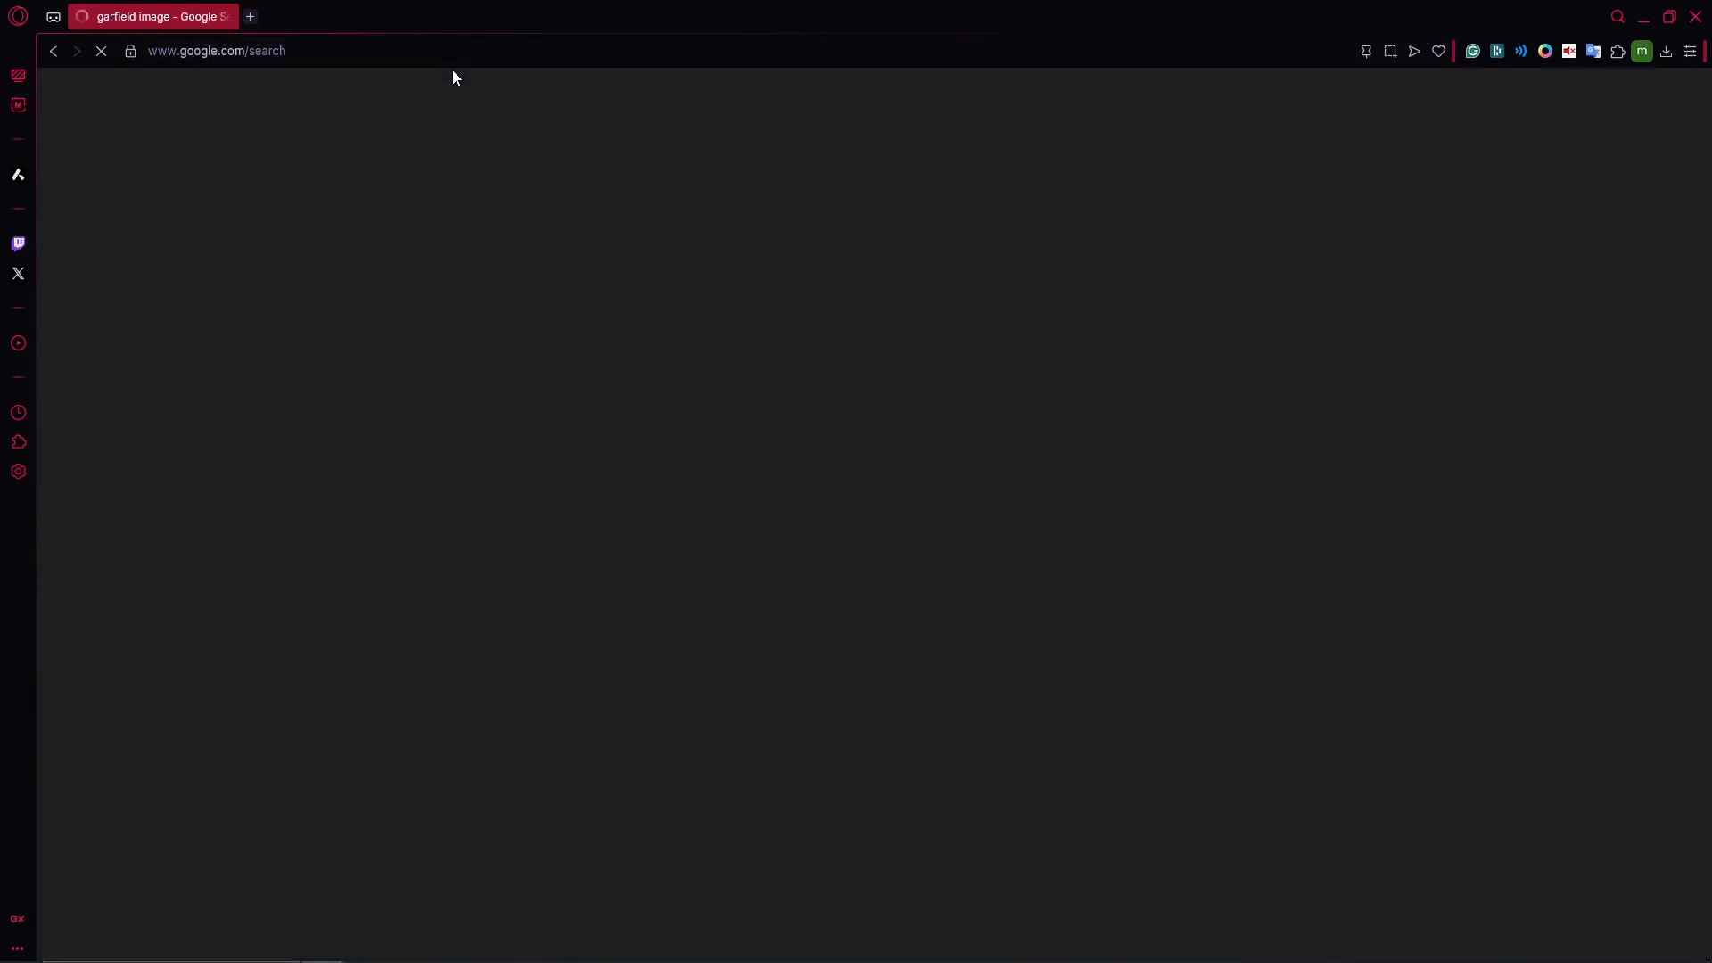
left_click(302, 172)
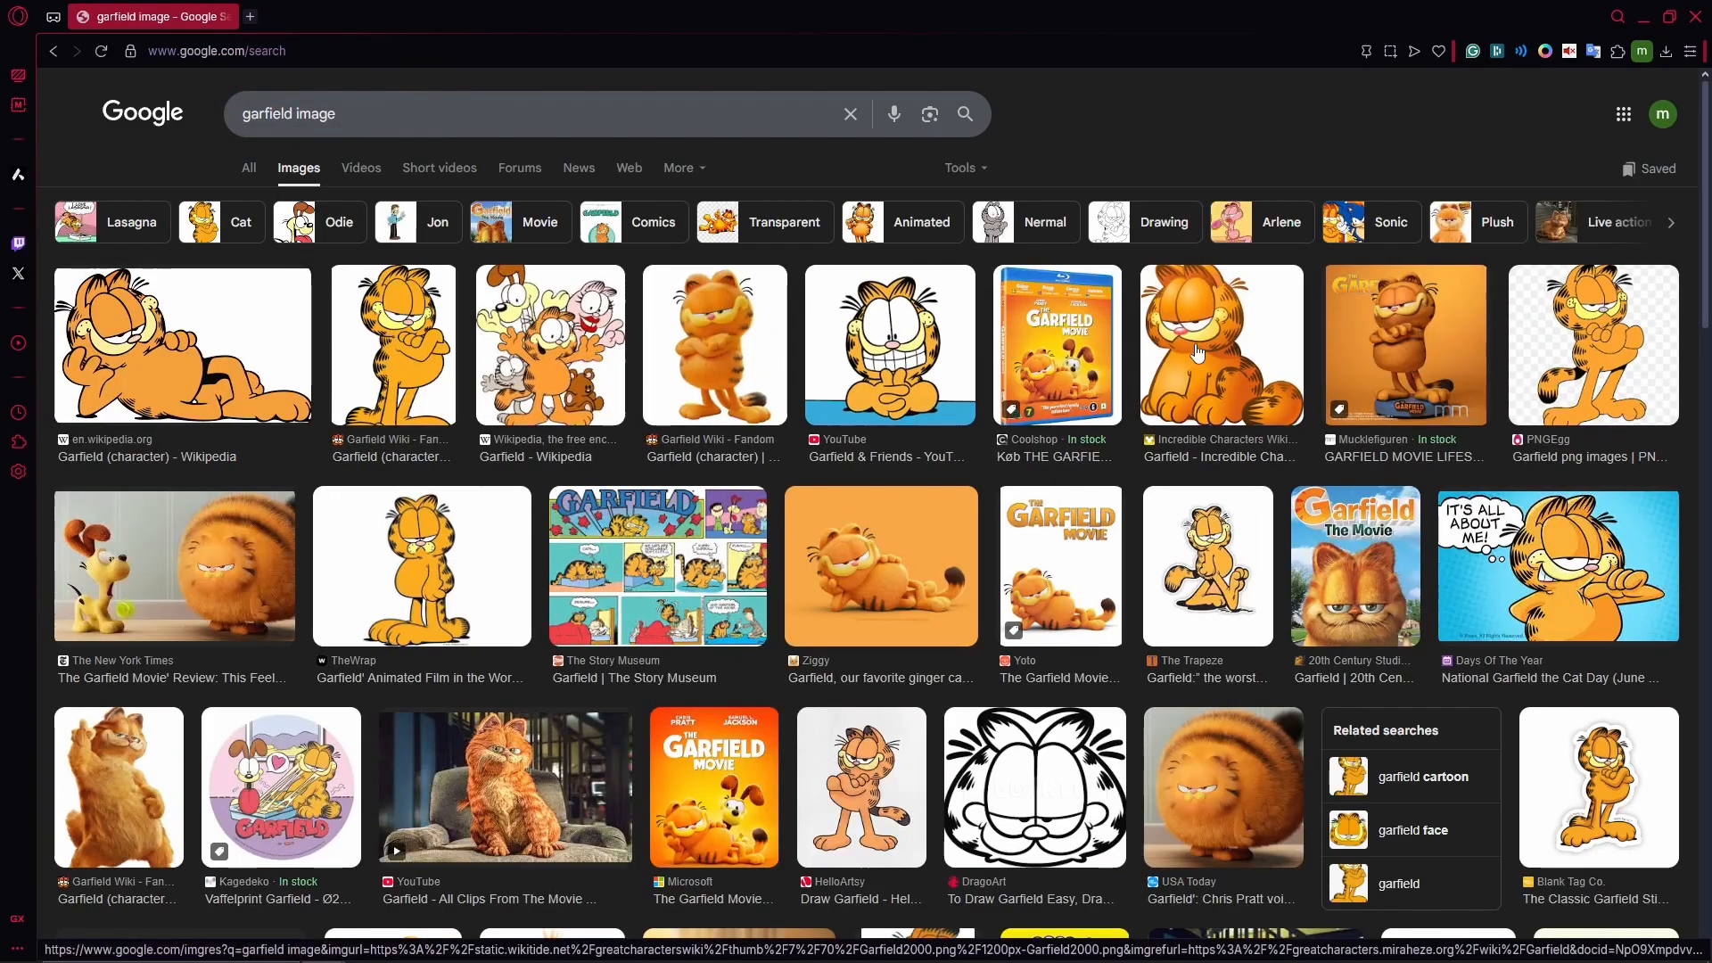
scroll(1124, 584, "down", 3)
scroll(1124, 584, "down", 10)
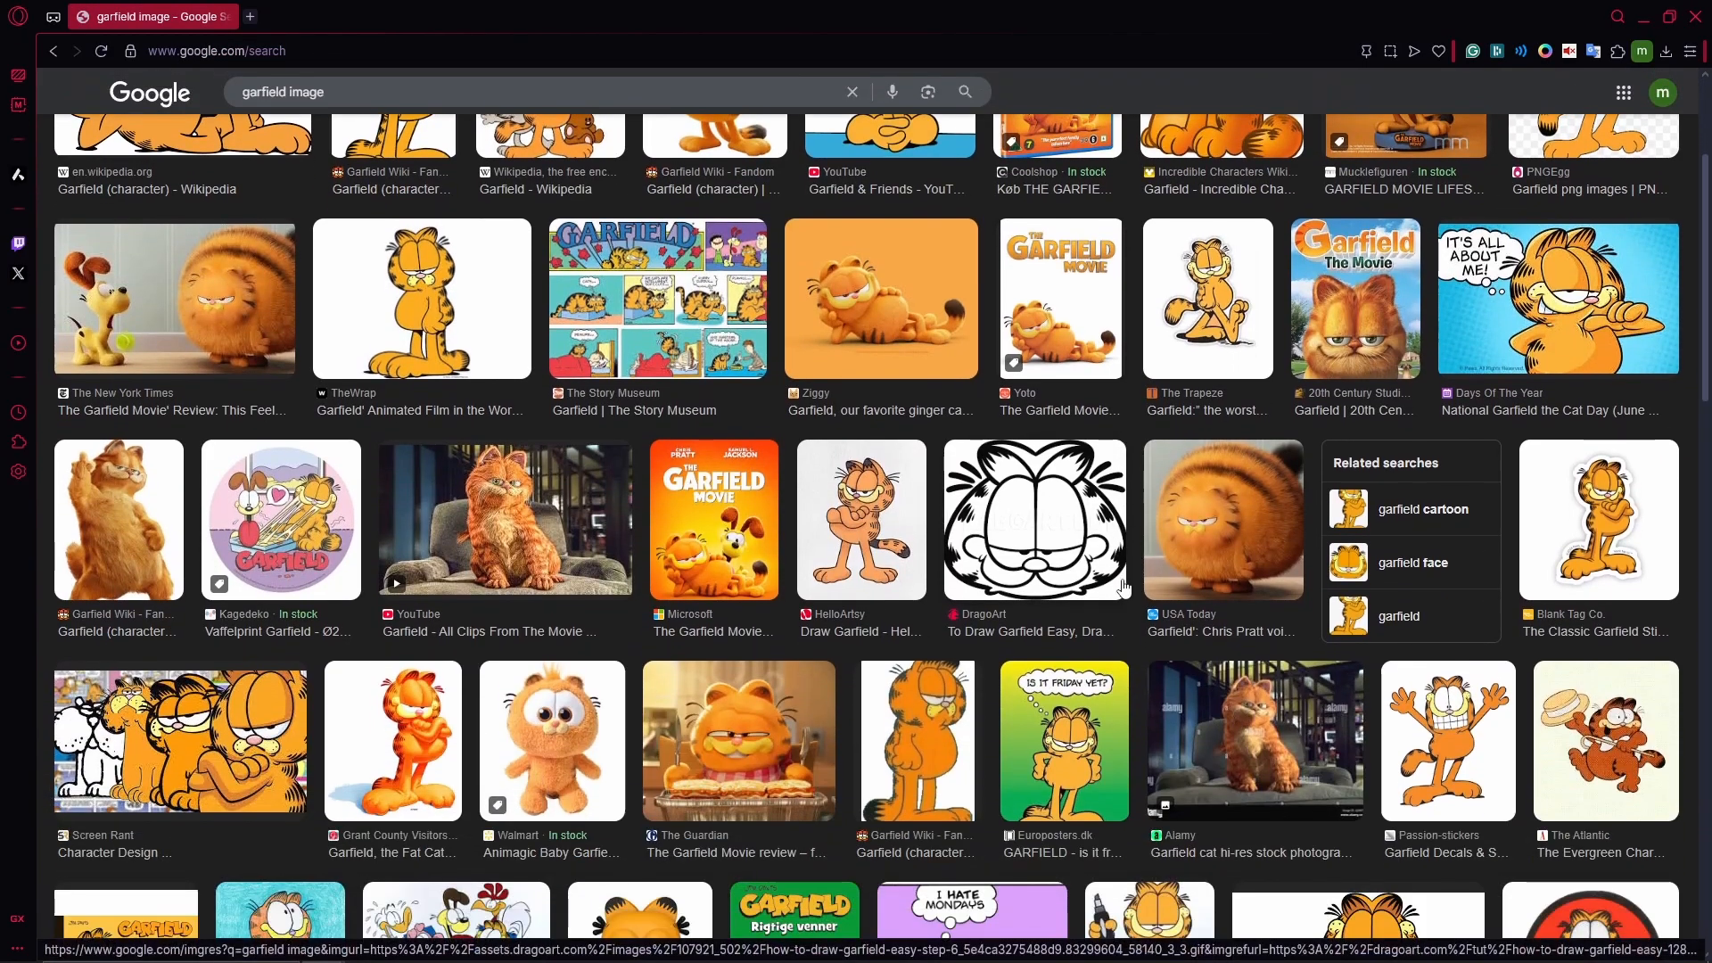
scroll(1105, 609, "up", 15)
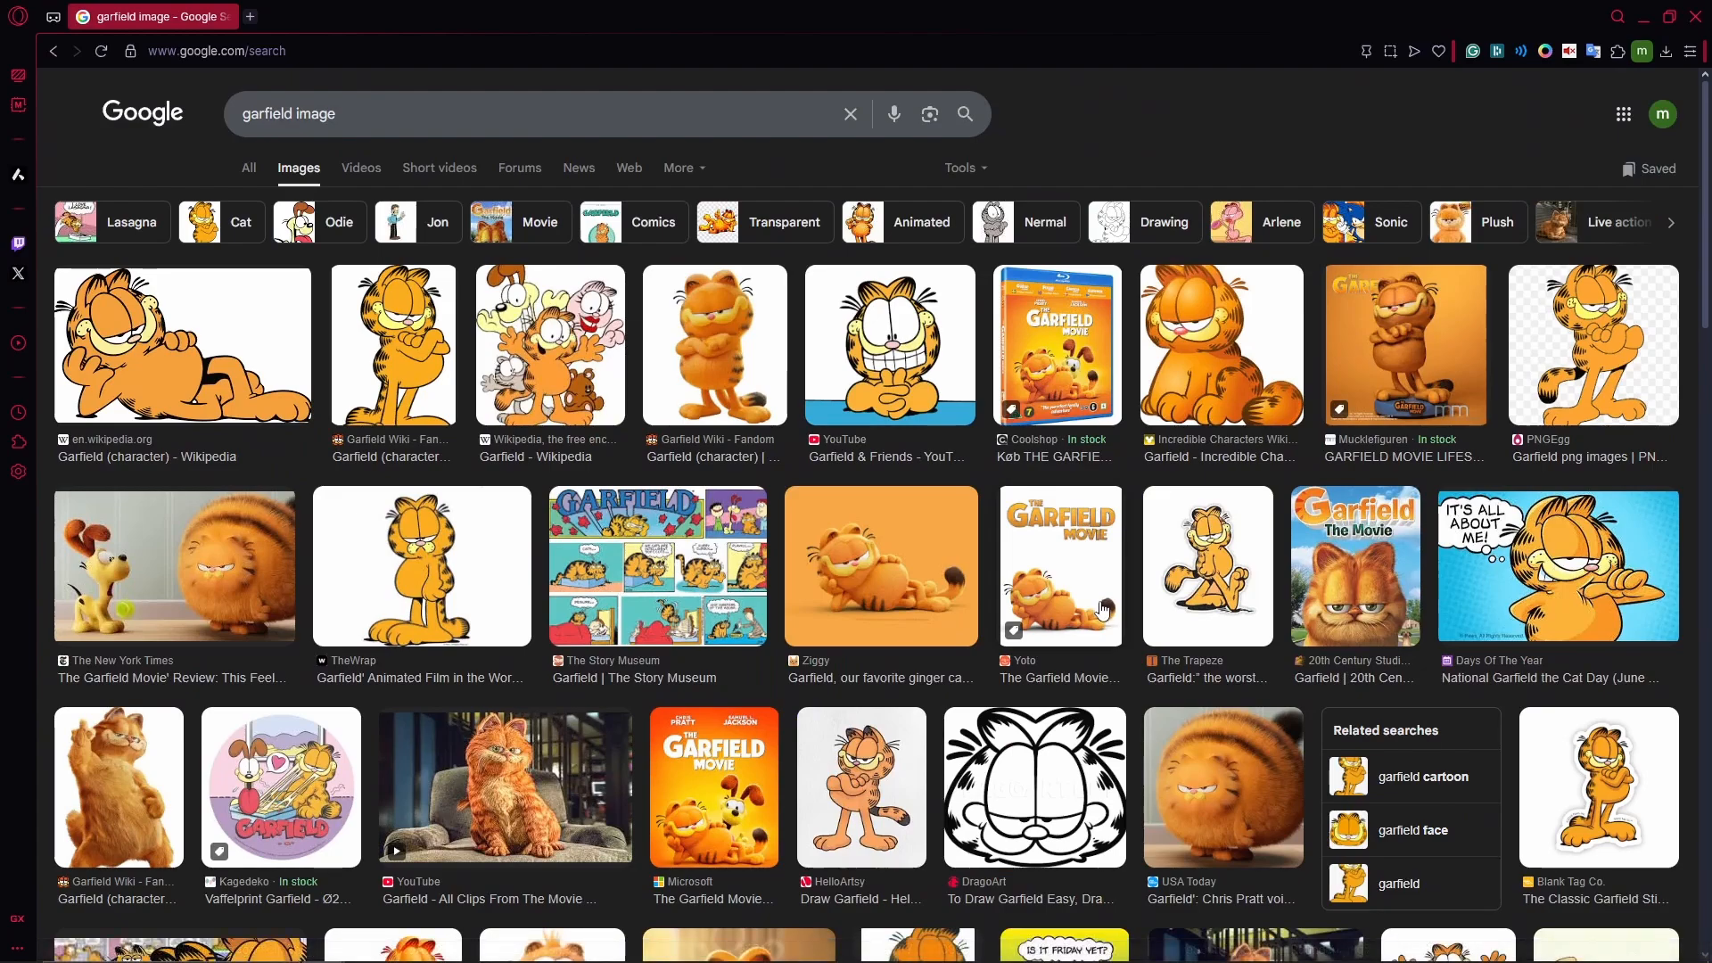
- Save The New York Times Garfield picture to the Desktop as a JPEG
left_click(256, 563)
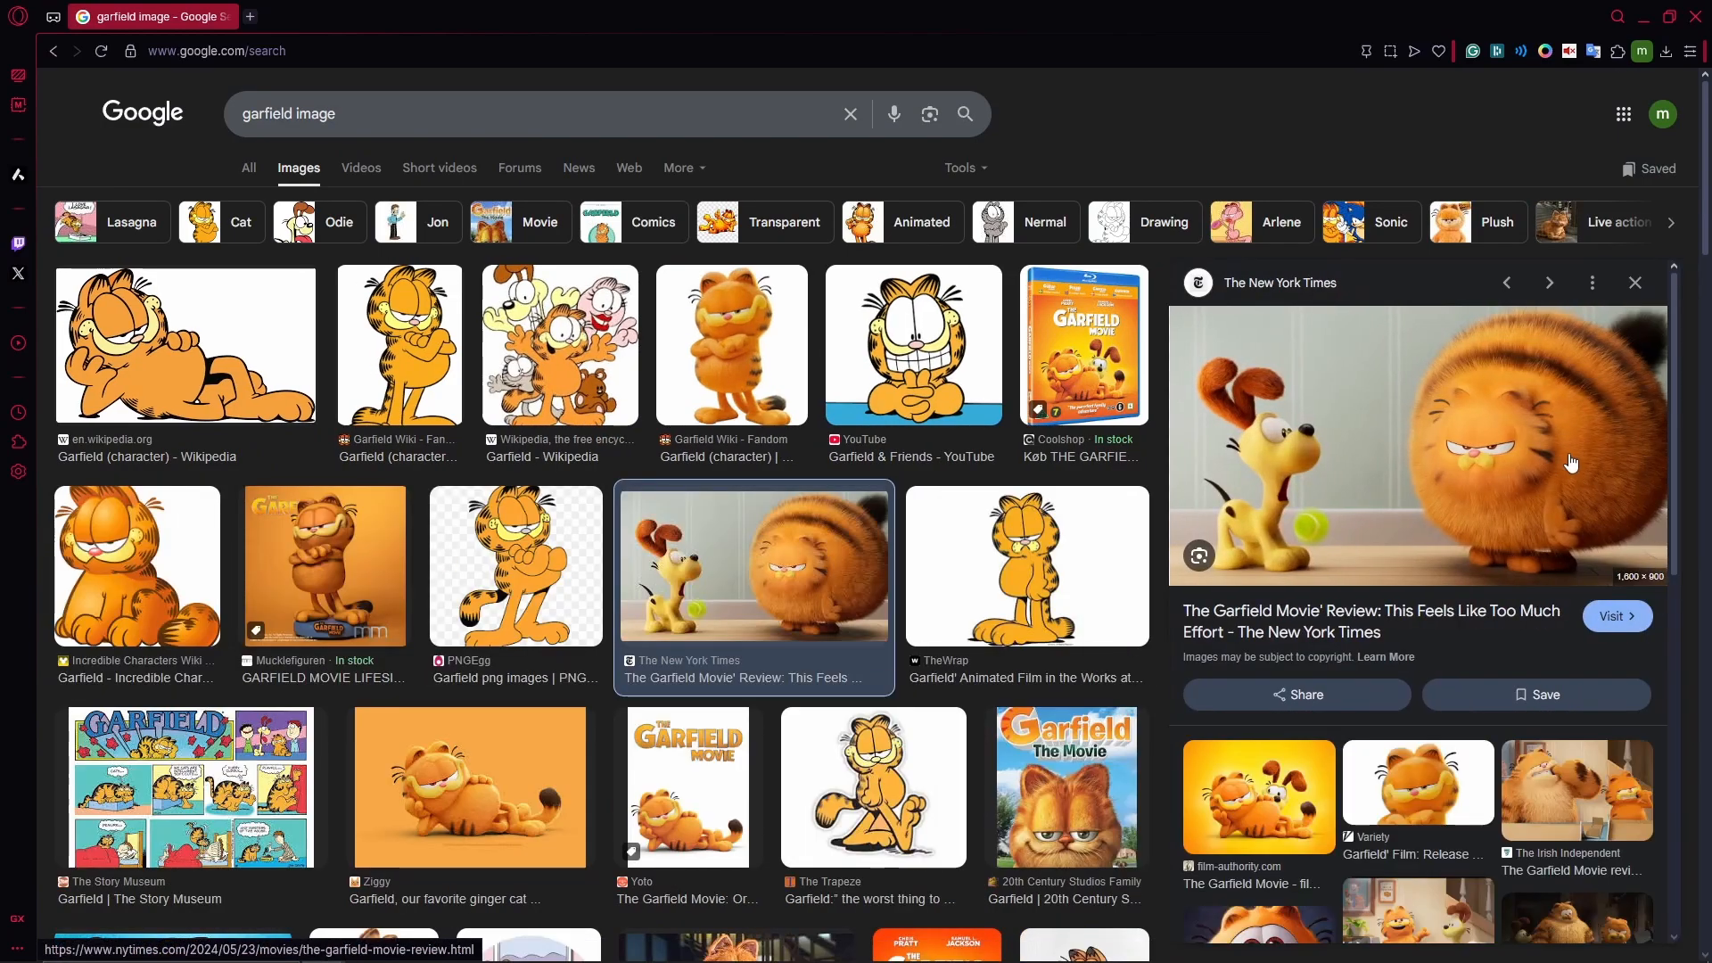
right_click(1467, 464)
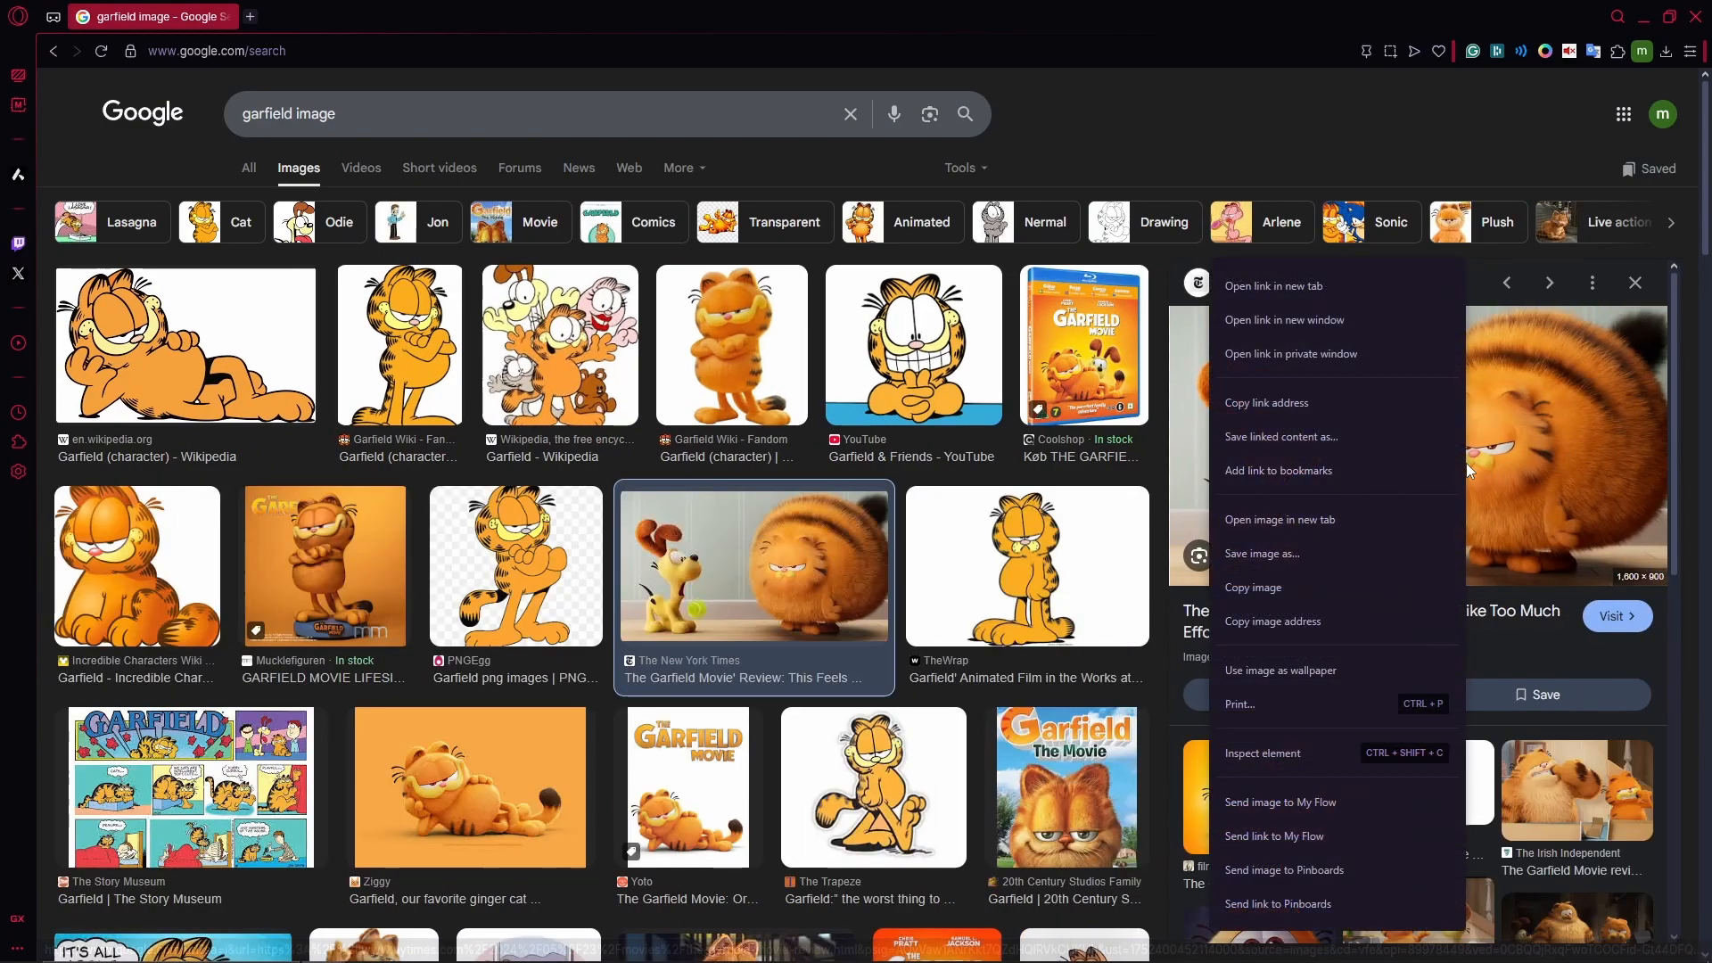
left_click(1265, 553)
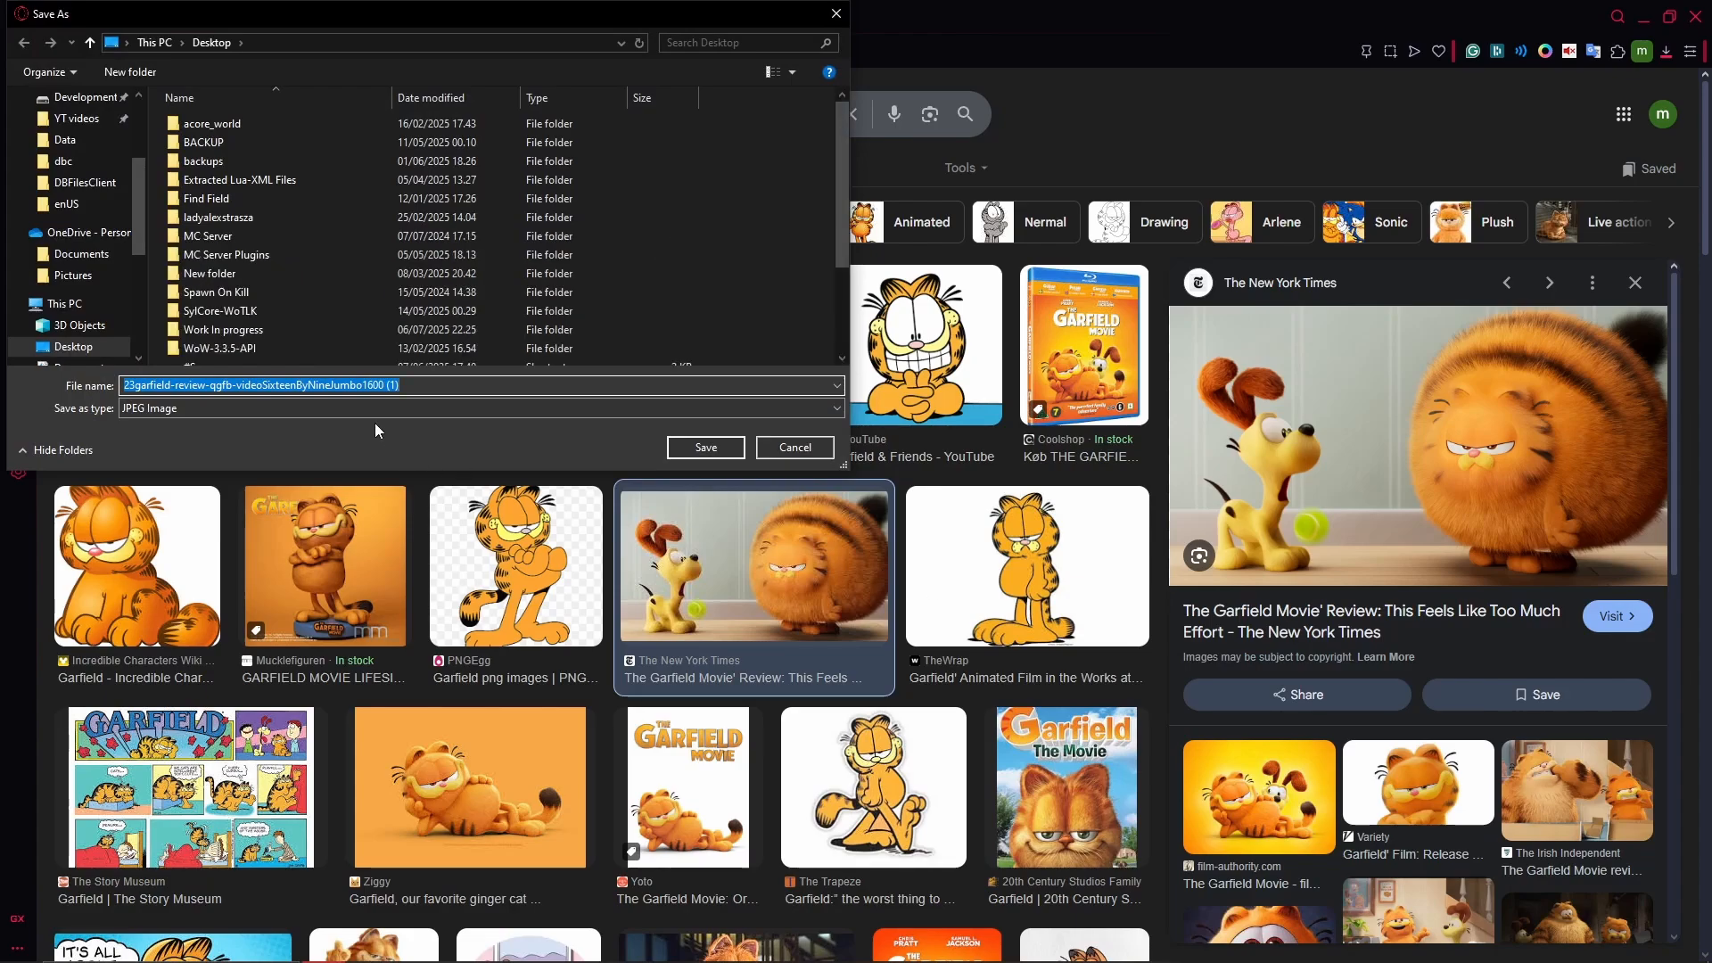
left_click(147, 414)
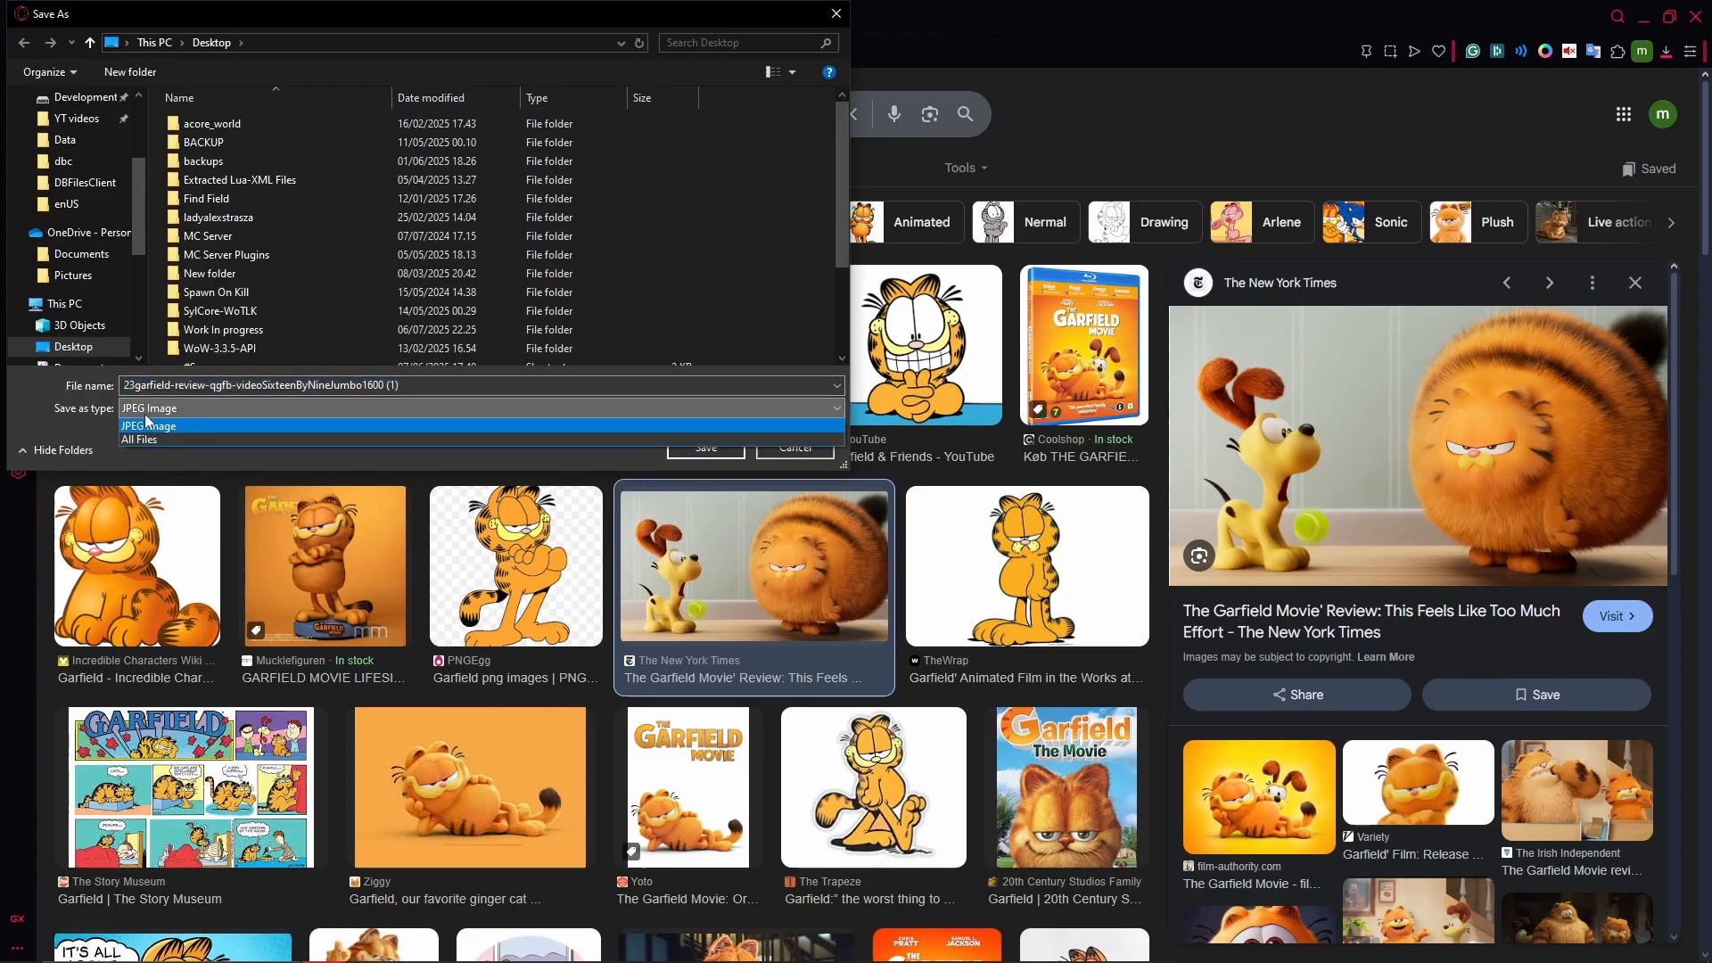
left_click(143, 414)
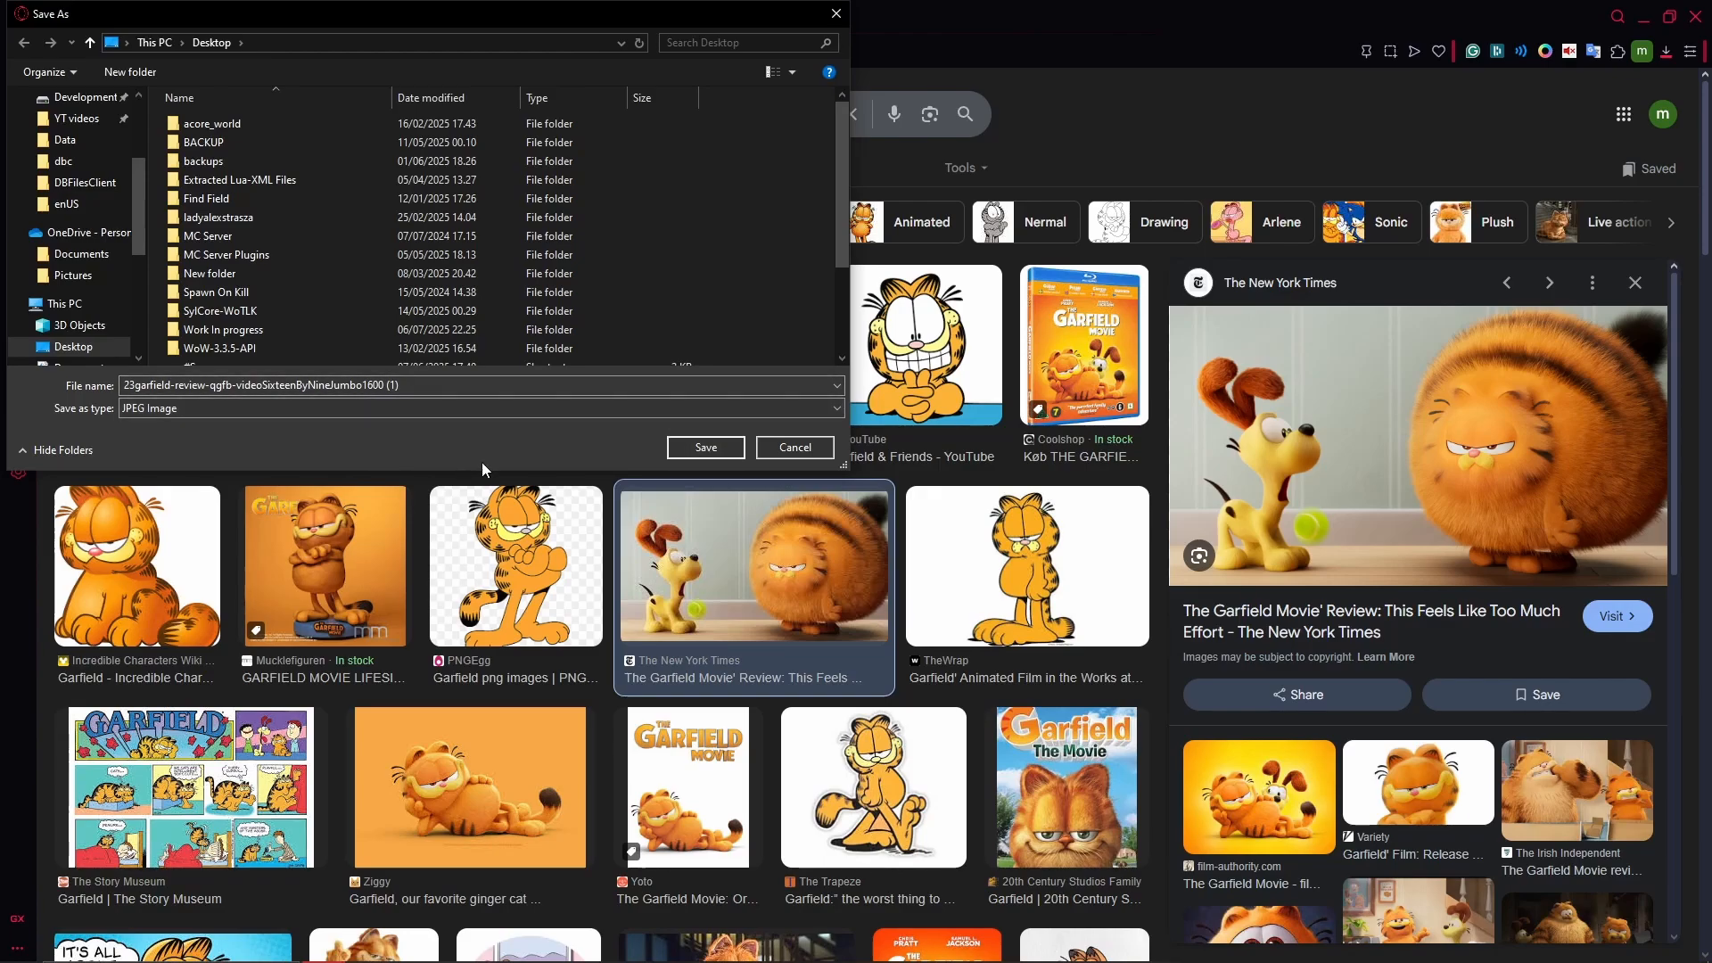
left_click(709, 454)
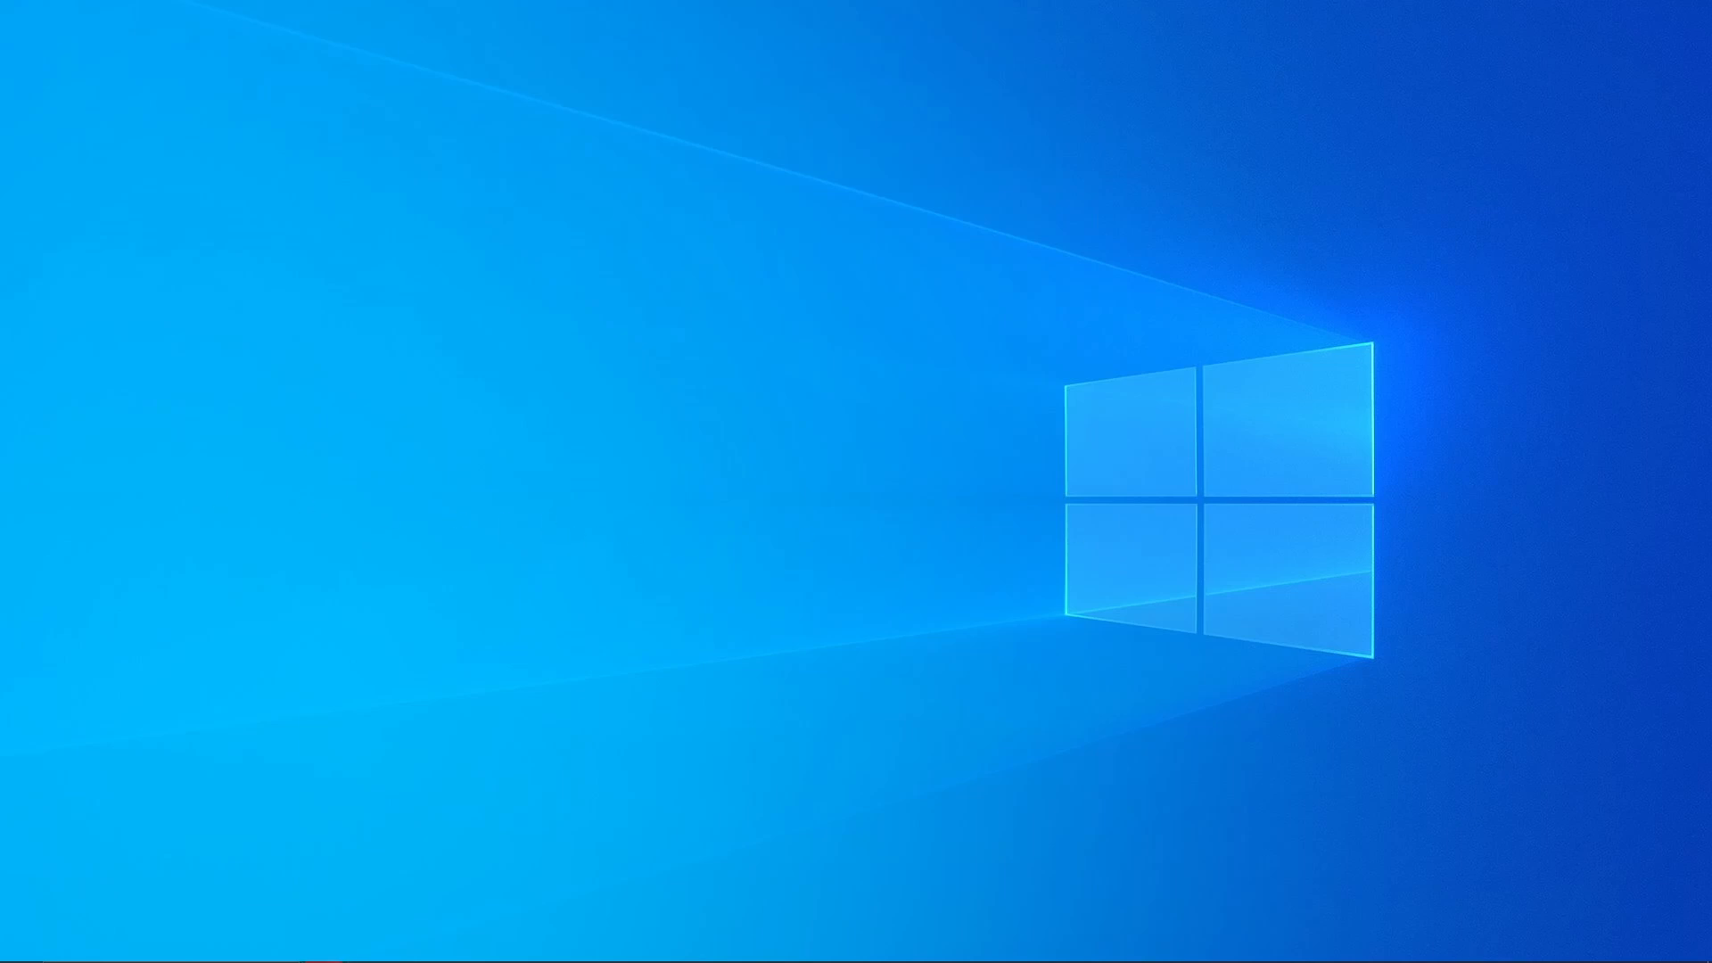
- Launch BLPNG Converter from the WoW Downporting Tools panel
left_click_drag(1711, 384, 1047, 114)
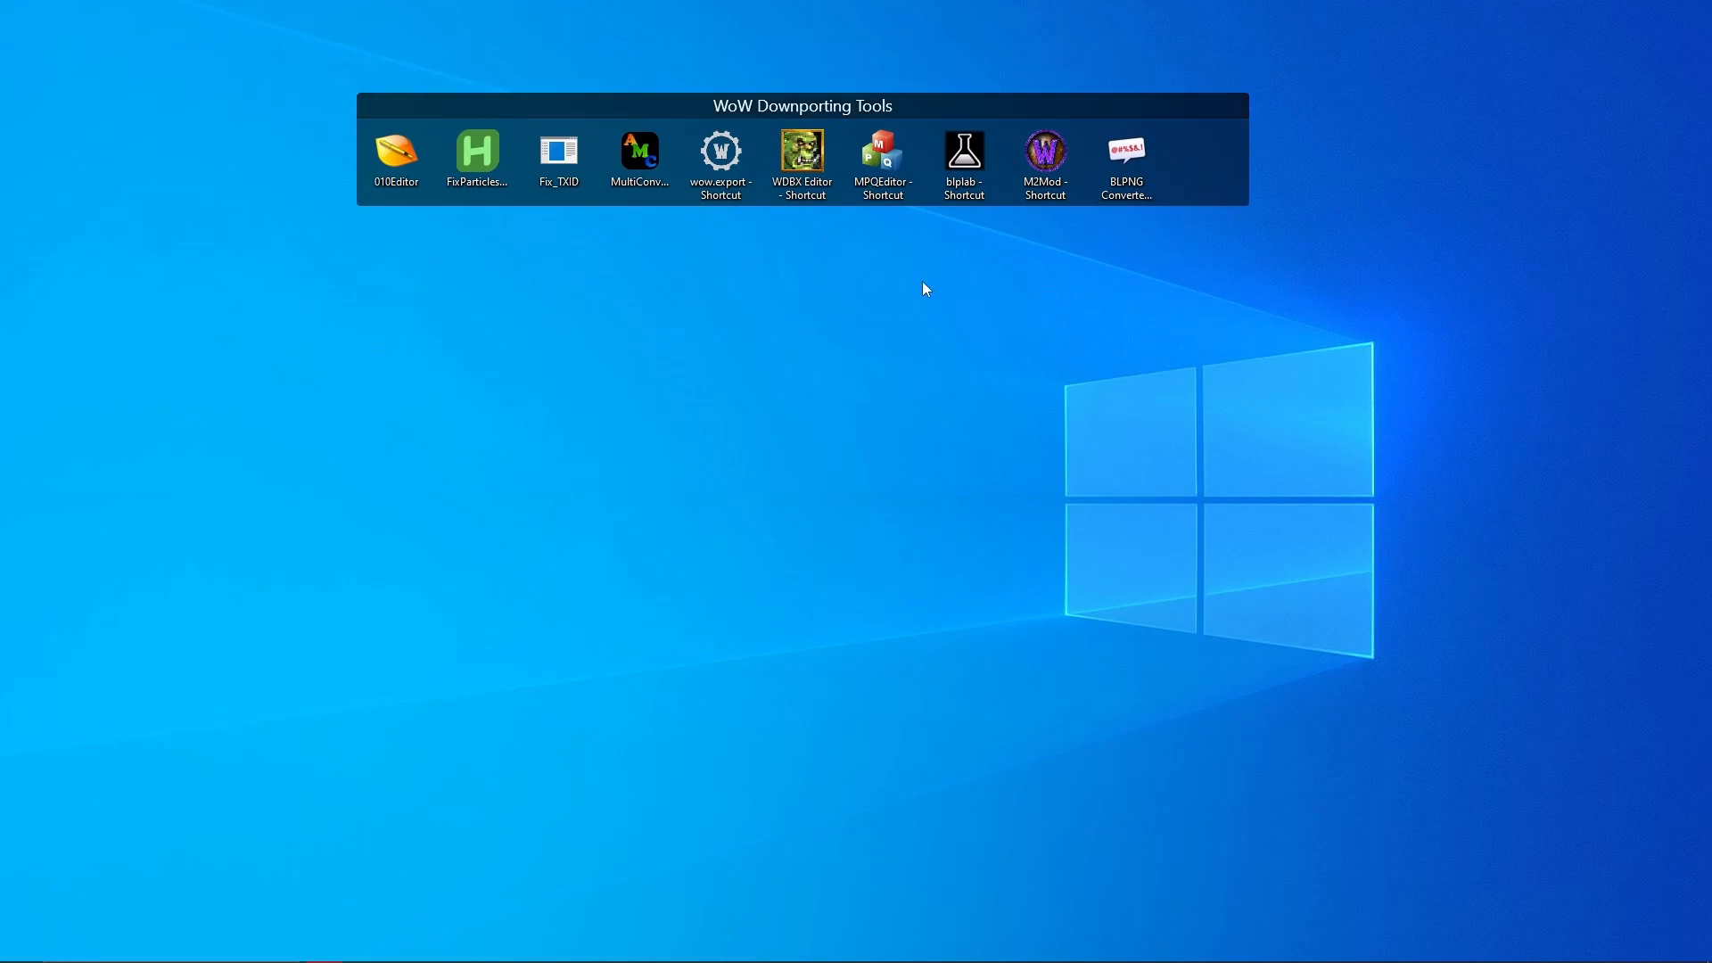
double_click(1125, 207)
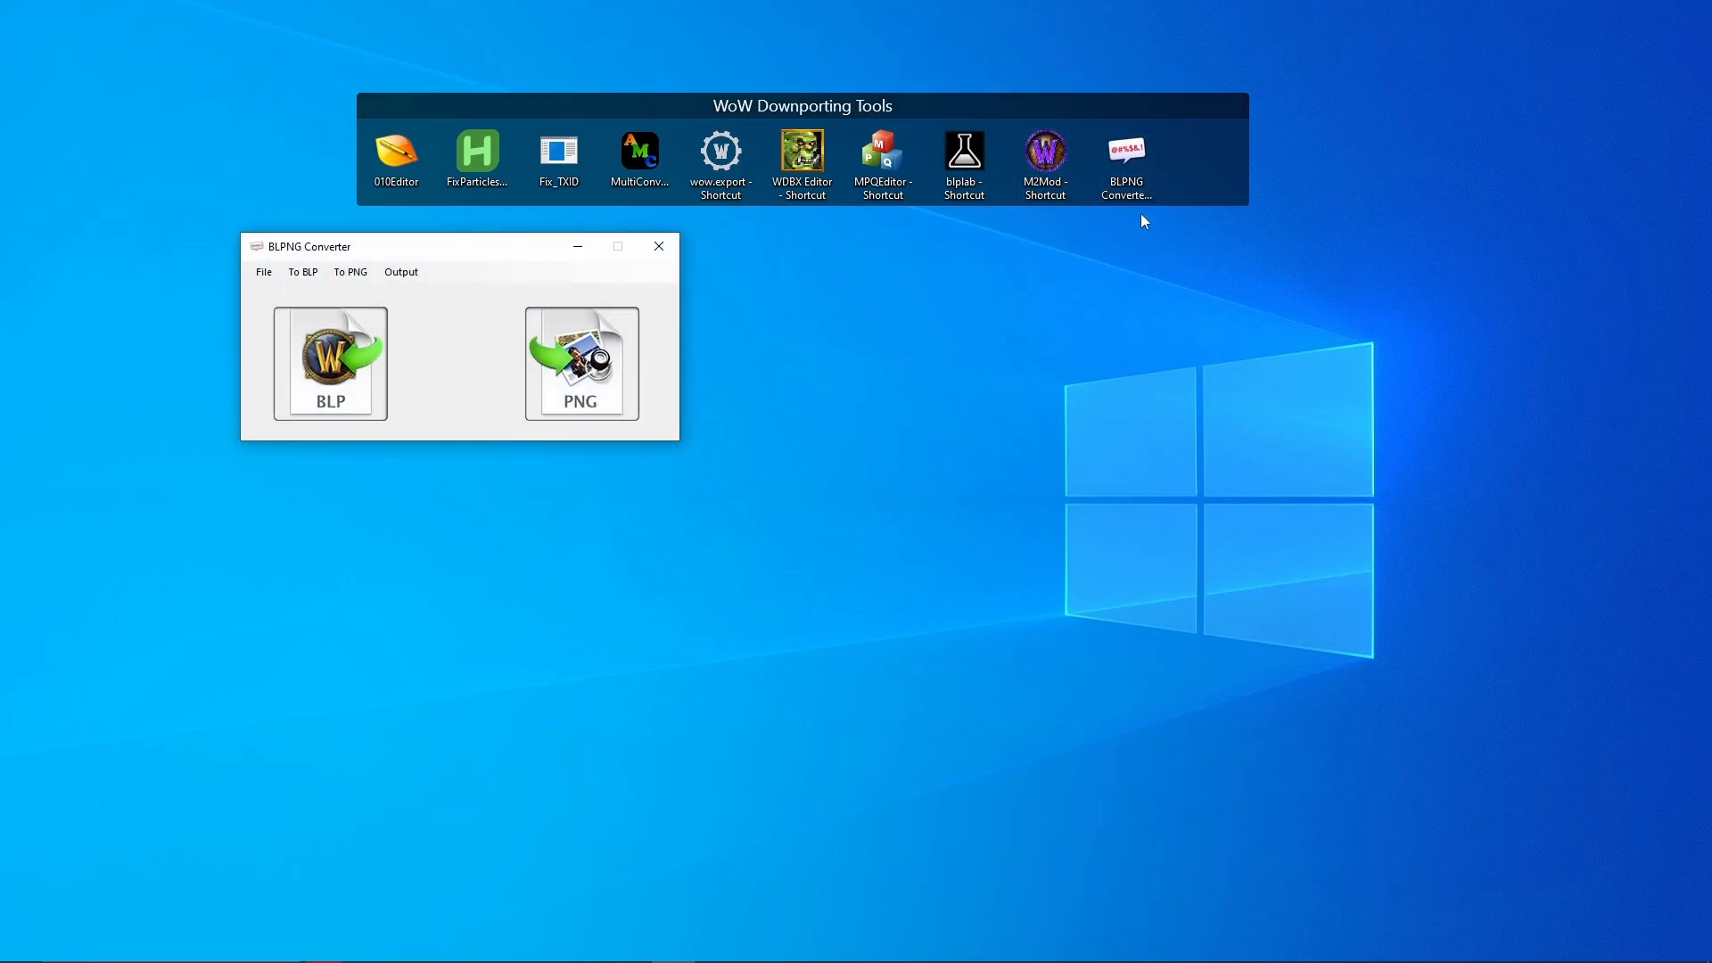
left_click_drag(538, 251, 1188, 266)
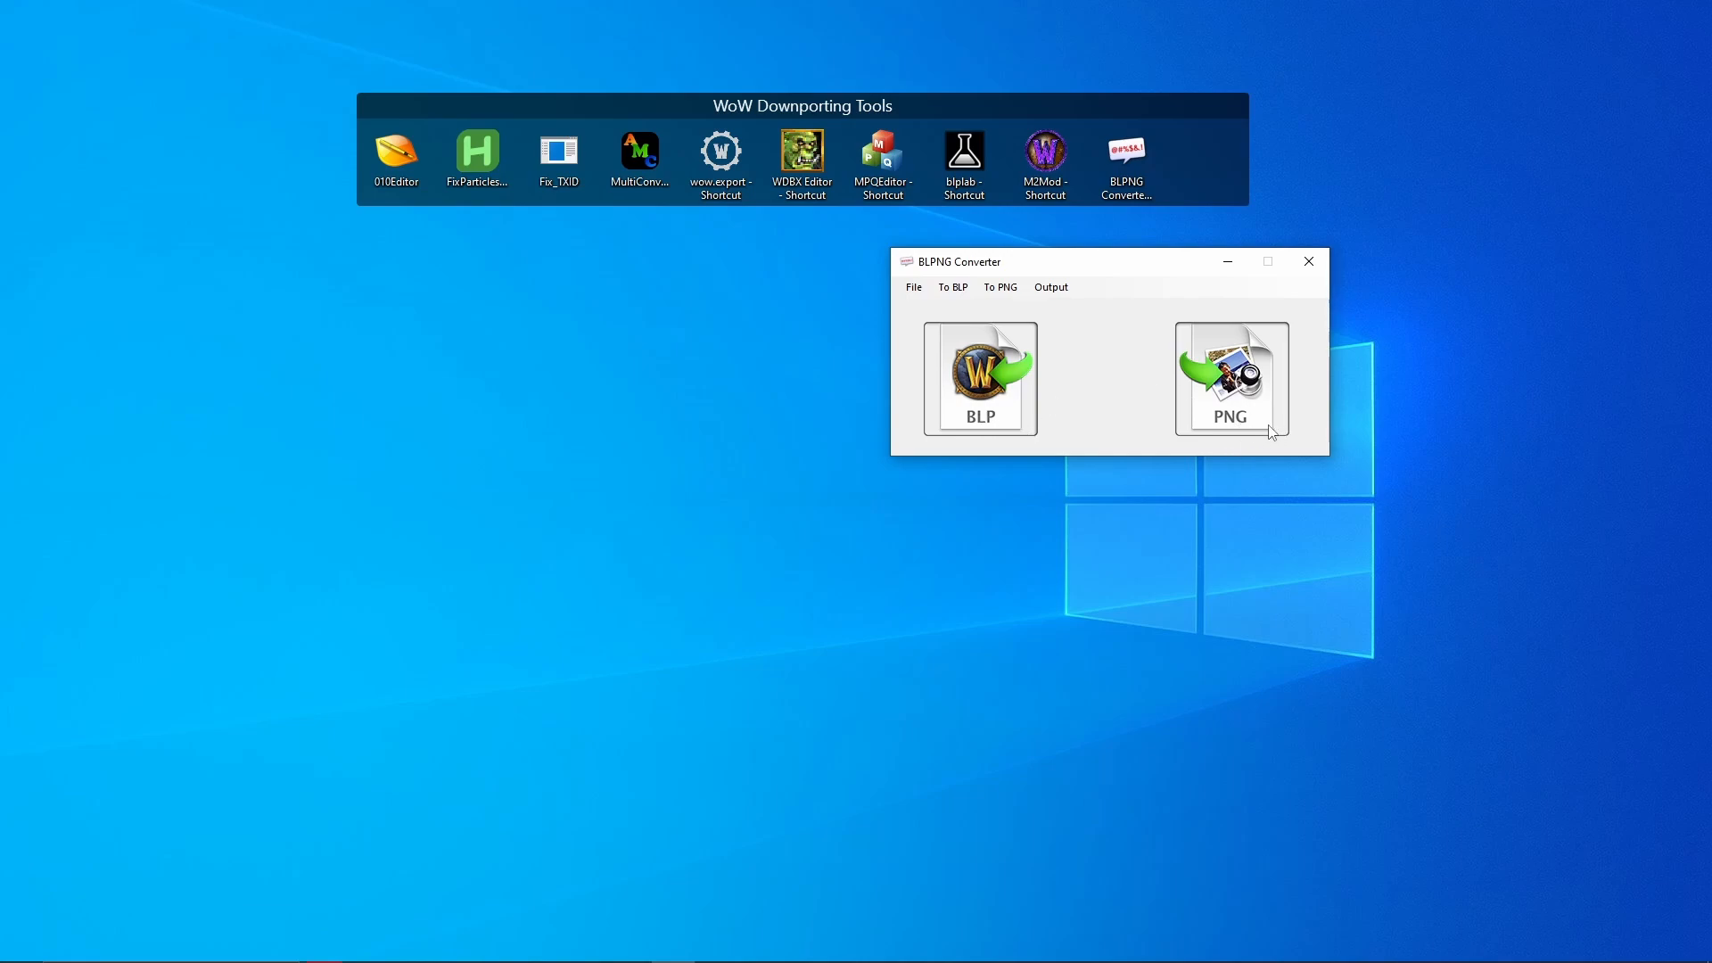
left_click(1214, 413)
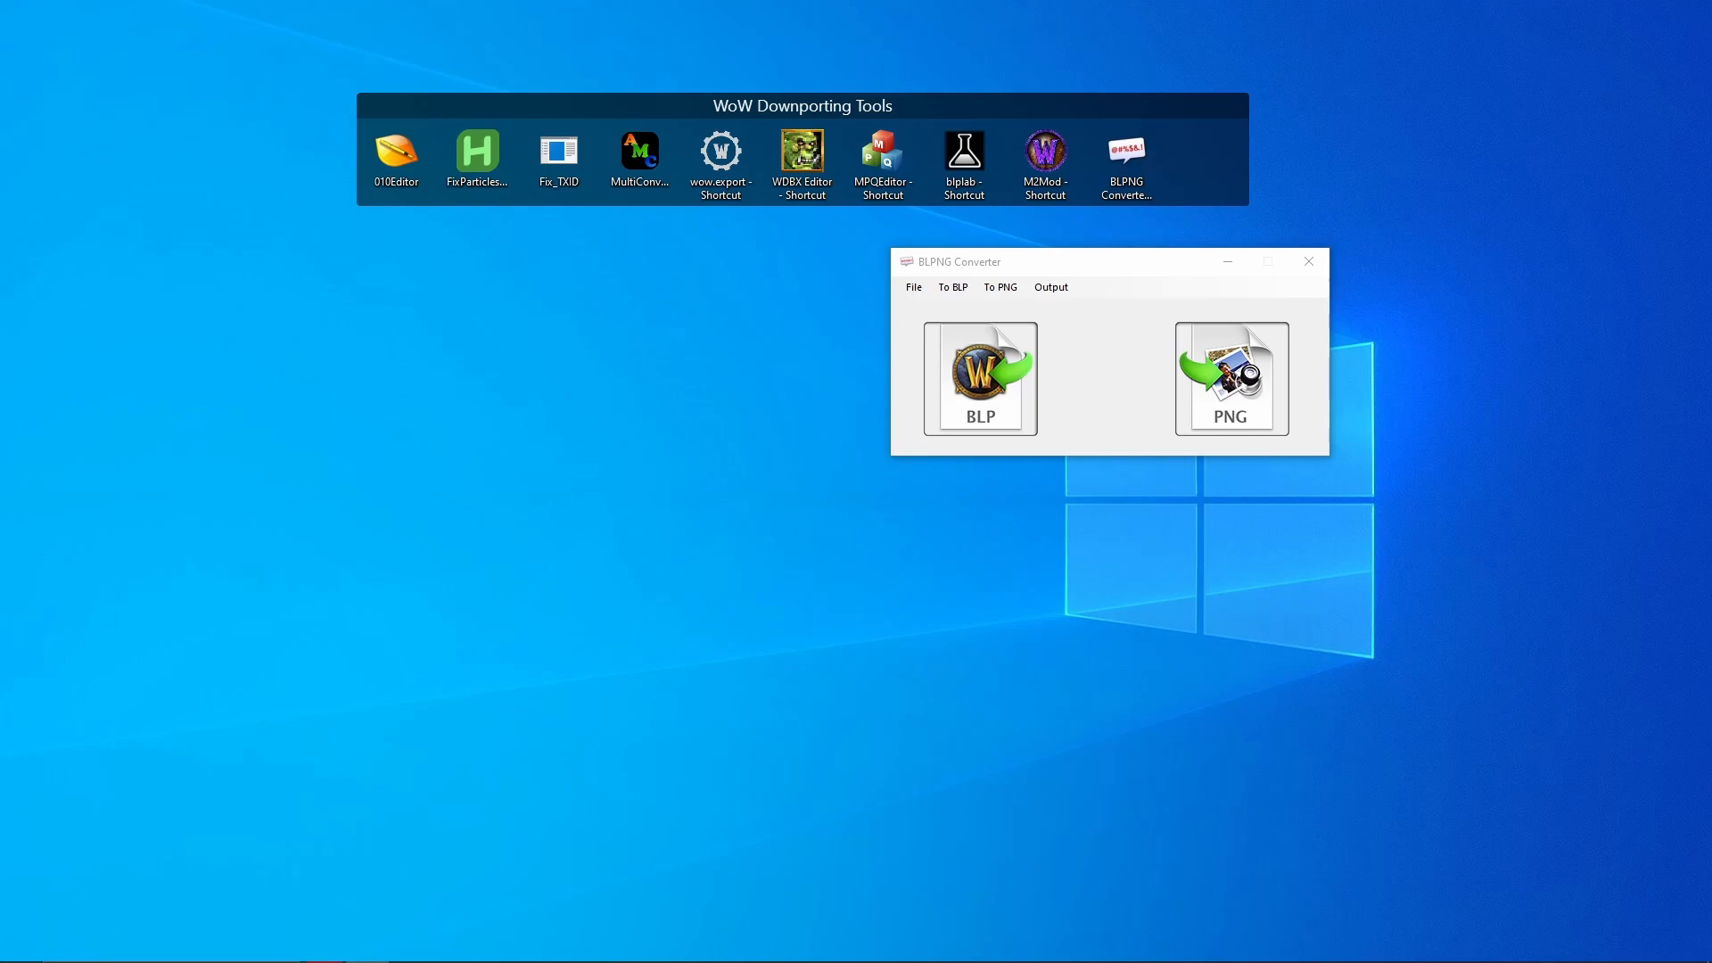
- Drop the 130 KB Desktop JPG onto the BLP button and review the non-power-of-2 dimension error
left_click_drag(0, 111, 402, 231)
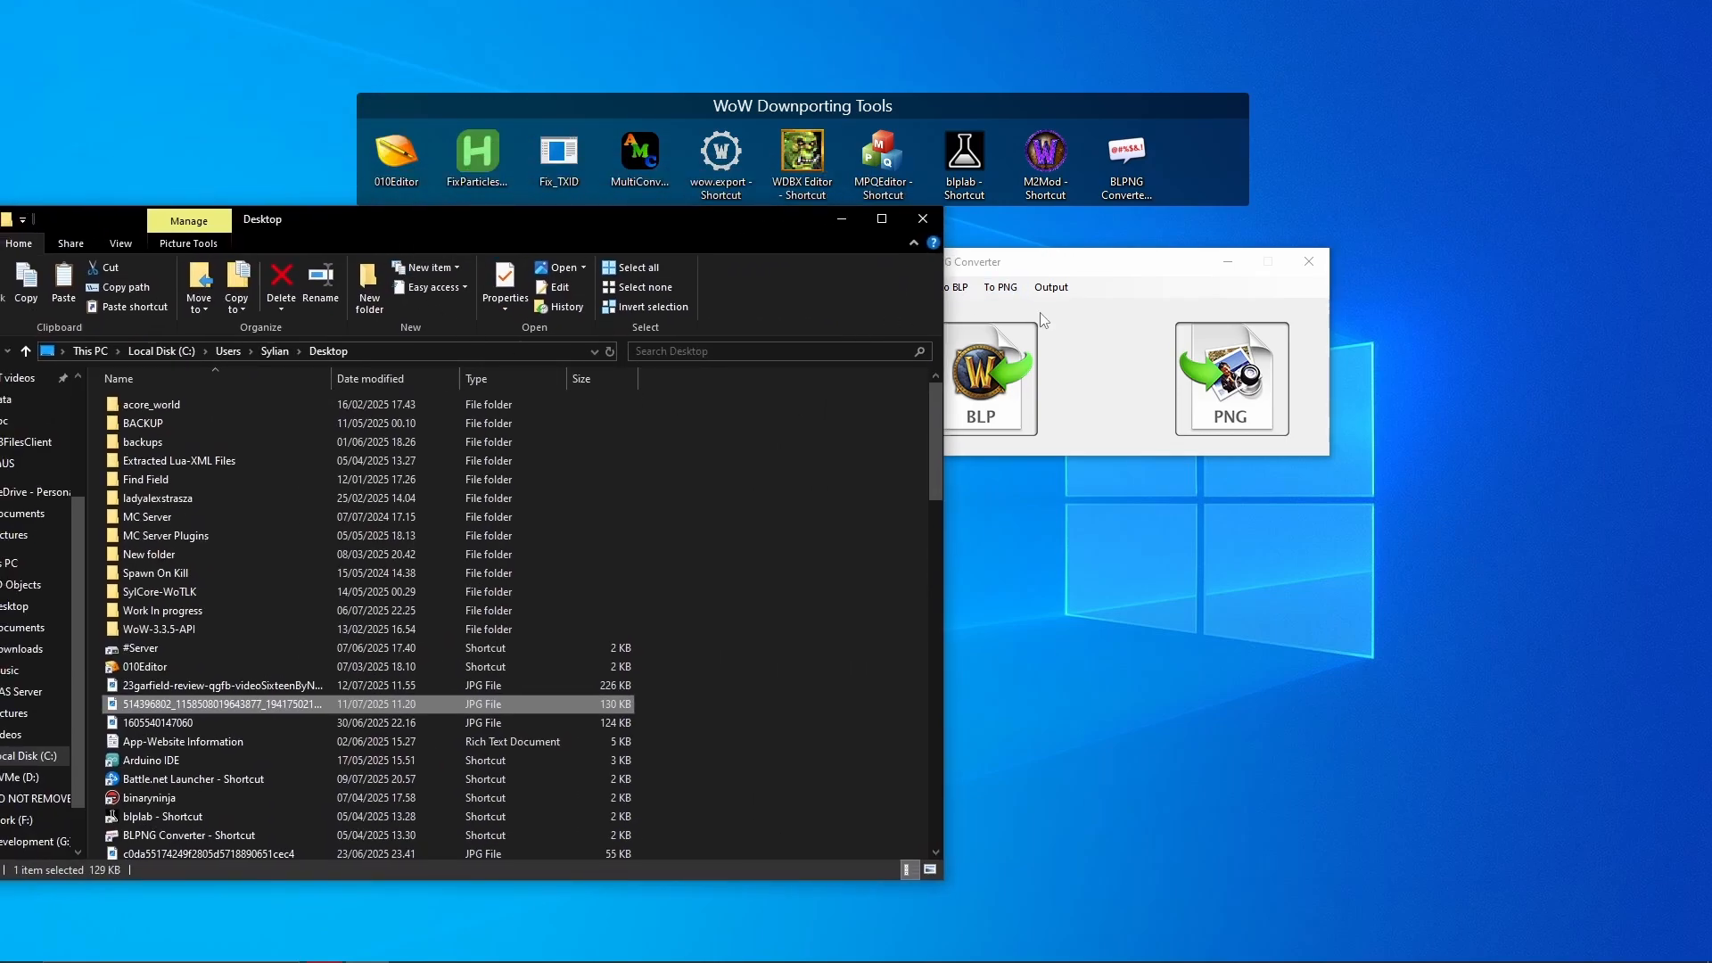
left_click_drag(1065, 272, 1347, 277)
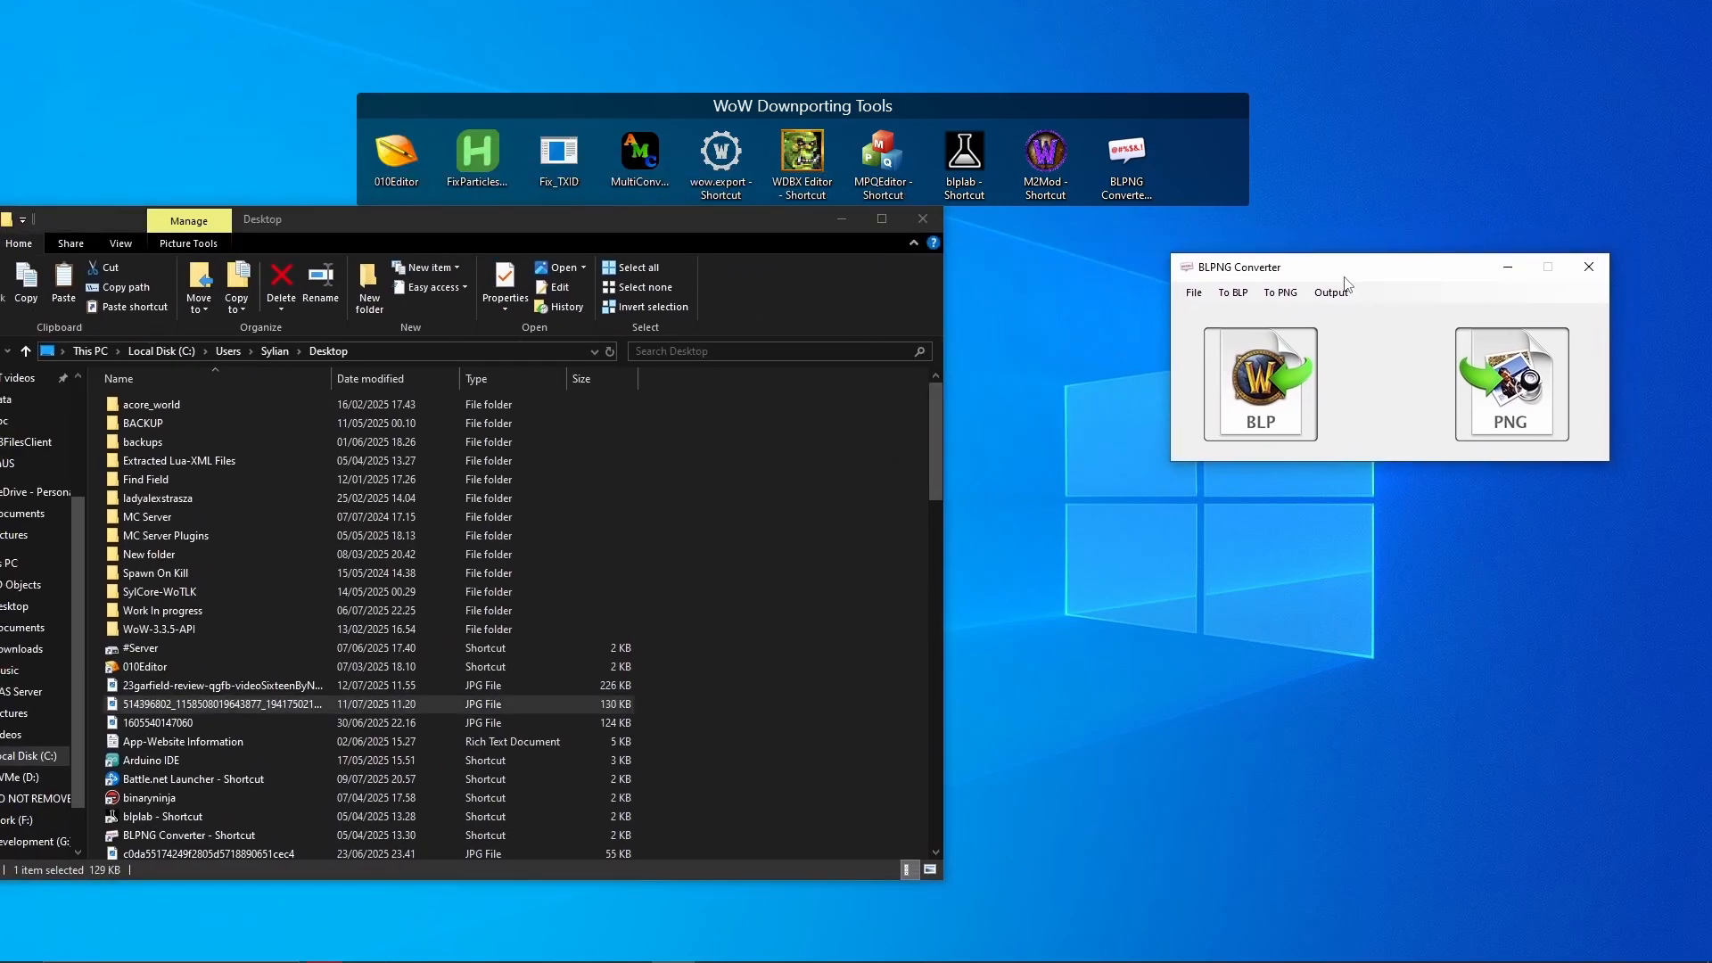
left_click(290, 708)
left_click_drag(239, 709, 1267, 407)
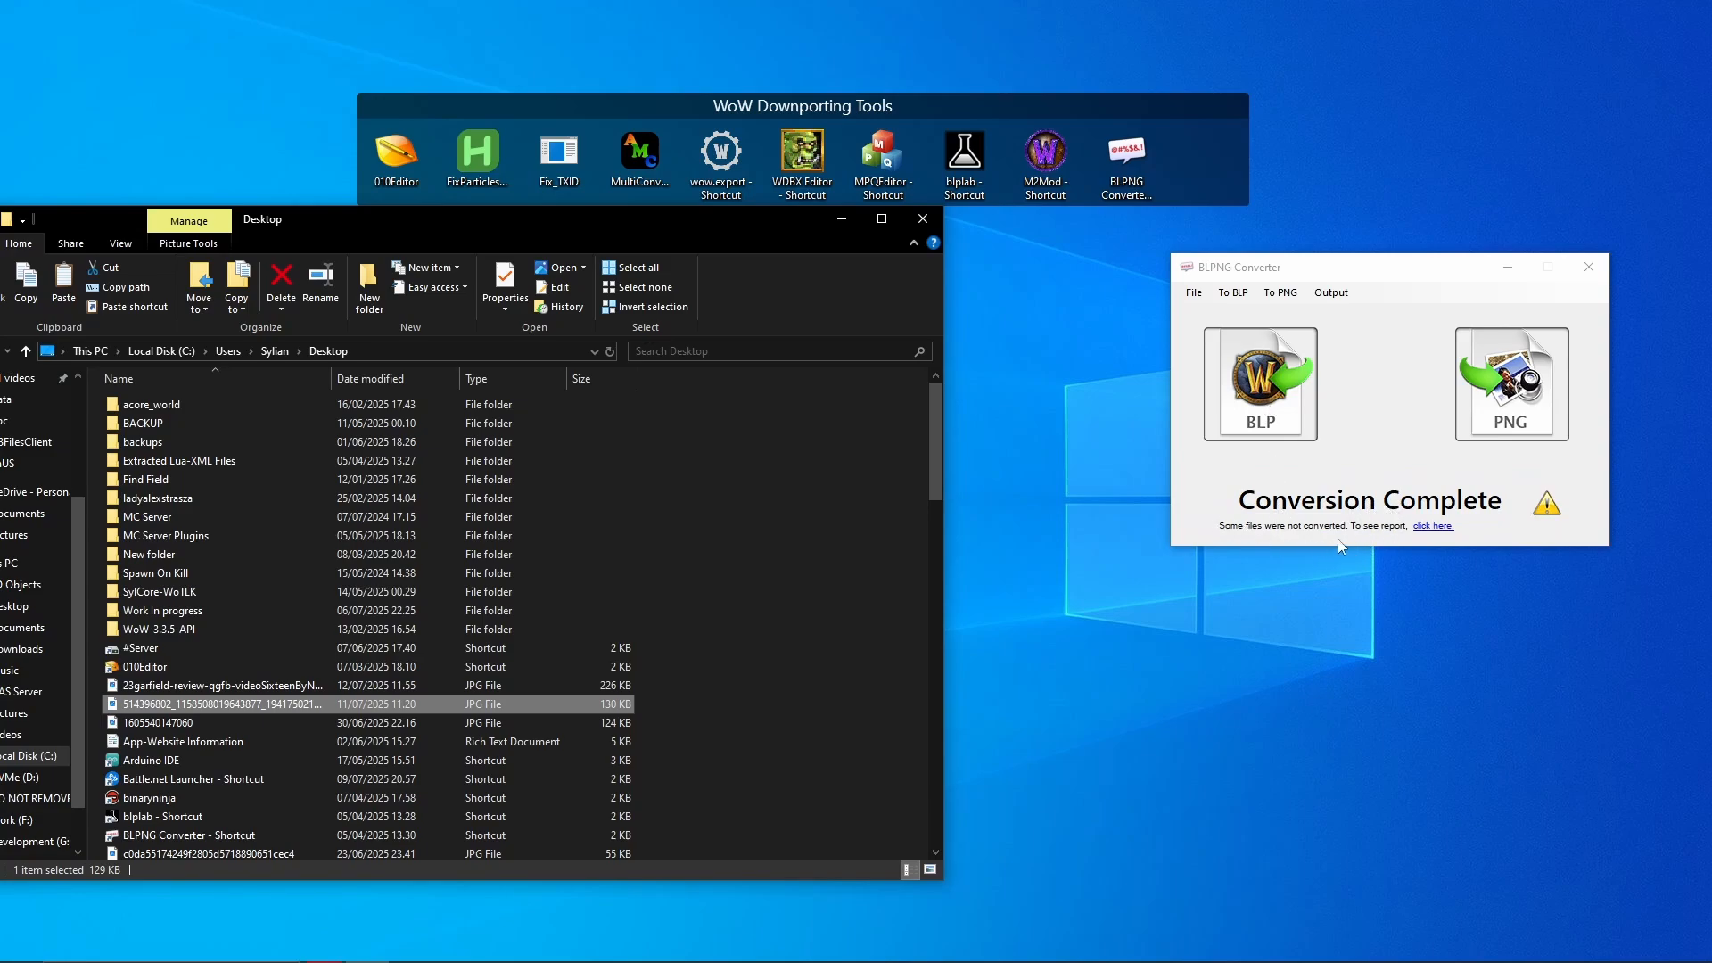
left_click(1433, 526)
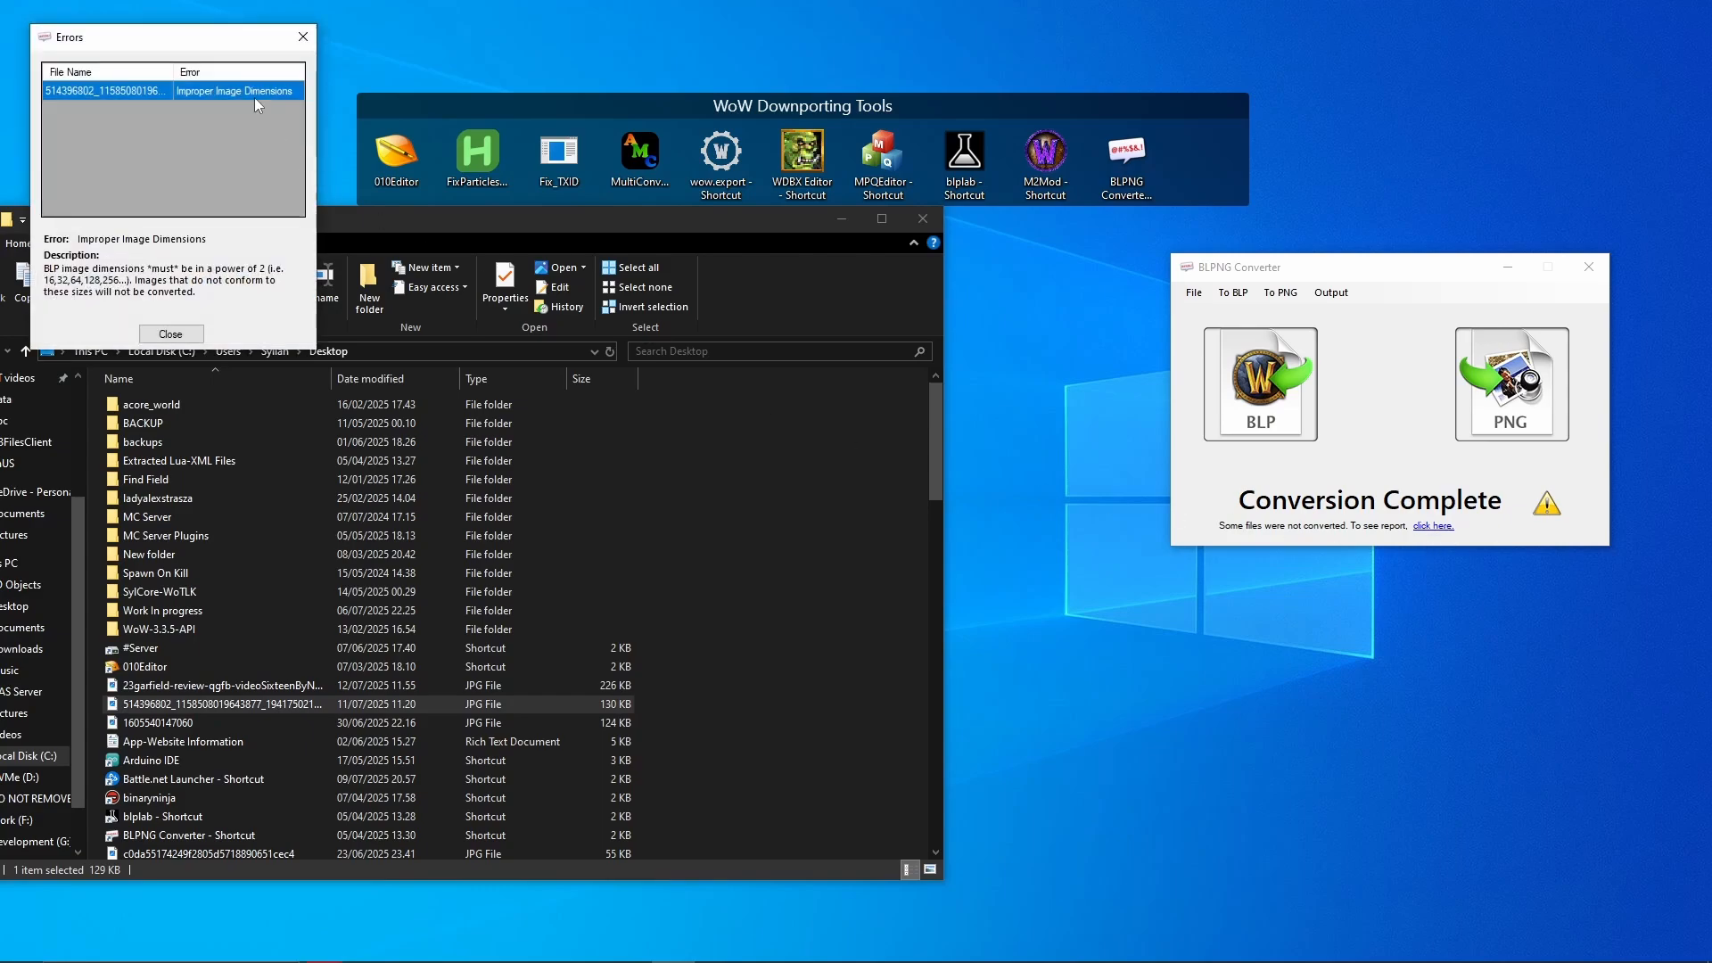
left_click_drag(170, 38, 1170, 287)
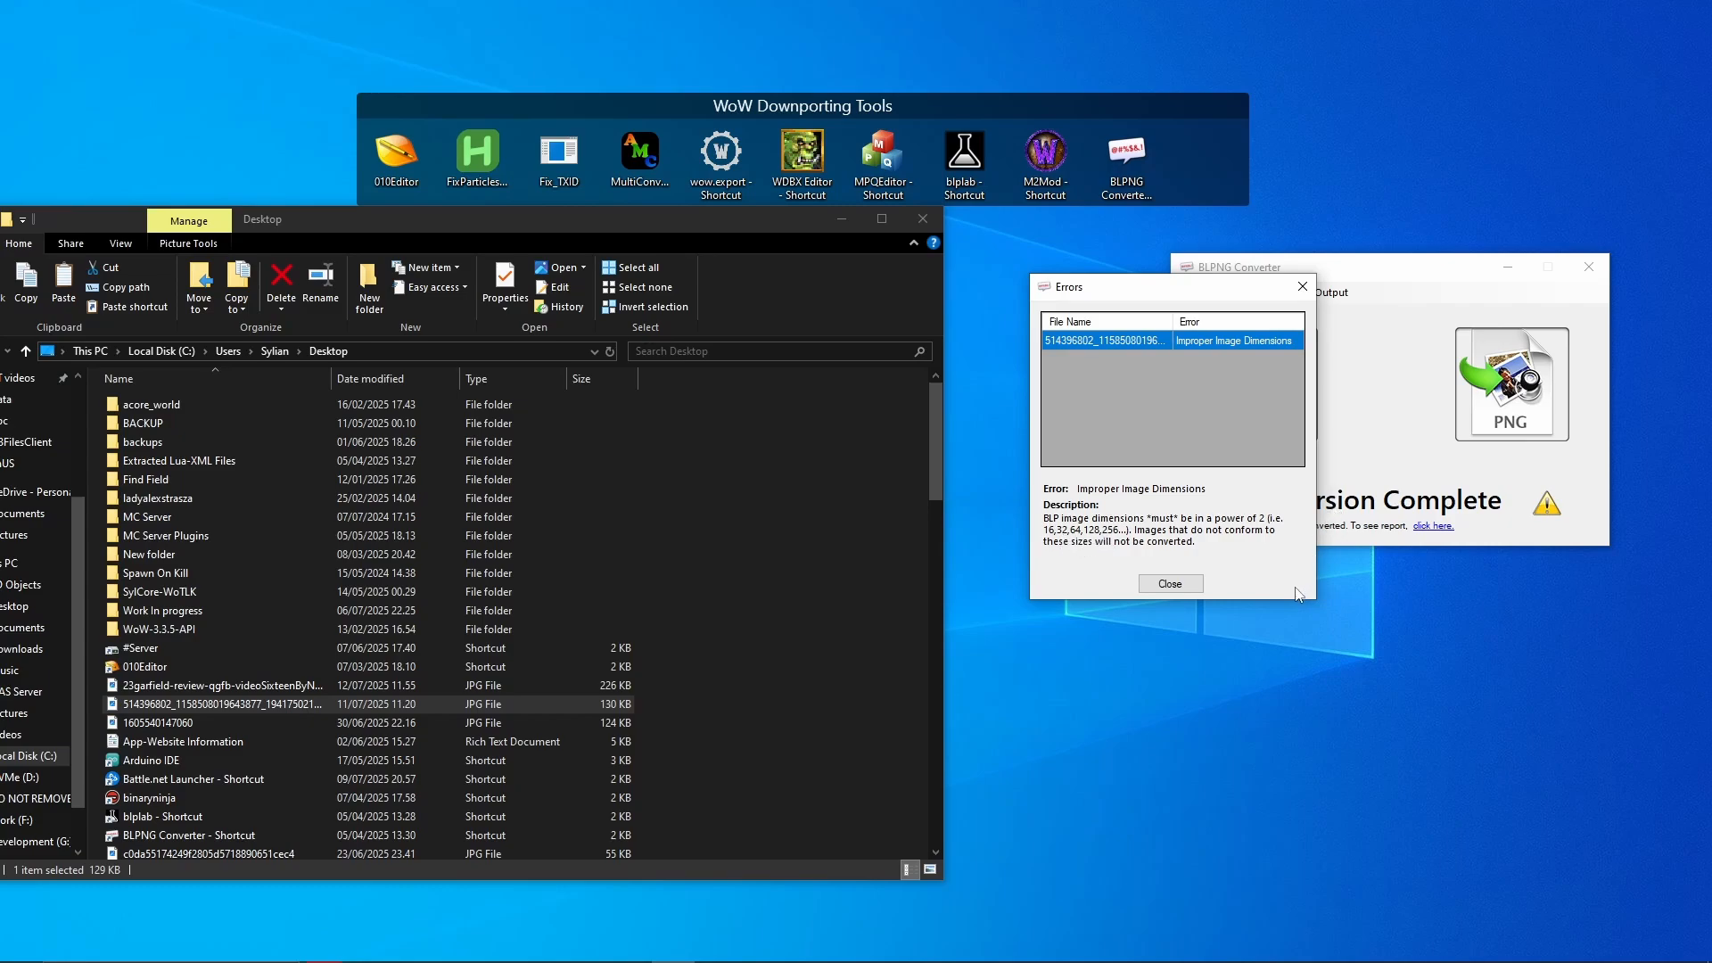
left_click(1193, 585)
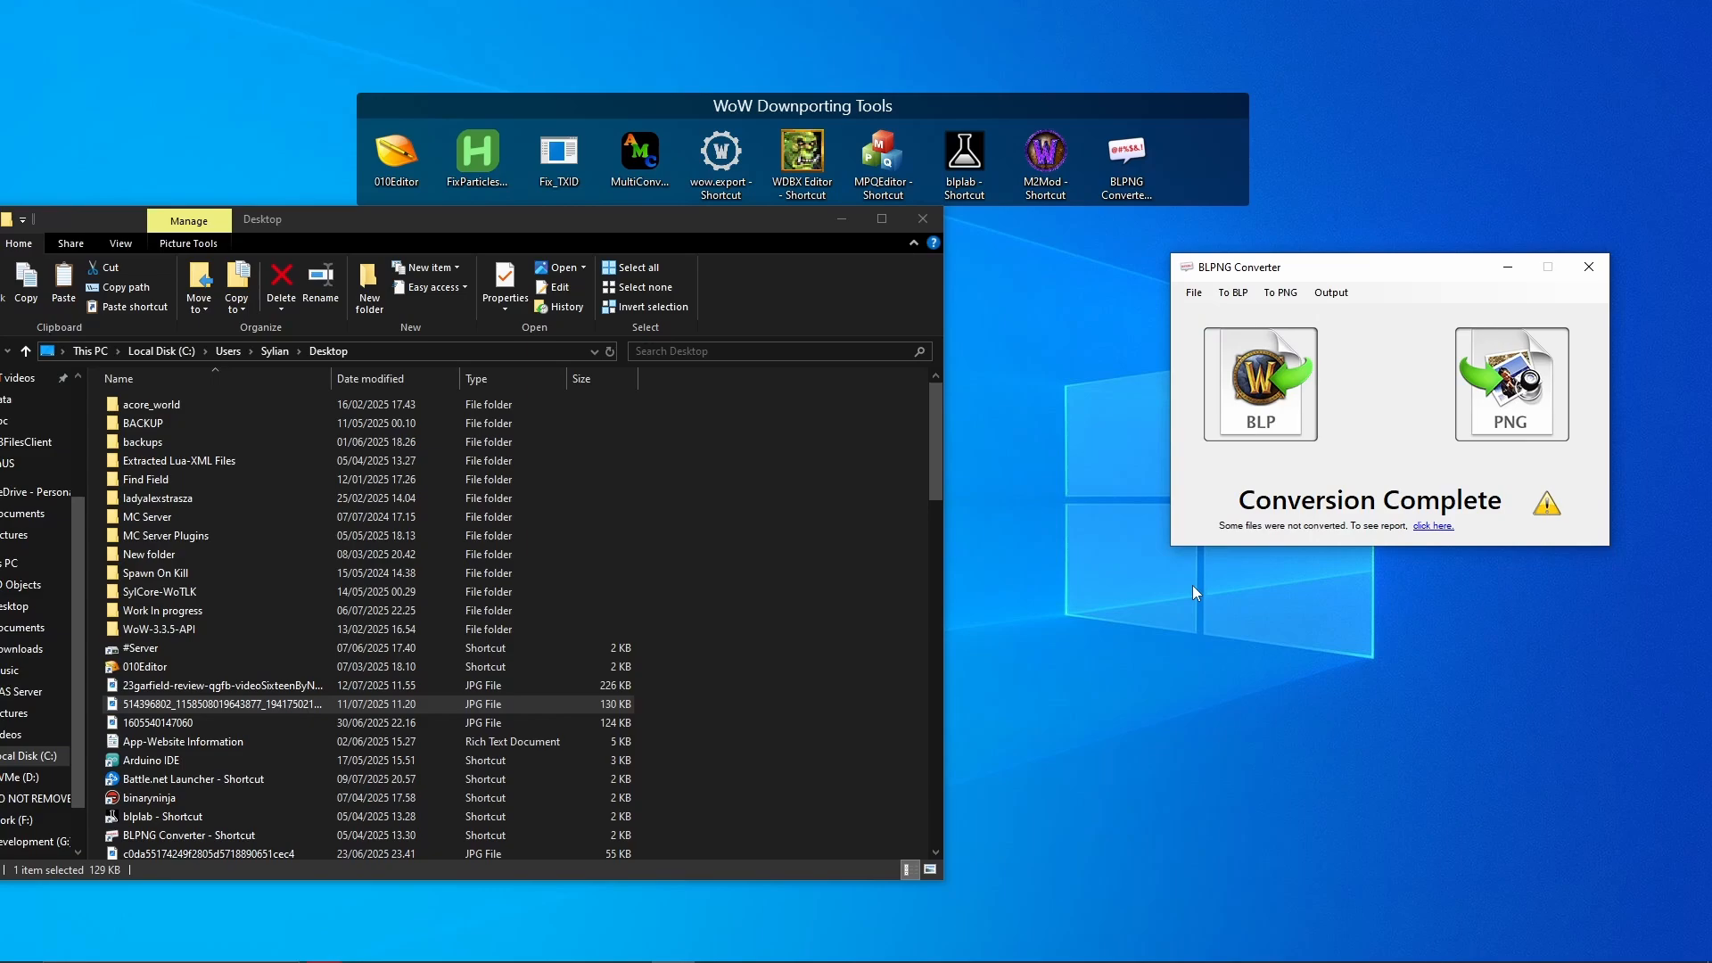
- Open imageresizer.com/bulk-resize in Opera GX and upload the 1600 X 900 Garfield JPG
left_click(803, 601)
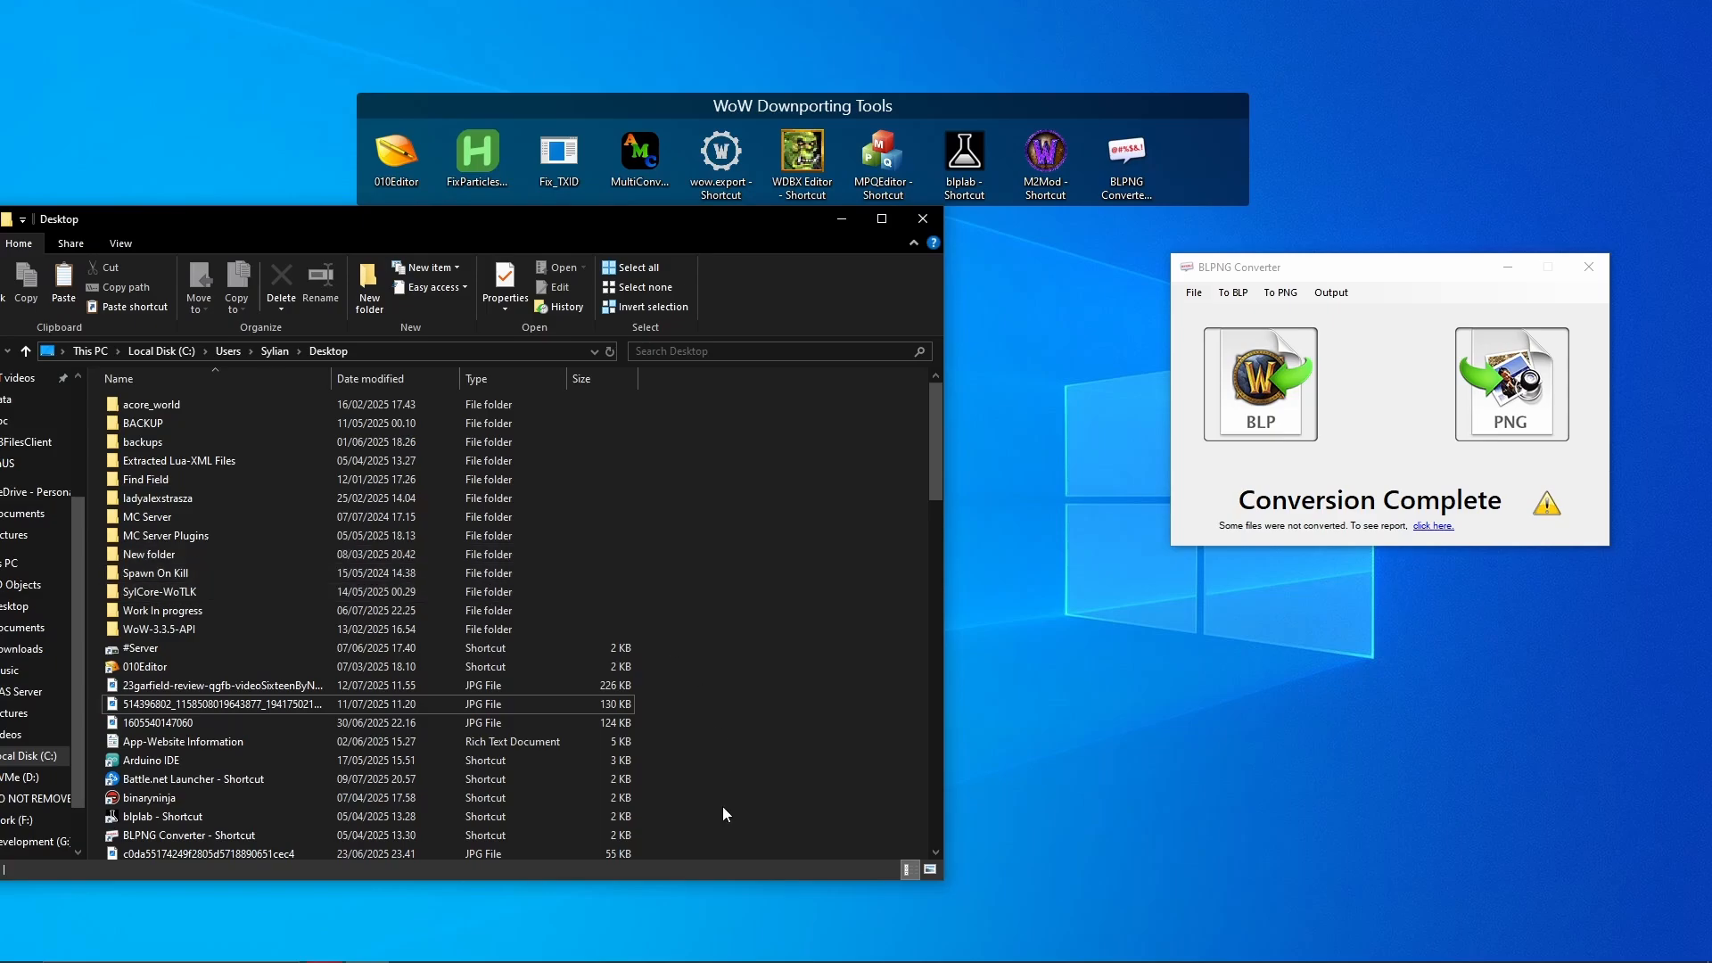
mouse_move(742, 962)
left_click(324, 947)
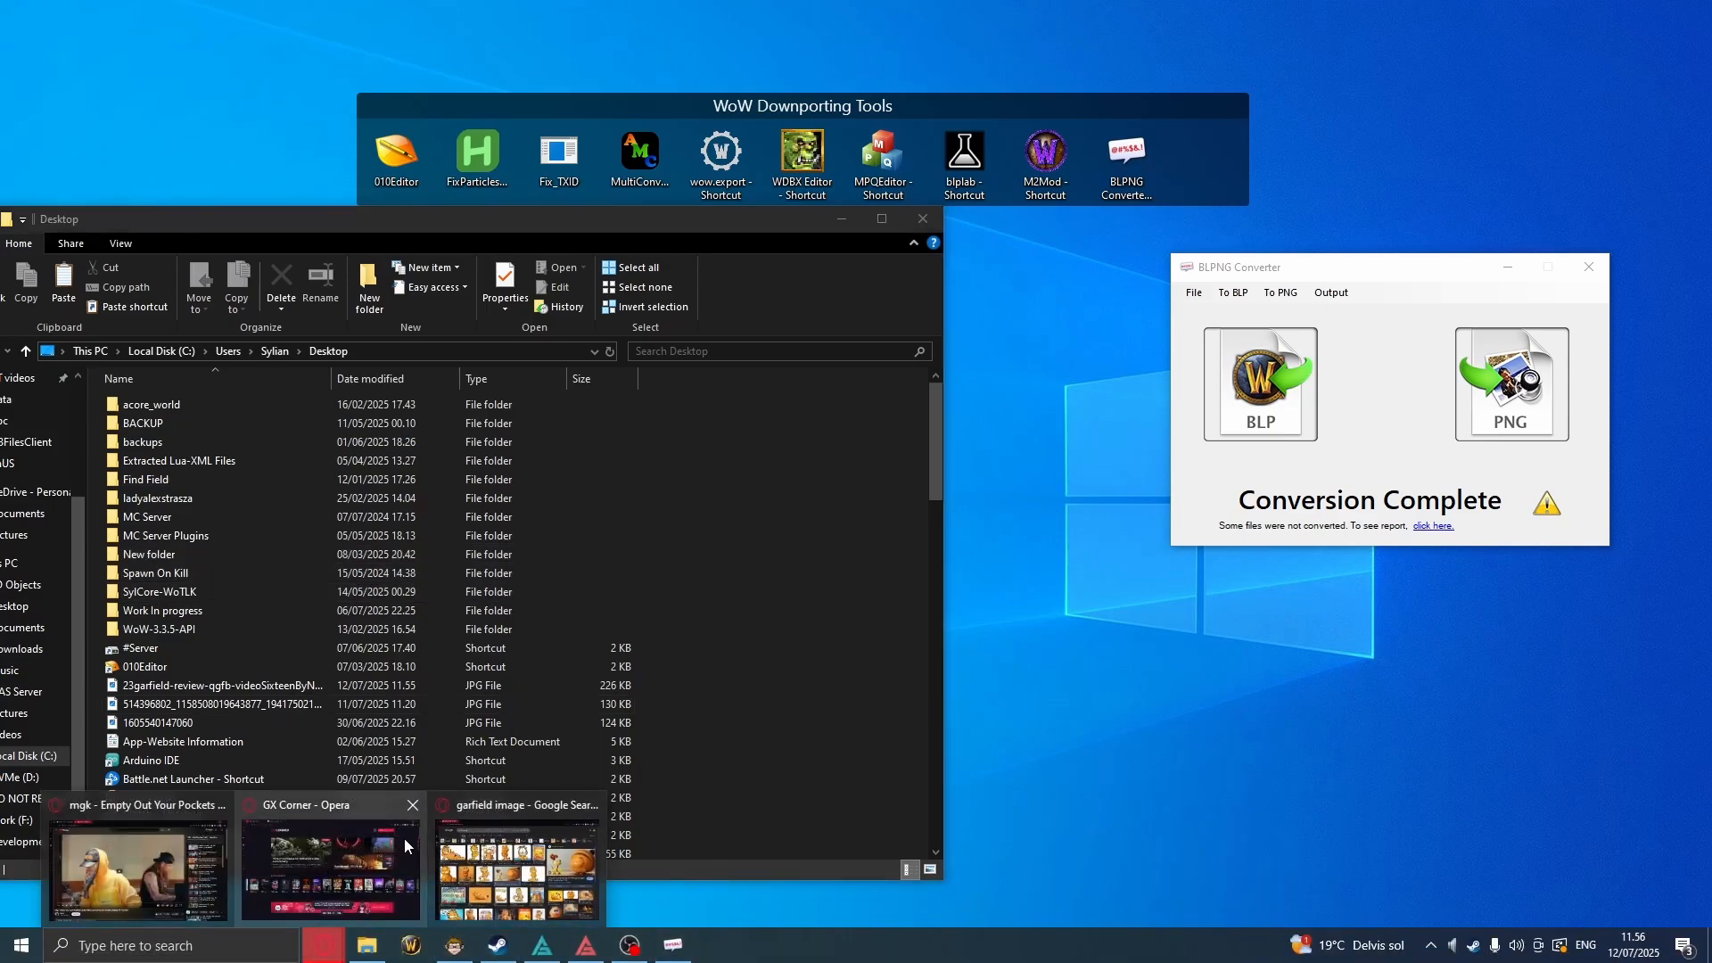
left_click(506, 843)
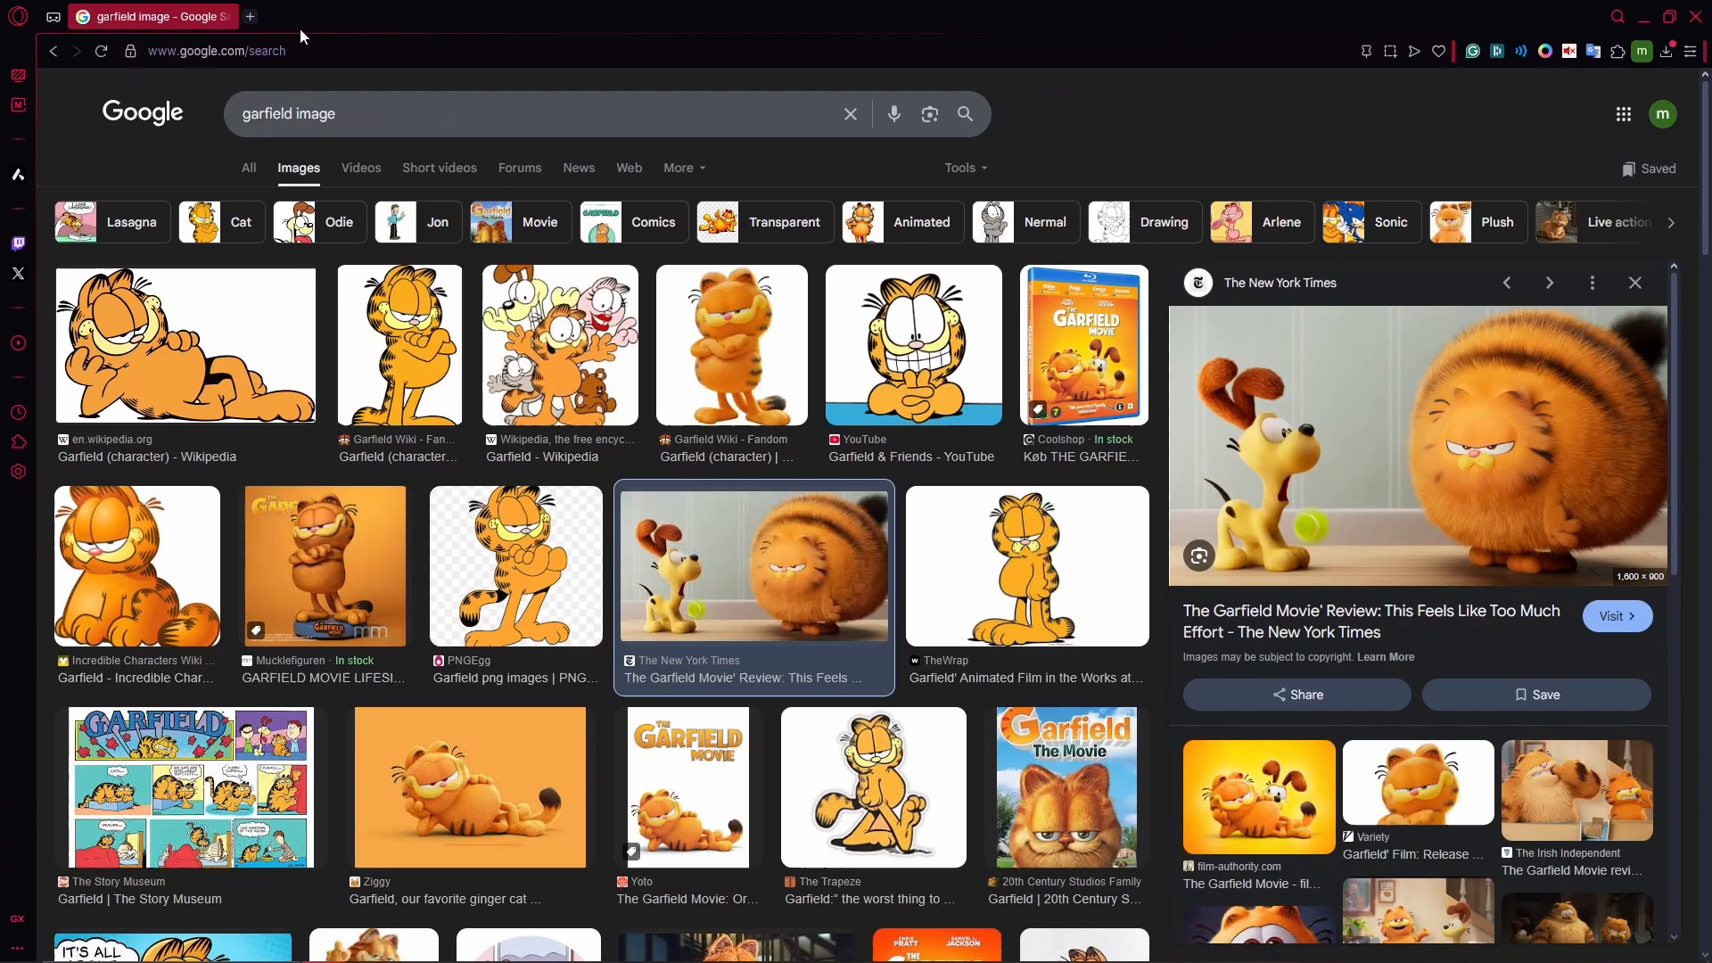
left_click(300, 53)
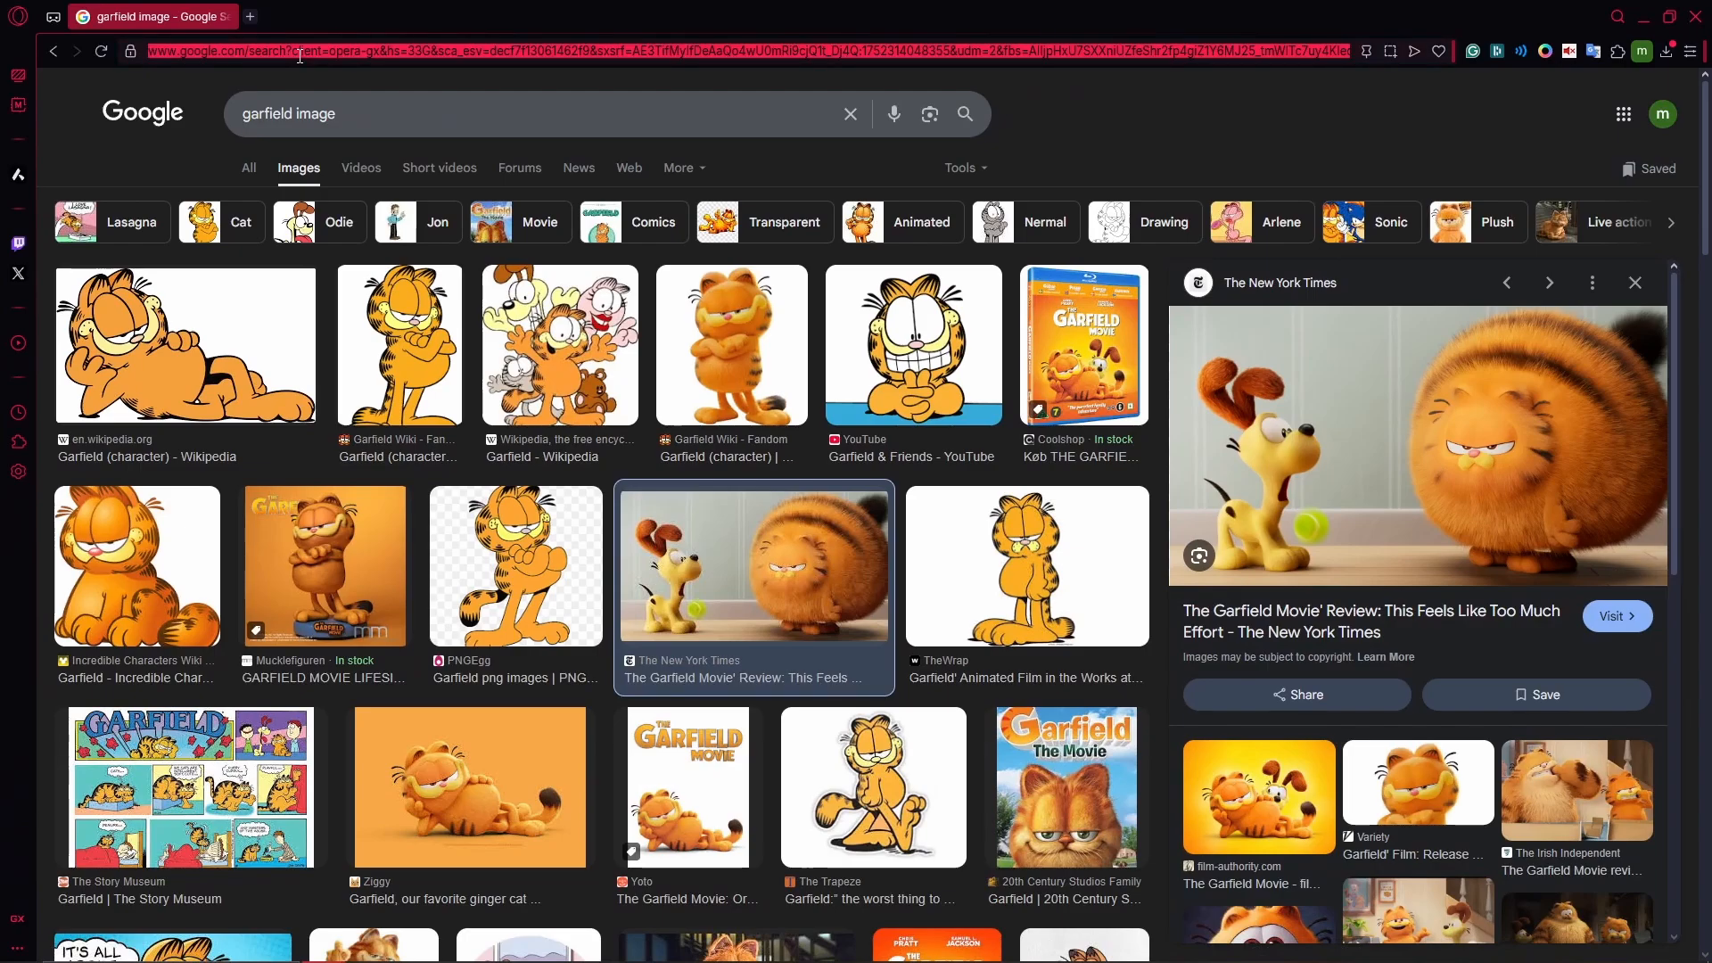
type("im")
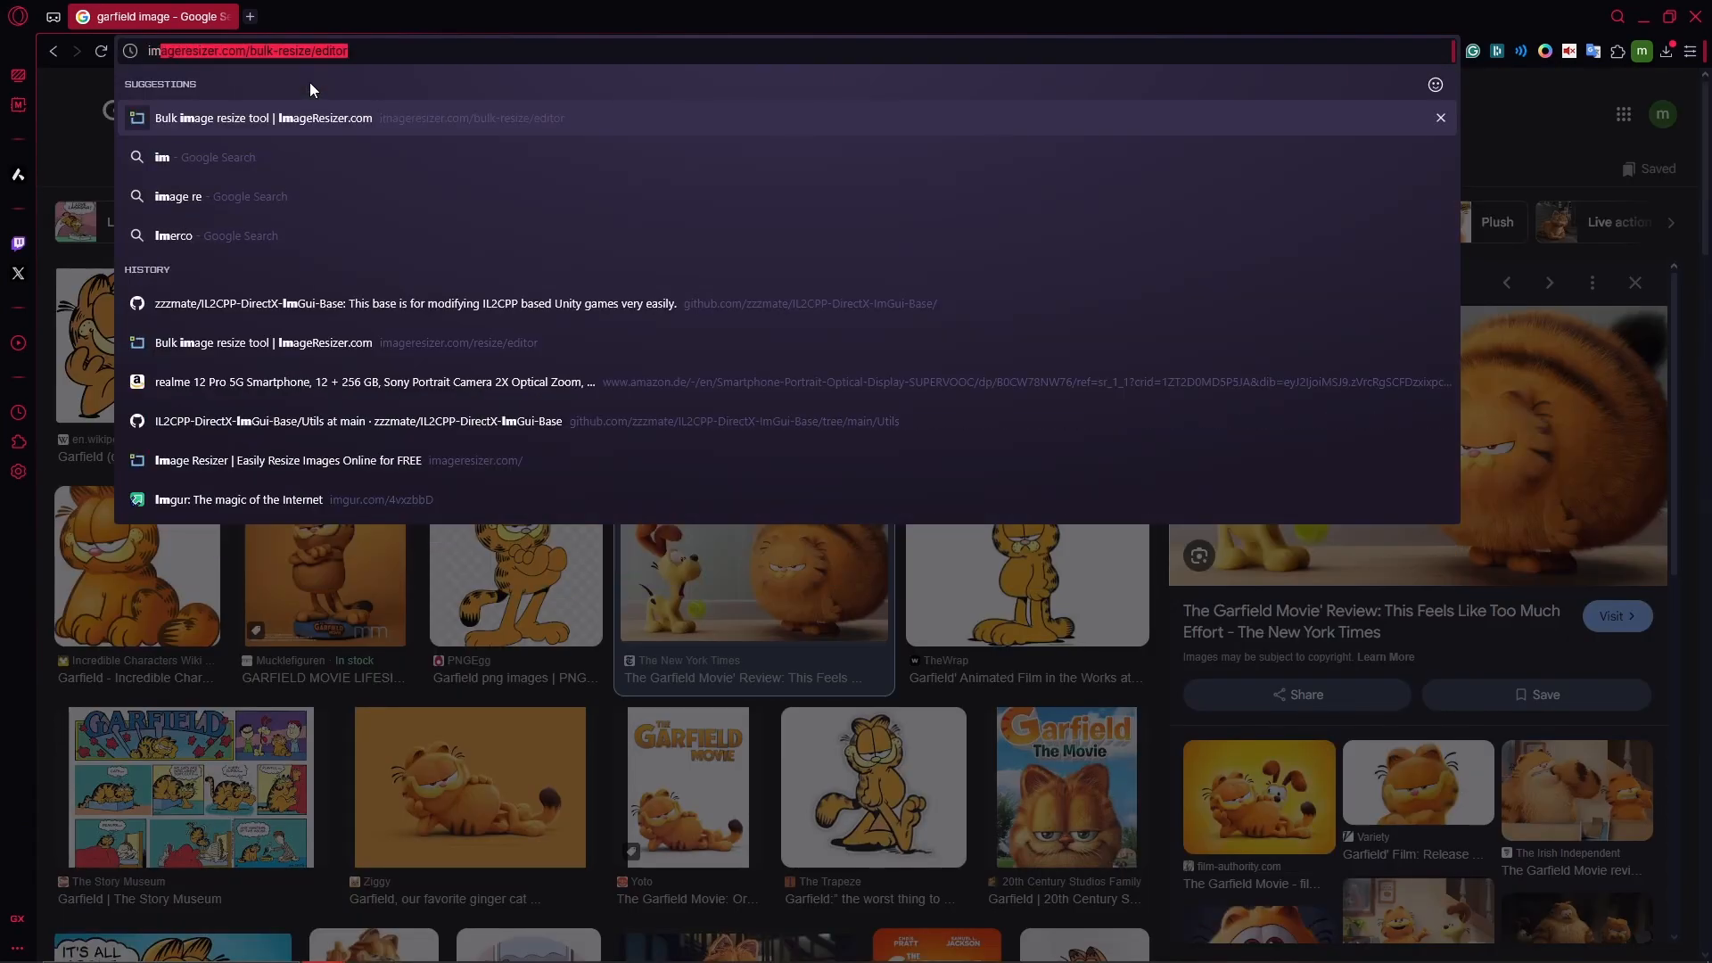
key("Return")
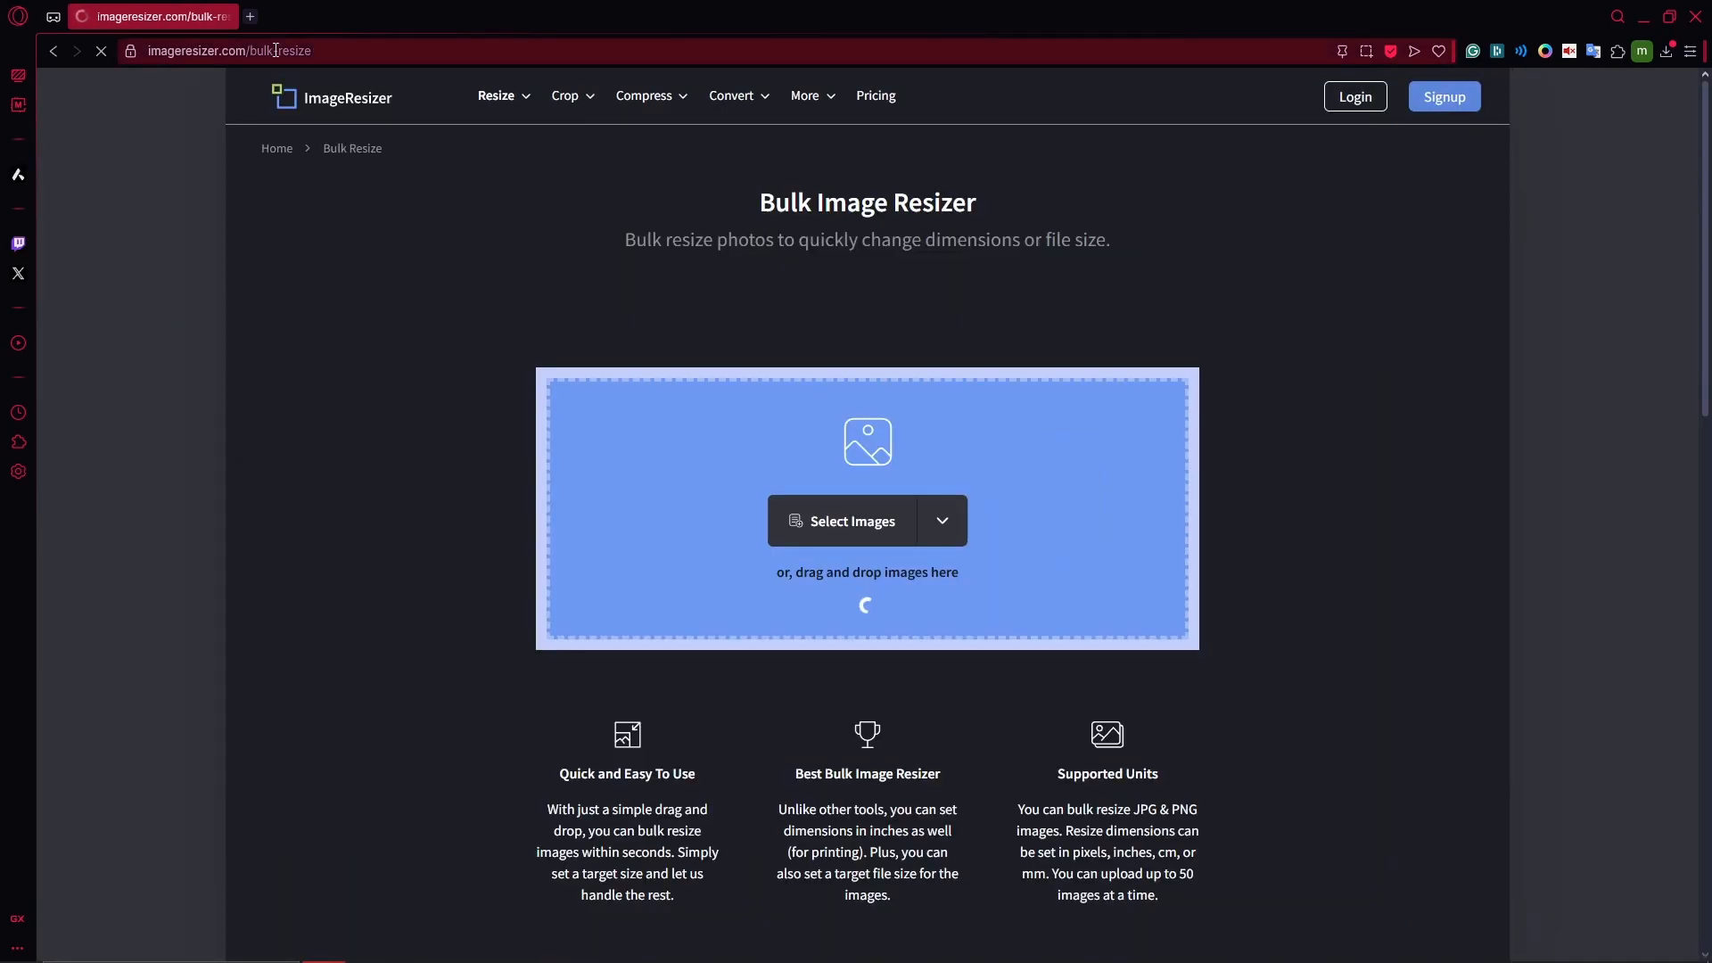
left_click_drag(446, 25, 558, 60)
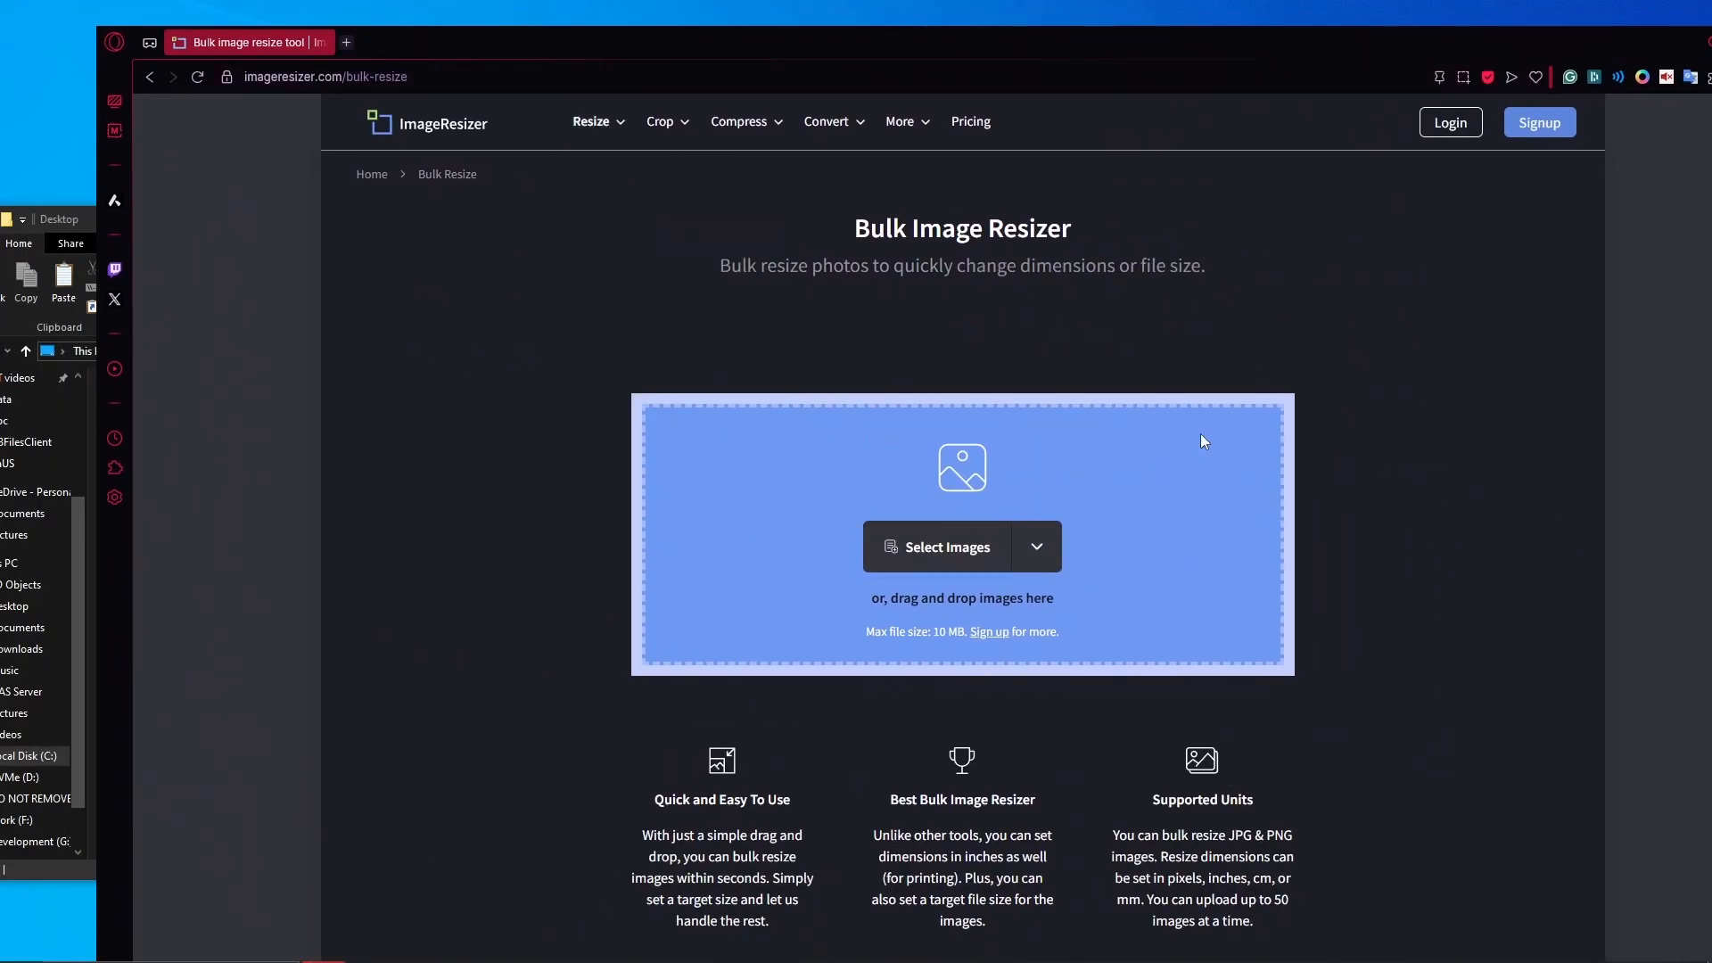
left_click(961, 565)
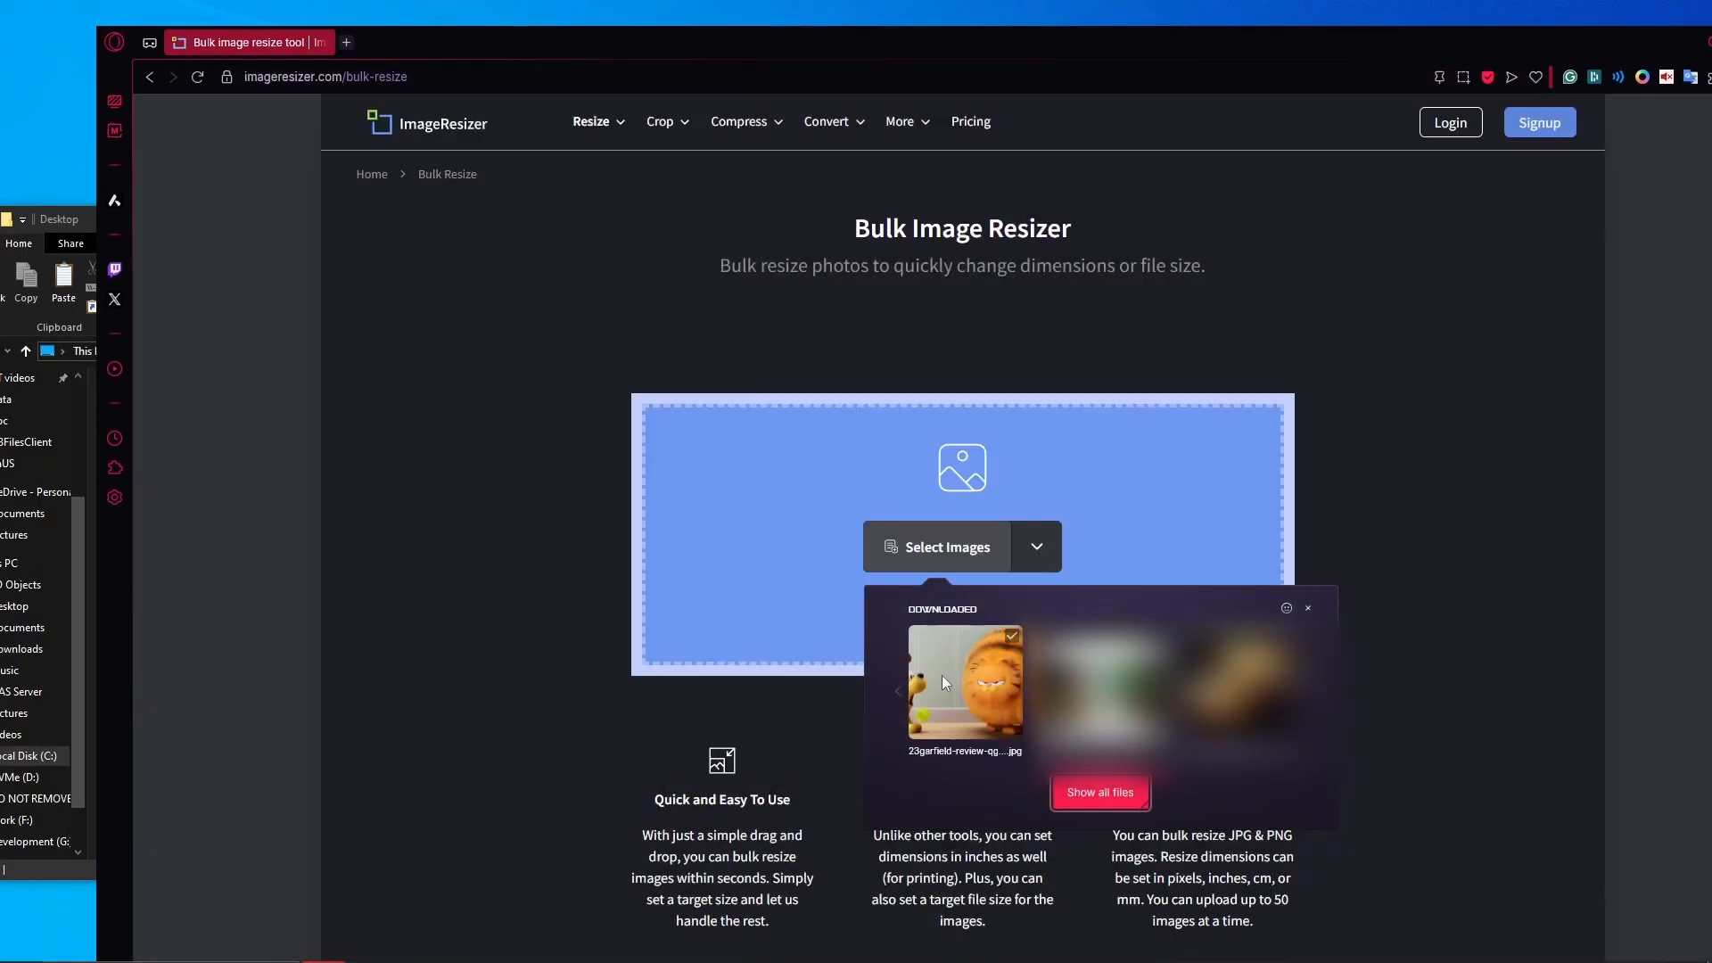
left_click(942, 676)
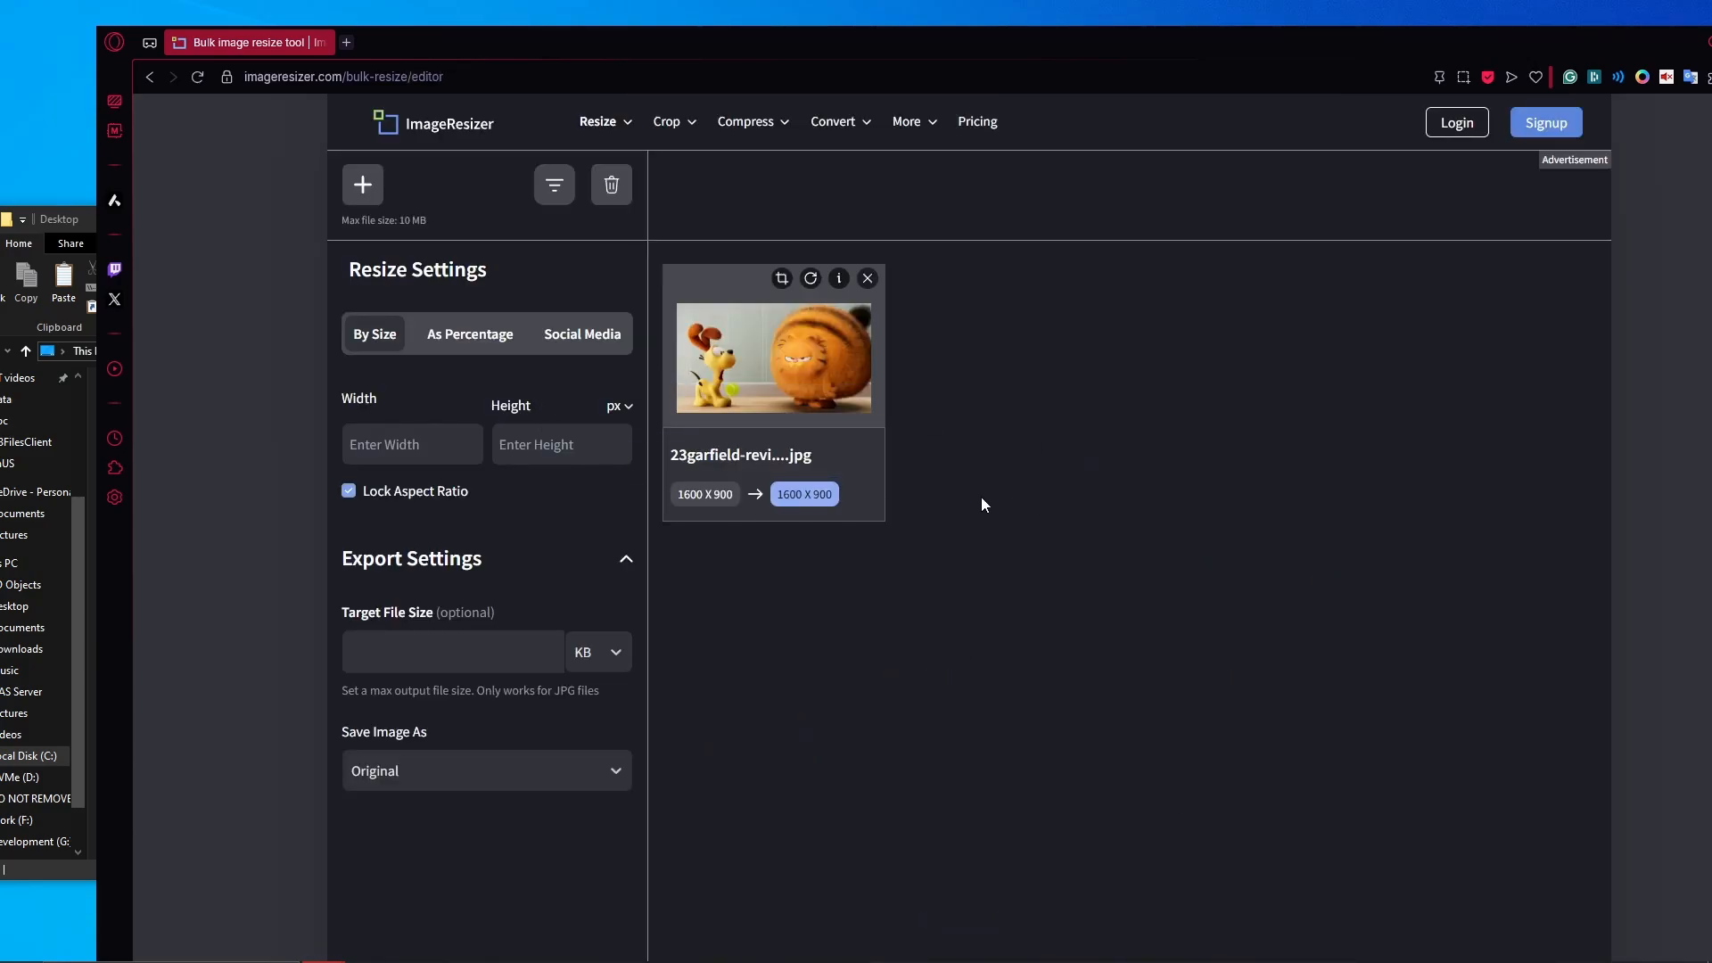
- Uncheck Lock Aspect Ratio and Background Fill, then set width and height to 1024 px
left_click(375, 493)
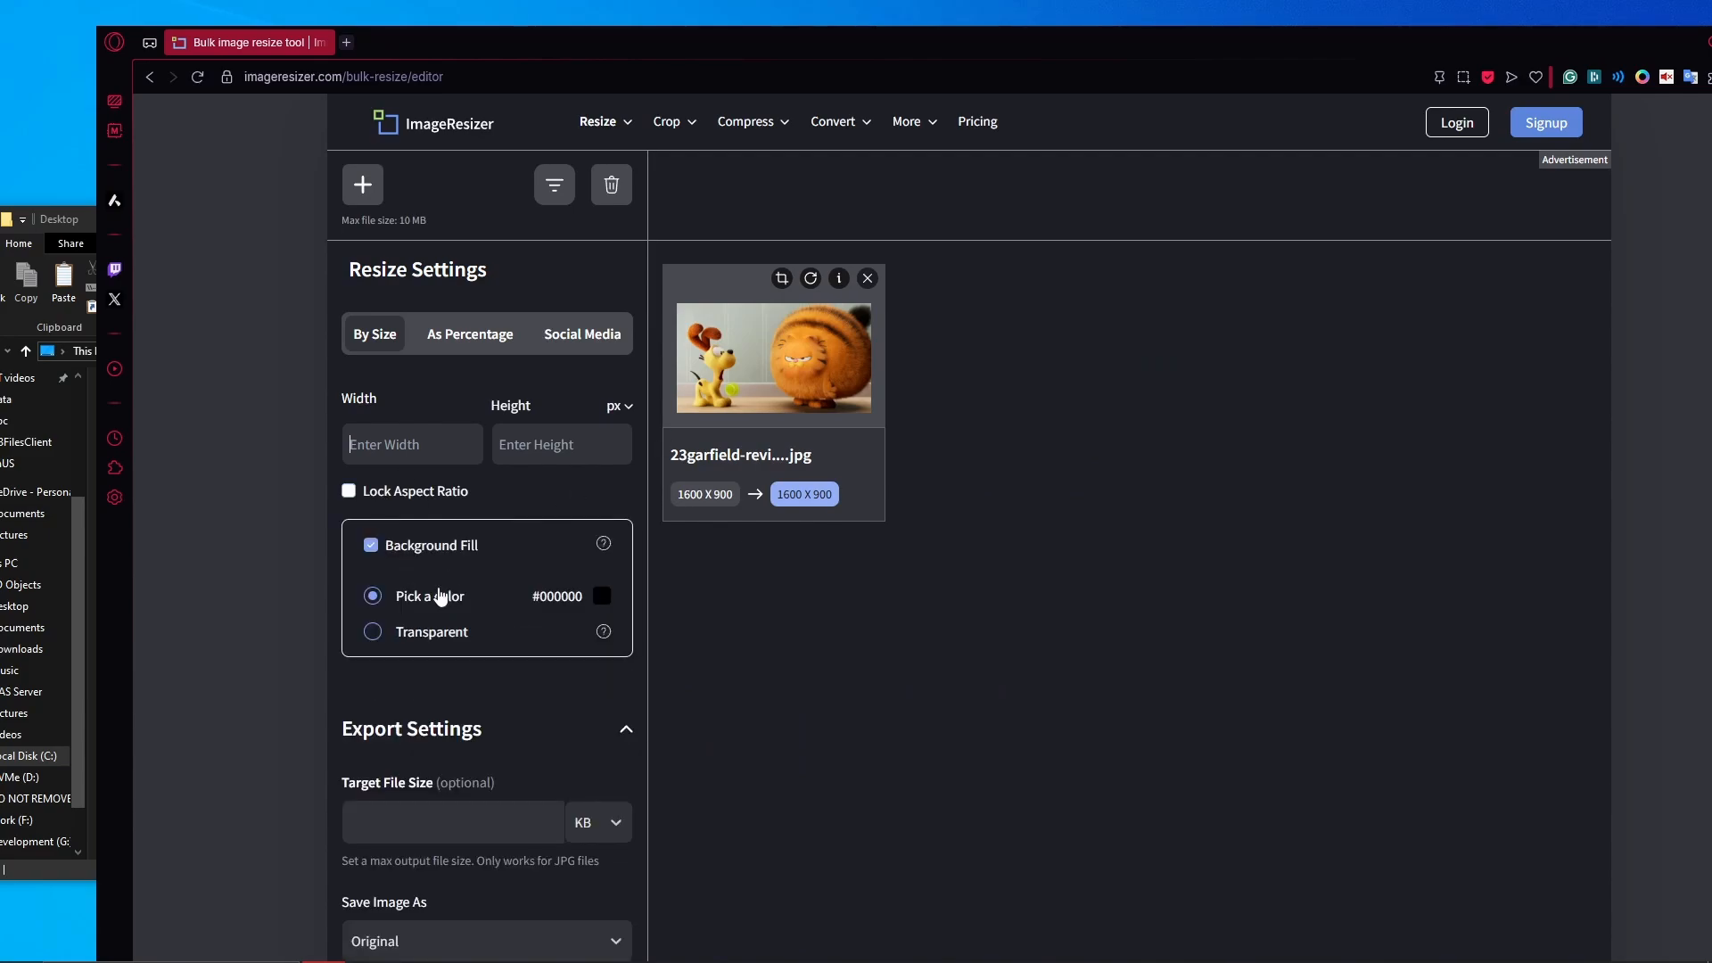
left_click(396, 635)
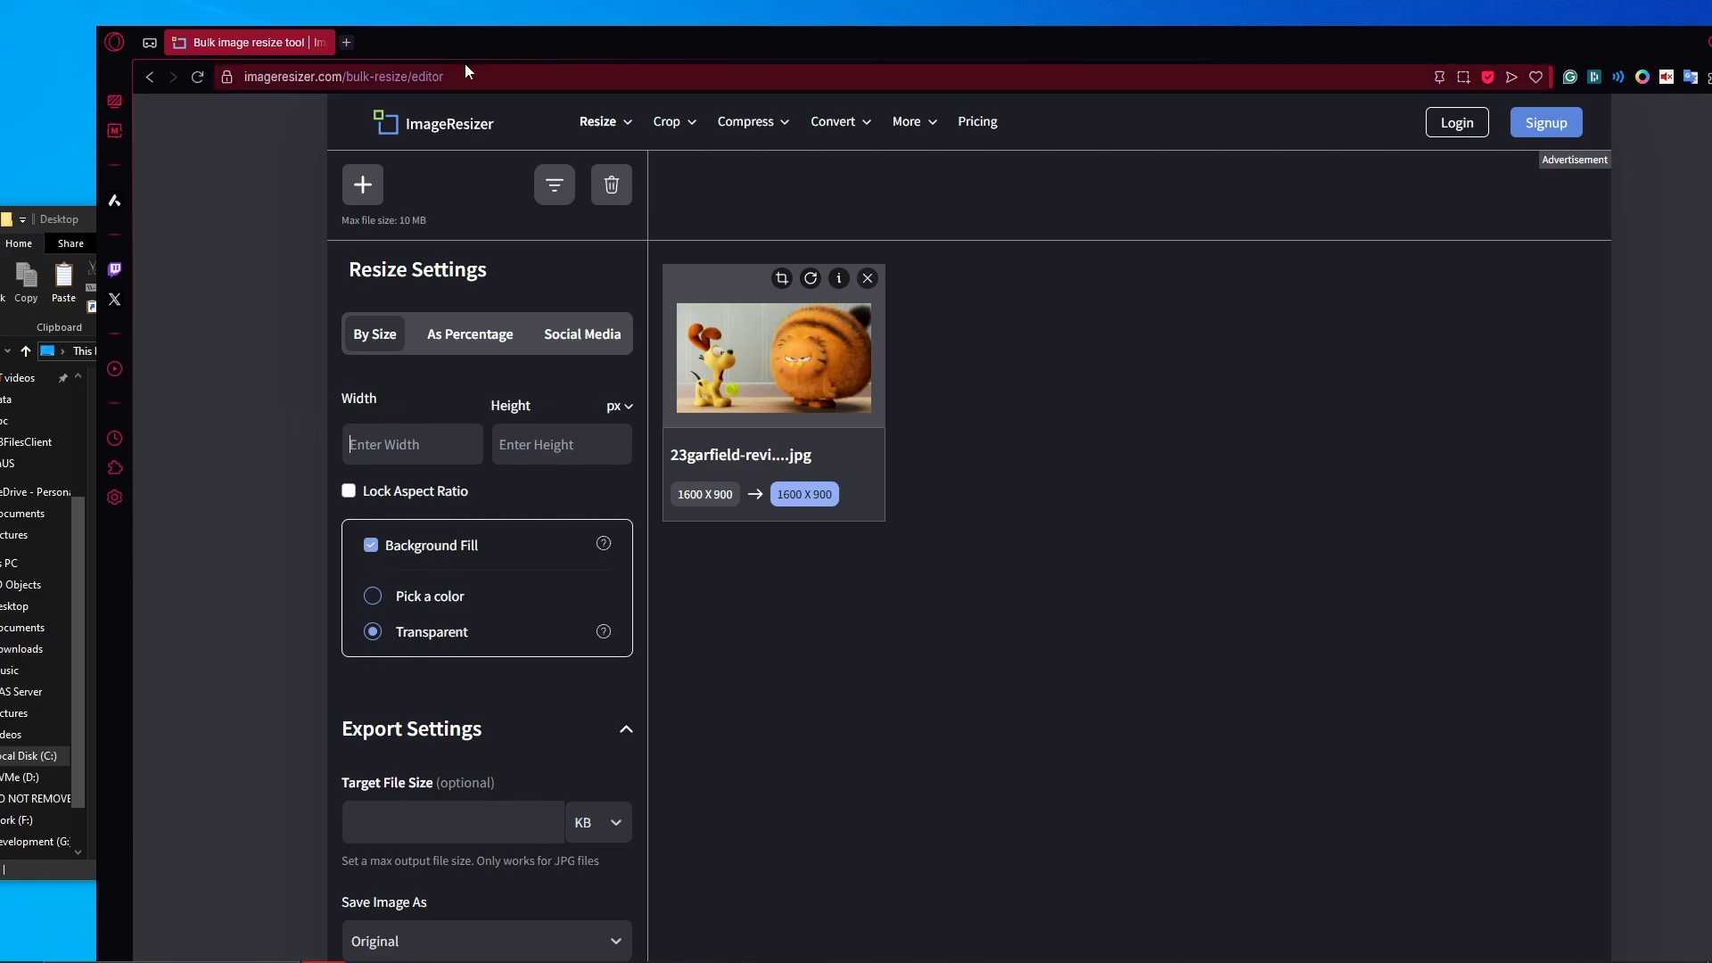
left_click_drag(475, 48, 830, 55)
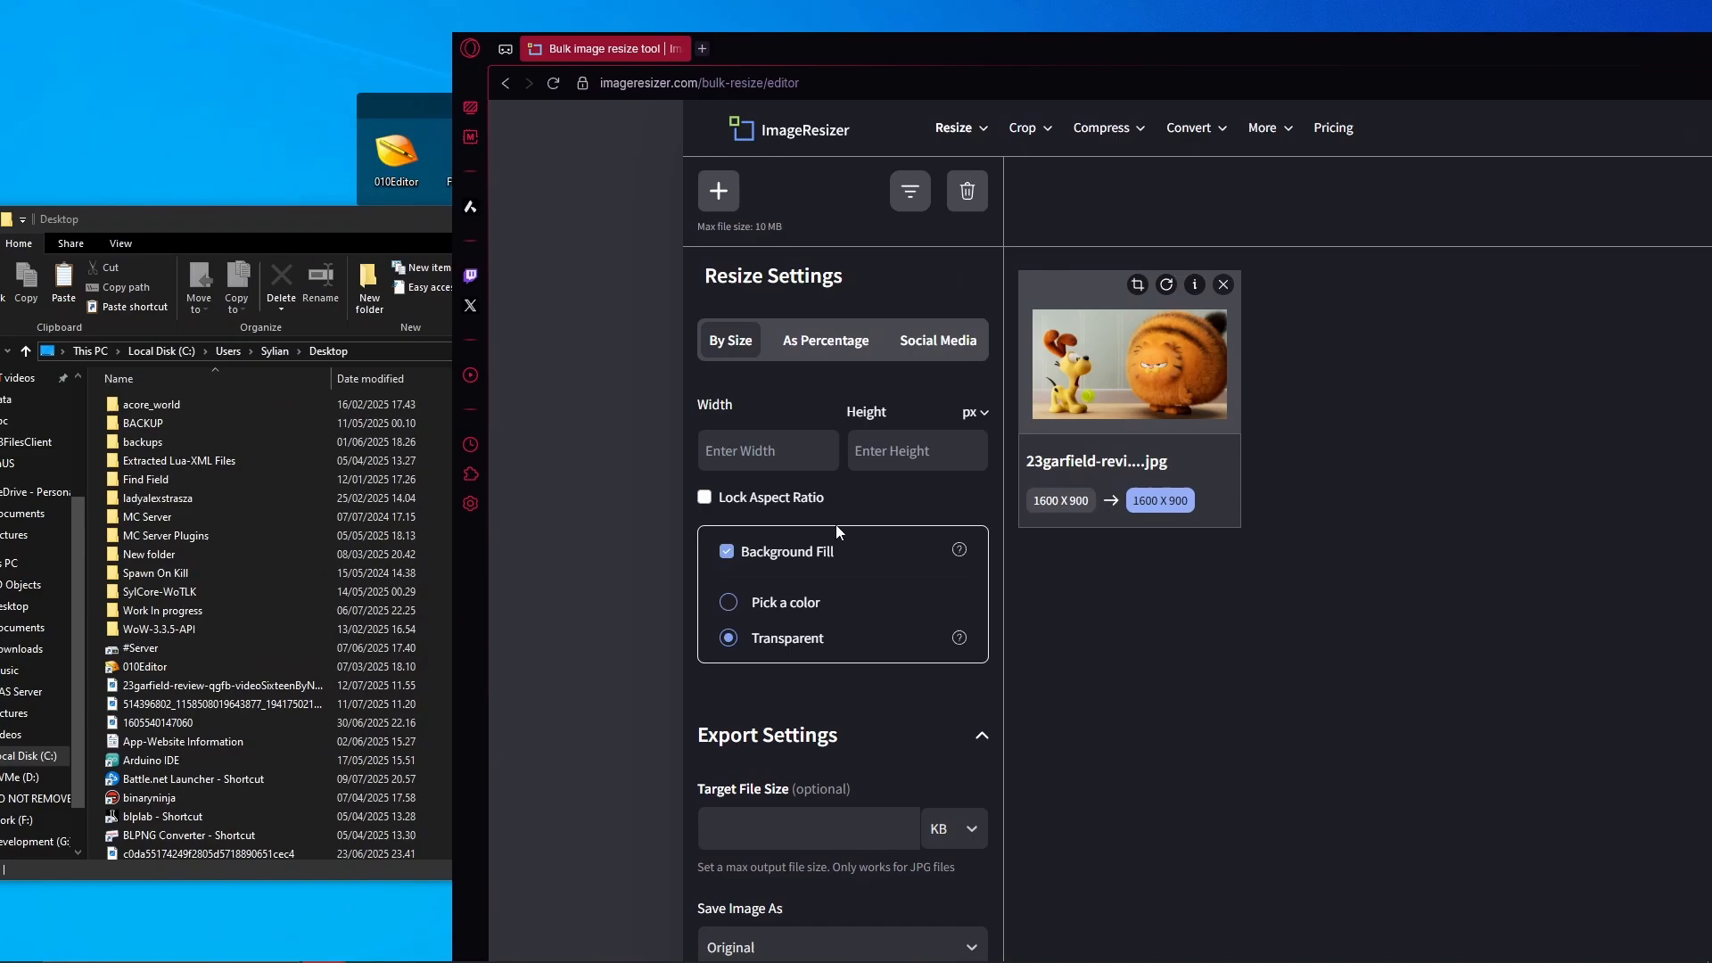
left_click(727, 552)
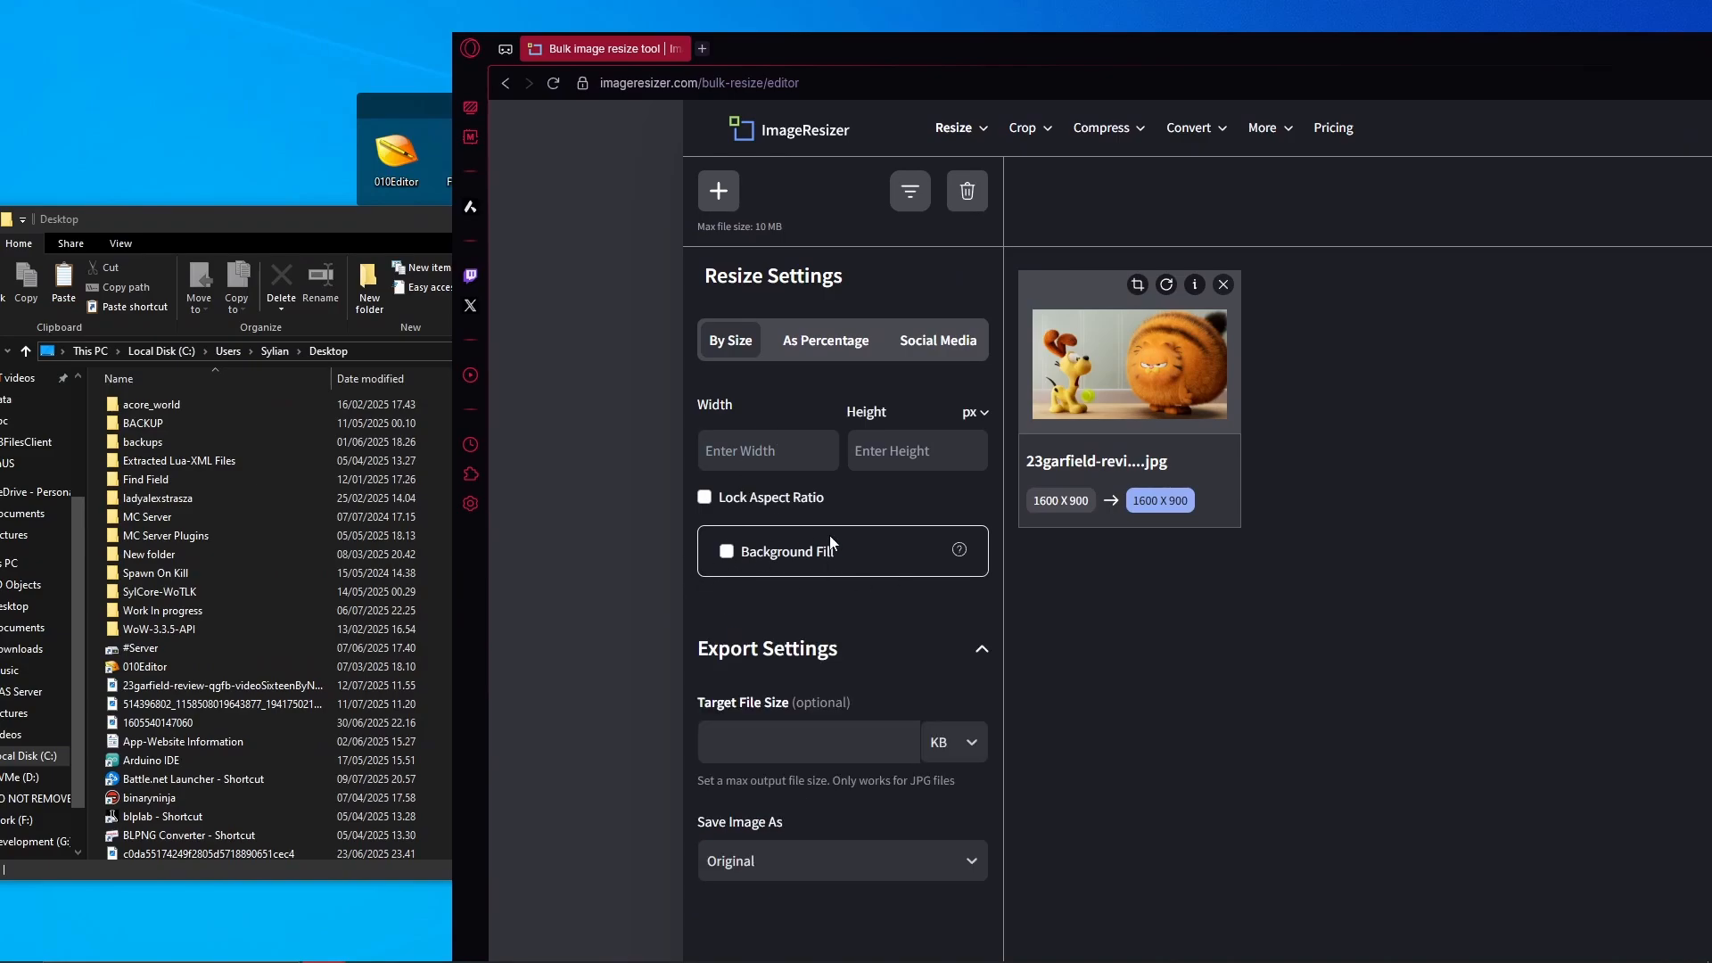
left_click_drag(745, 56, 424, 84)
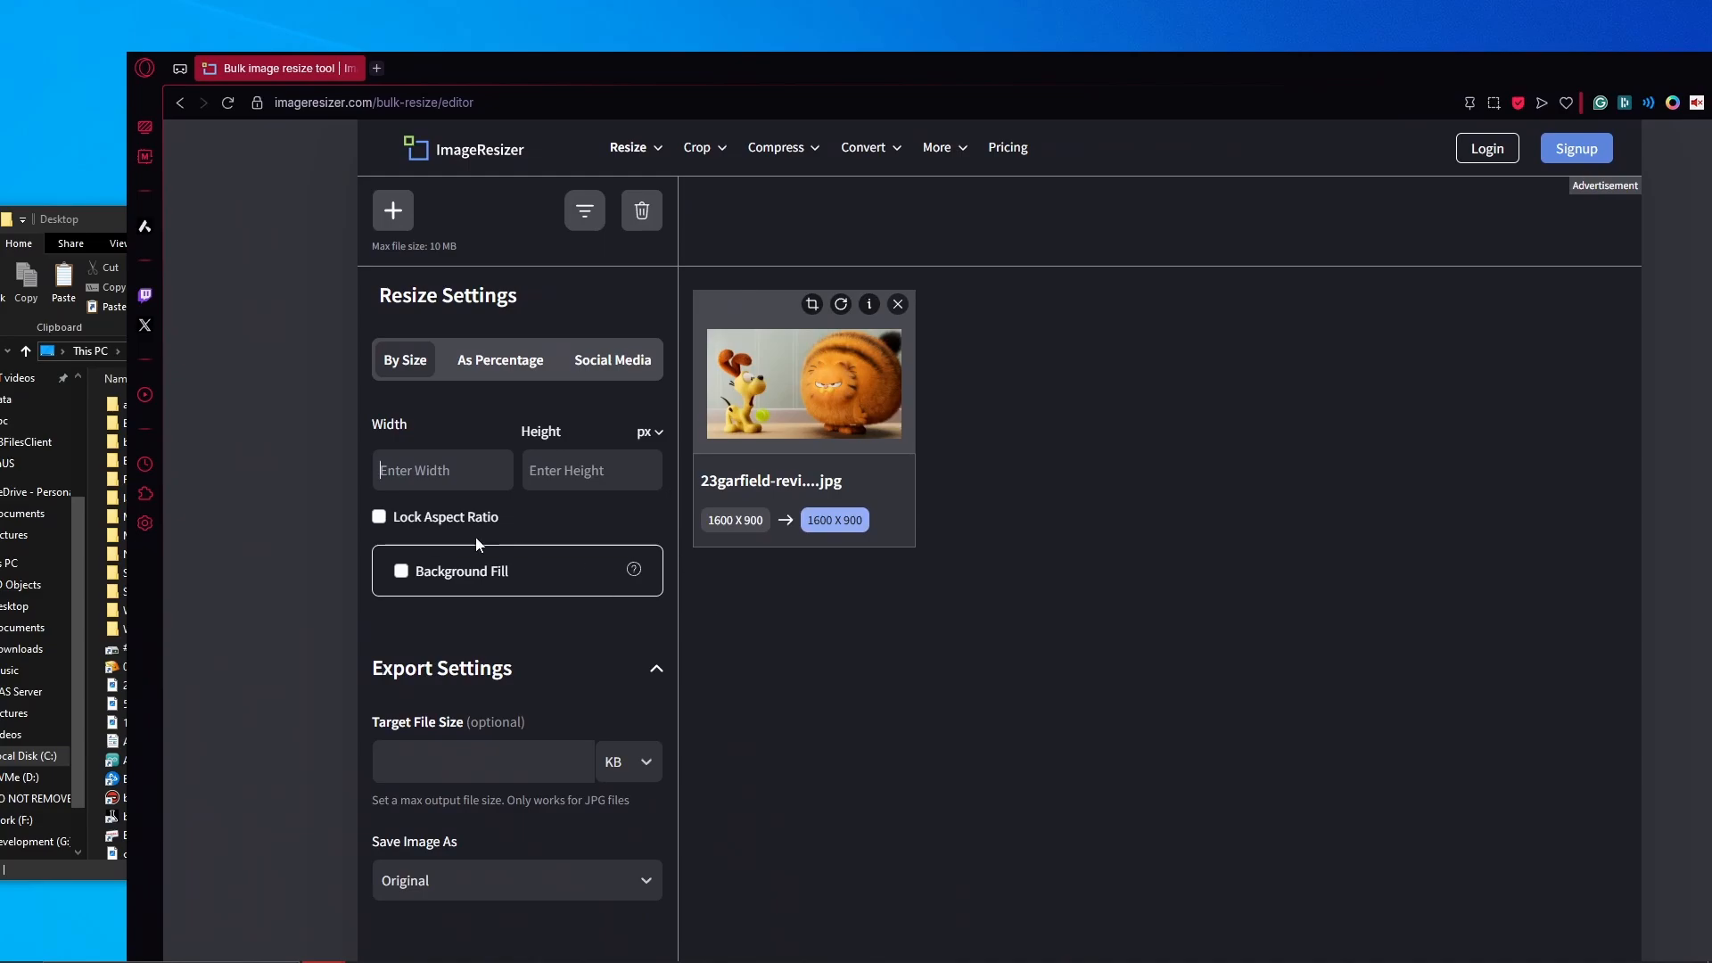
left_click(496, 457)
type("1024")
key("Tab")
type("1024")
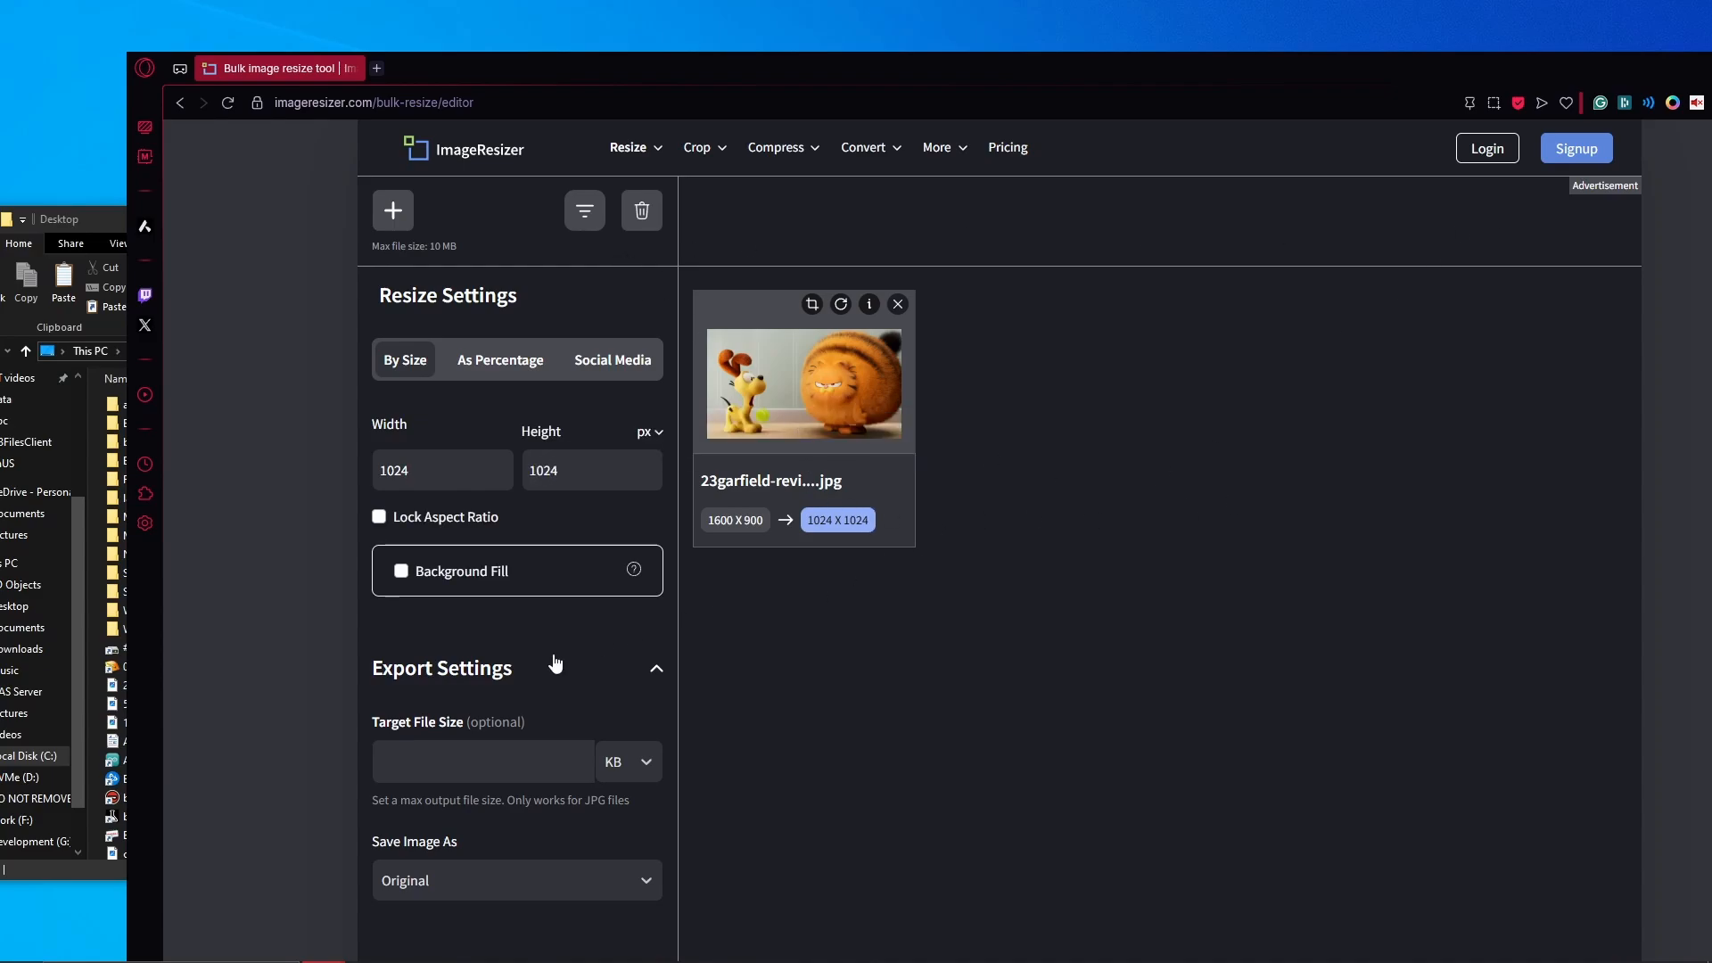
double_click(627, 72)
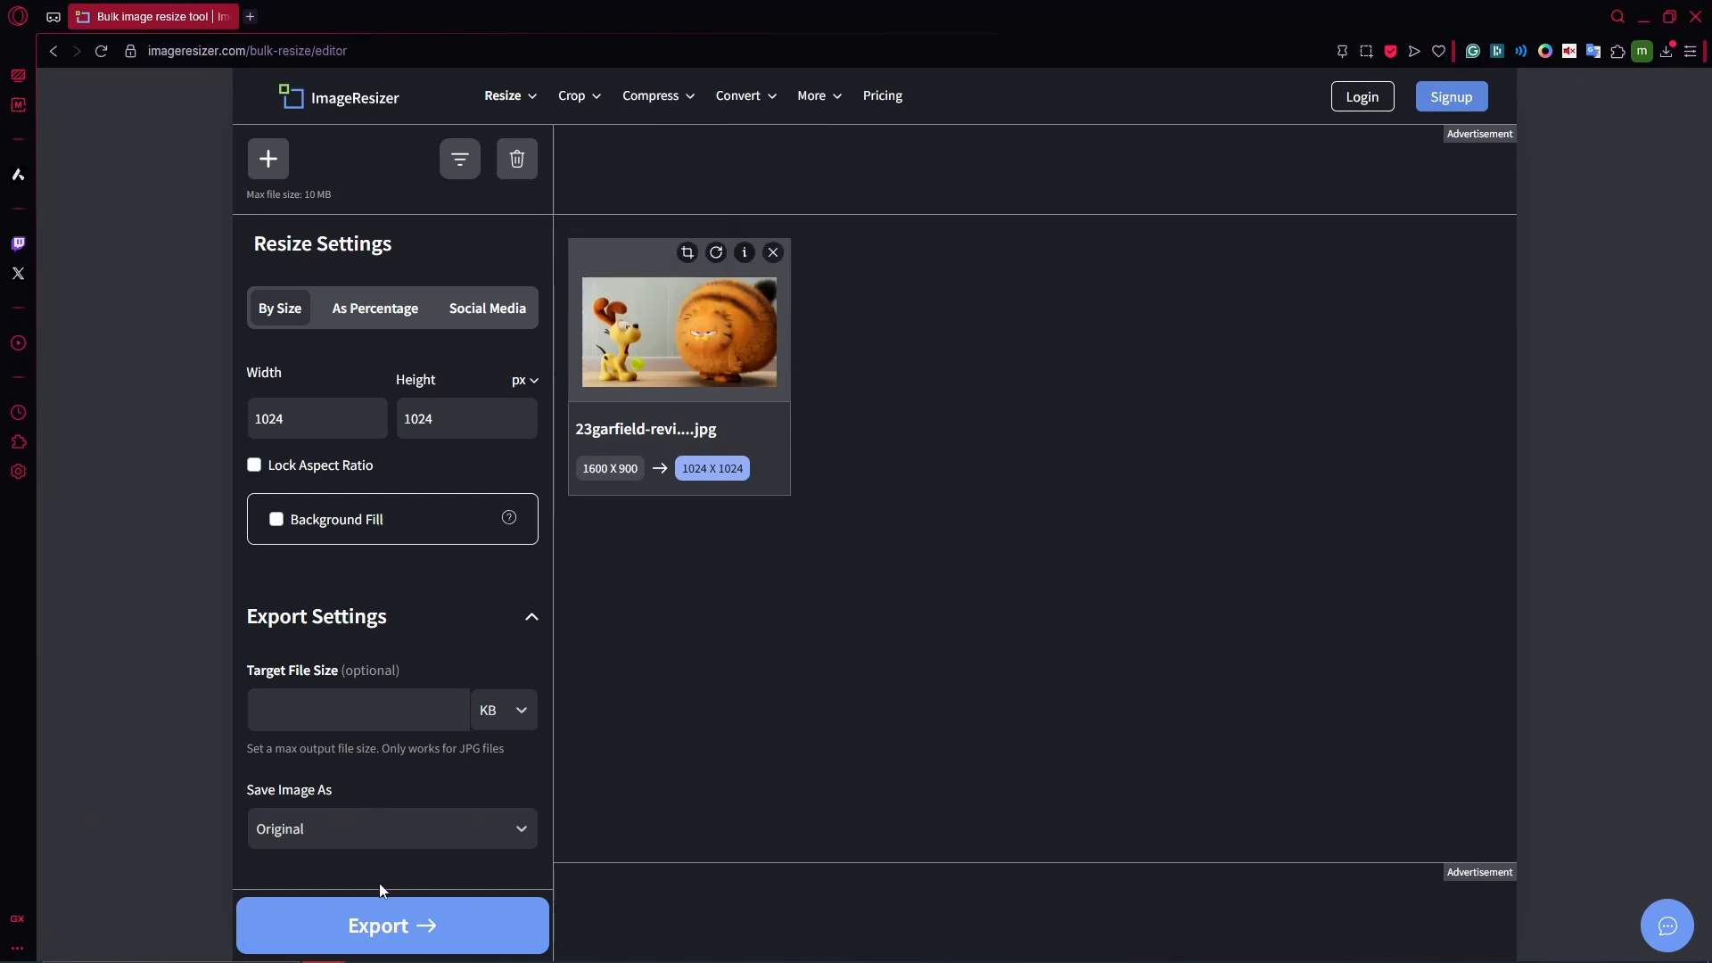
- Export the 1024 x 1024 image and download the 244.17 KB resized JPG
left_click(375, 923)
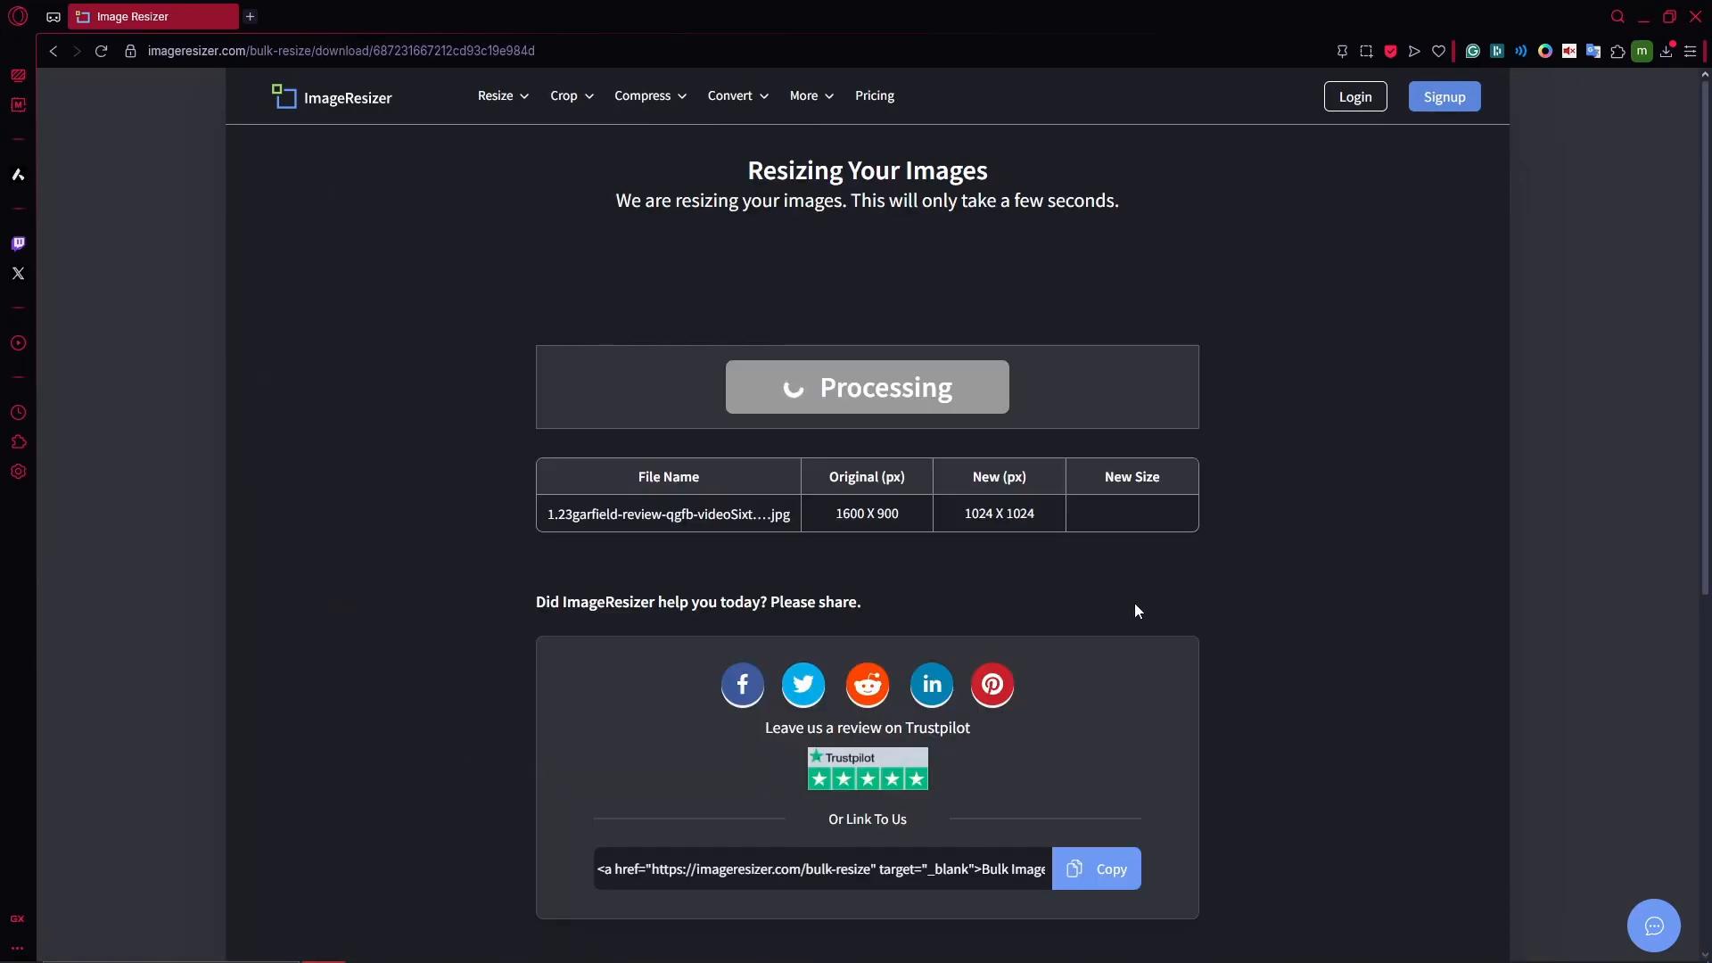
left_click(1119, 514)
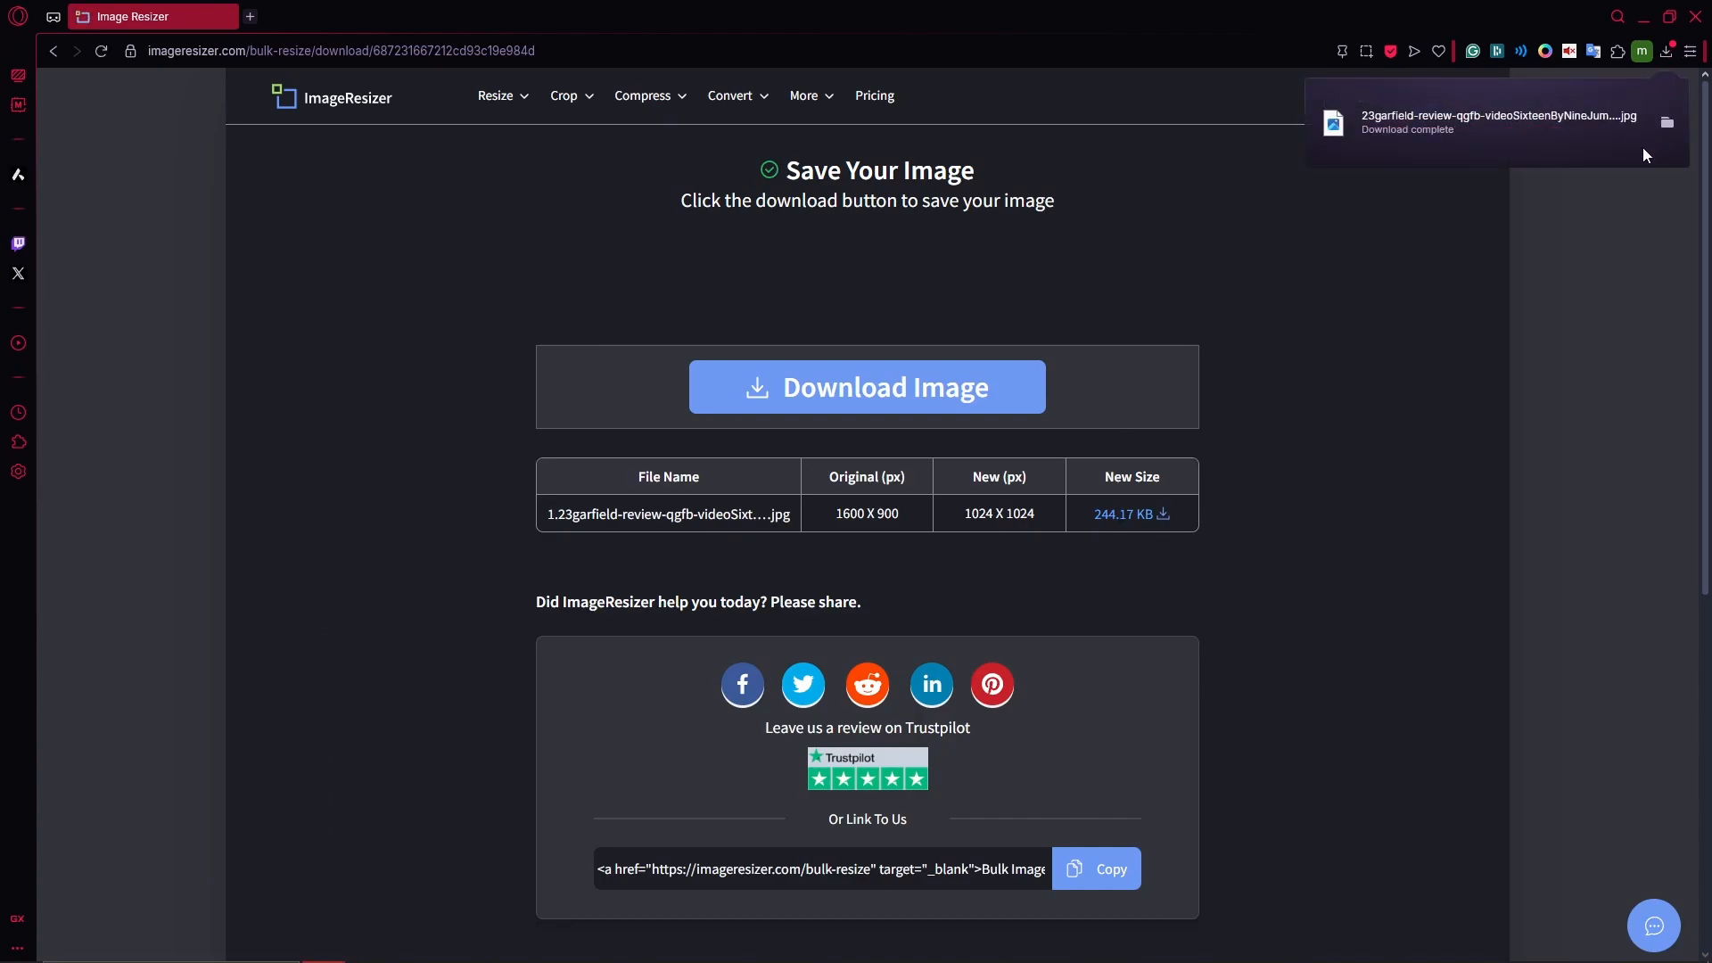
left_click_drag(947, 20, 1711, 62)
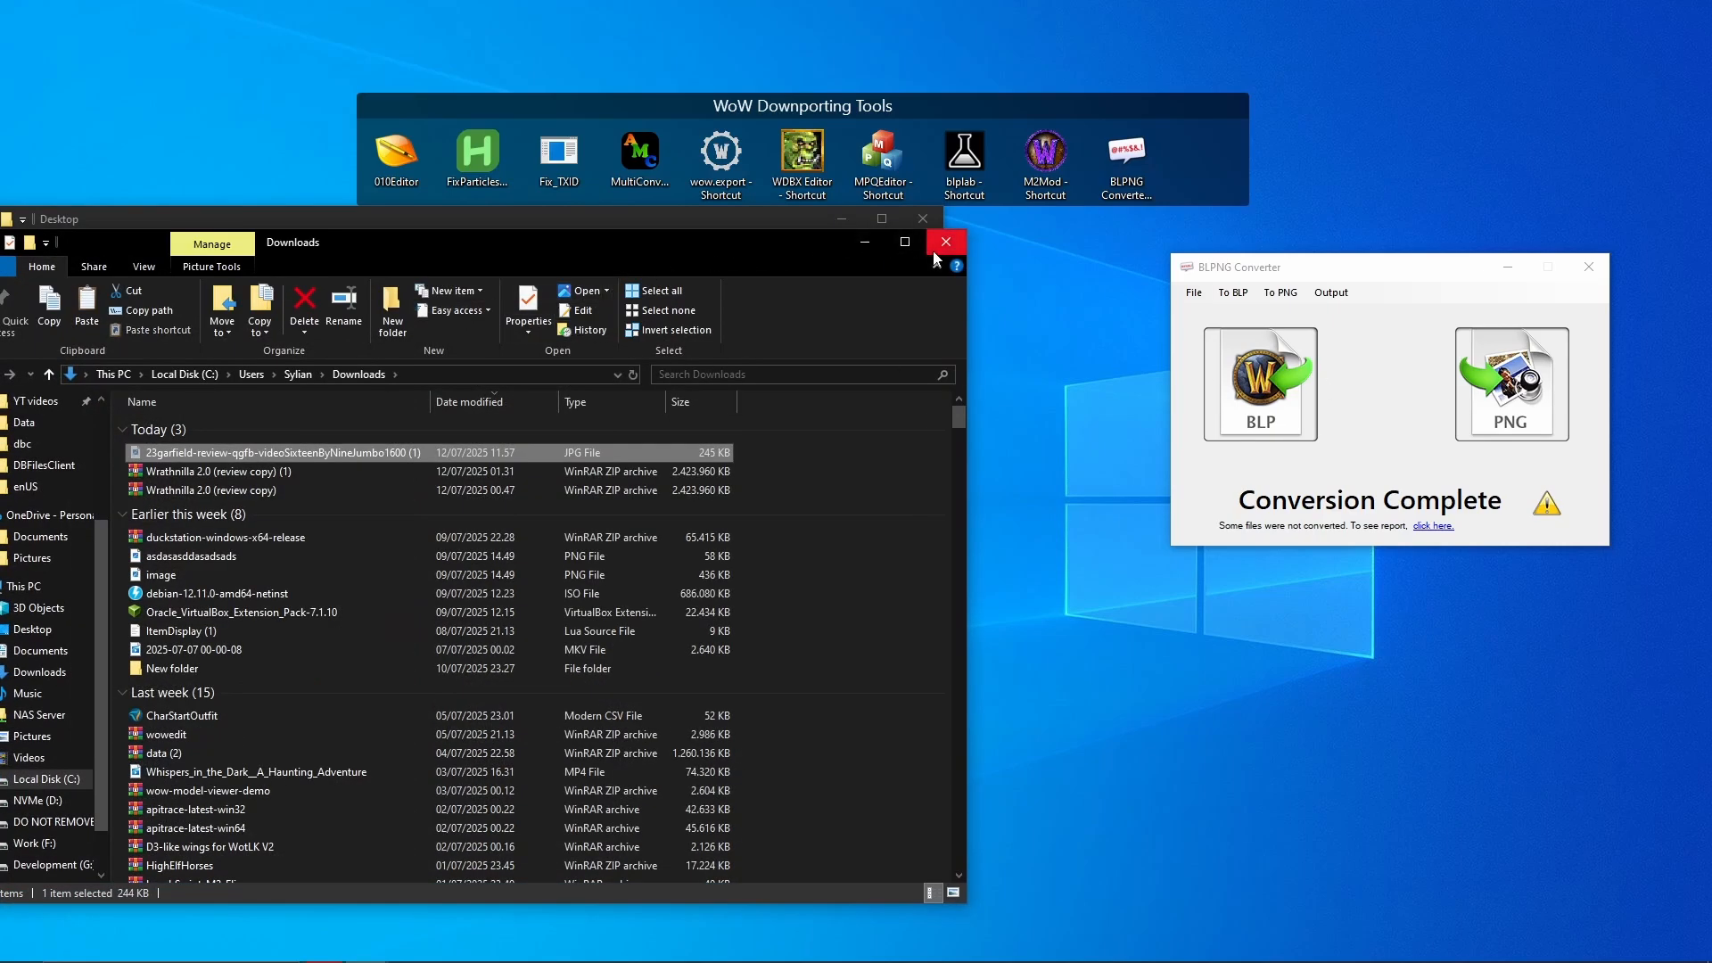
- Paste the resized Garfield JPG into the Desktop folder, replacing the older file
left_click(945, 241)
left_click(1164, 667)
key("ctrl+v")
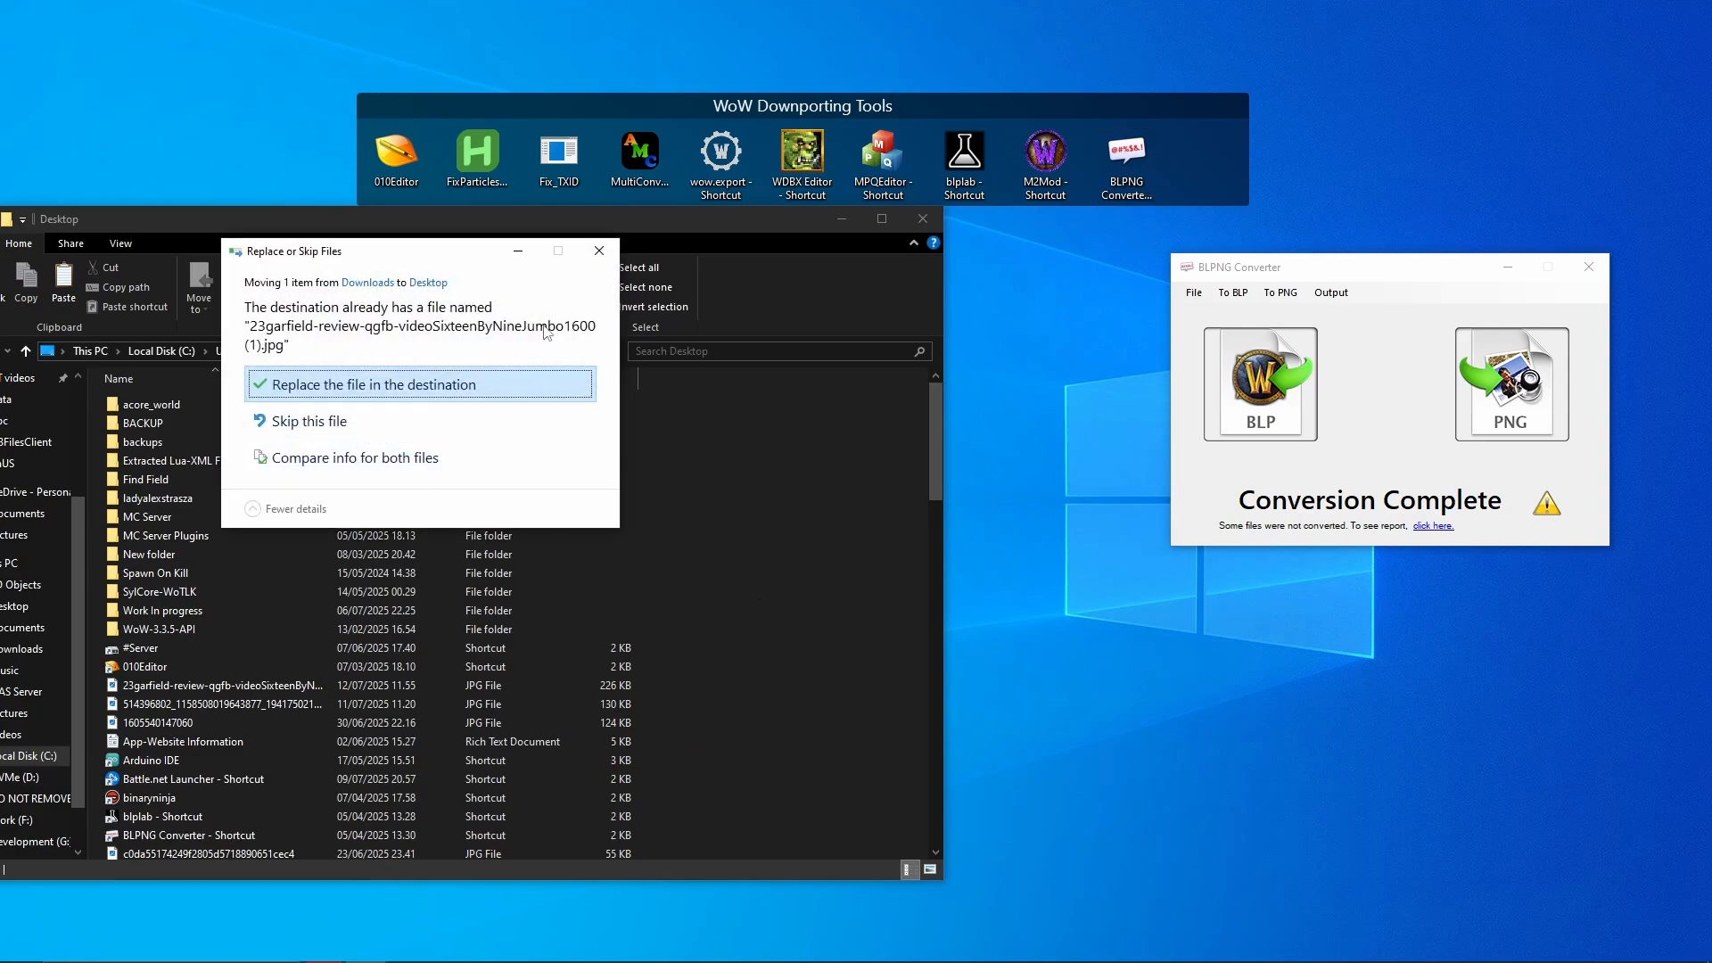
left_click(516, 386)
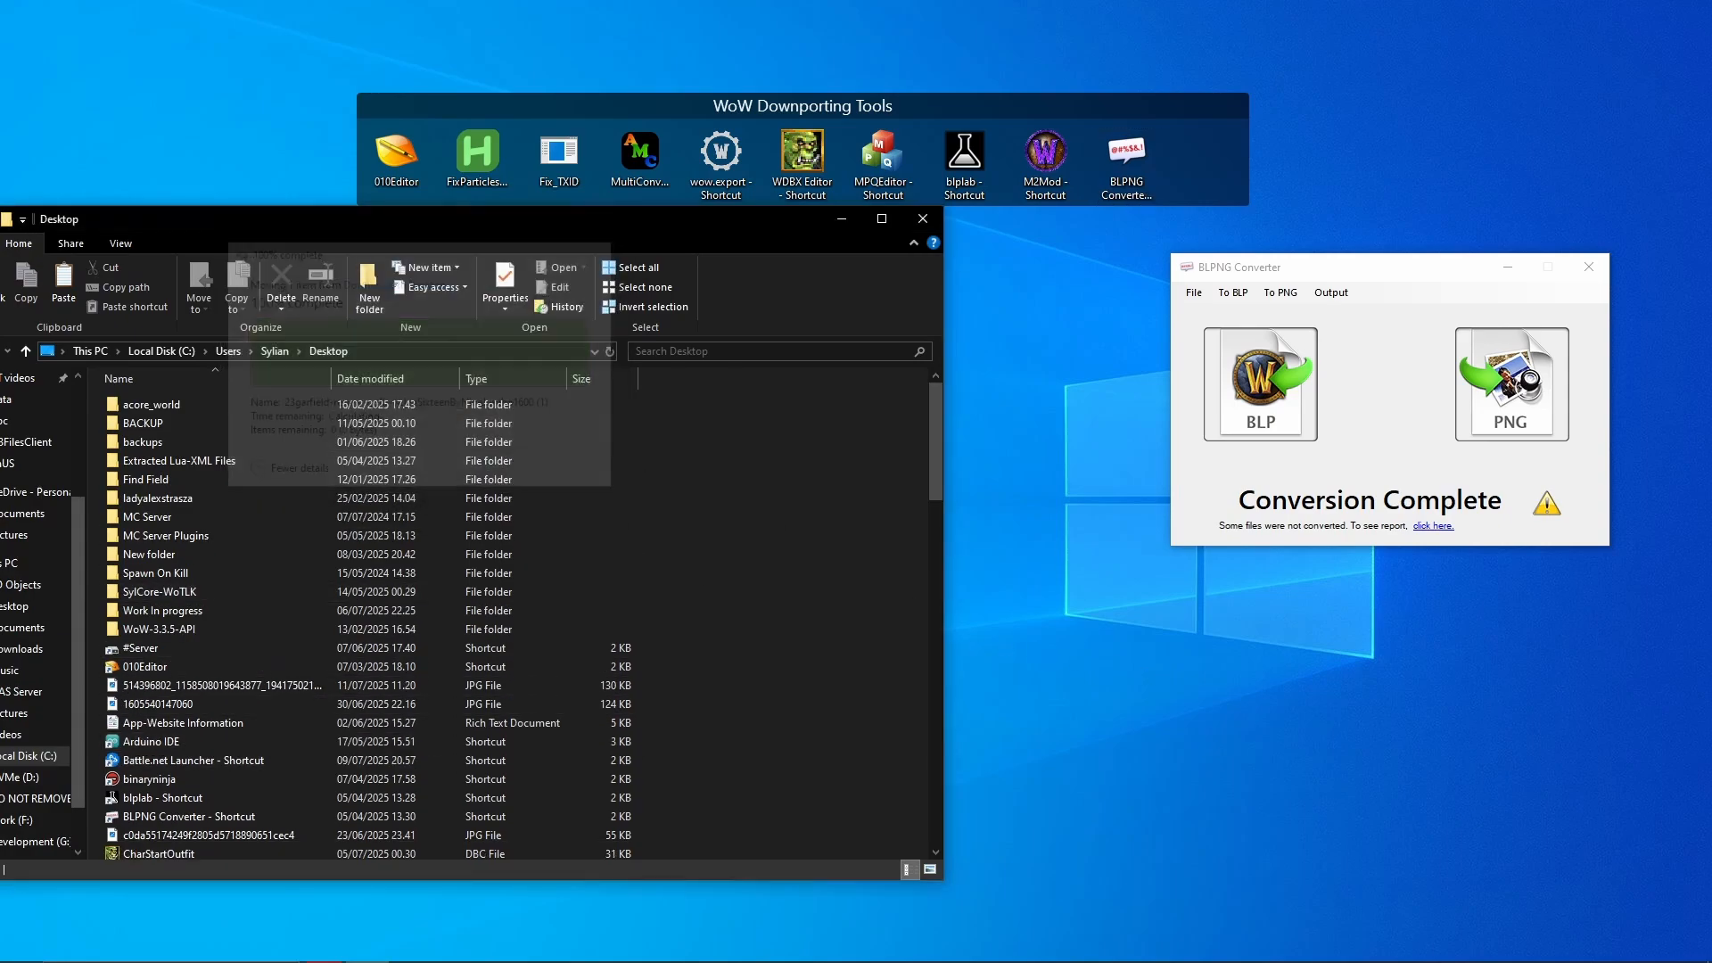
- Drop the resized Garfield JPG onto the BLP button, creating a 1,367 KB BLP file
left_click_drag(0, 446, 846, 595)
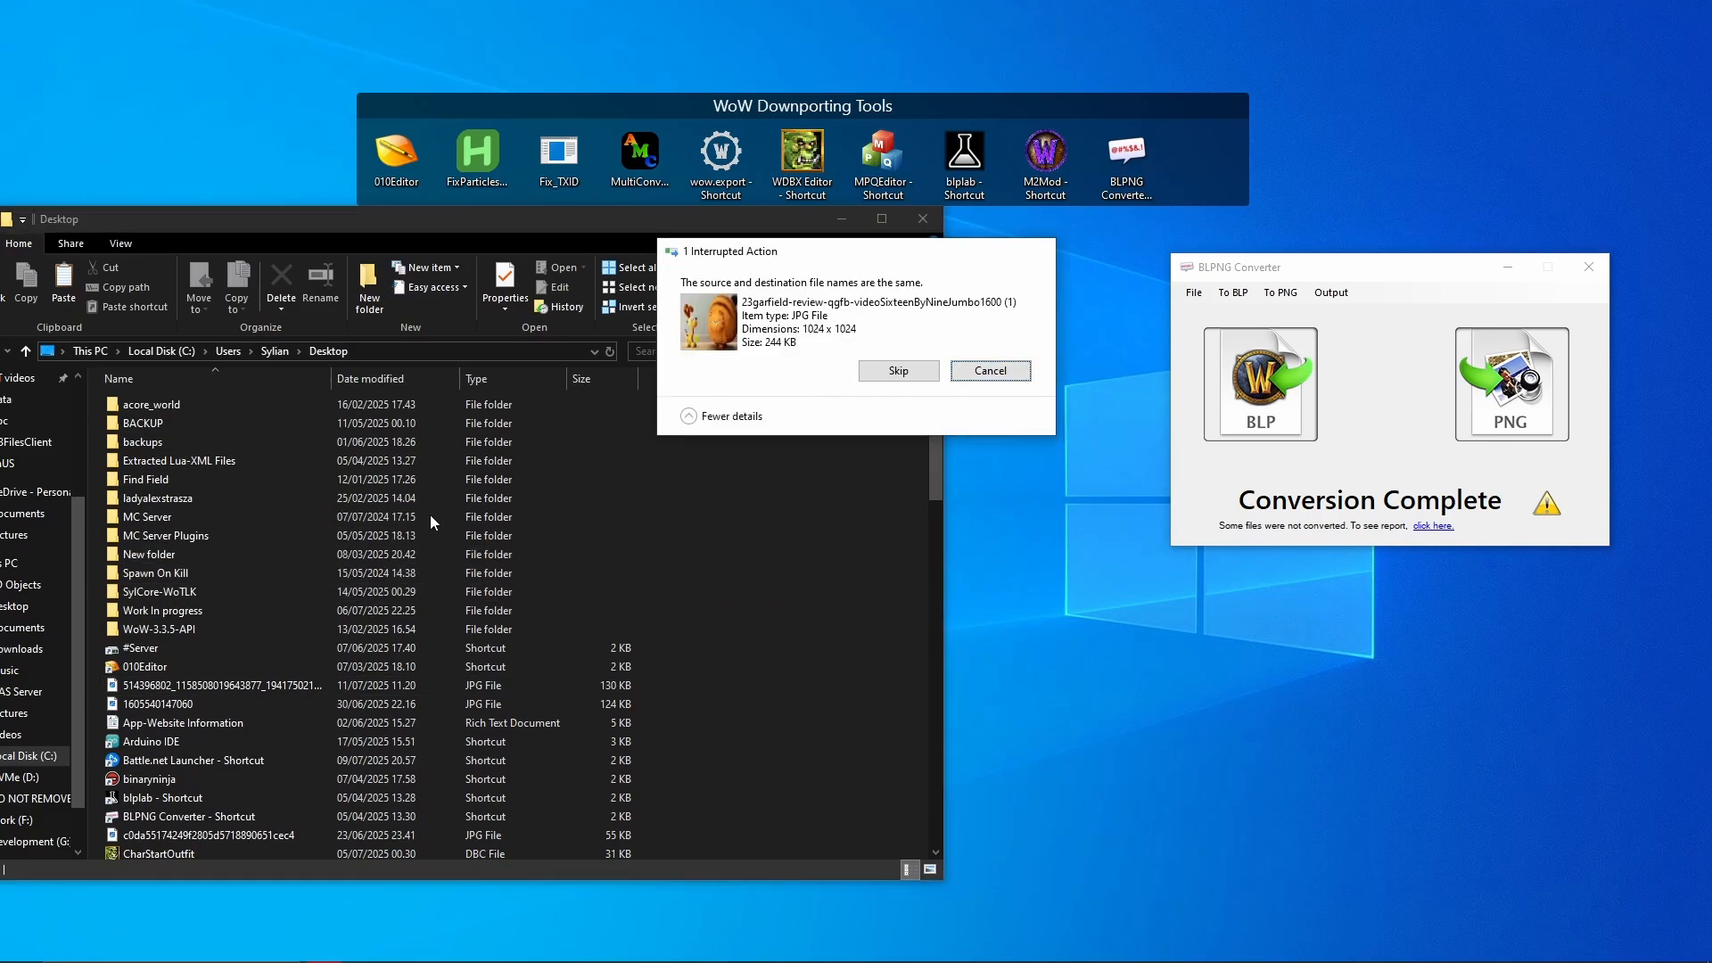
left_click(990, 370)
left_click_drag(1143, 693, 1142, 693)
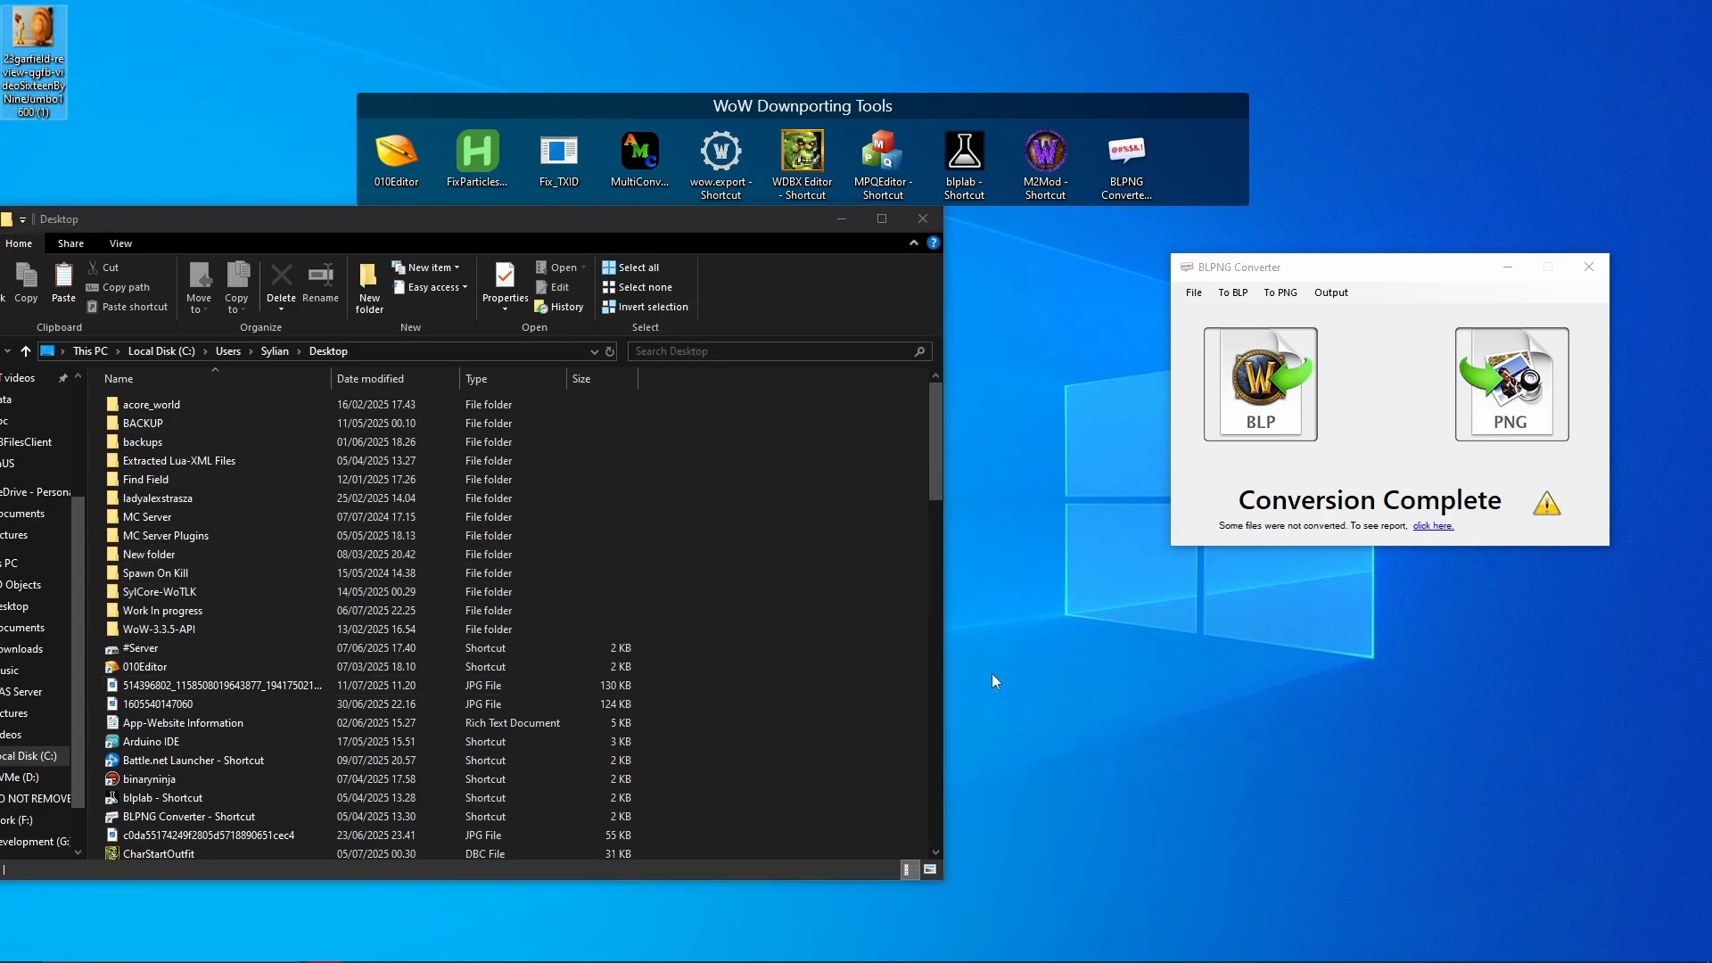
left_click(845, 219)
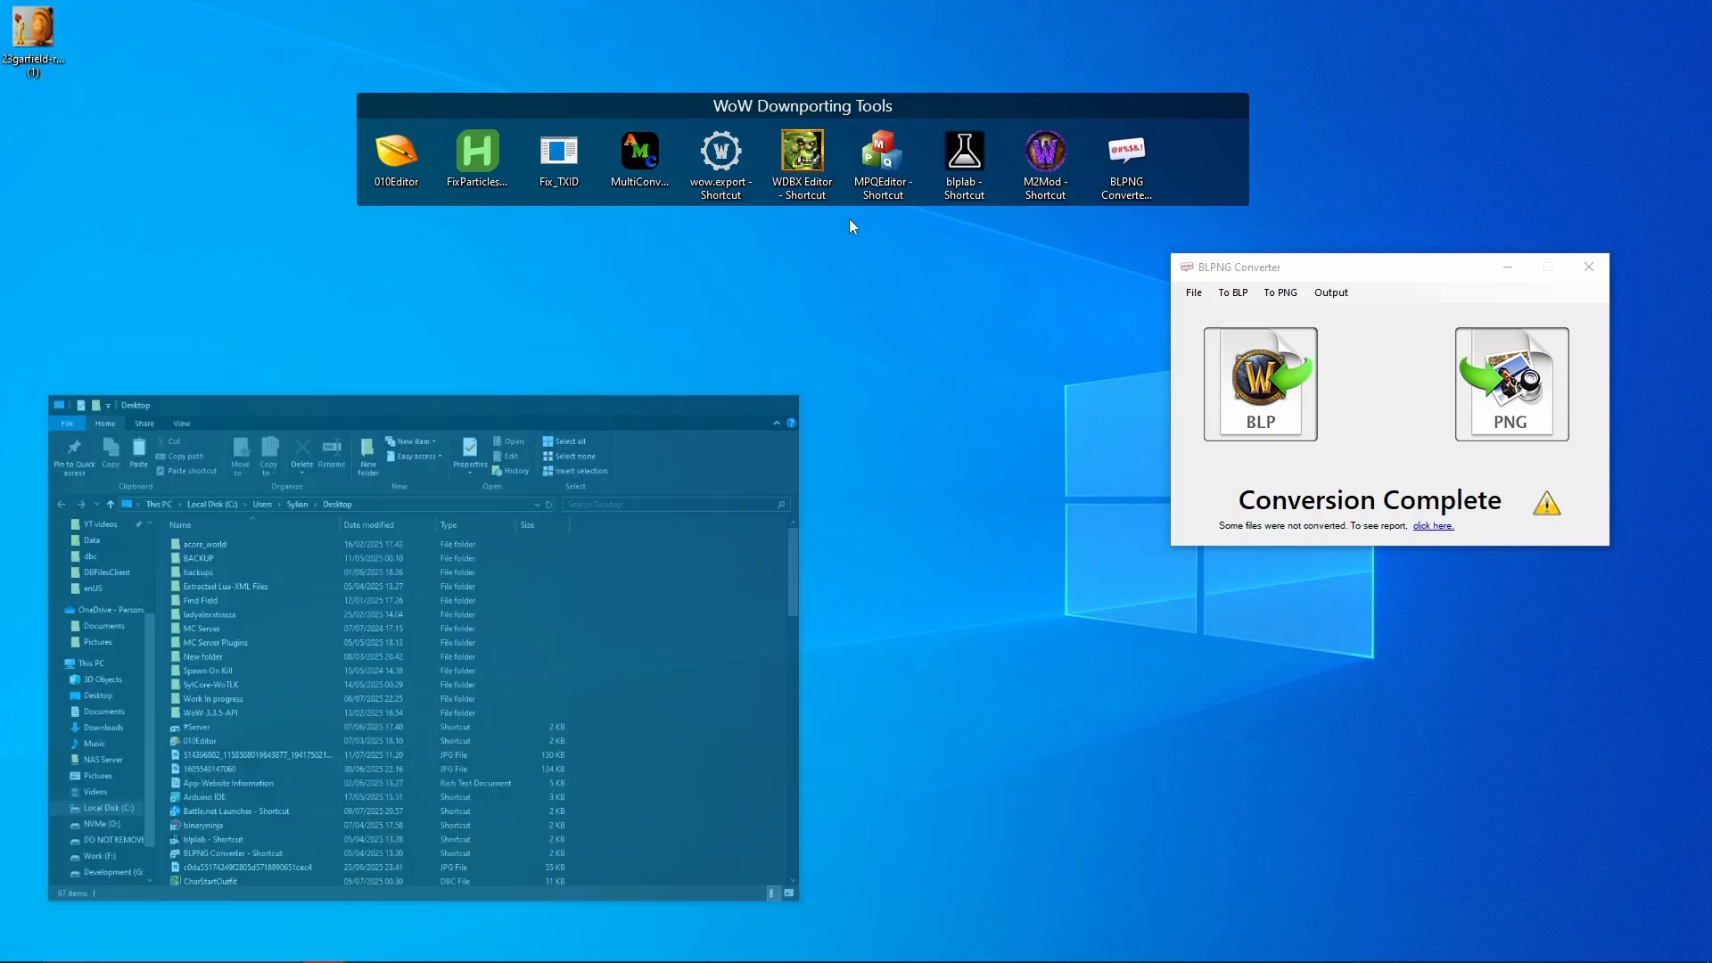
left_click_drag(36, 87, 1249, 412)
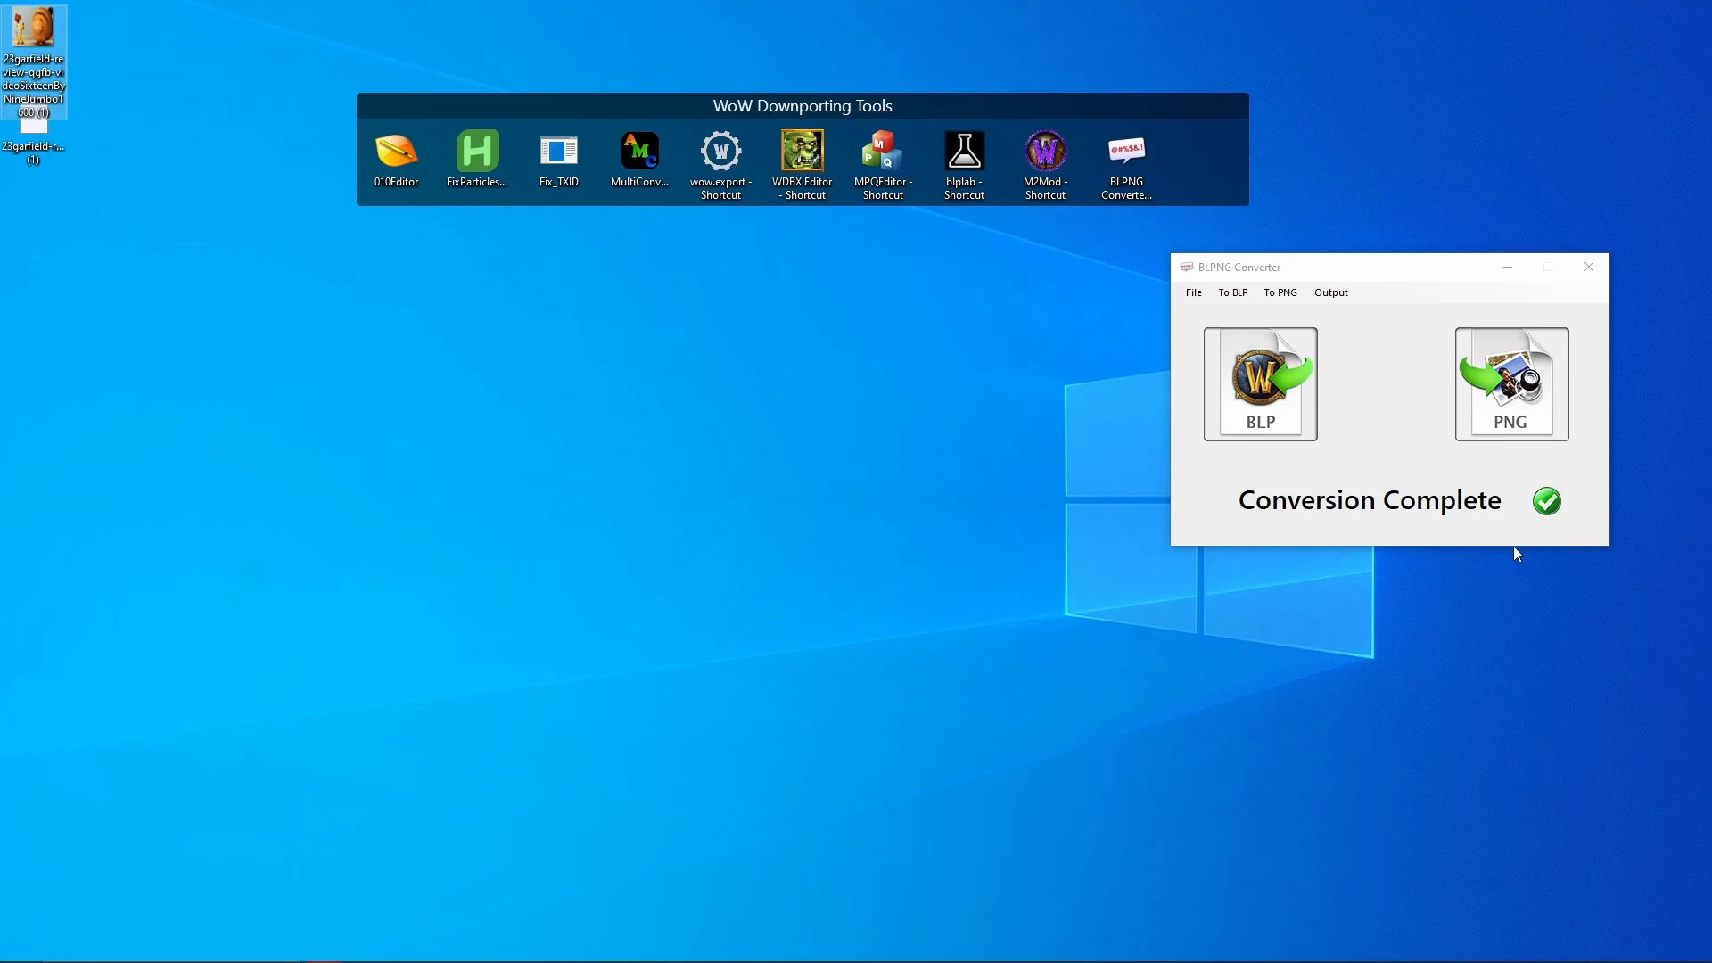
left_click(52, 172)
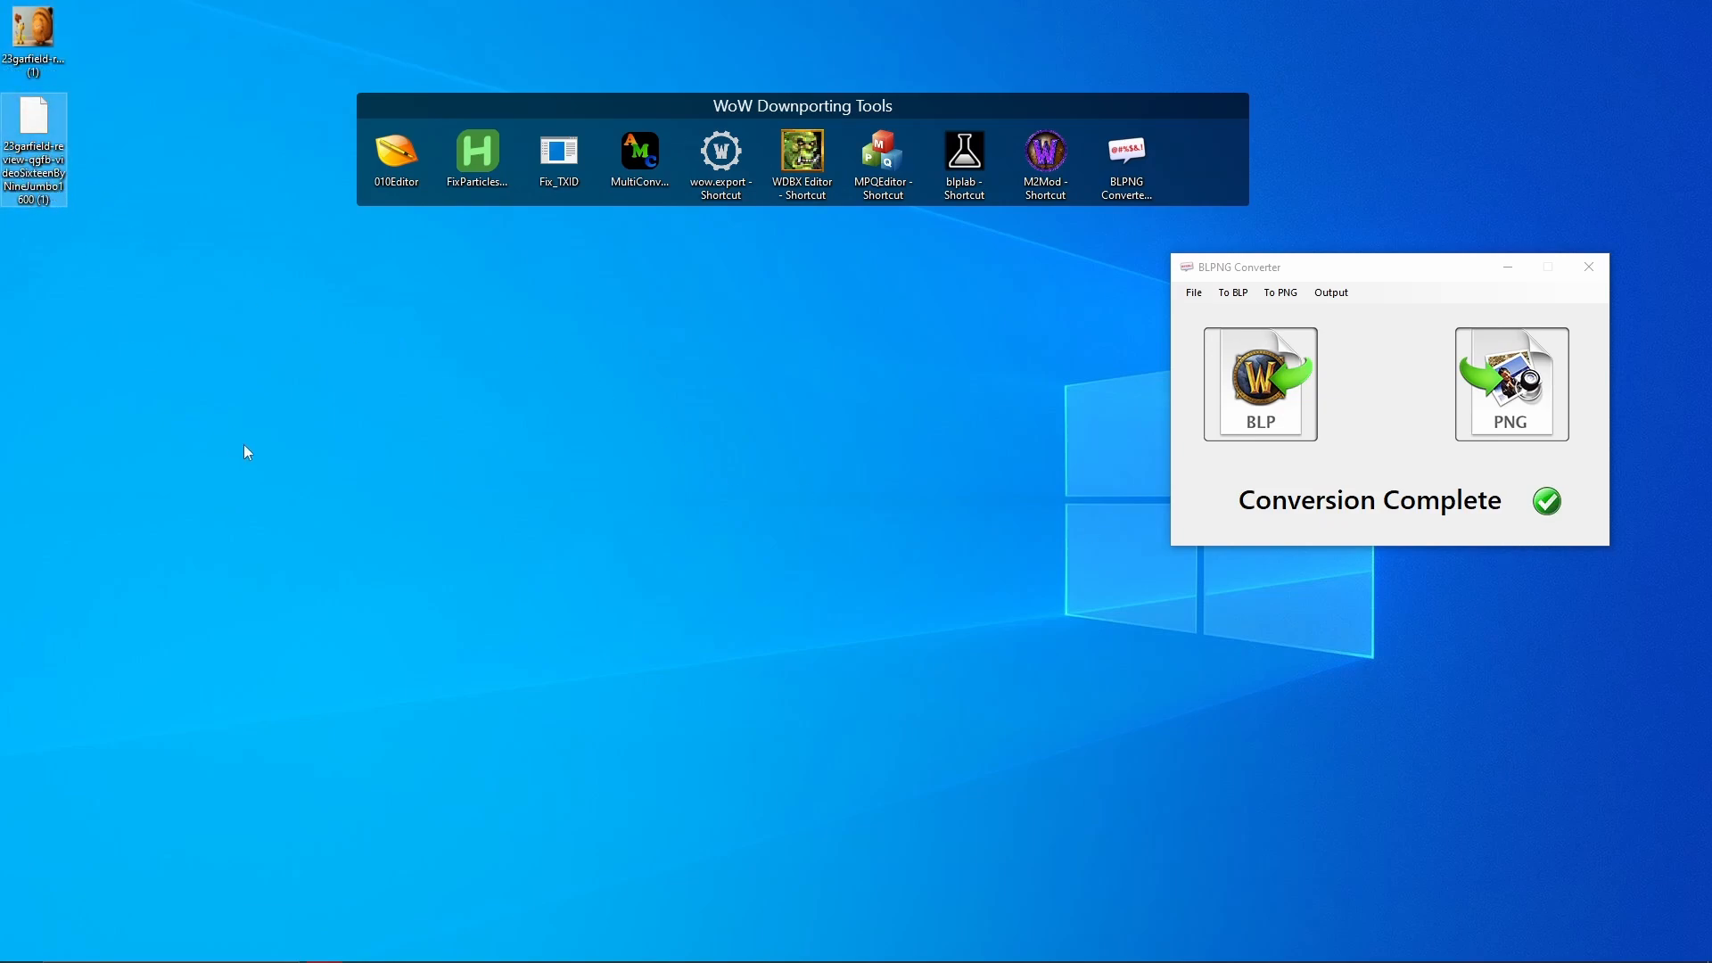
- Close BLPNG Converter and bring up a File Explorer window
left_click(1589, 266)
left_click(1002, 559)
mouse_move(514, 942)
left_click(366, 945)
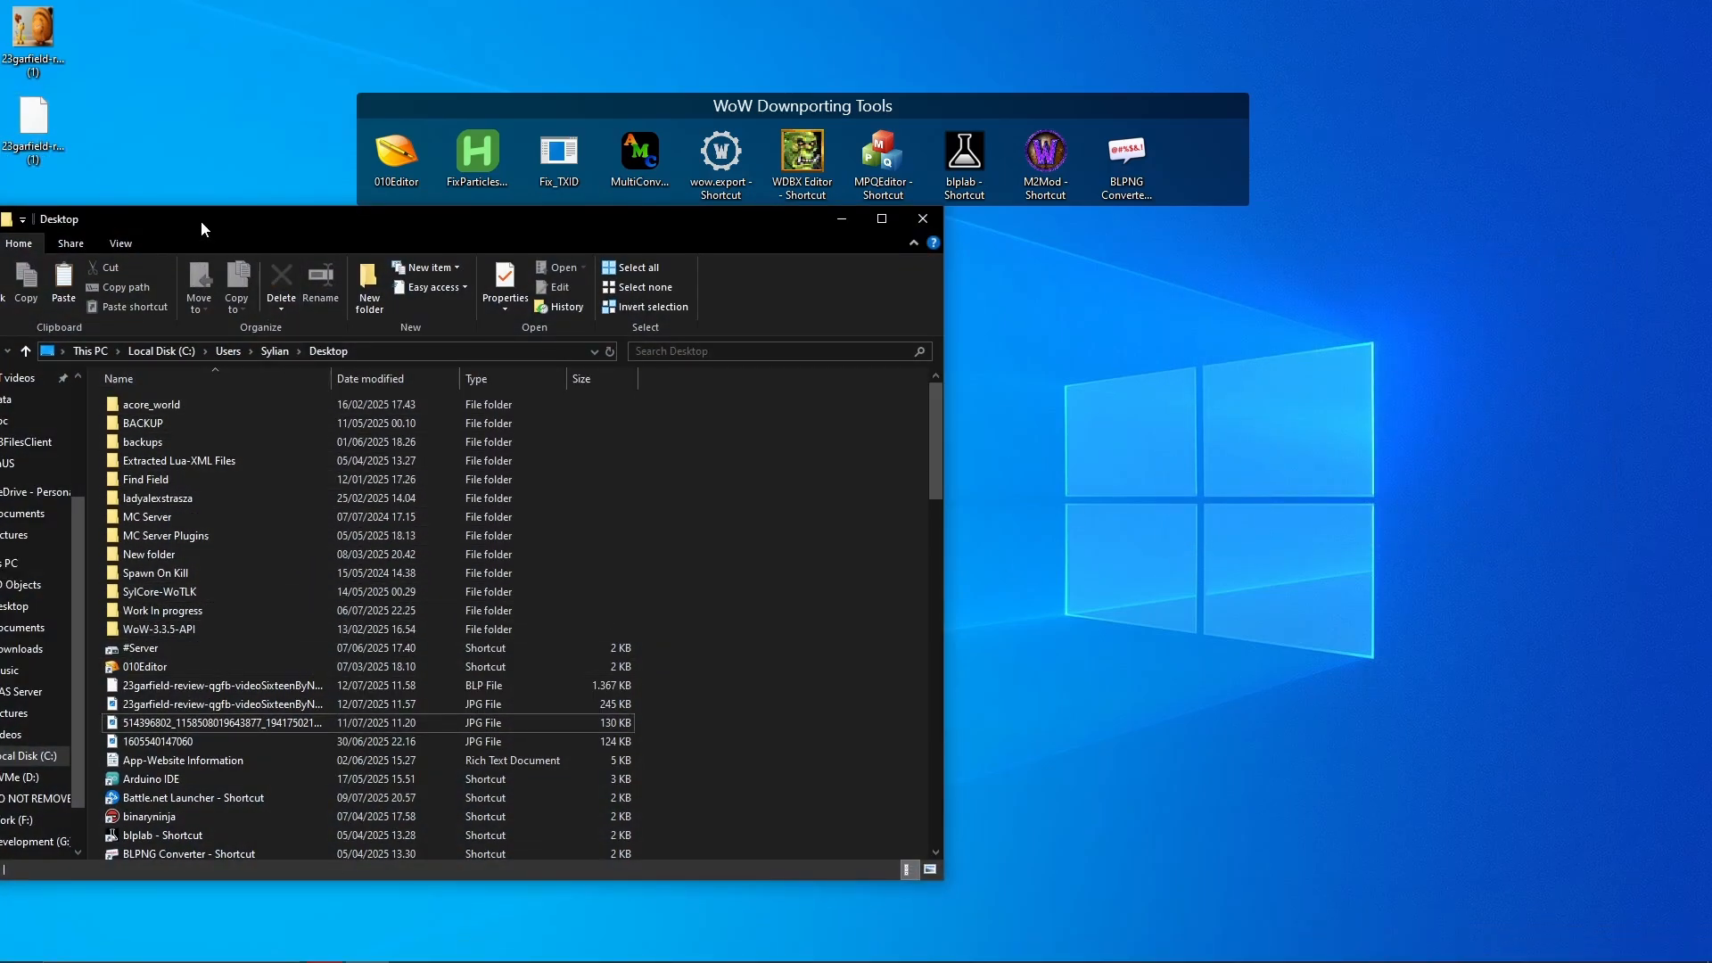
- Navigate in Explorer to the game client's Data folder
left_click_drag(202, 229, 727, 250)
left_click(612, 484)
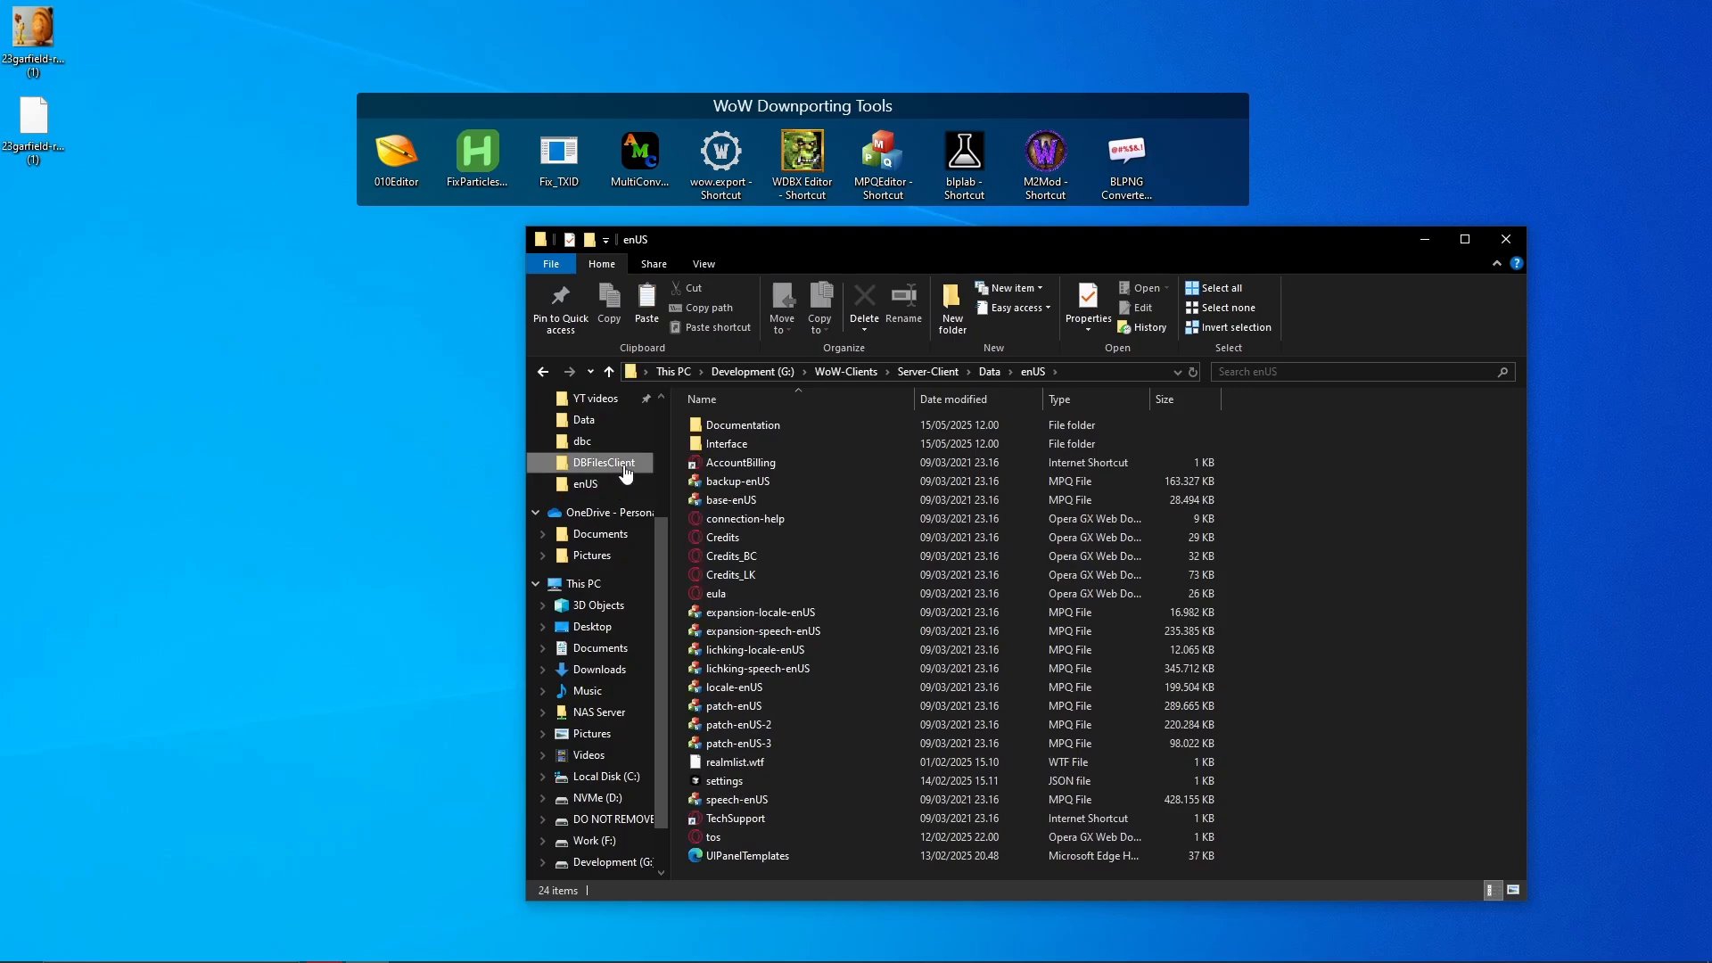
left_click(624, 466)
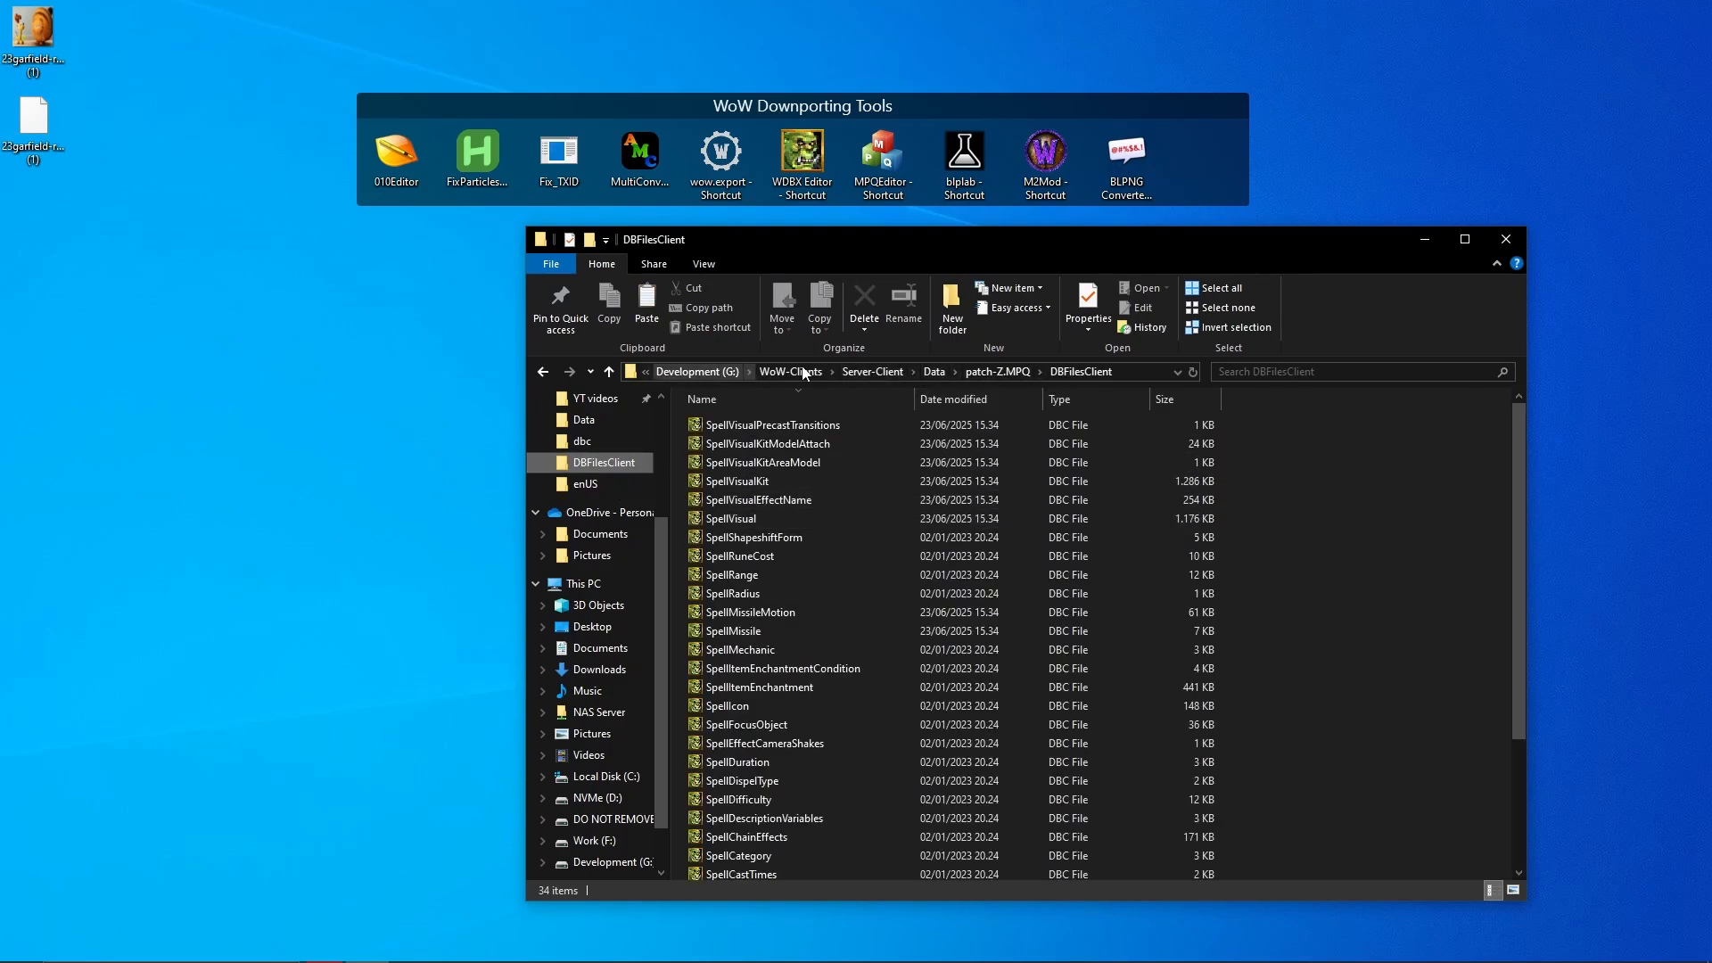
left_click(863, 372)
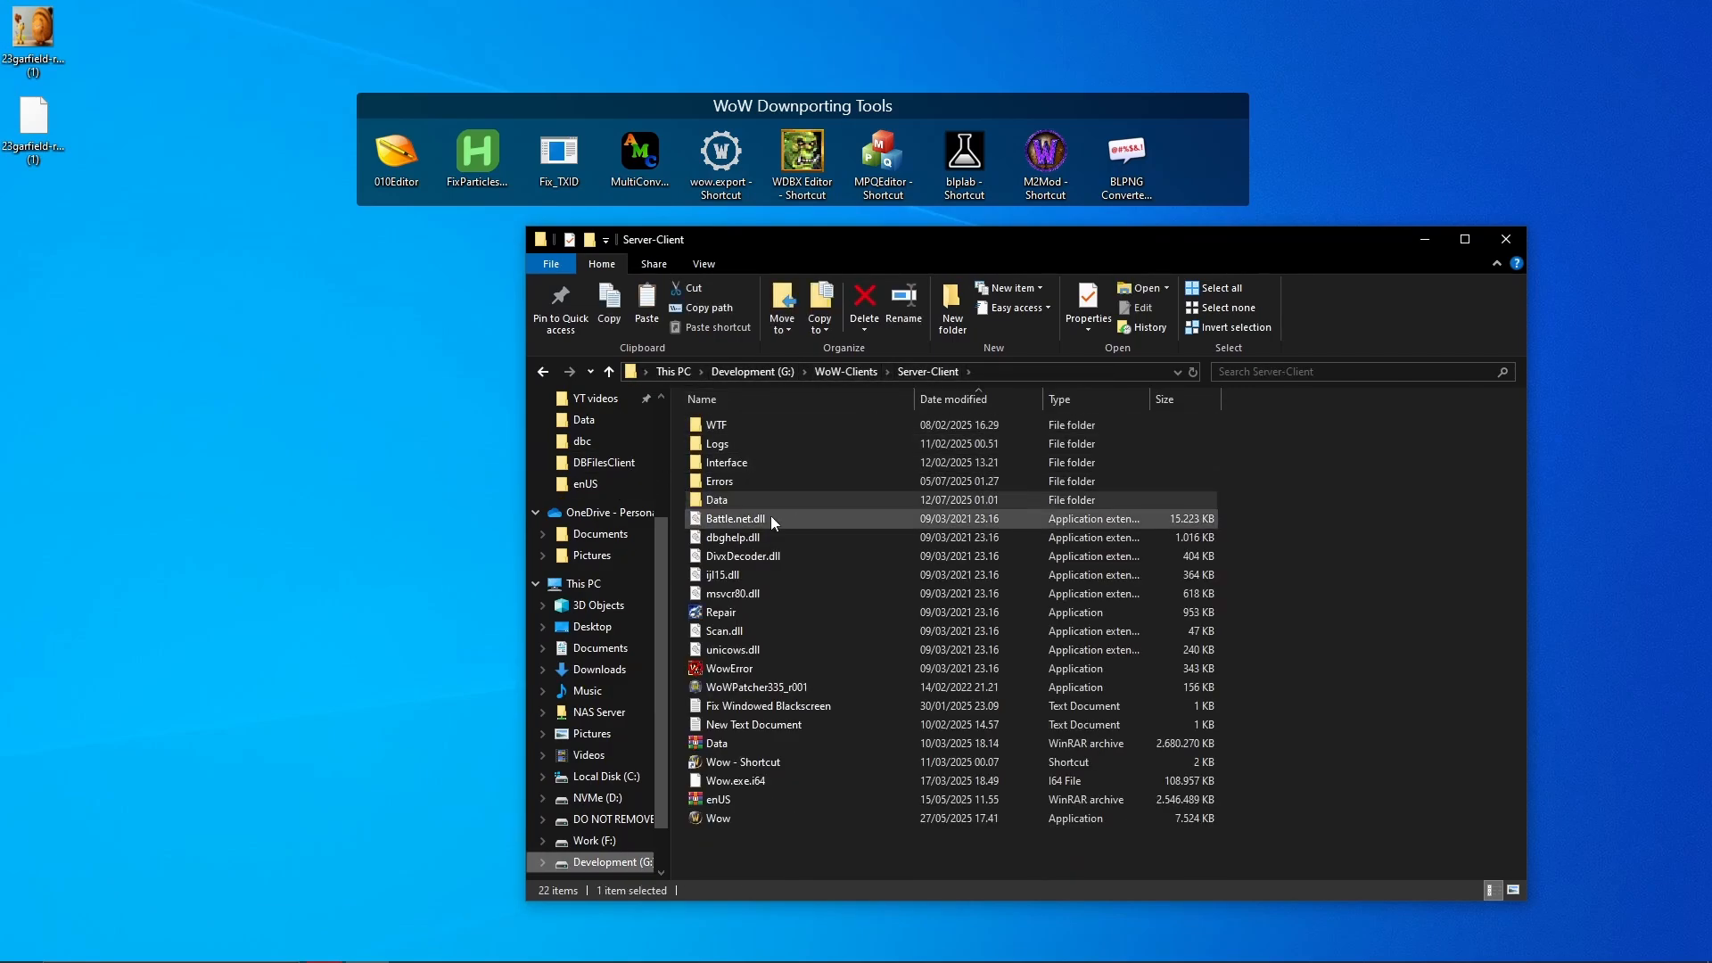
left_click(967, 517)
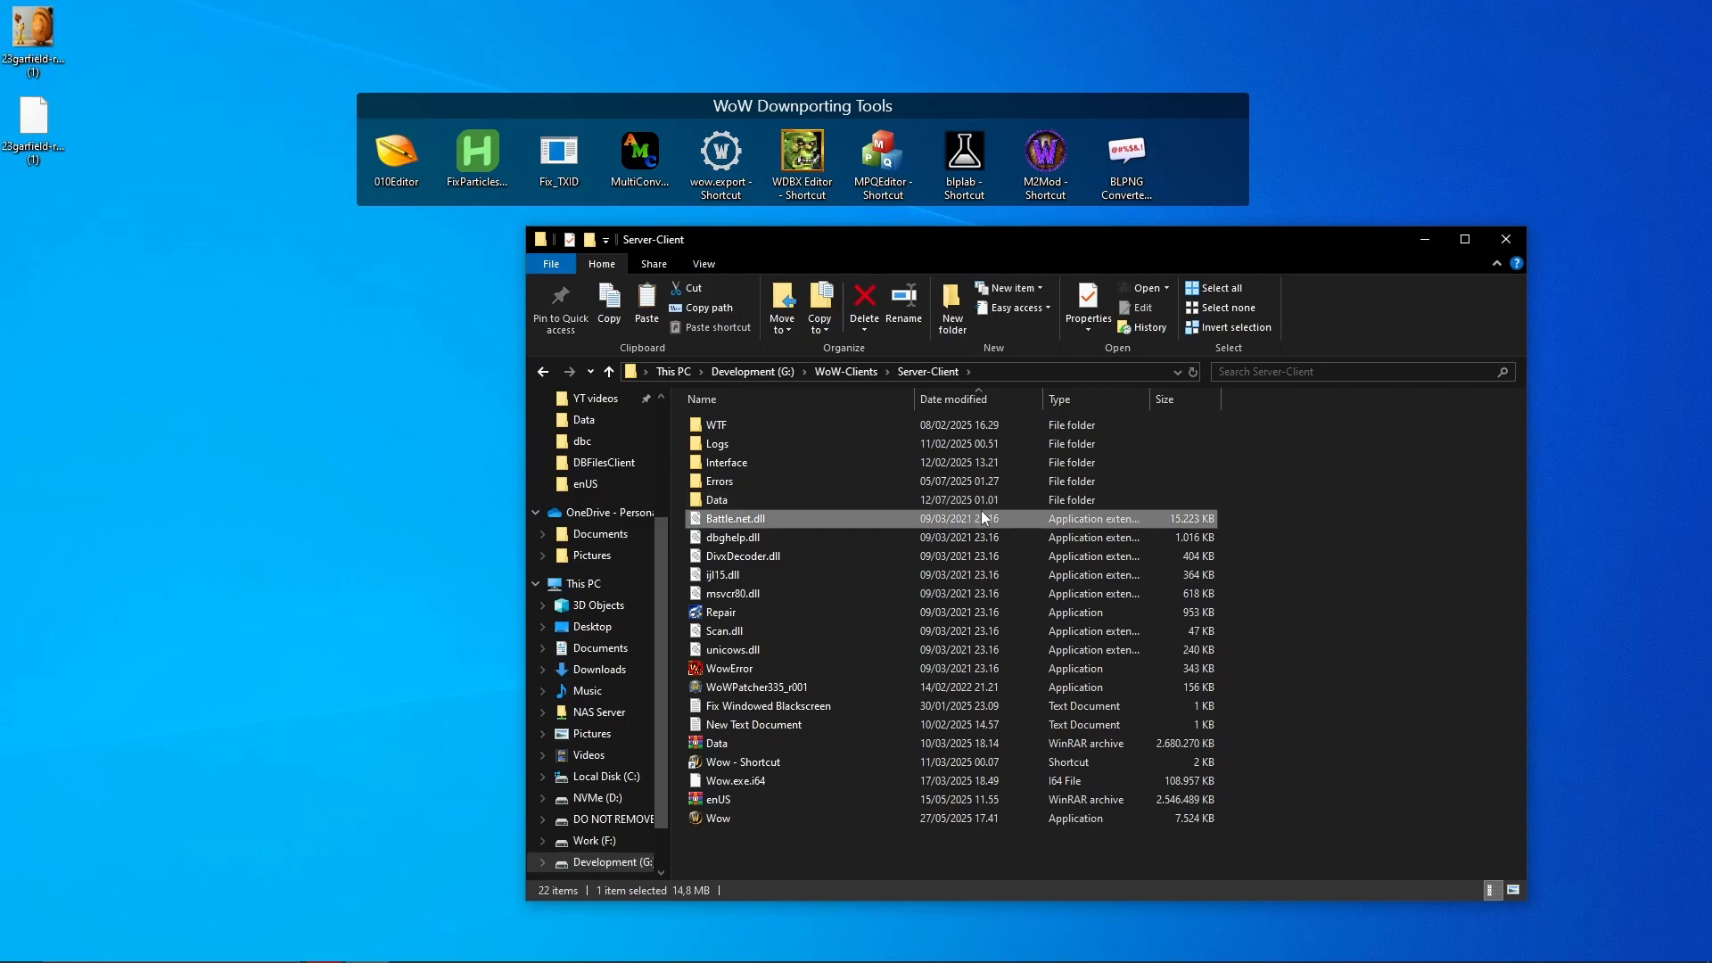
double_click(990, 505)
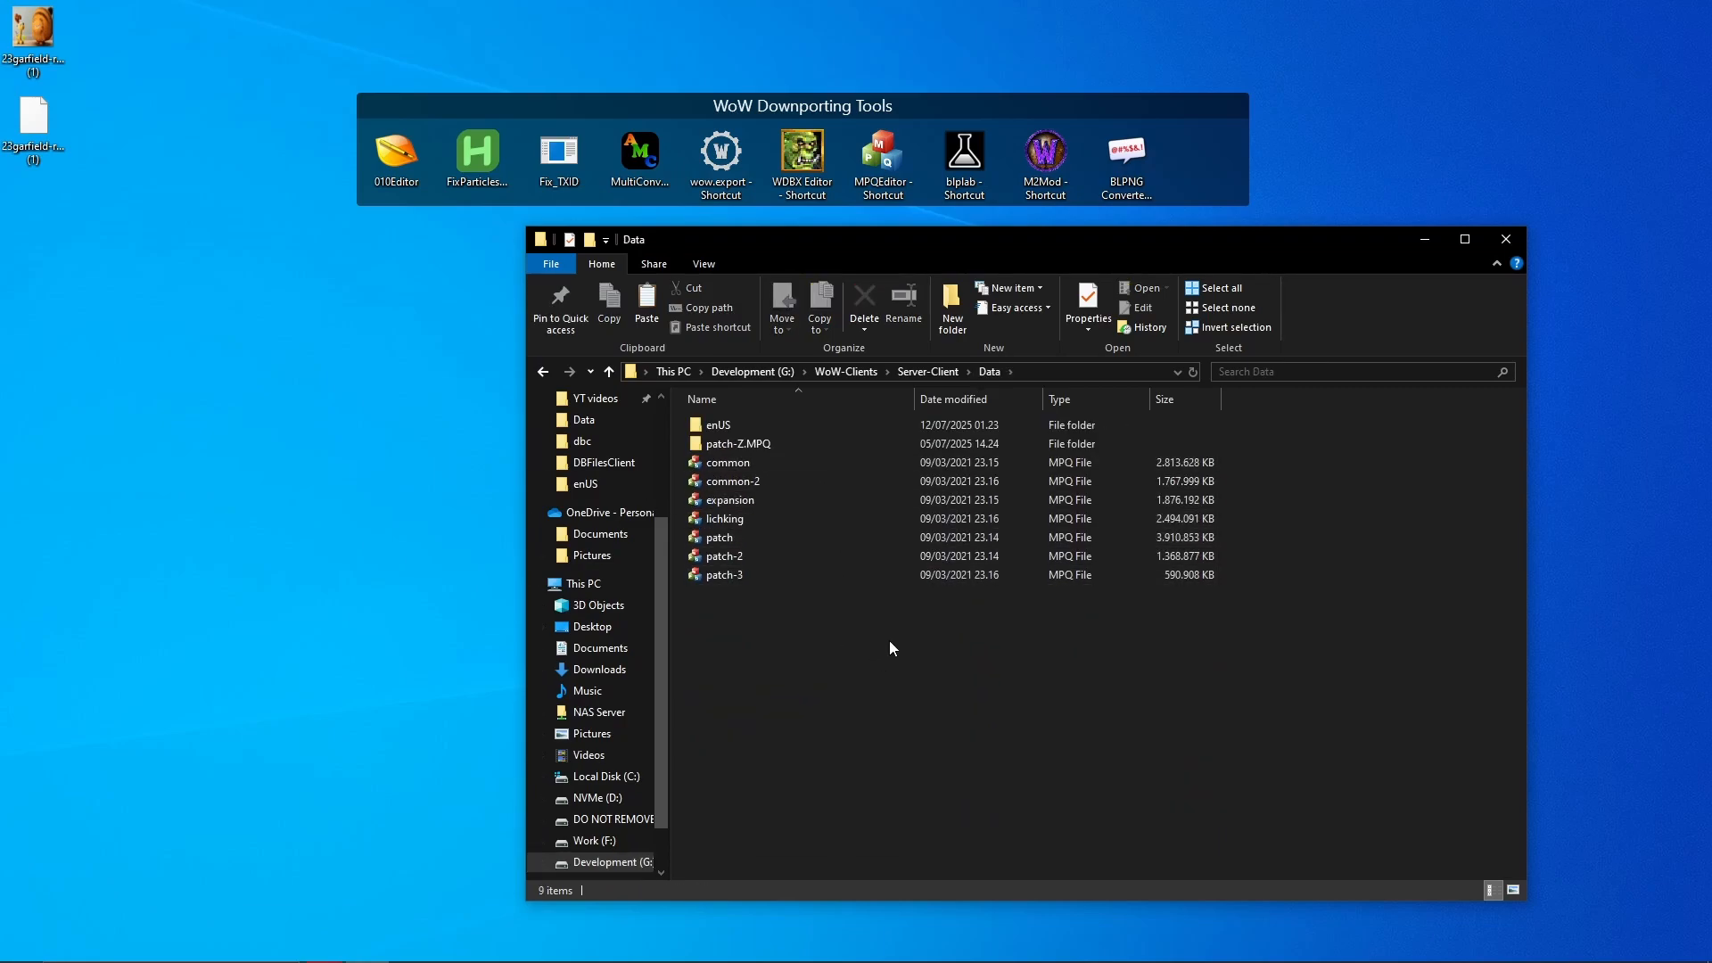
- Open patch-Z.MPQ\DBFilesClient and open LoadingScreens in WDBX Editor
left_click(838, 445)
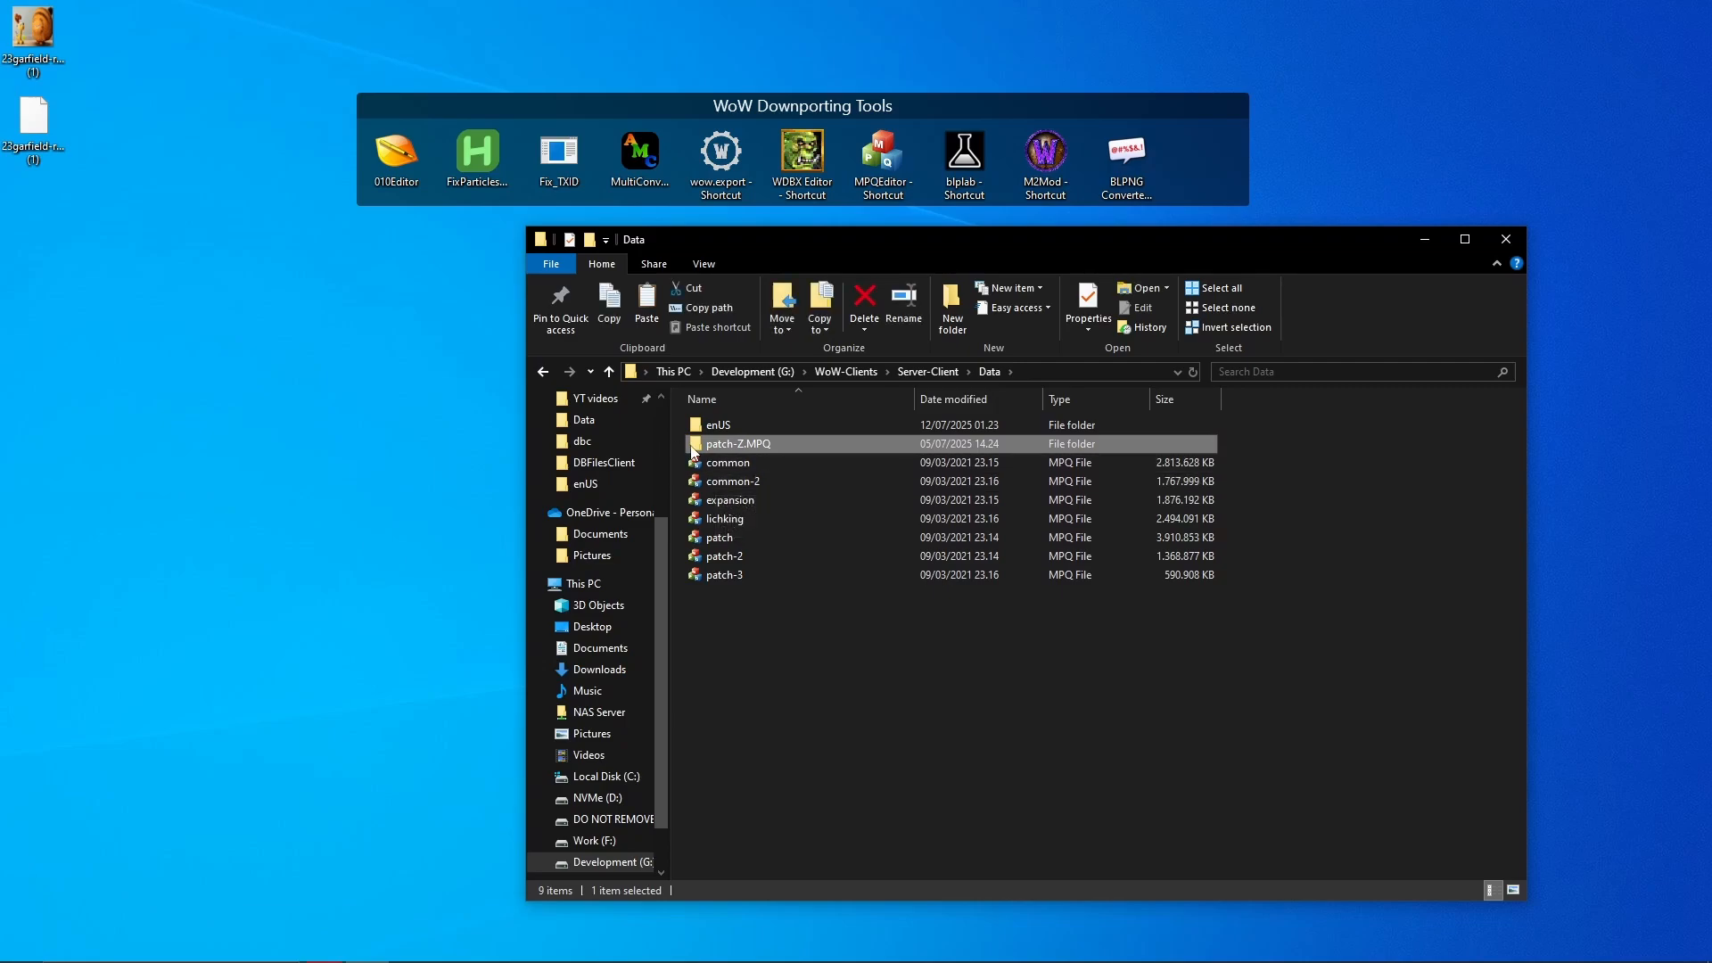
double_click(764, 446)
double_click(756, 494)
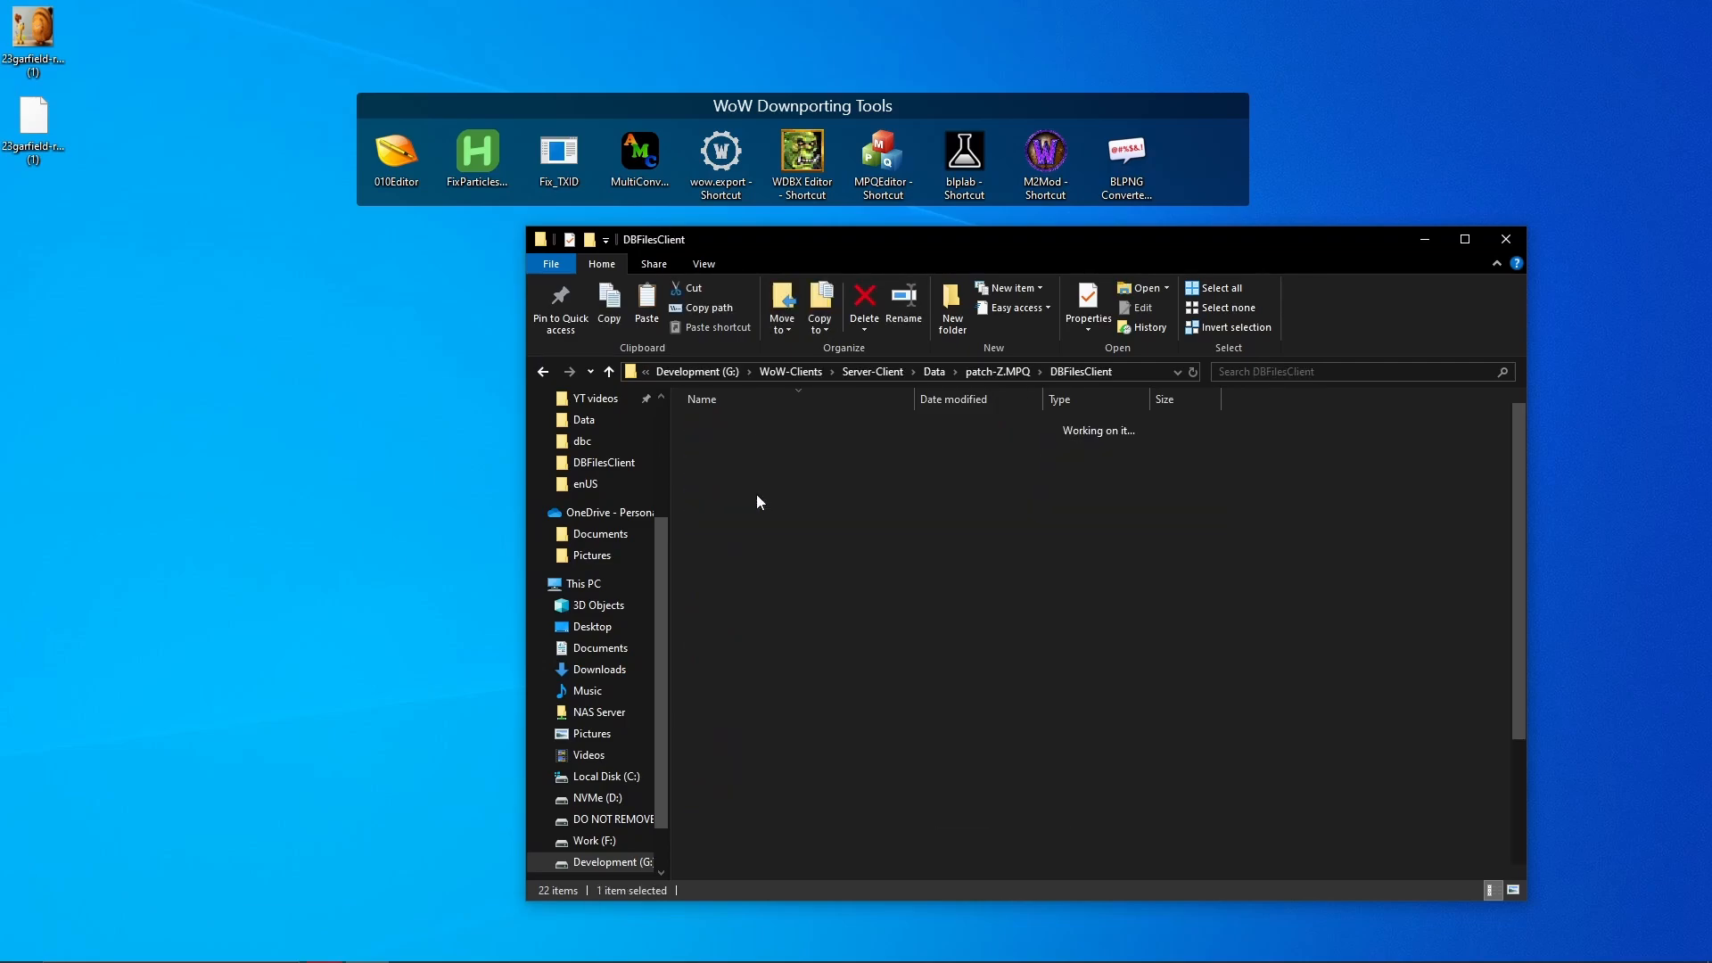
scroll(824, 522, "down", 3)
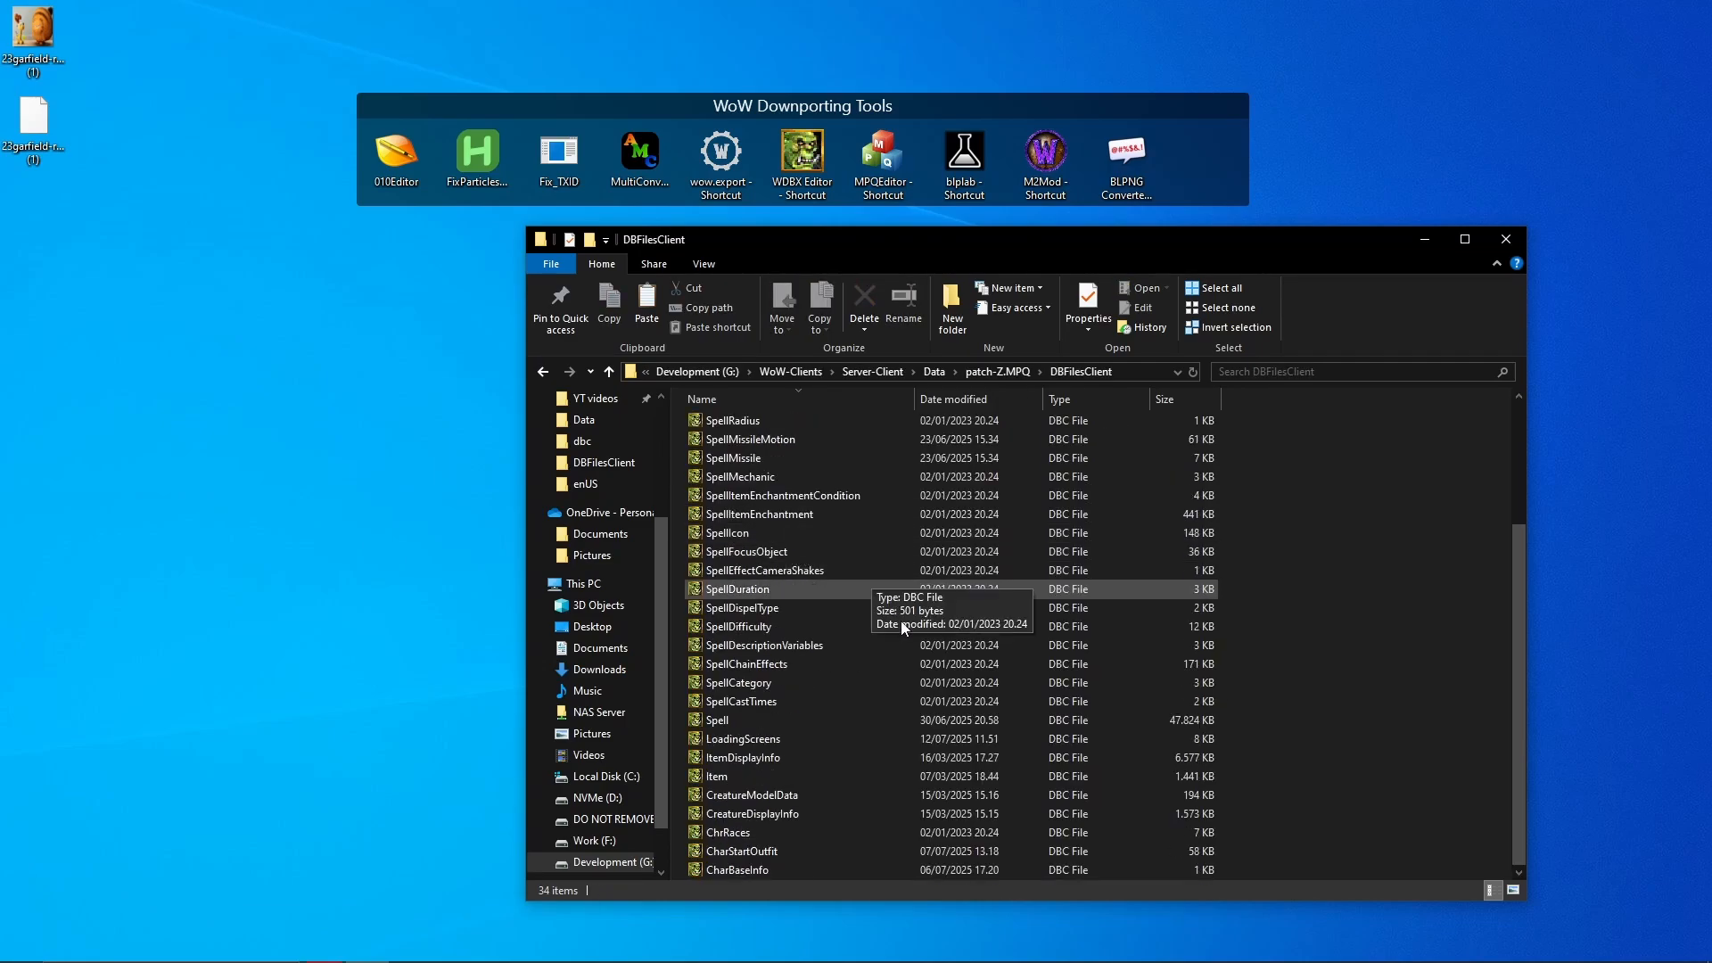
left_click(828, 740)
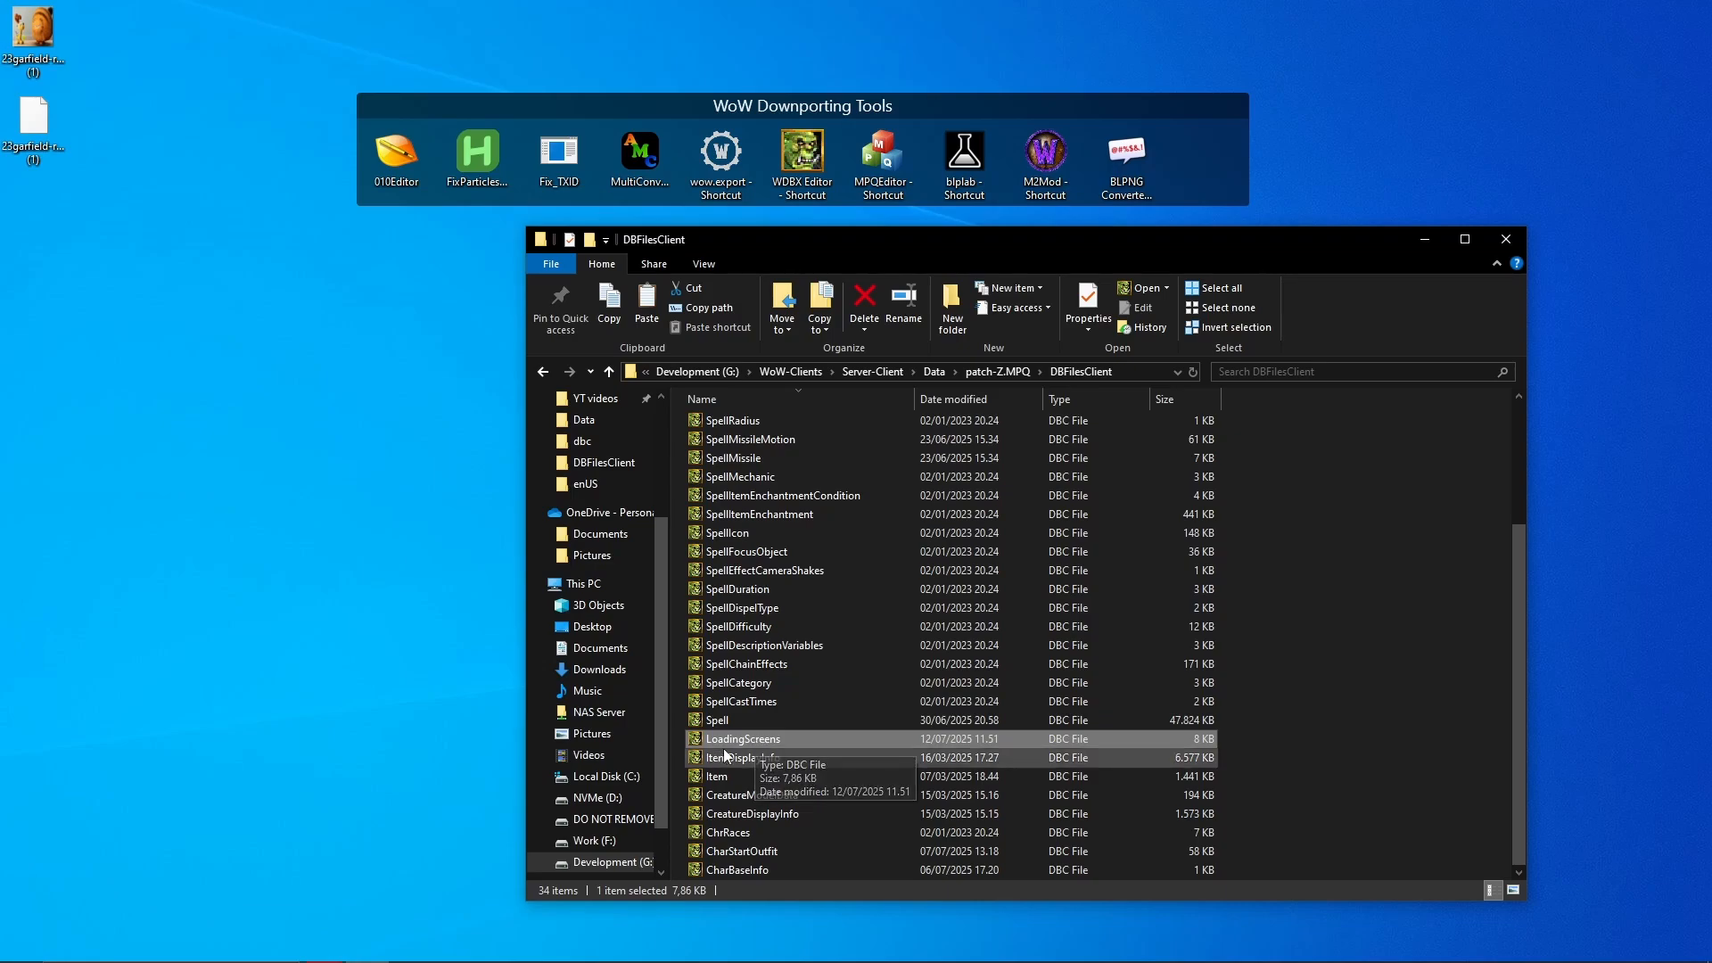
double_click(756, 740)
- Load the table with the WotLK 3.3.5 definition and widen the window to show full FileName paths
left_click(516, 445)
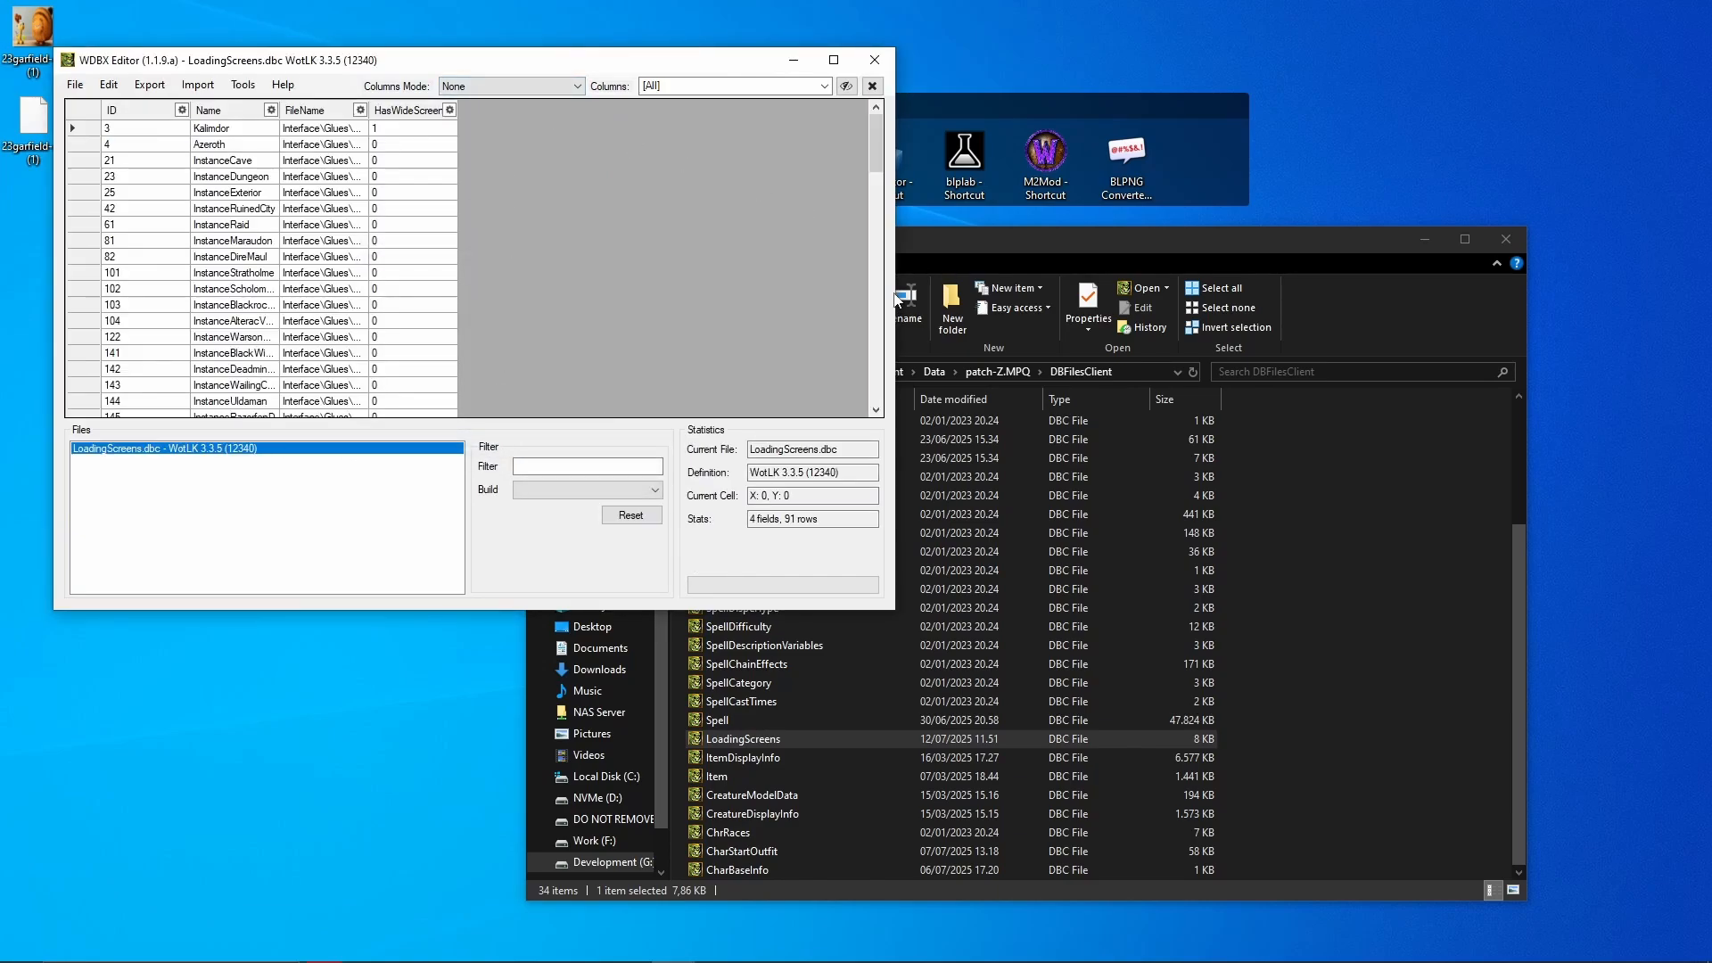
left_click_drag(895, 294, 1548, 294)
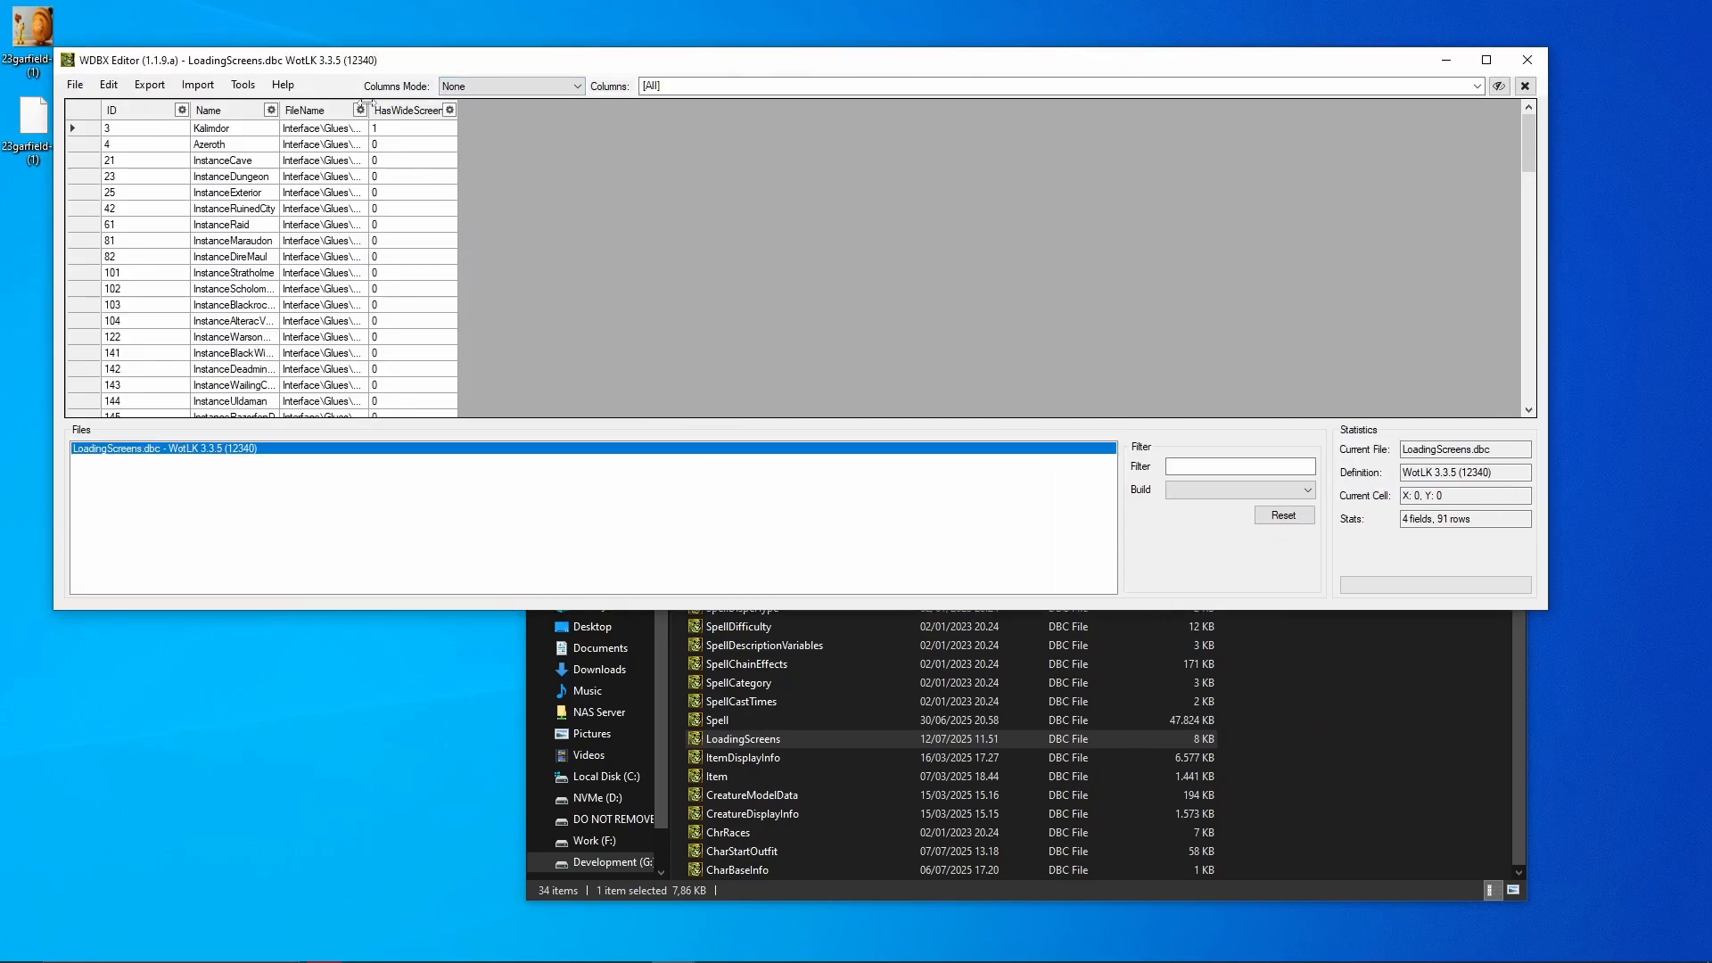
left_click(214, 144)
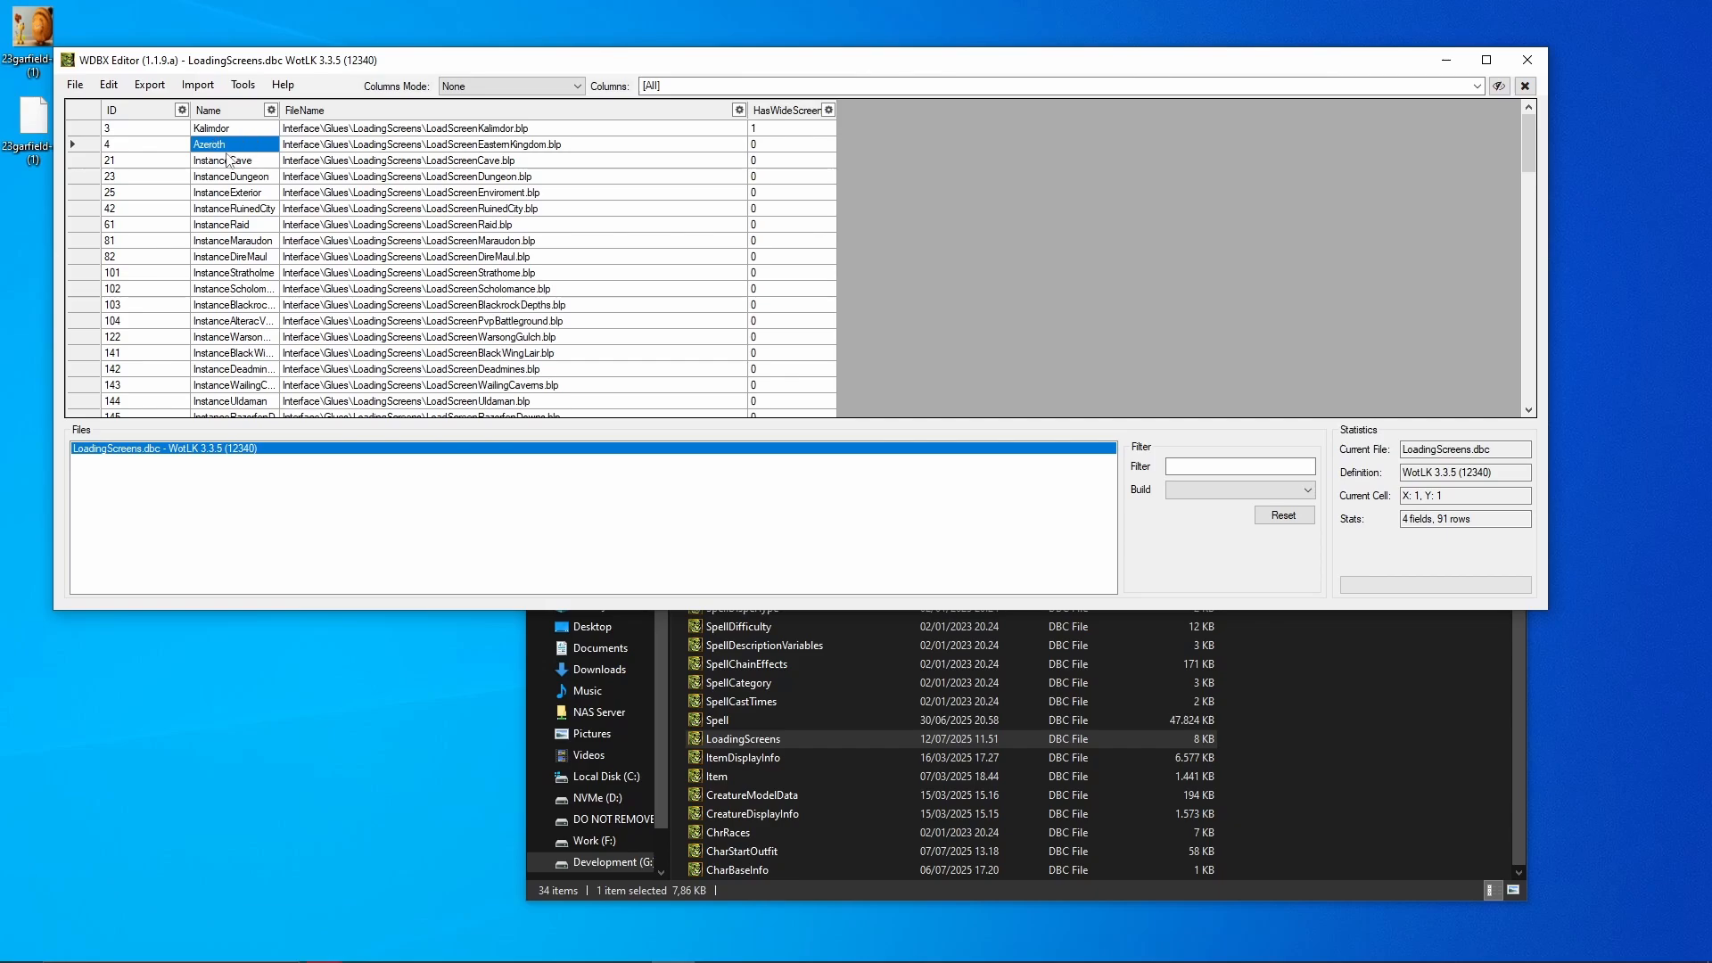
left_click_drag(234, 130, 713, 160)
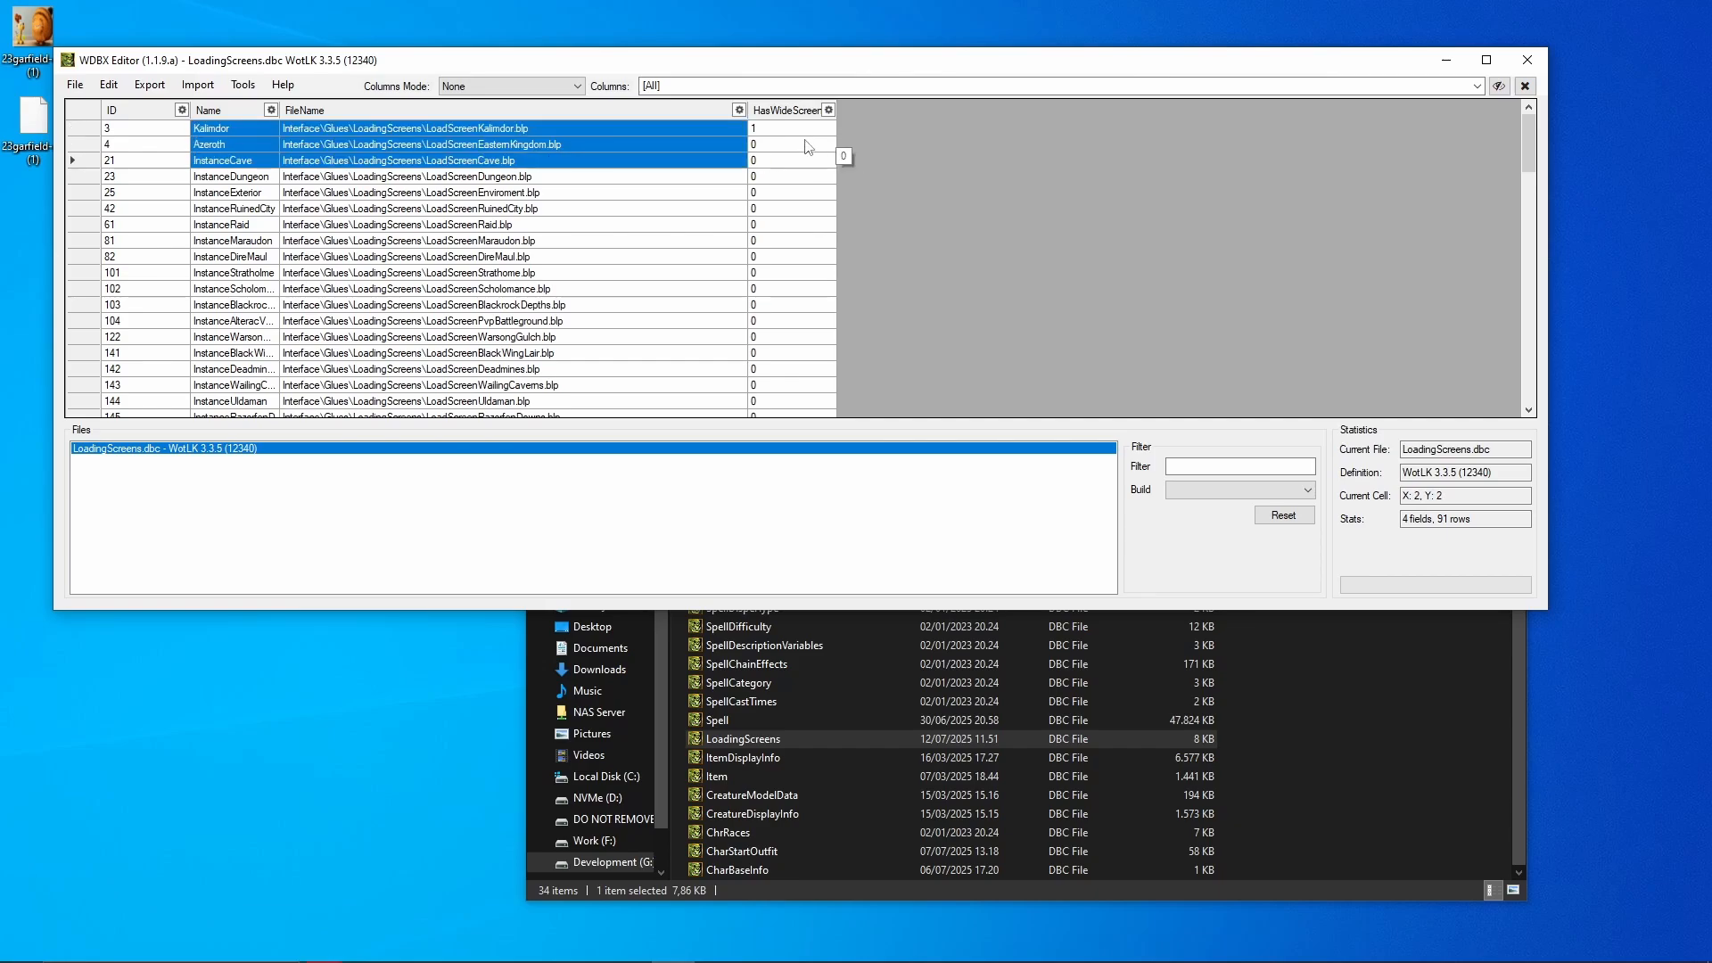
- Change Azeroth's HasWideScreen value to 1 and commit the edit
left_click(758, 144)
left_click(758, 144)
key("BackSpace")
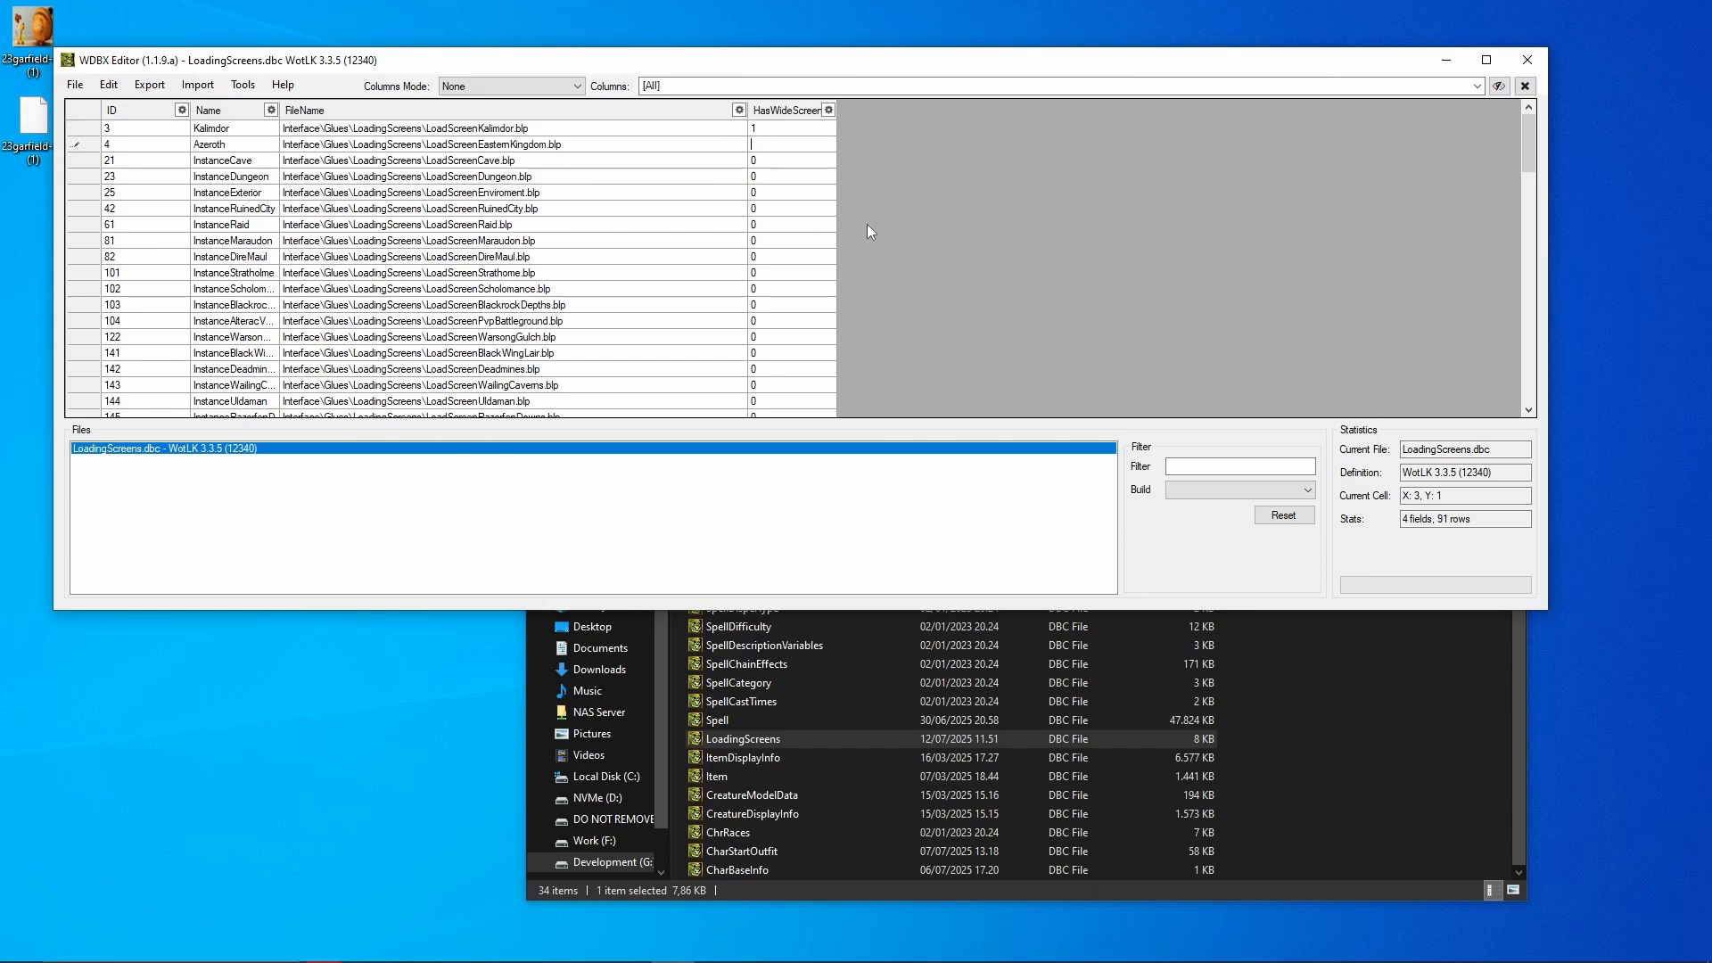
type("1")
left_click(785, 198)
left_click(773, 147)
left_click(591, 148)
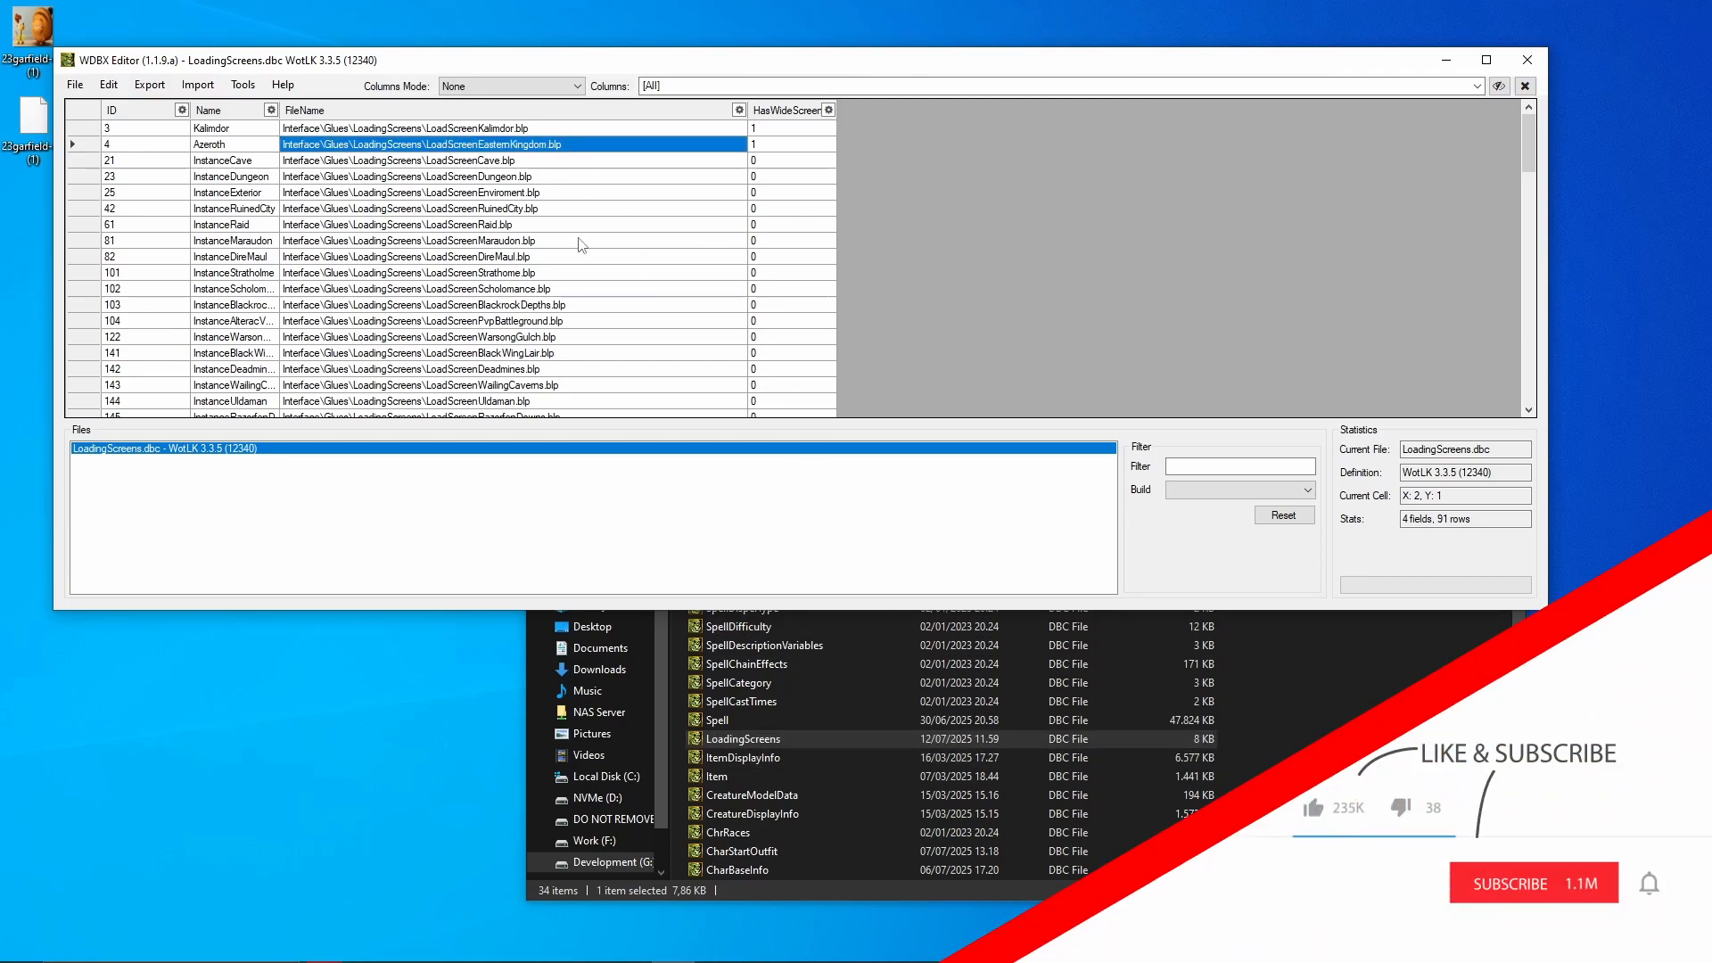
- Navigate to patch-Z.MPQ\Interface\Glues\loadingscreens and select the Garfield BLP on the desktop
left_click(1338, 784)
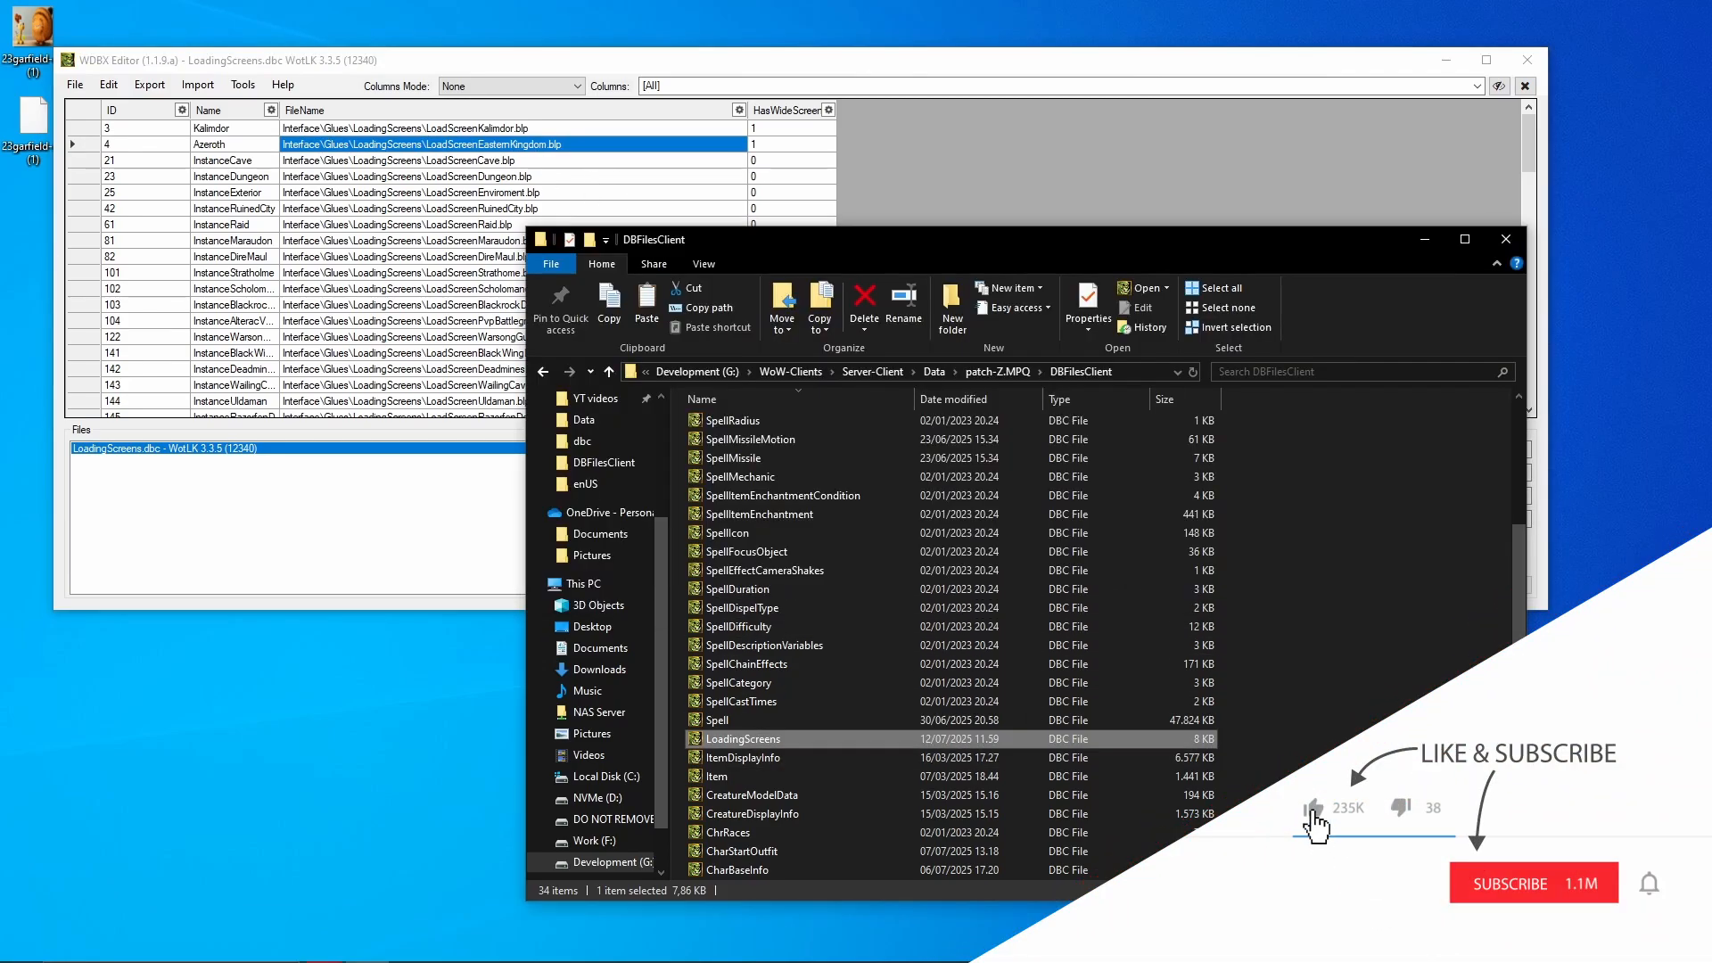
left_click(997, 371)
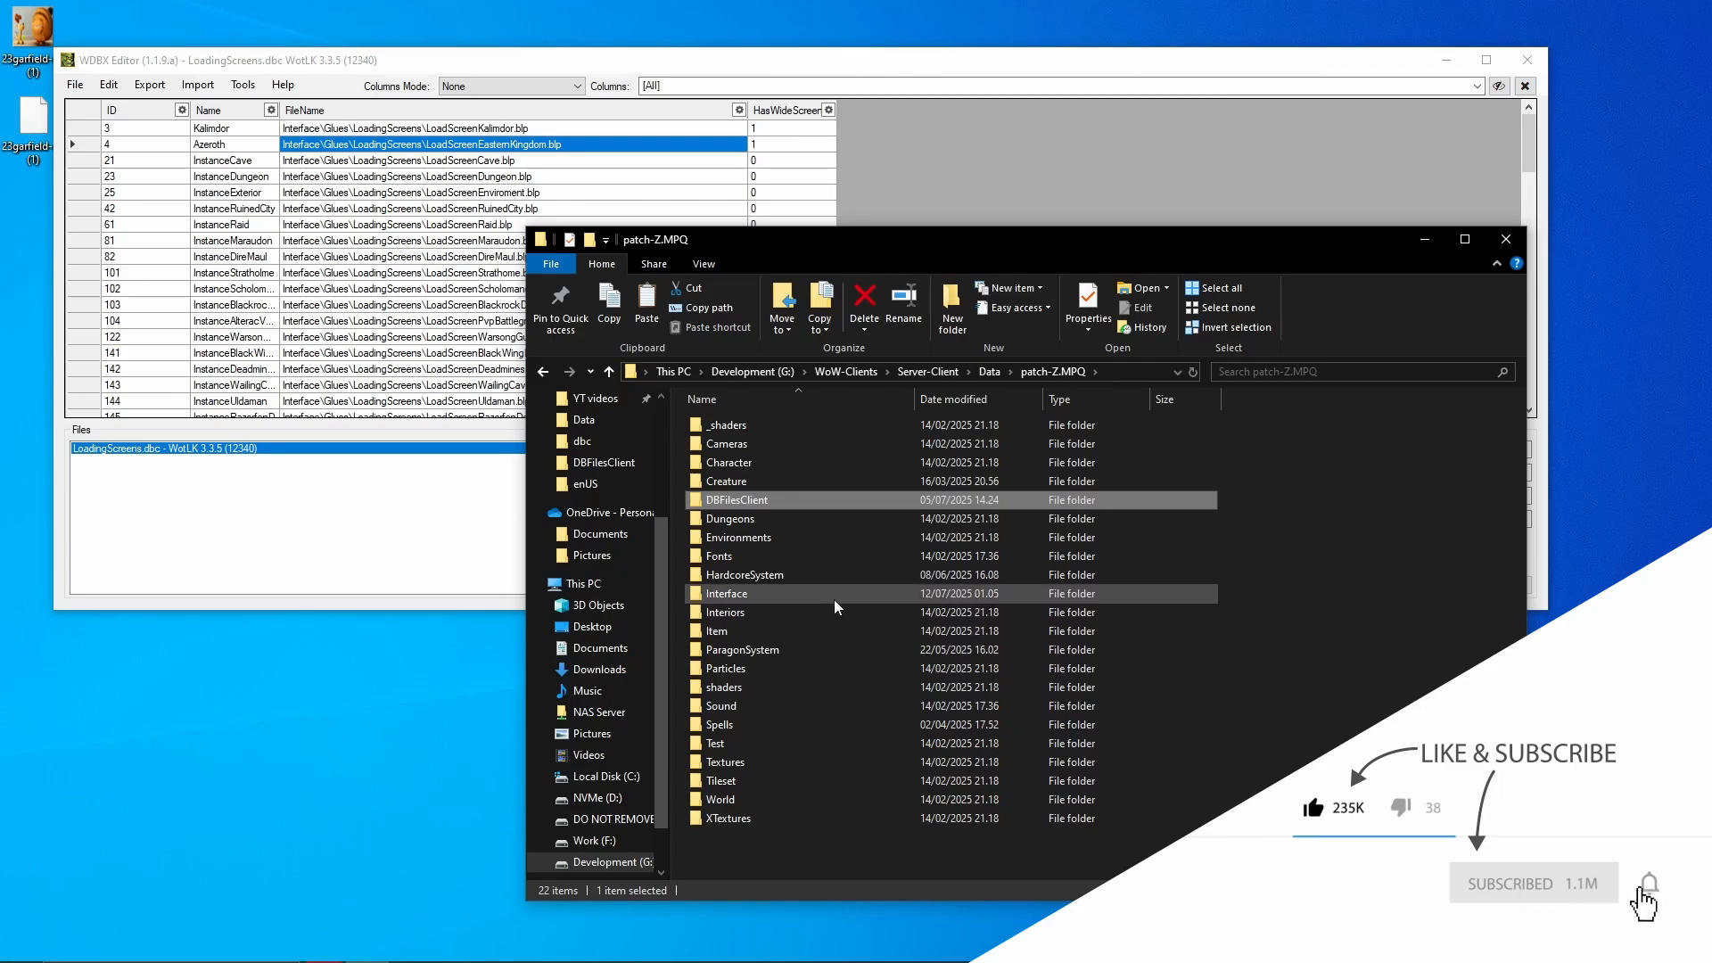
double_click(945, 593)
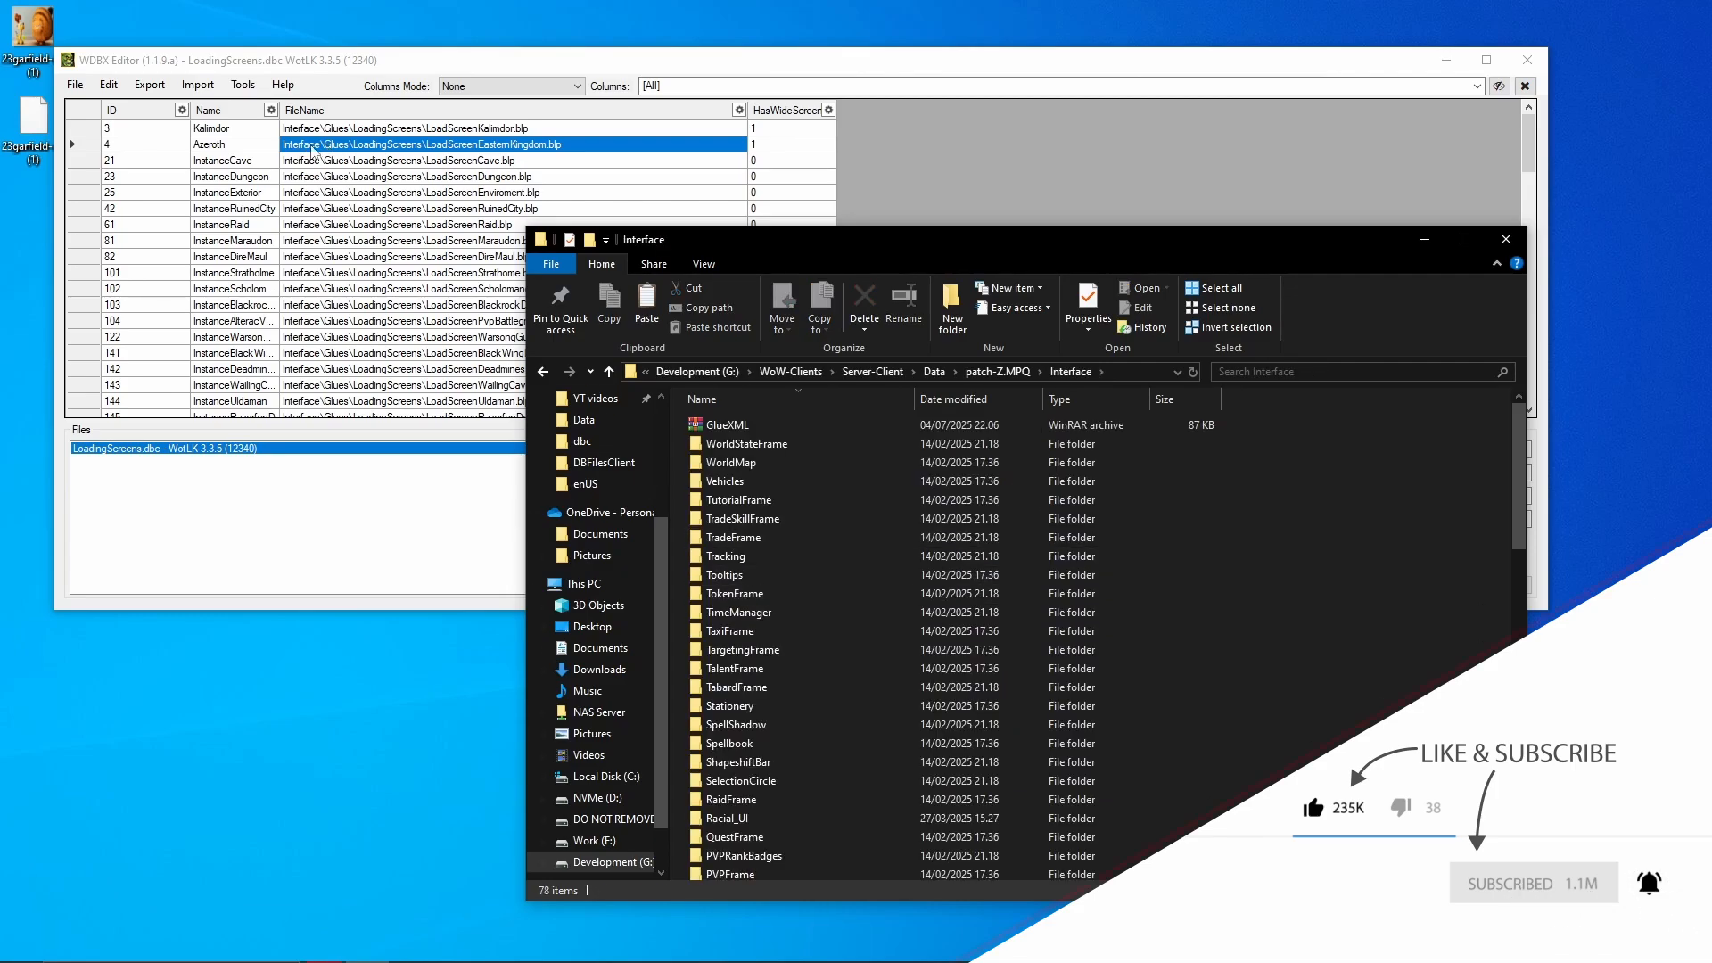
left_click(834, 673)
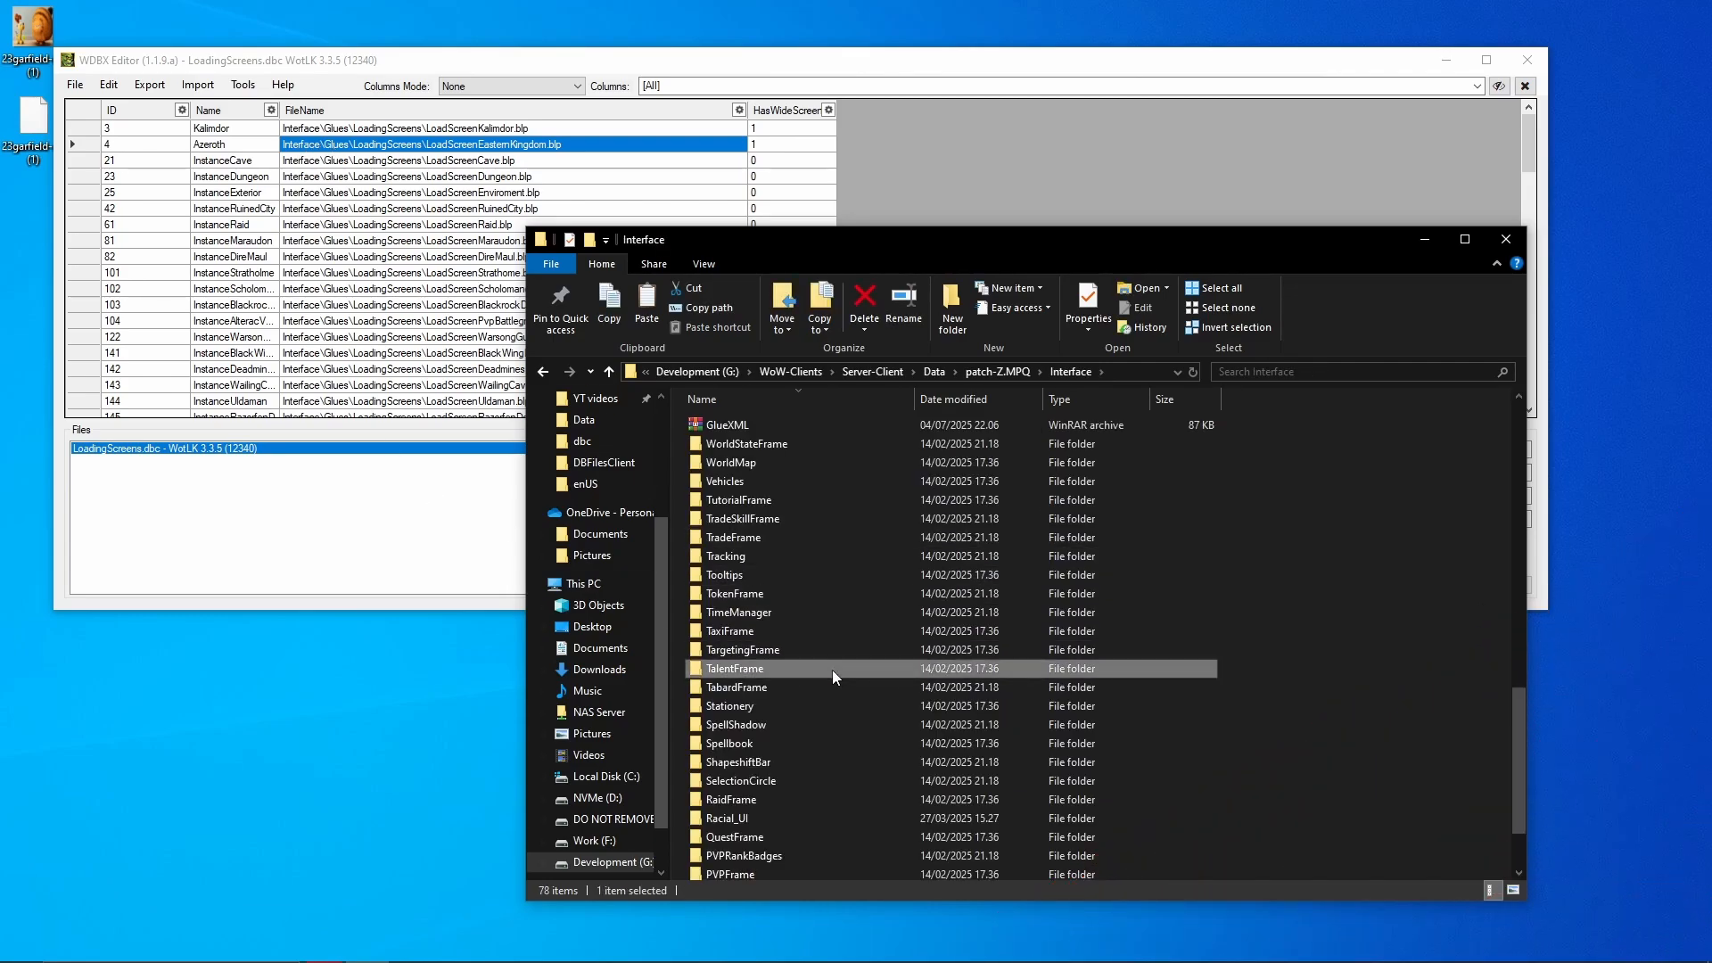
scroll(832, 670, "down", 3)
double_click(746, 473)
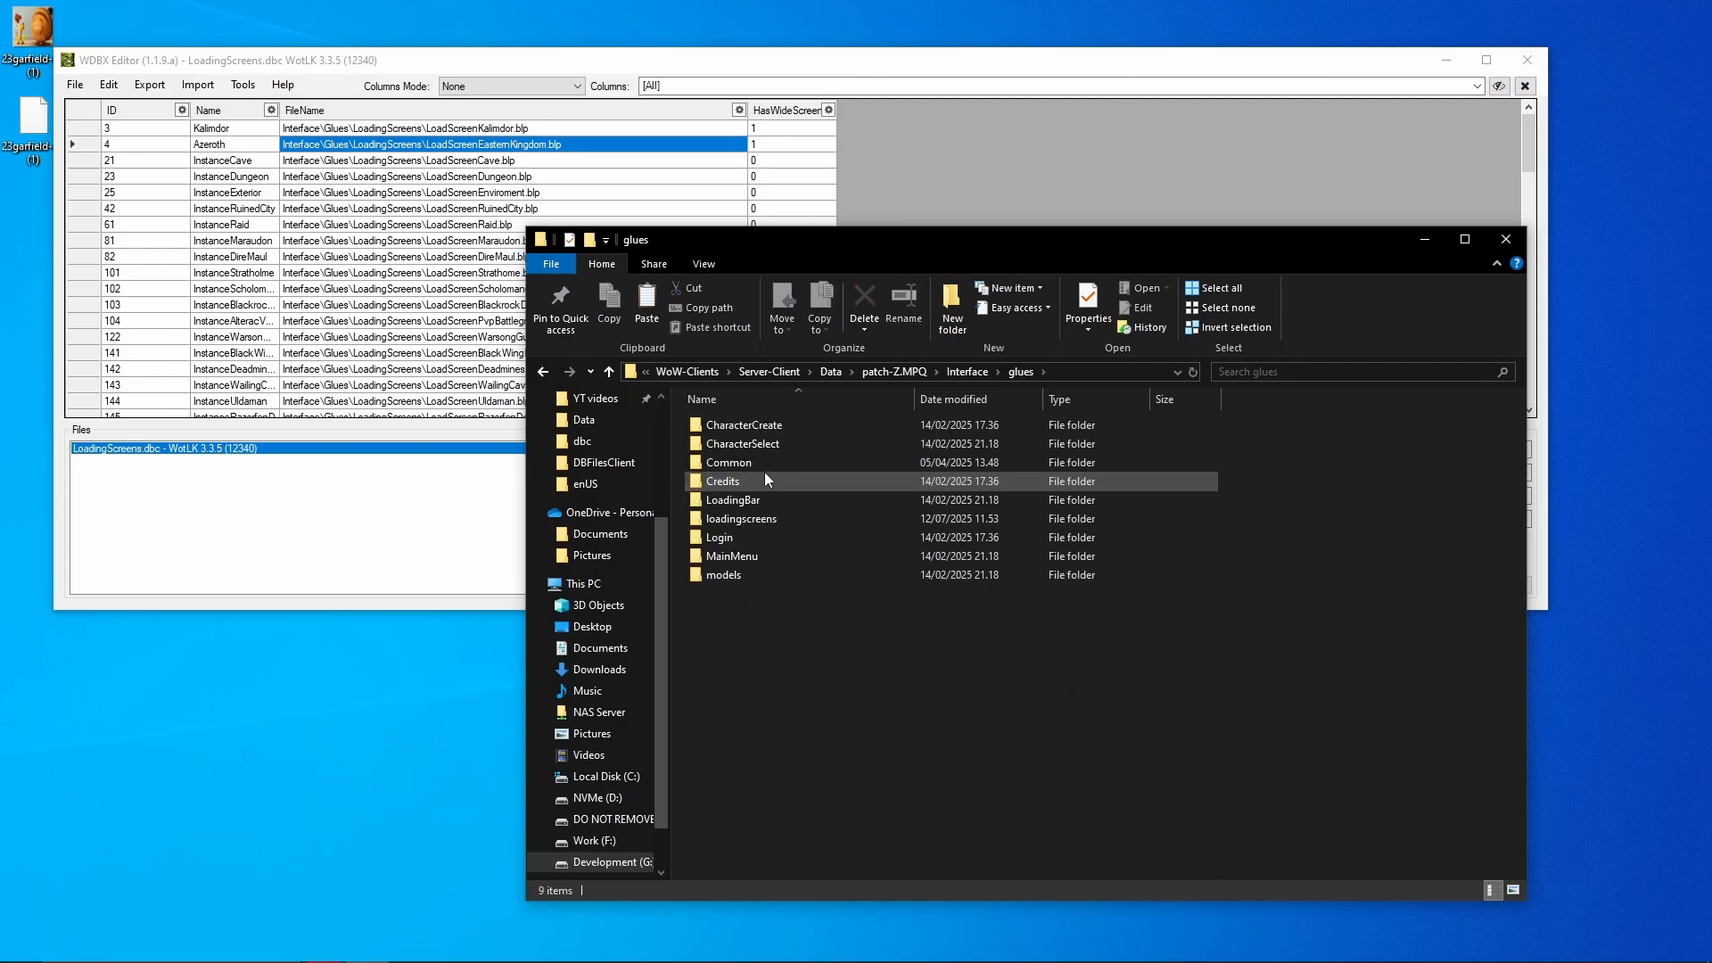
double_click(763, 517)
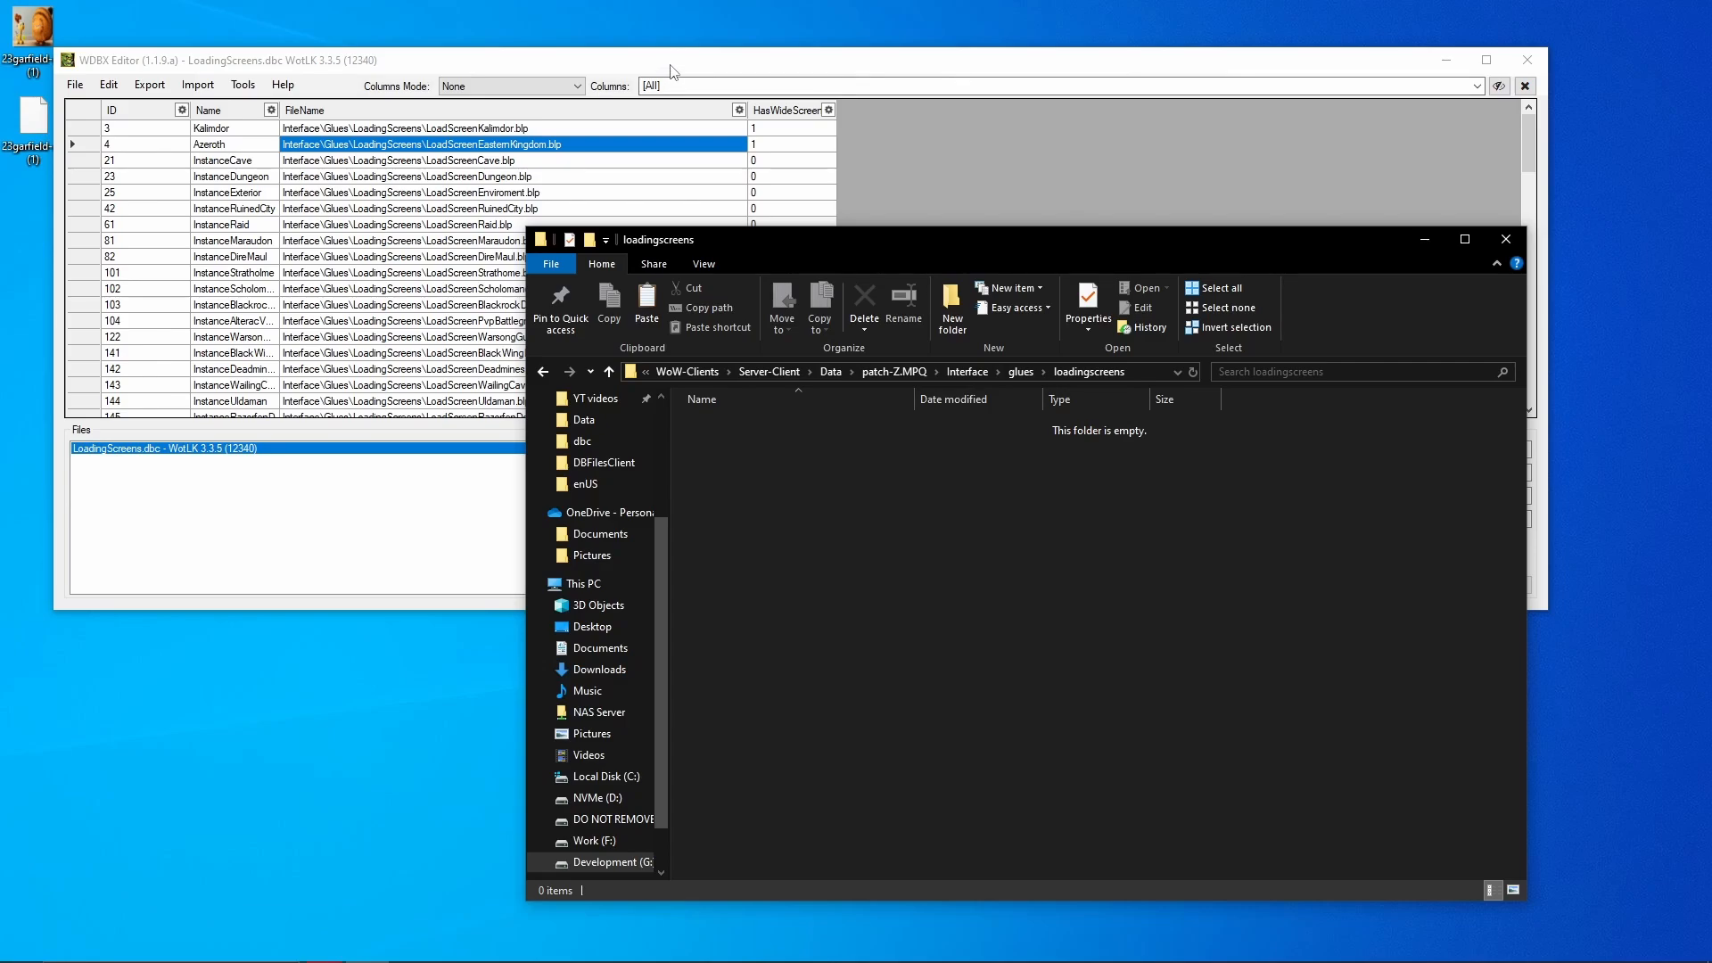
left_click_drag(670, 69, 692, 55)
left_click(54, 157)
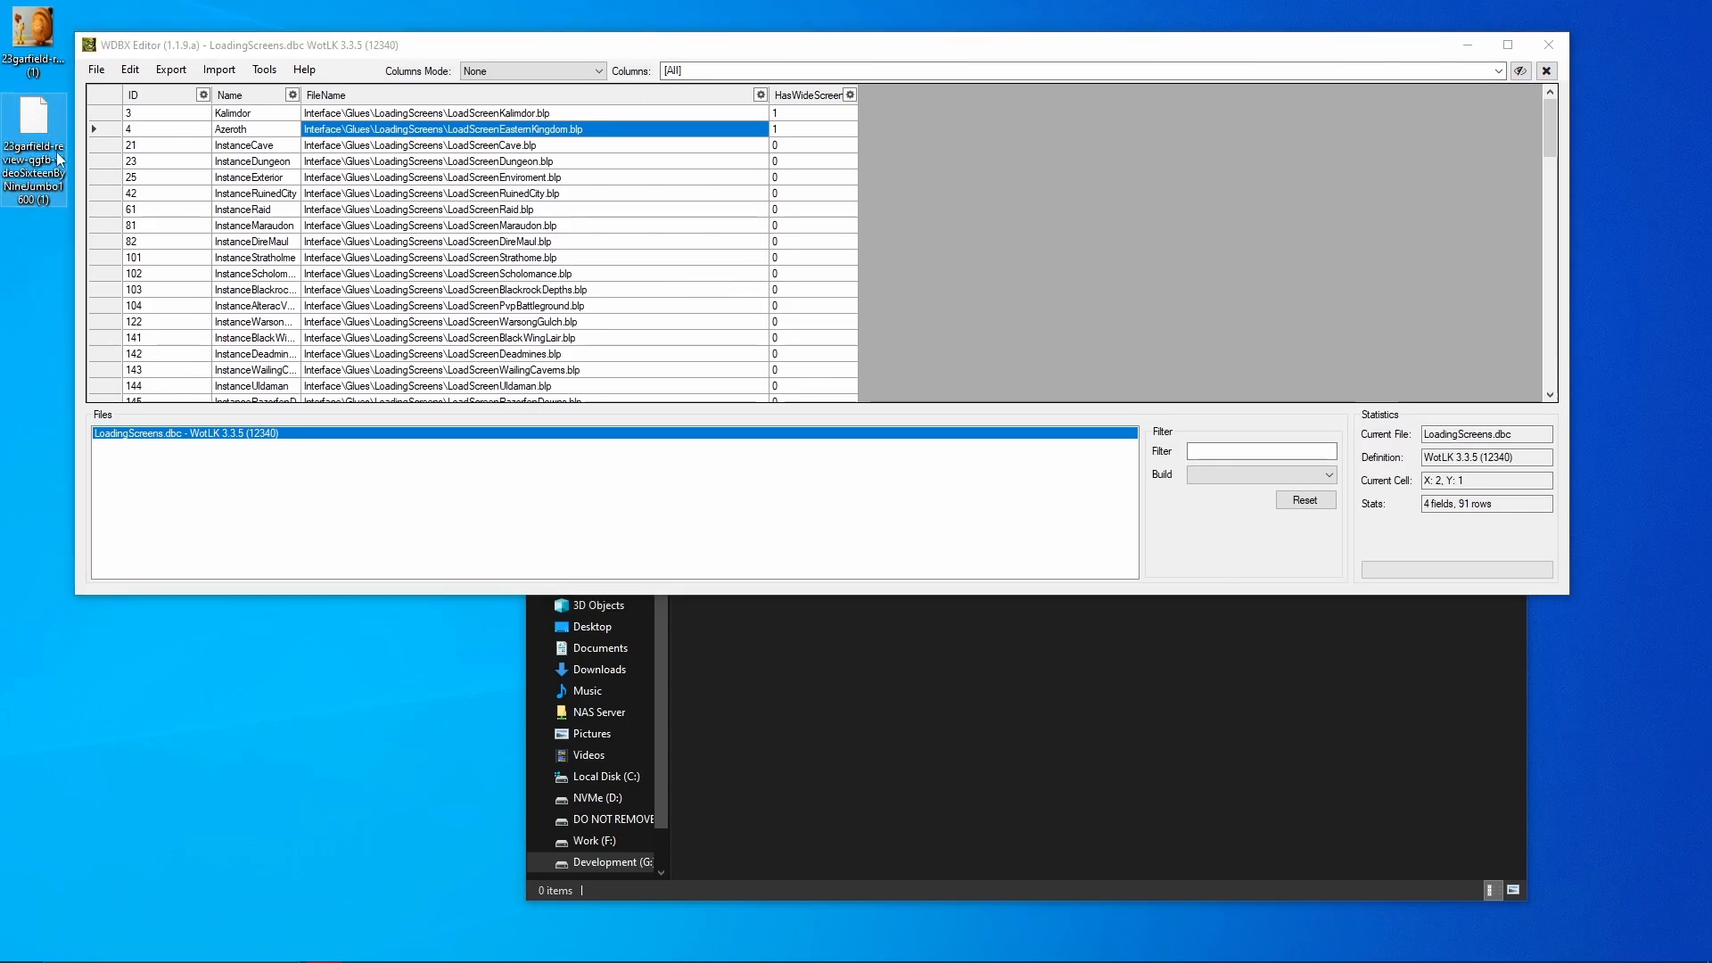
- Copy the Garfield BLP into loadingscreens and select LoadScreenEasternKingdom.blp in Azeroth's path
left_click_drag(57, 157, 800, 730)
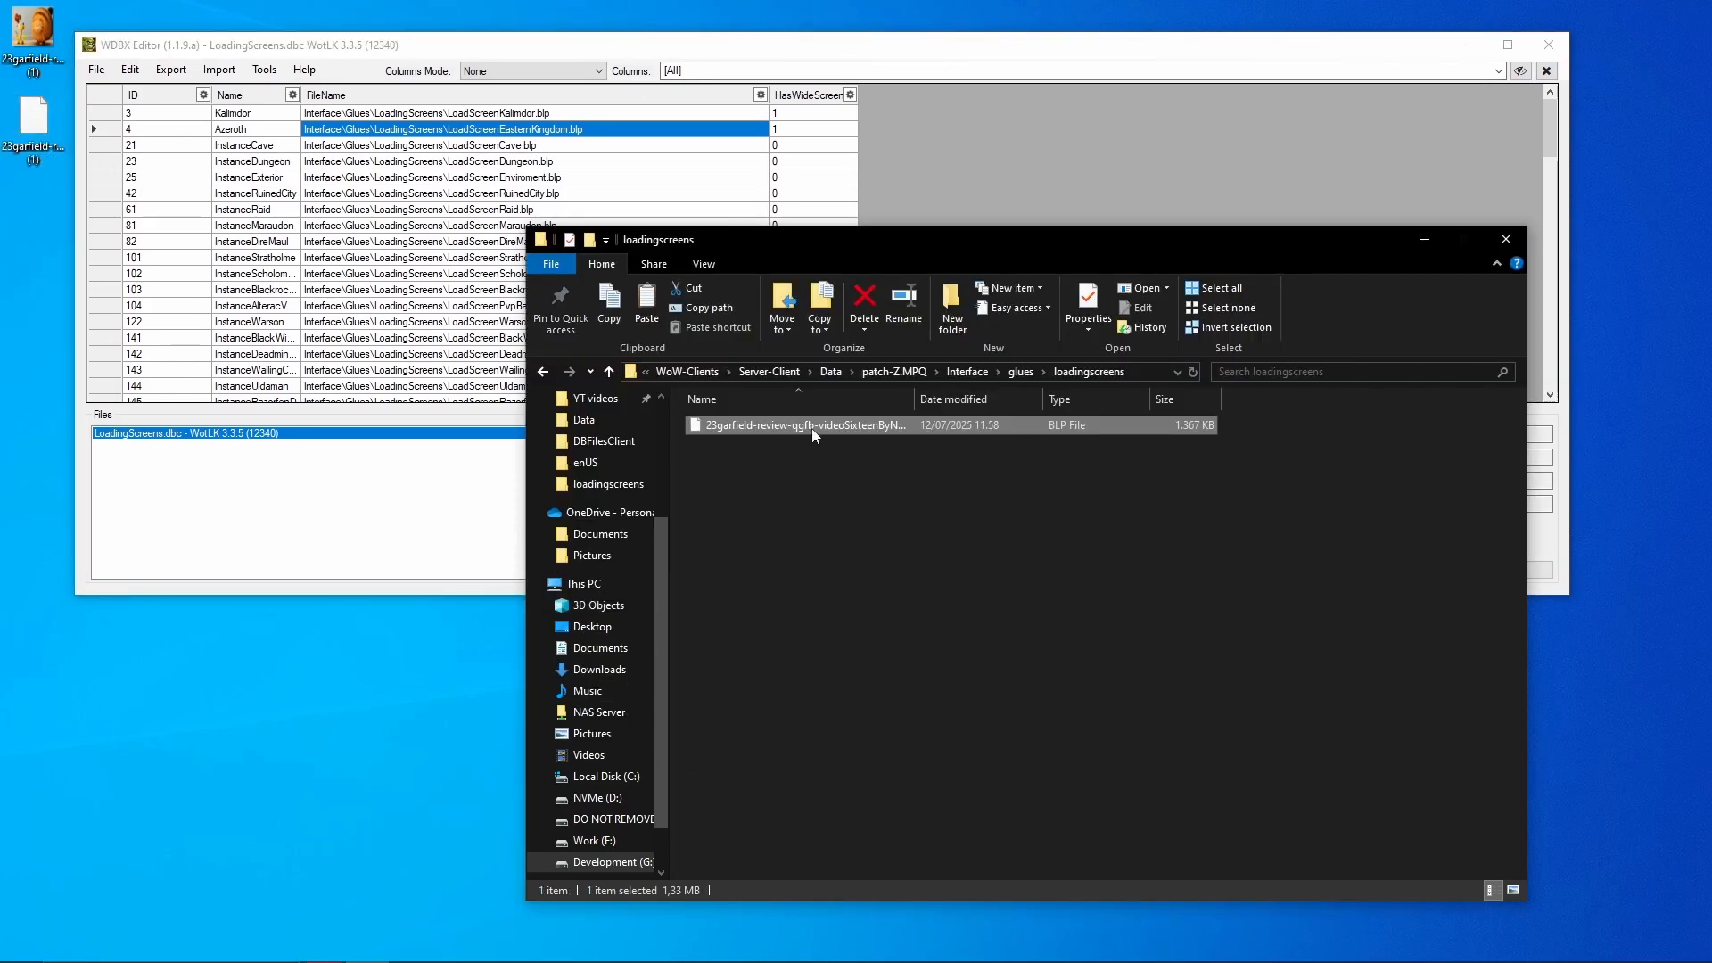
left_click(878, 476)
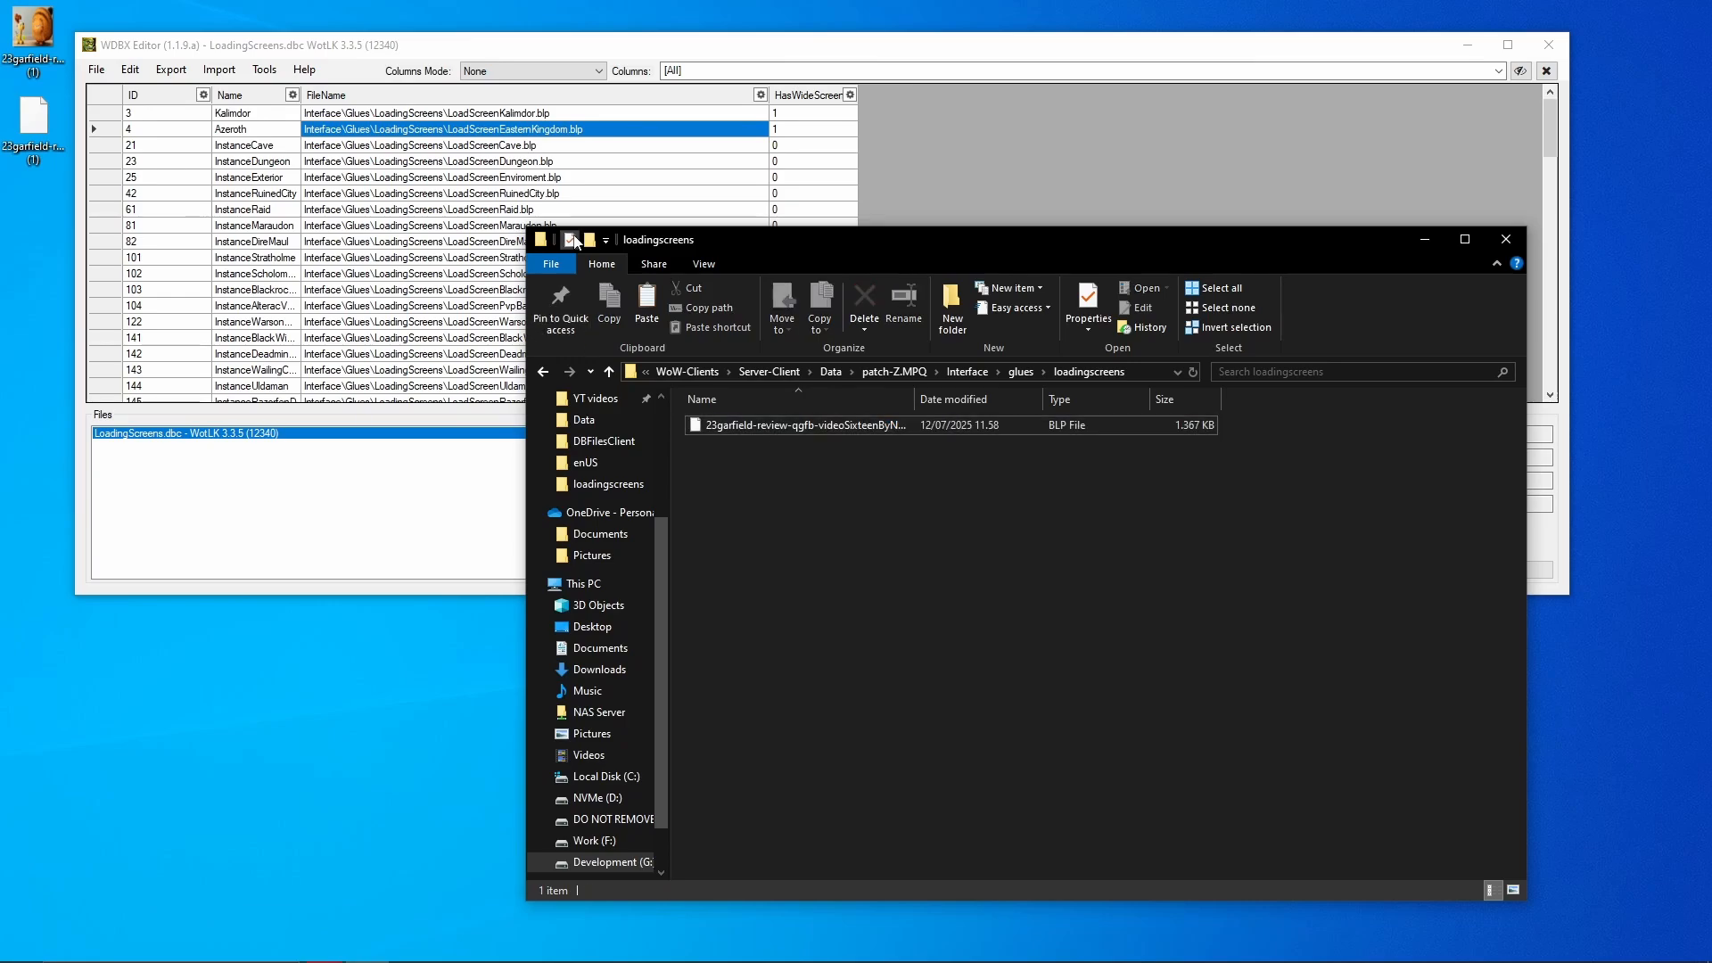
left_click(519, 129)
double_click(497, 130)
key("ctrl+c")
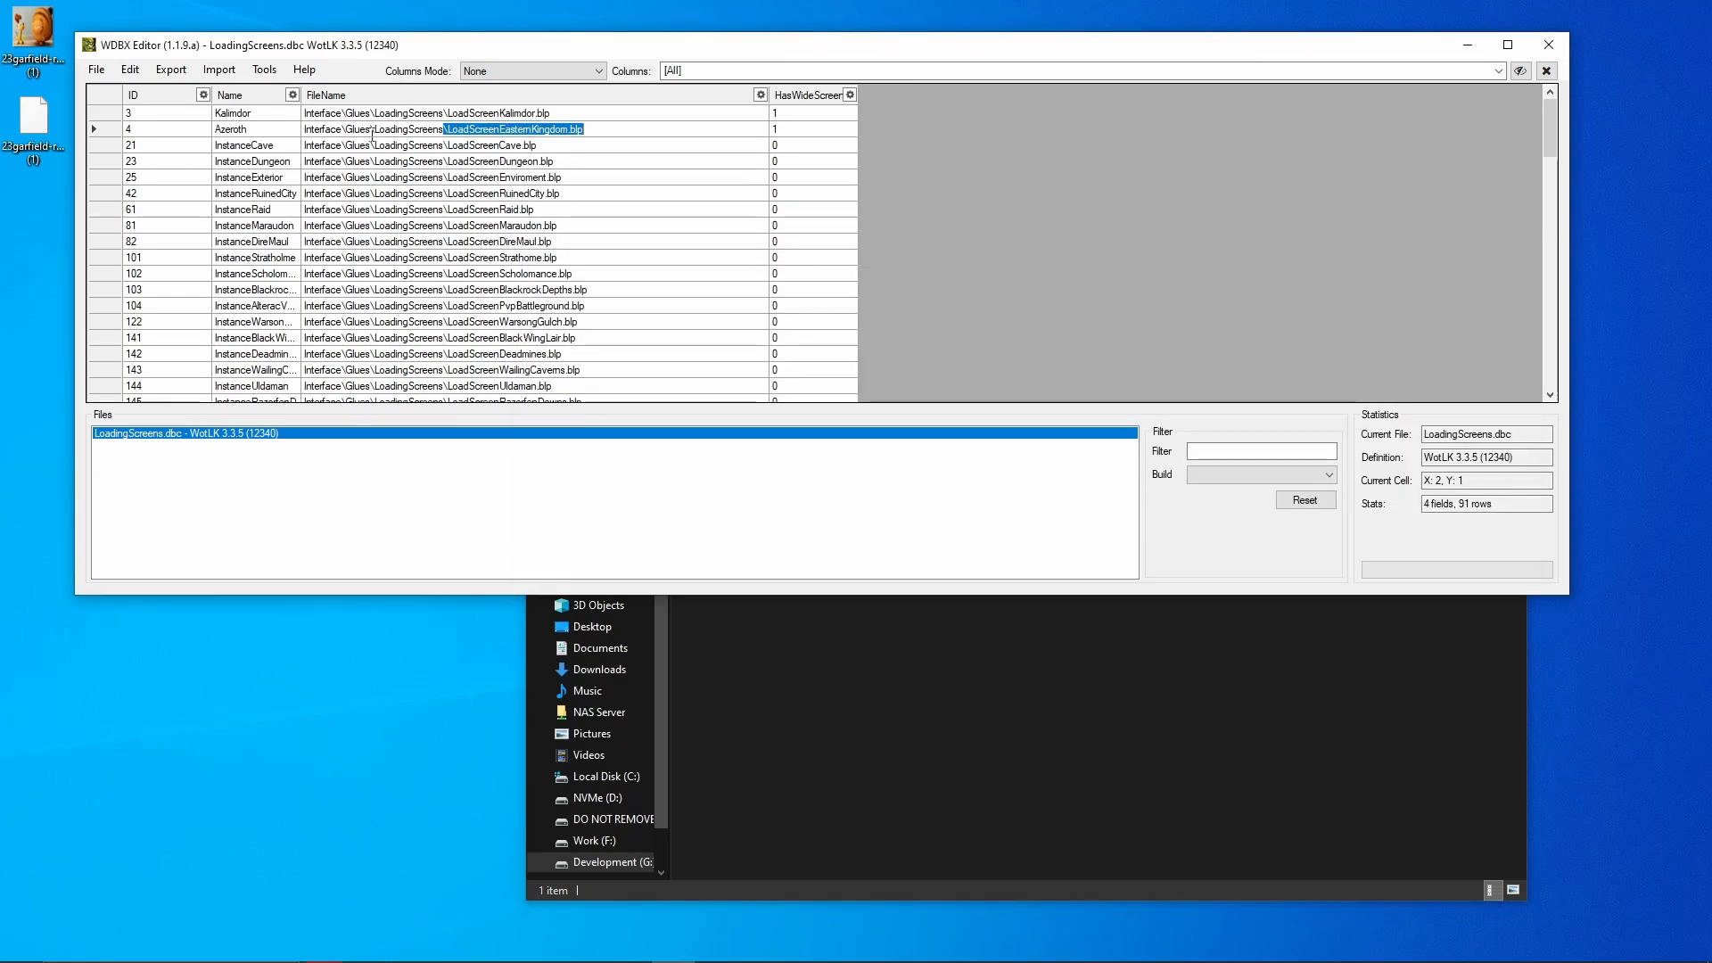
- Rename the copied Garfield BLP to LoadScreenEasternKingdom
left_click(1046, 736)
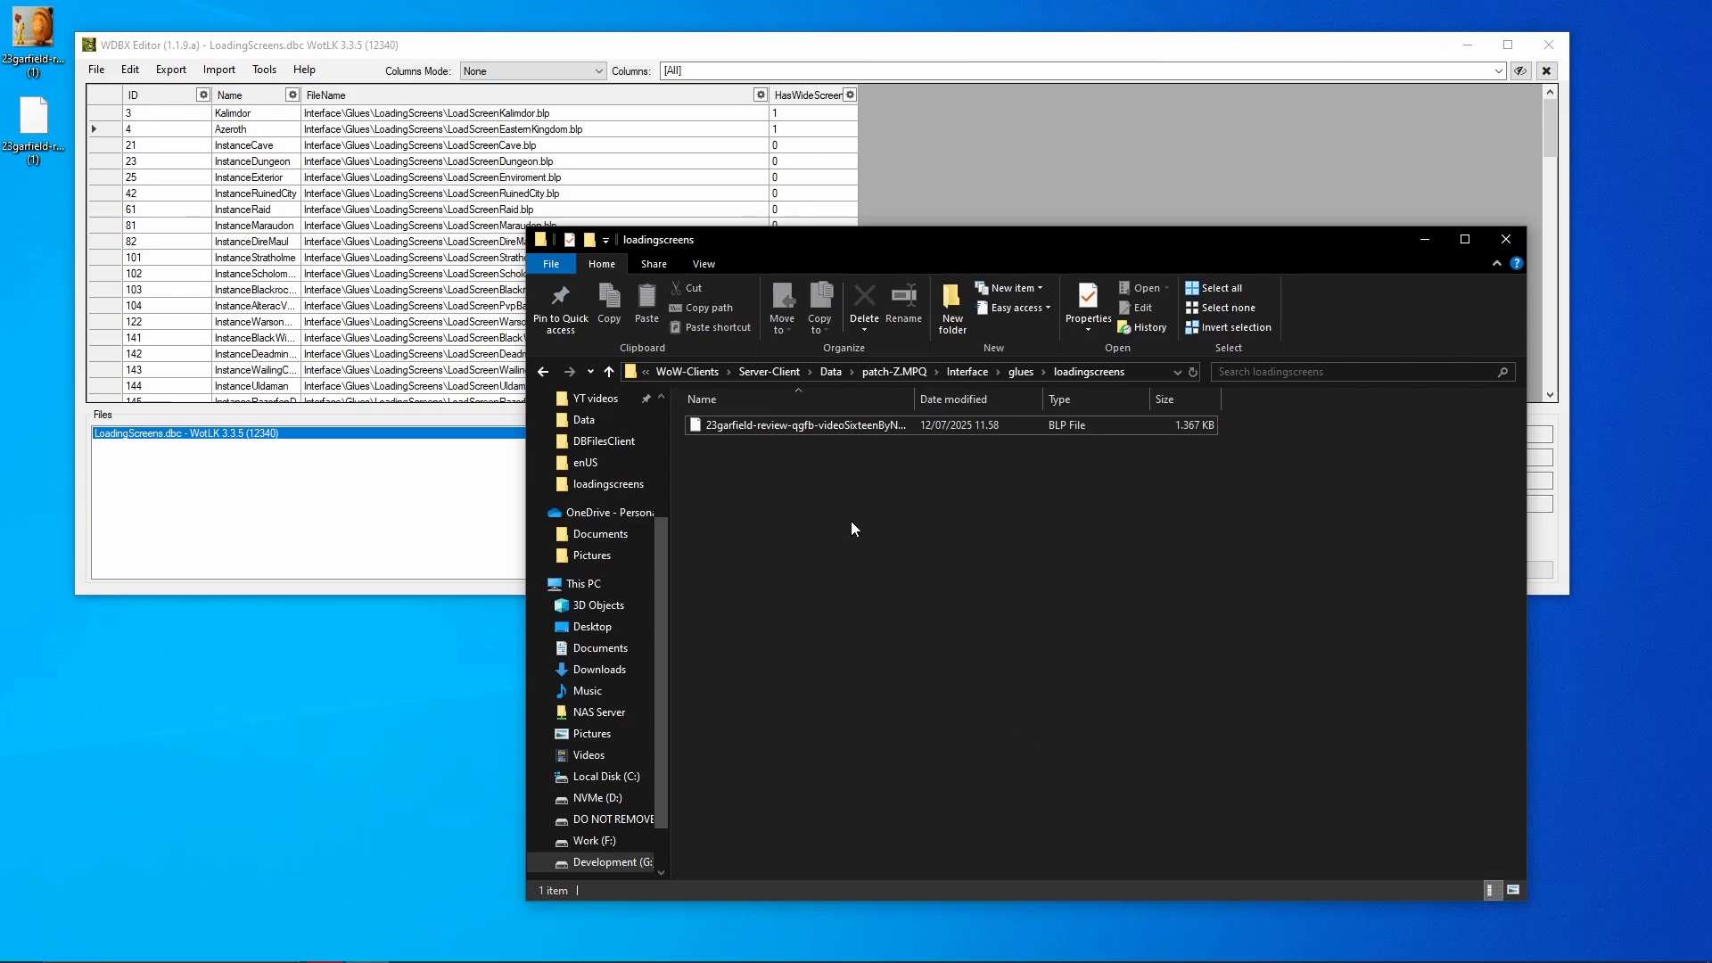
left_click(817, 424)
key("F2")
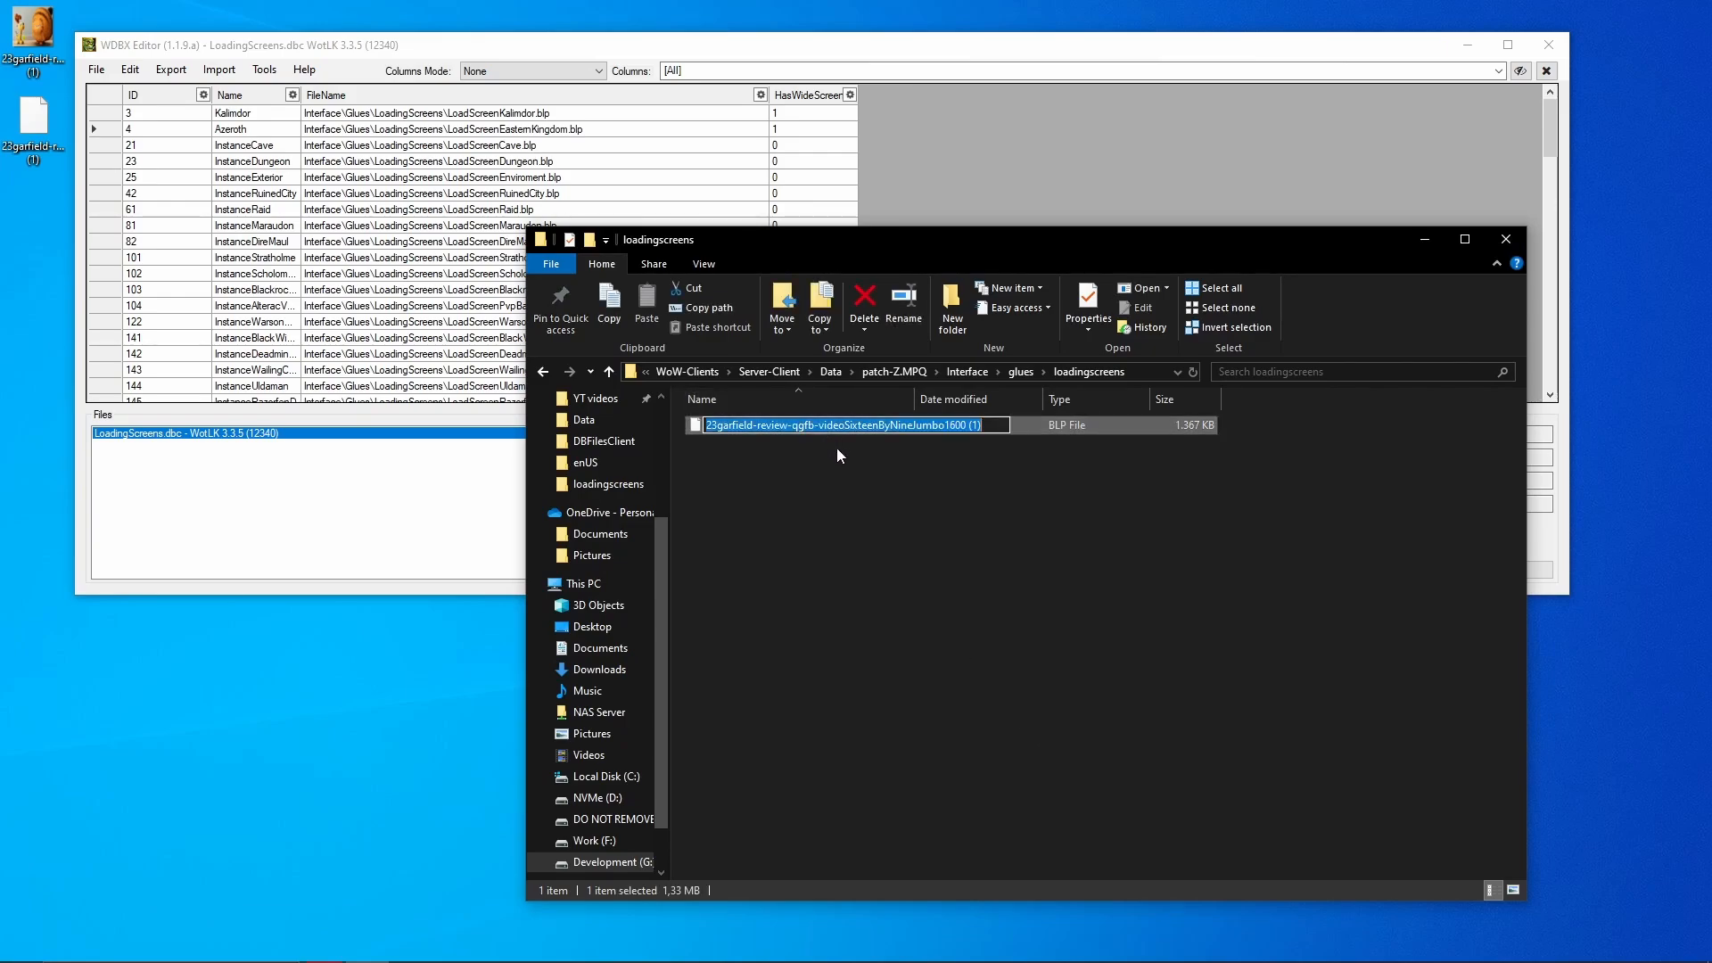
key("ctrl+v")
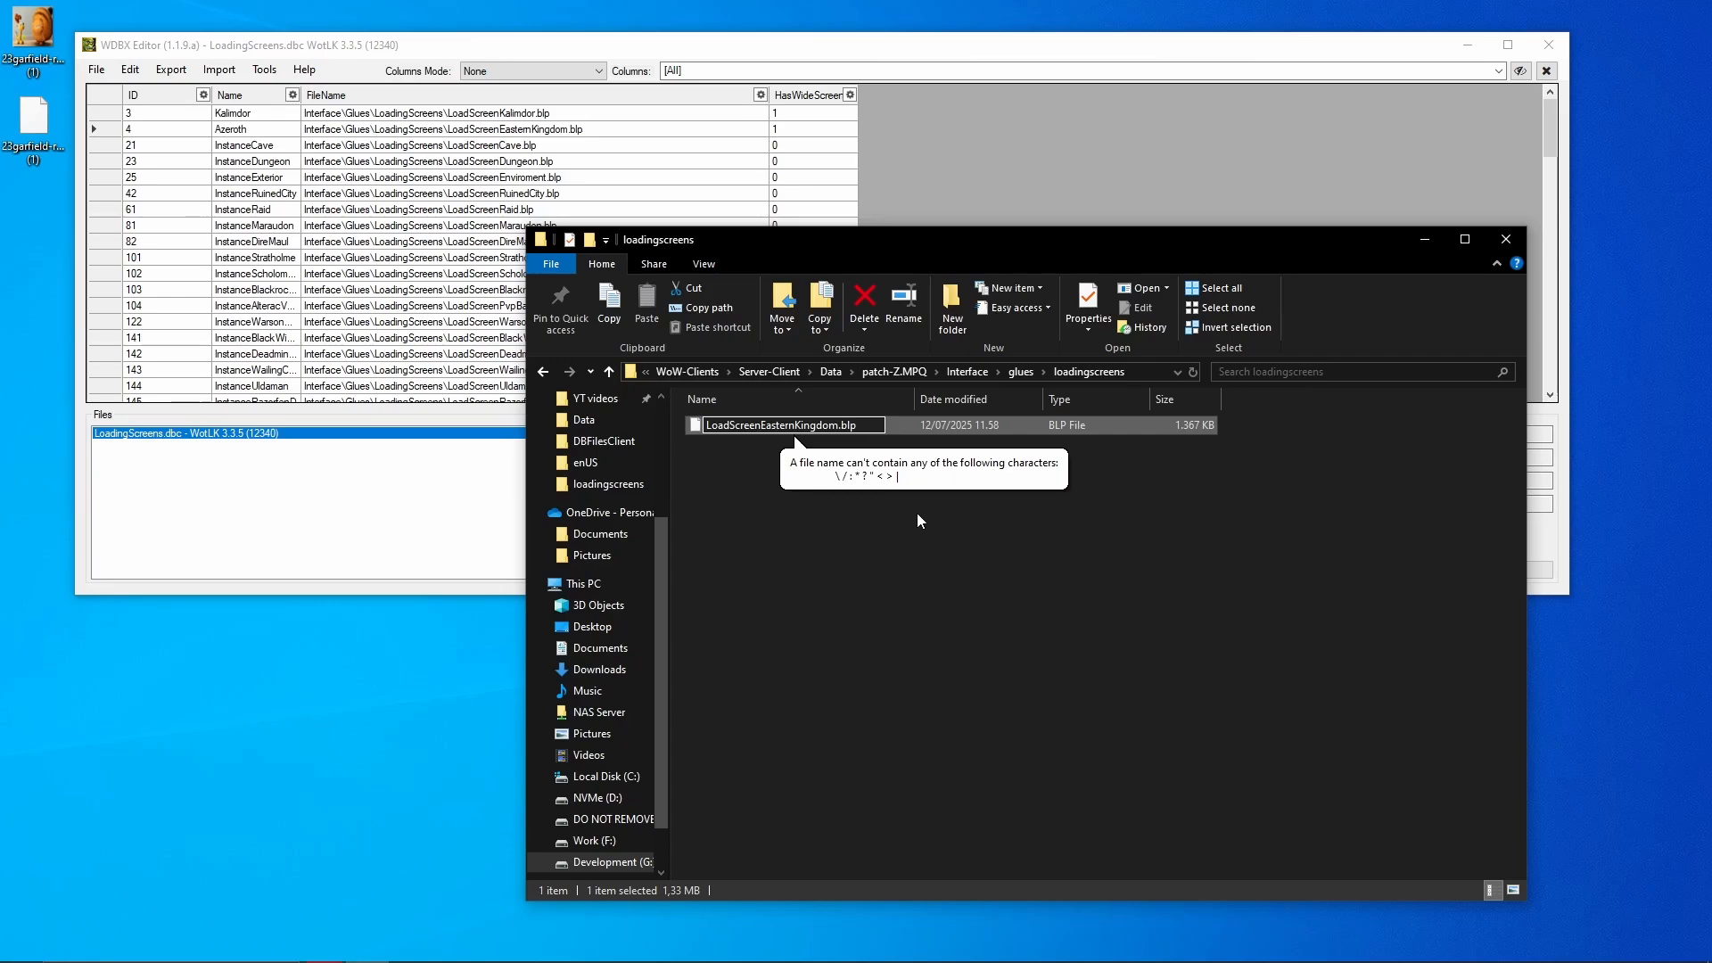
key("BackSpace")
key("BackSpace")
key("BackSpace")
key("BackSpace")
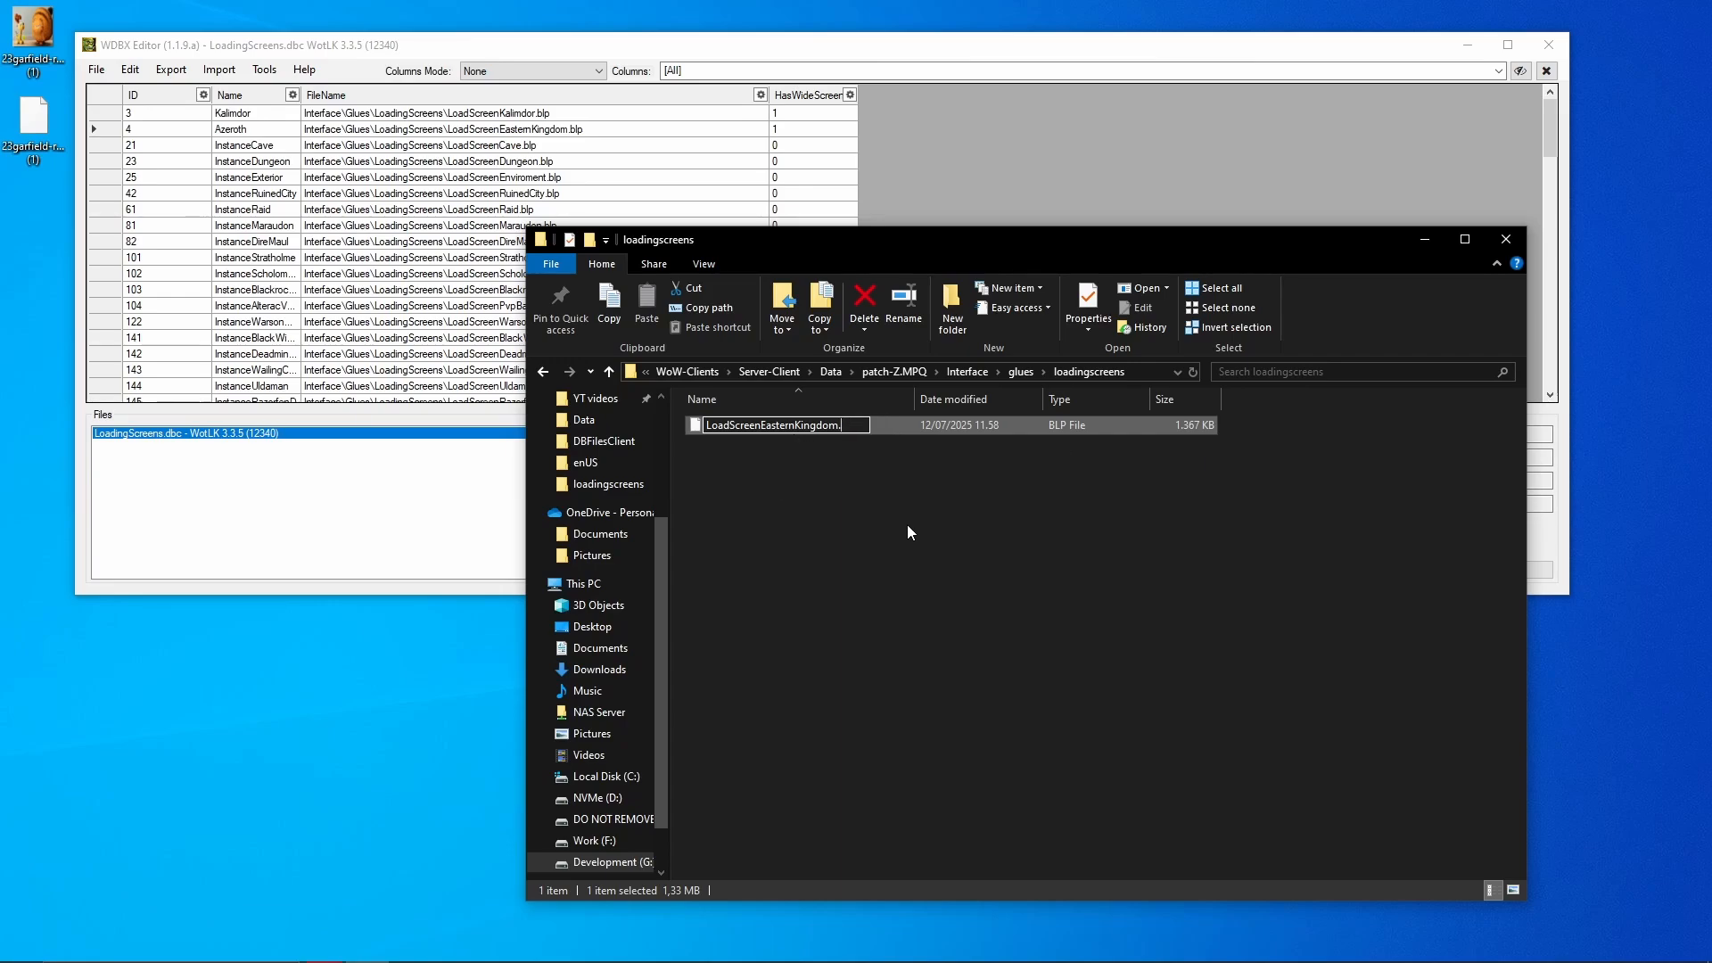
key("Return")
left_click(906, 535)
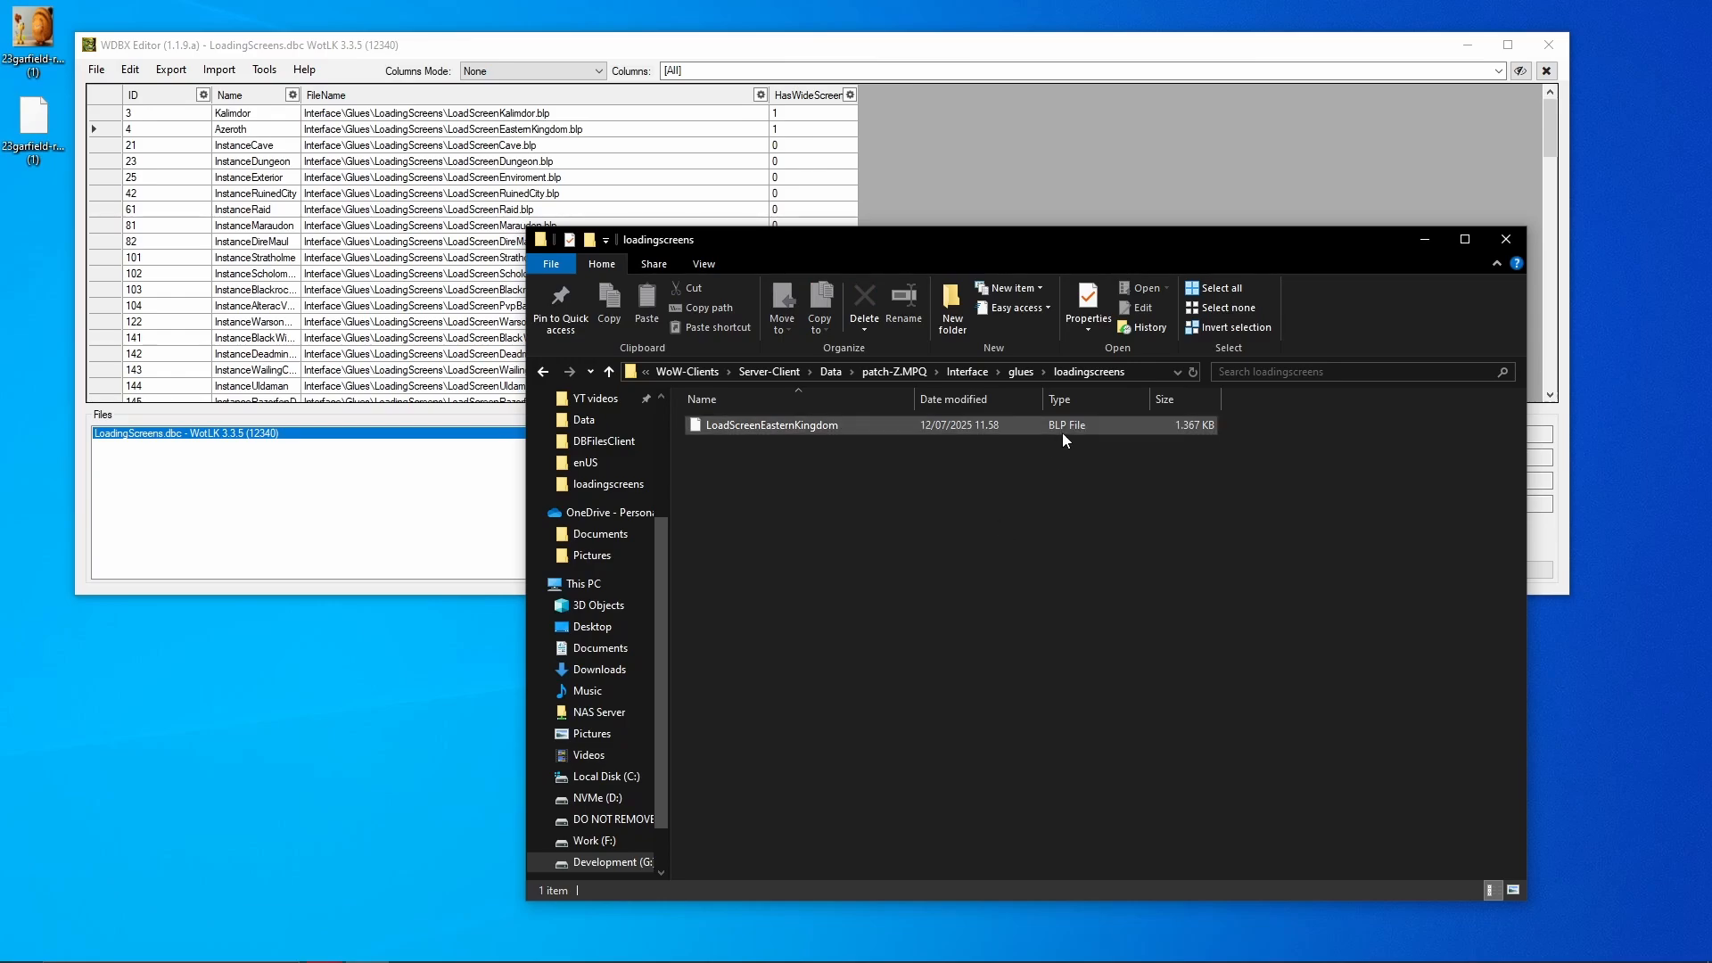
left_click(928, 162)
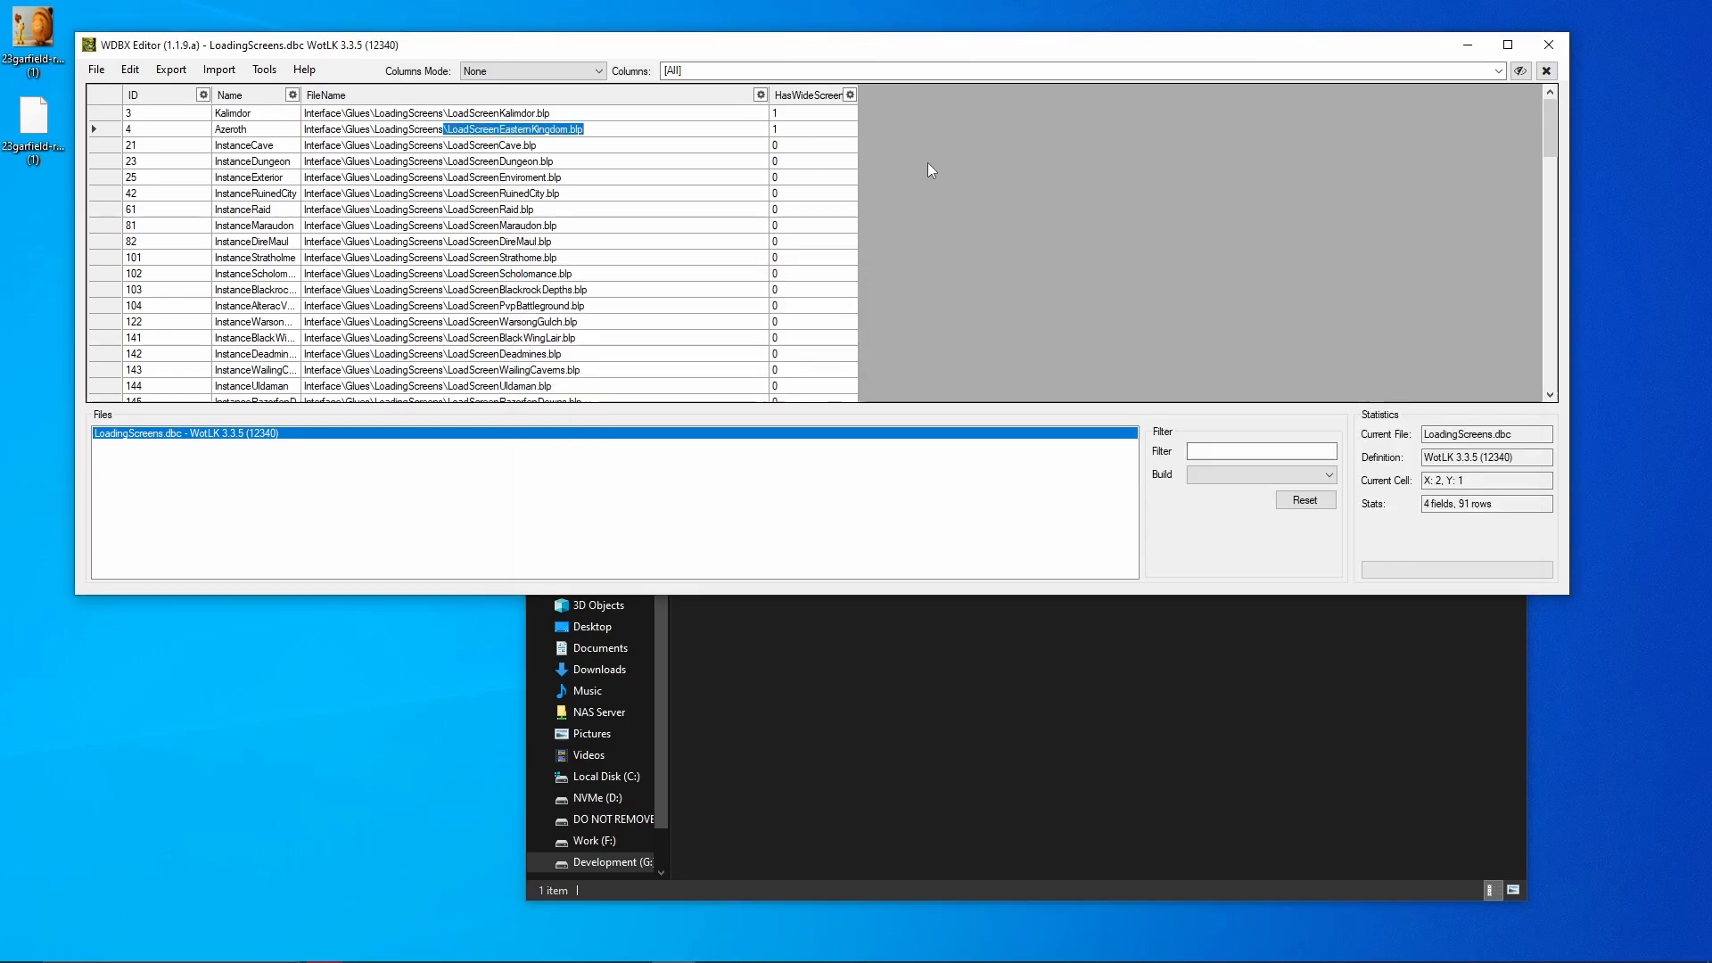
- Locate Kalimdor's file path in the table and duplicate the LoadScreenEasternKingdom image
left_click(624, 212)
left_click(612, 114)
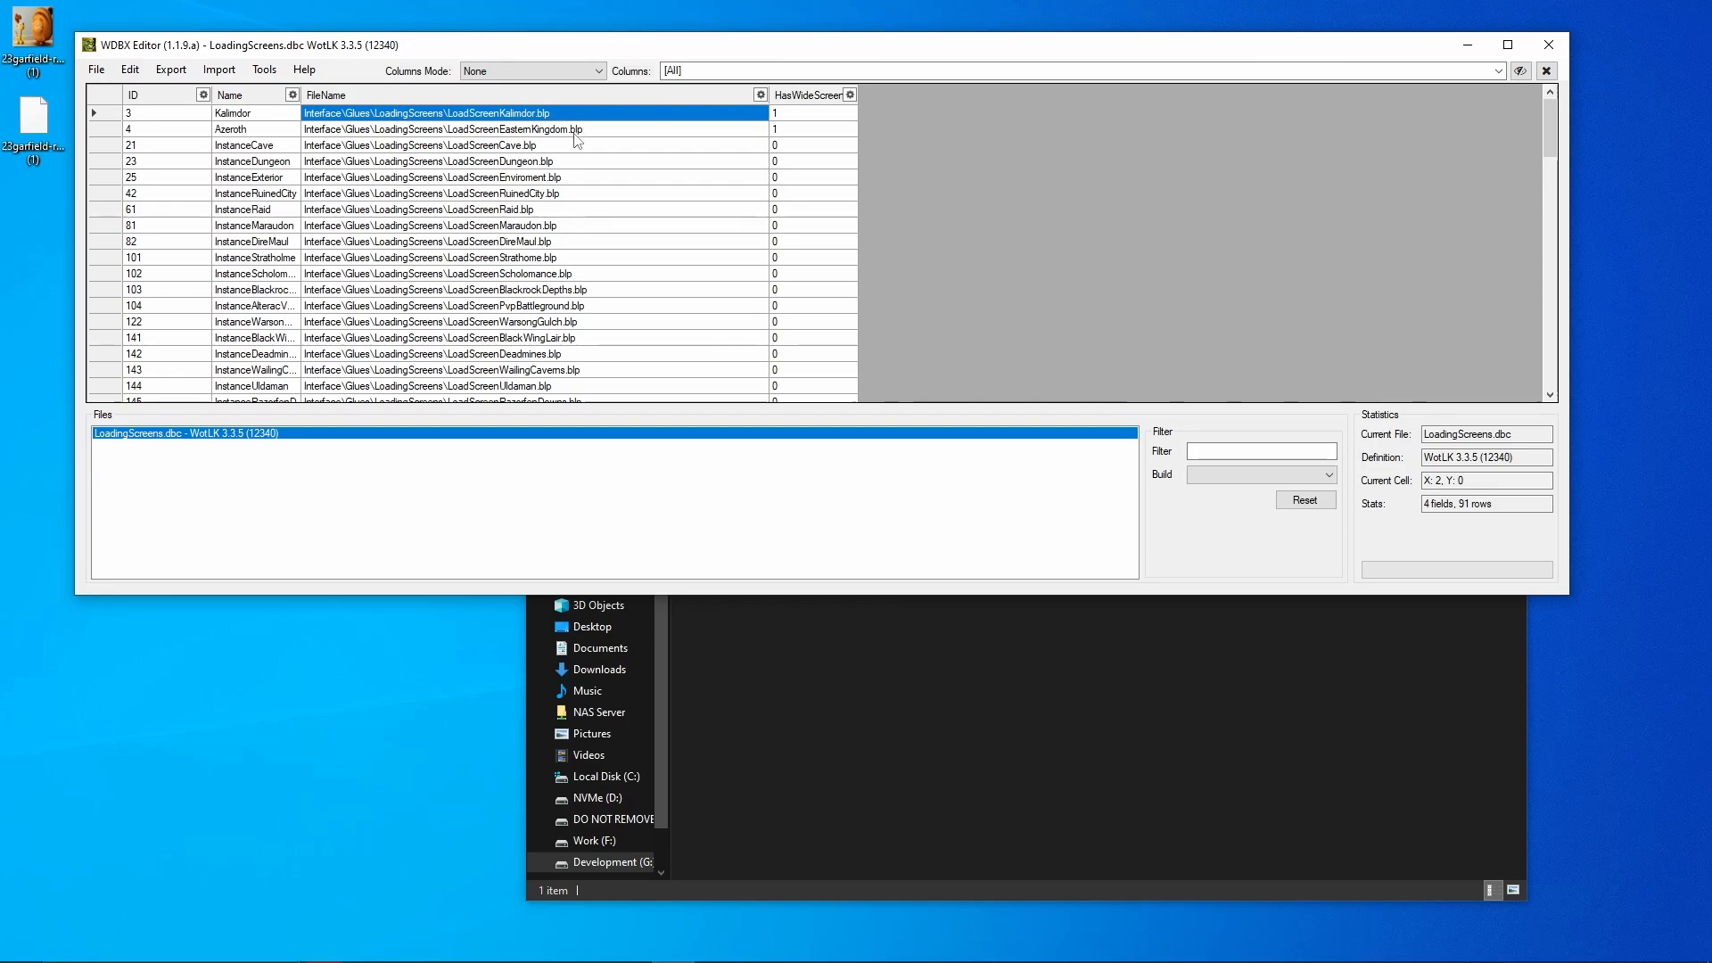
left_click(548, 116)
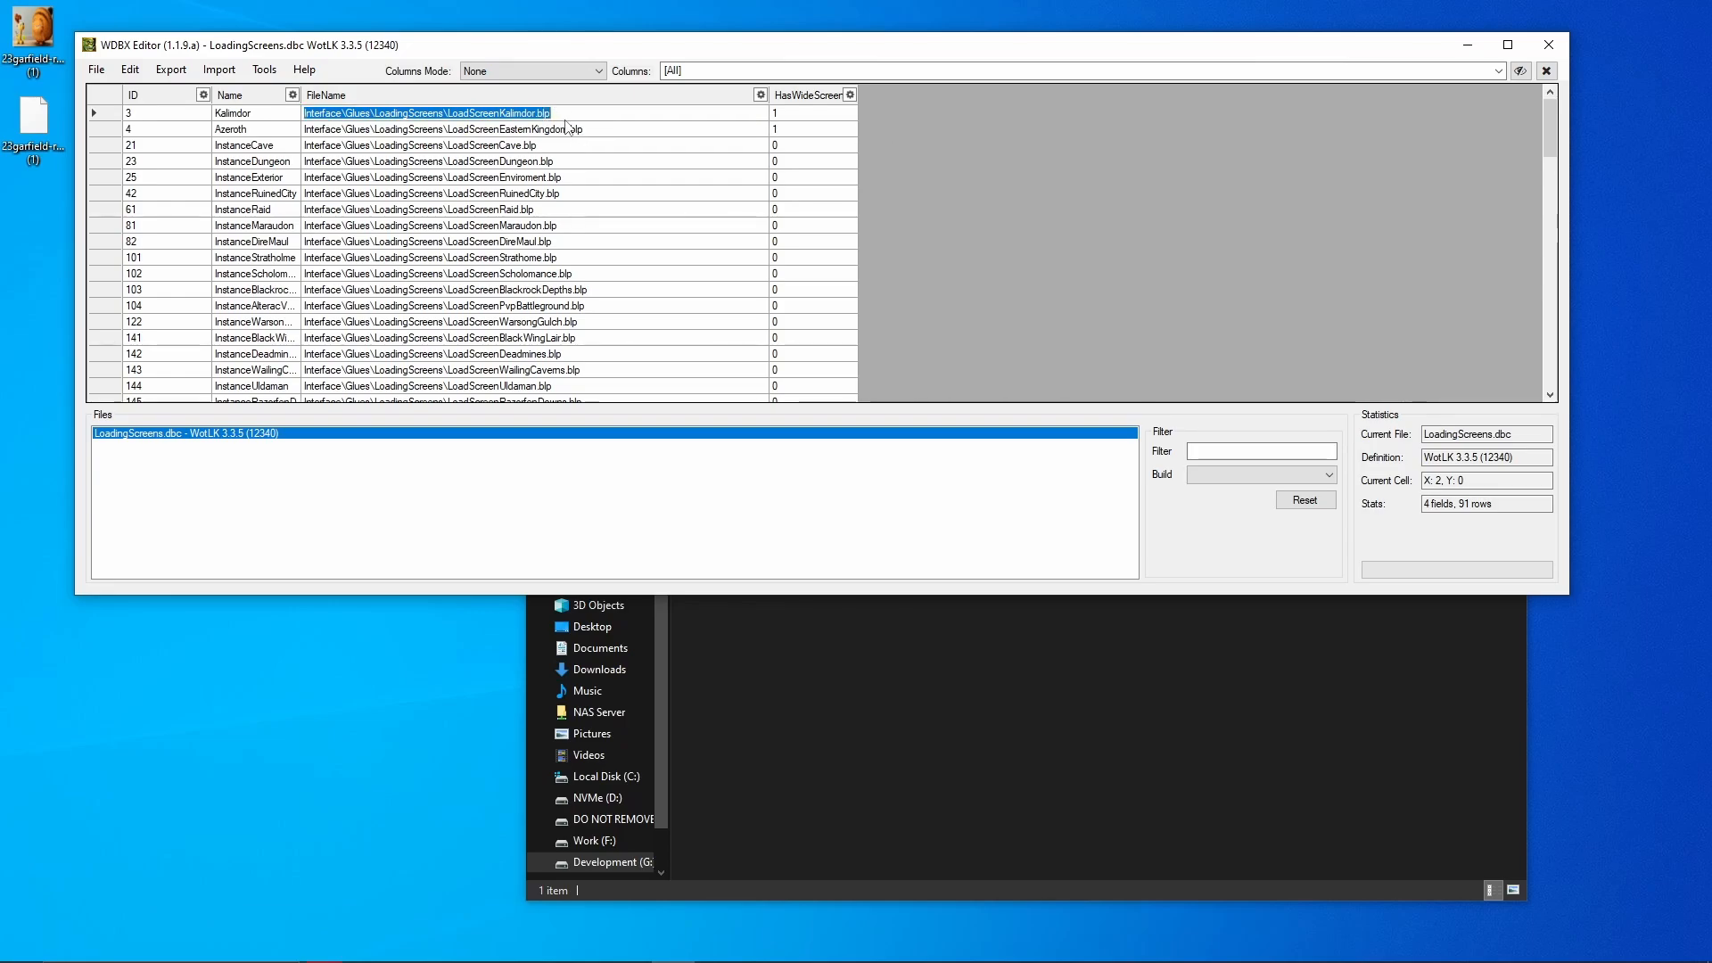
left_click(534, 114)
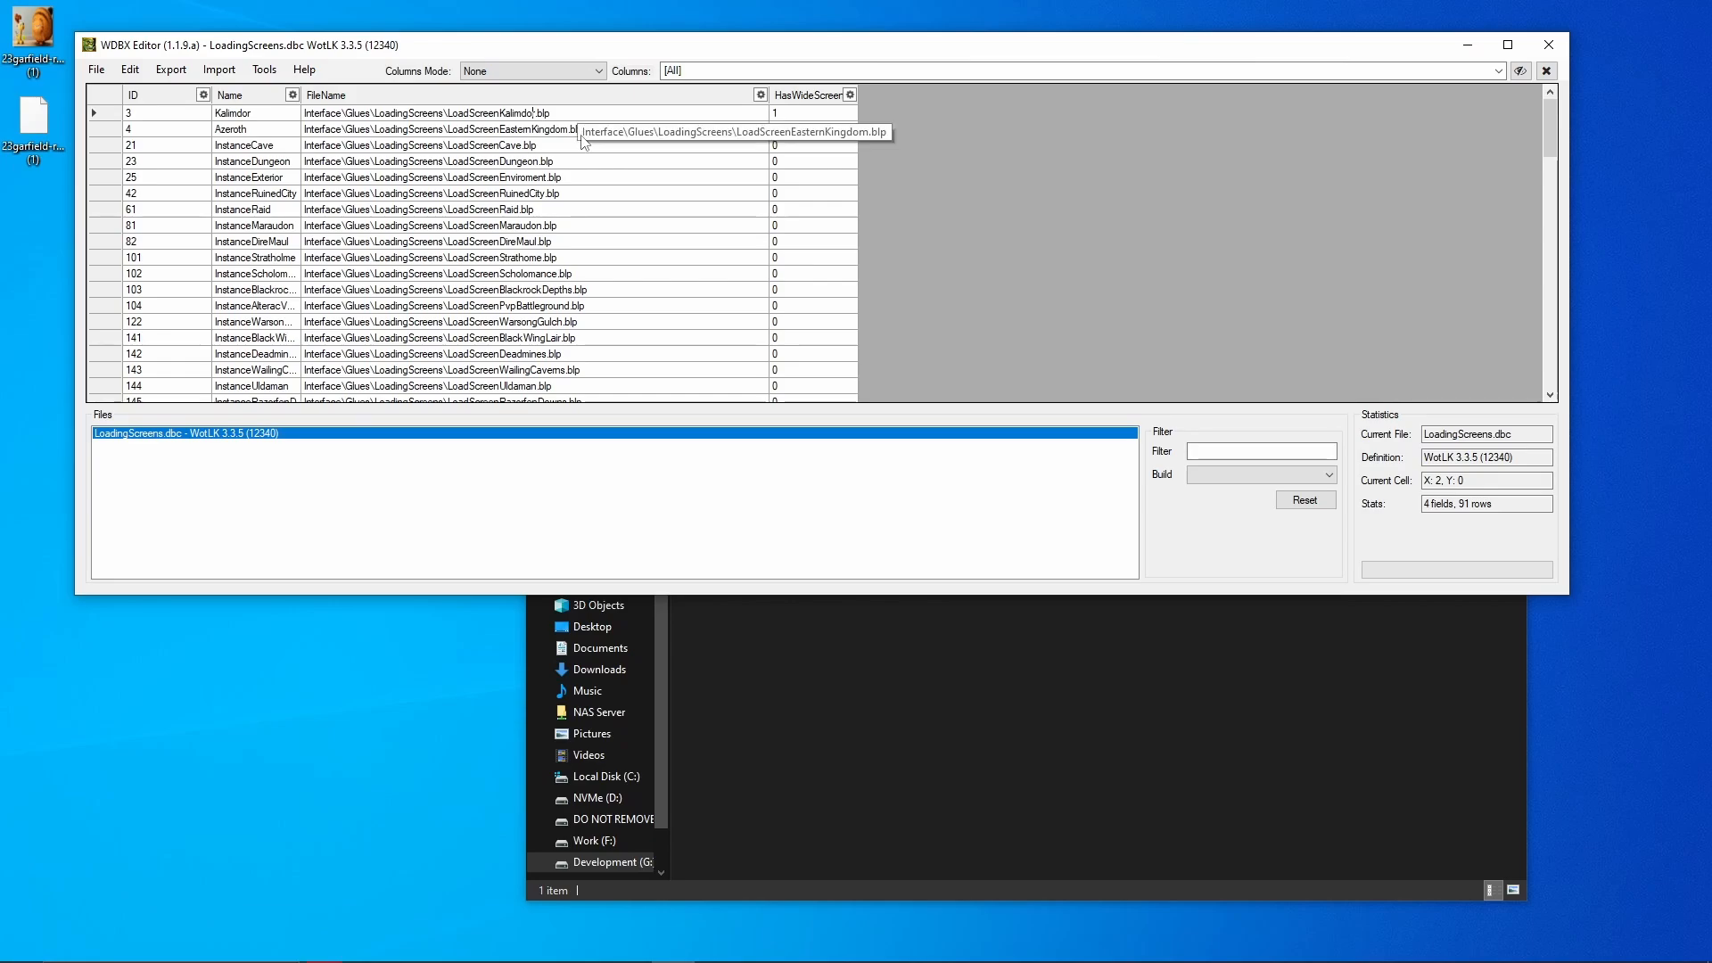
left_click(851, 692)
left_click(827, 426)
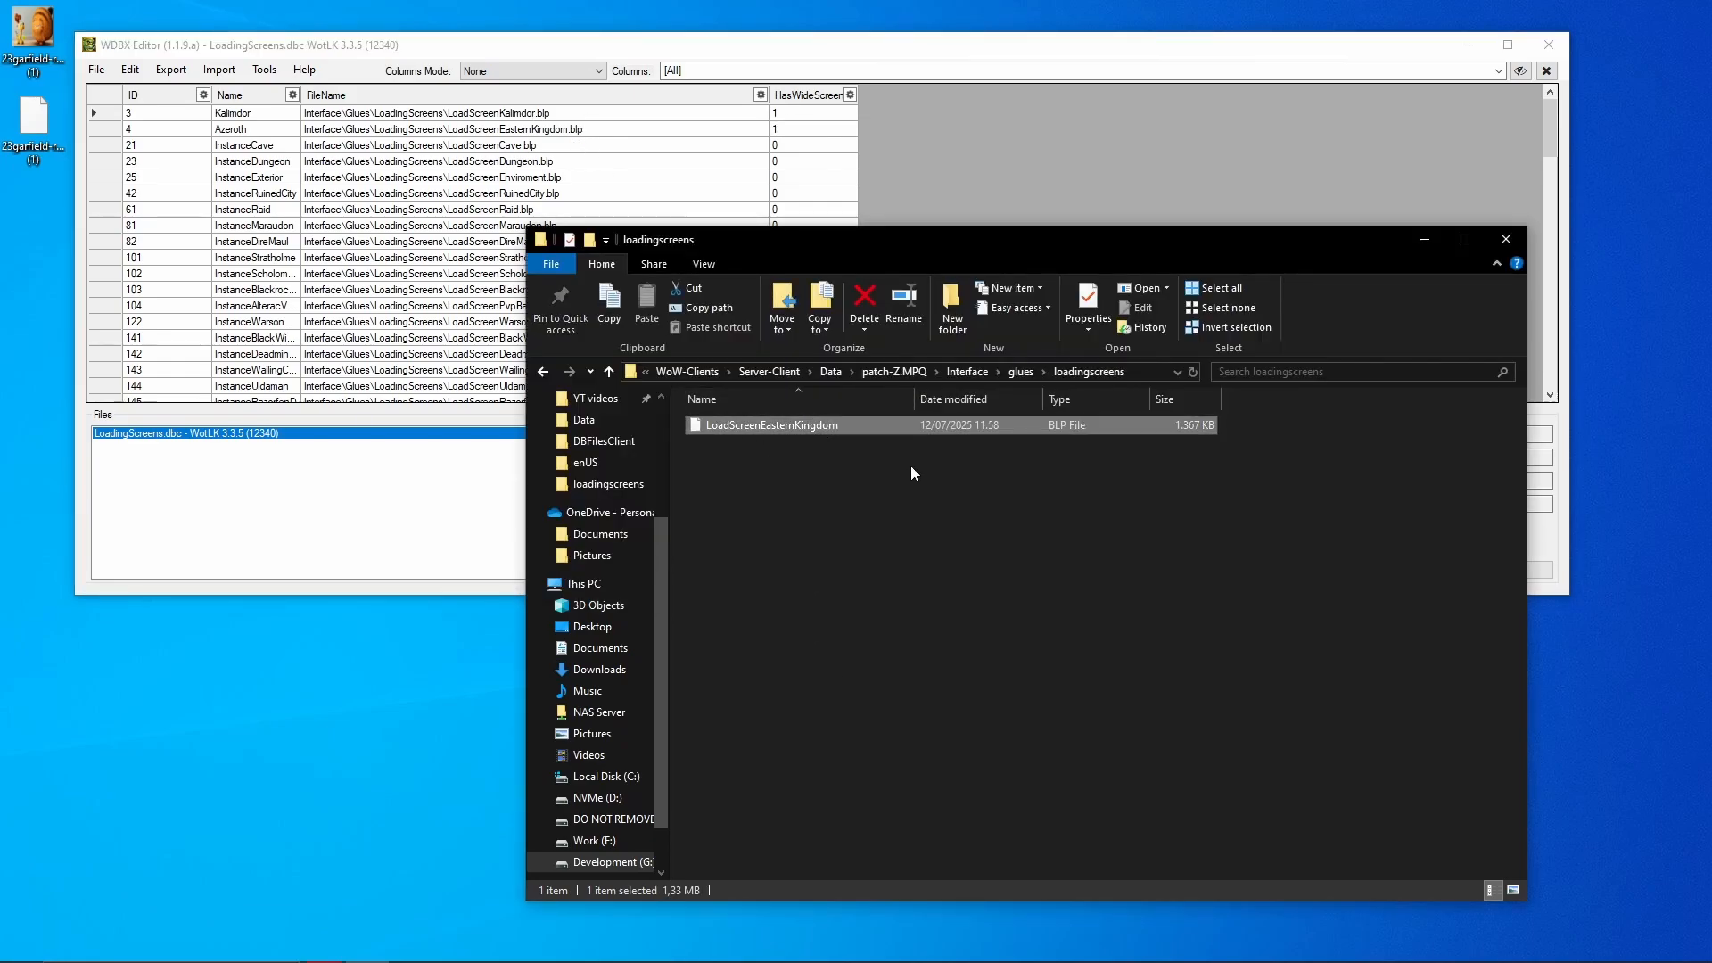
left_click(1031, 484)
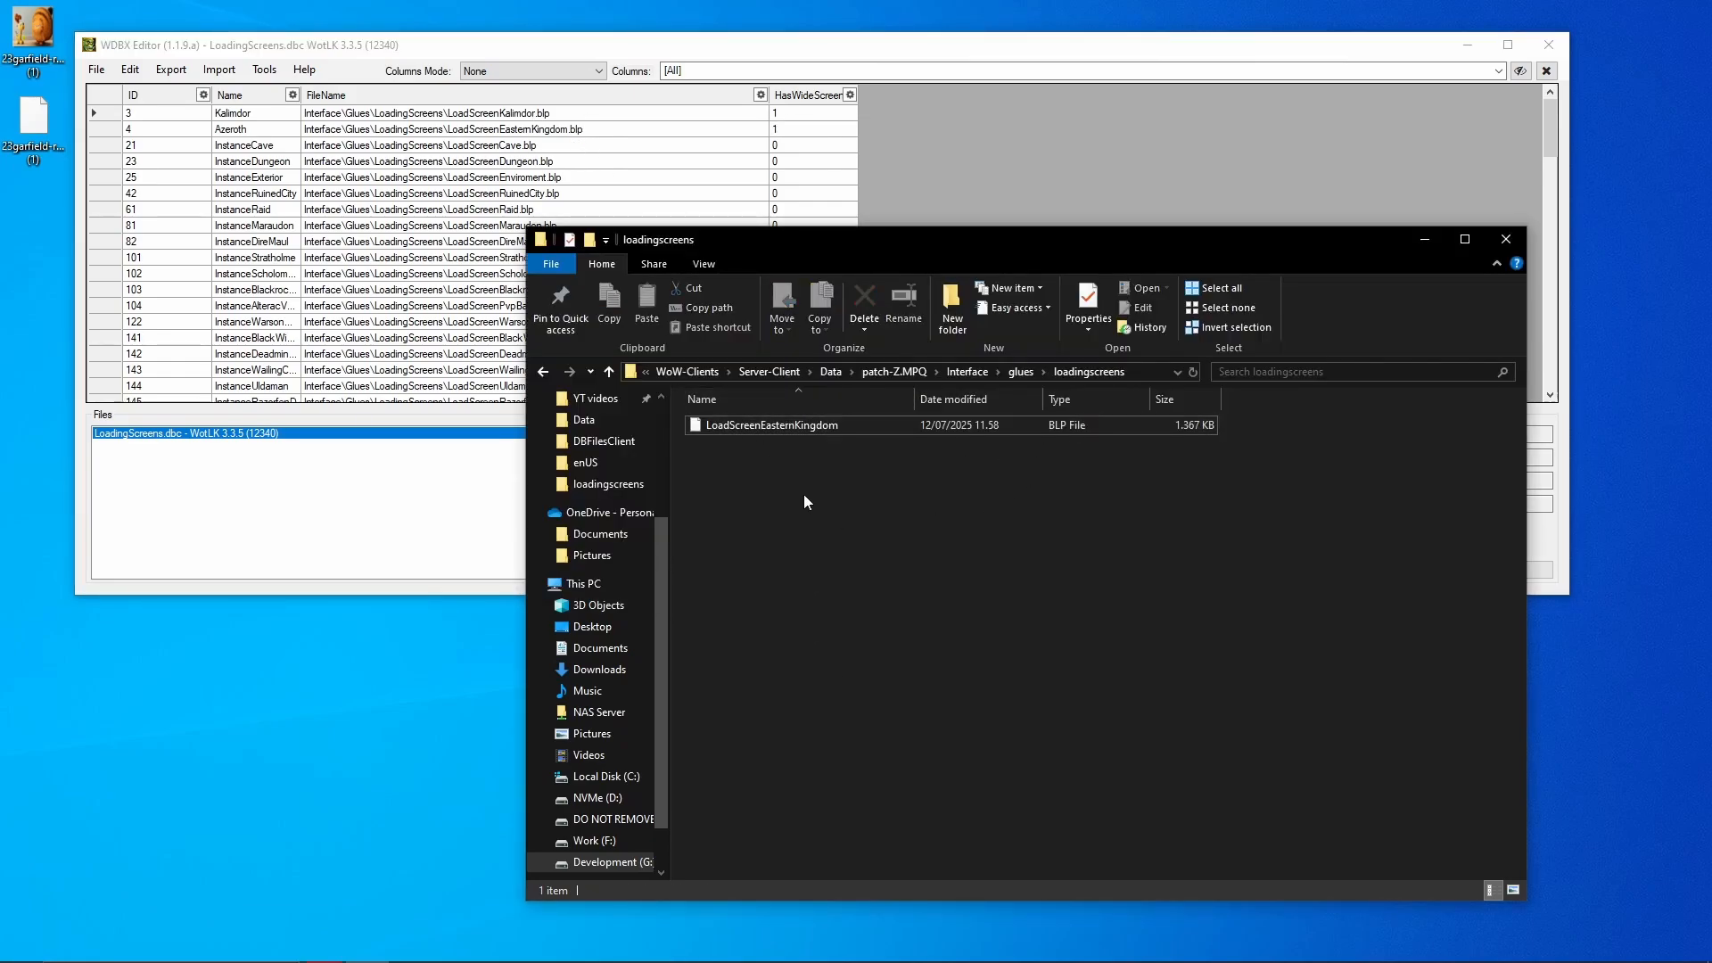
left_click(831, 426)
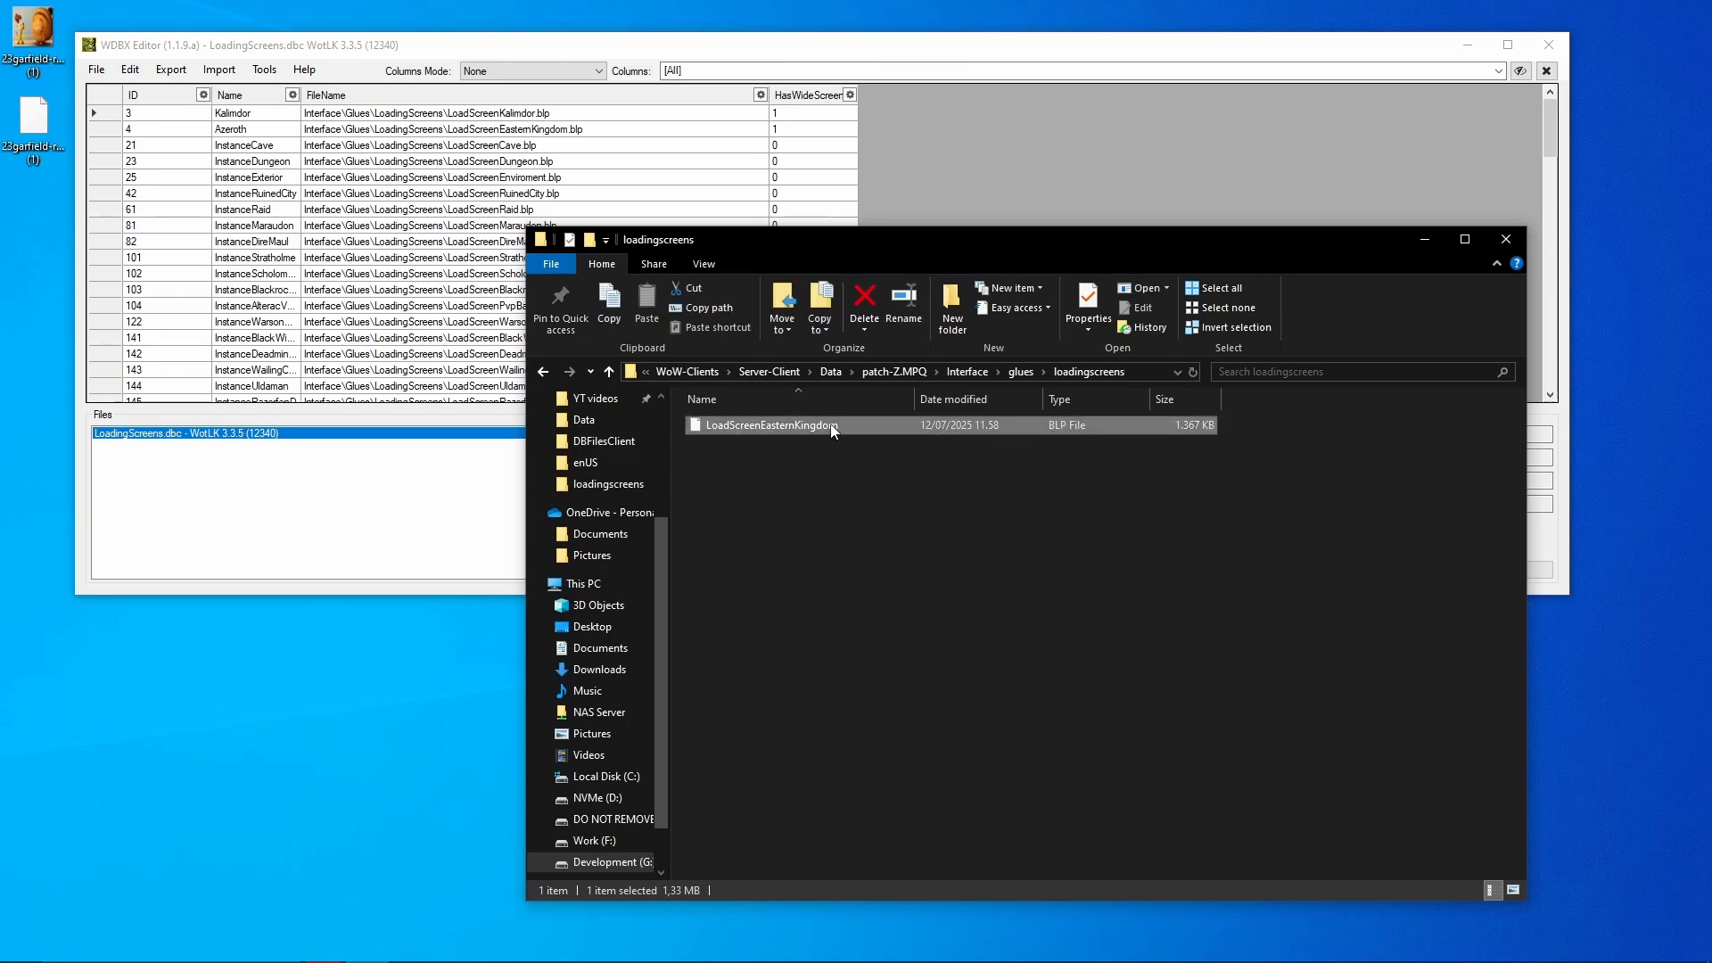
key("ctrl+c")
key("ctrl+v")
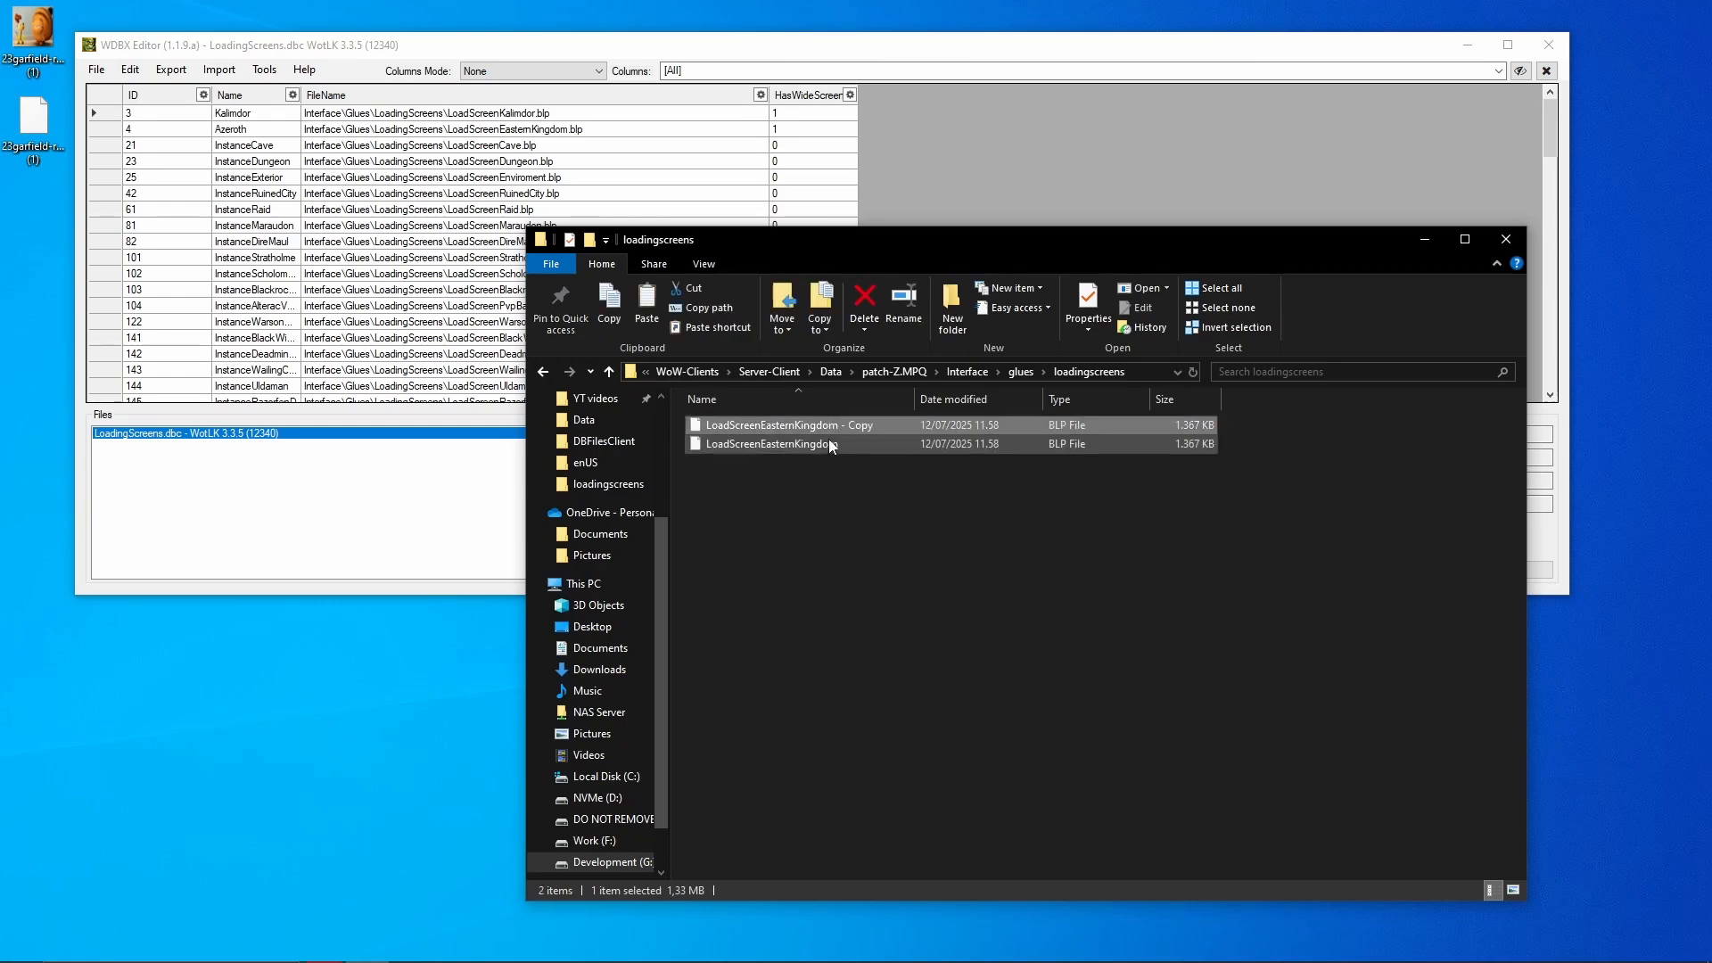
- Copy LoadScreenKalimdor.blp from Kalimdor's path and rename the duplicate to LoadScreenKalimdor
left_click(489, 116)
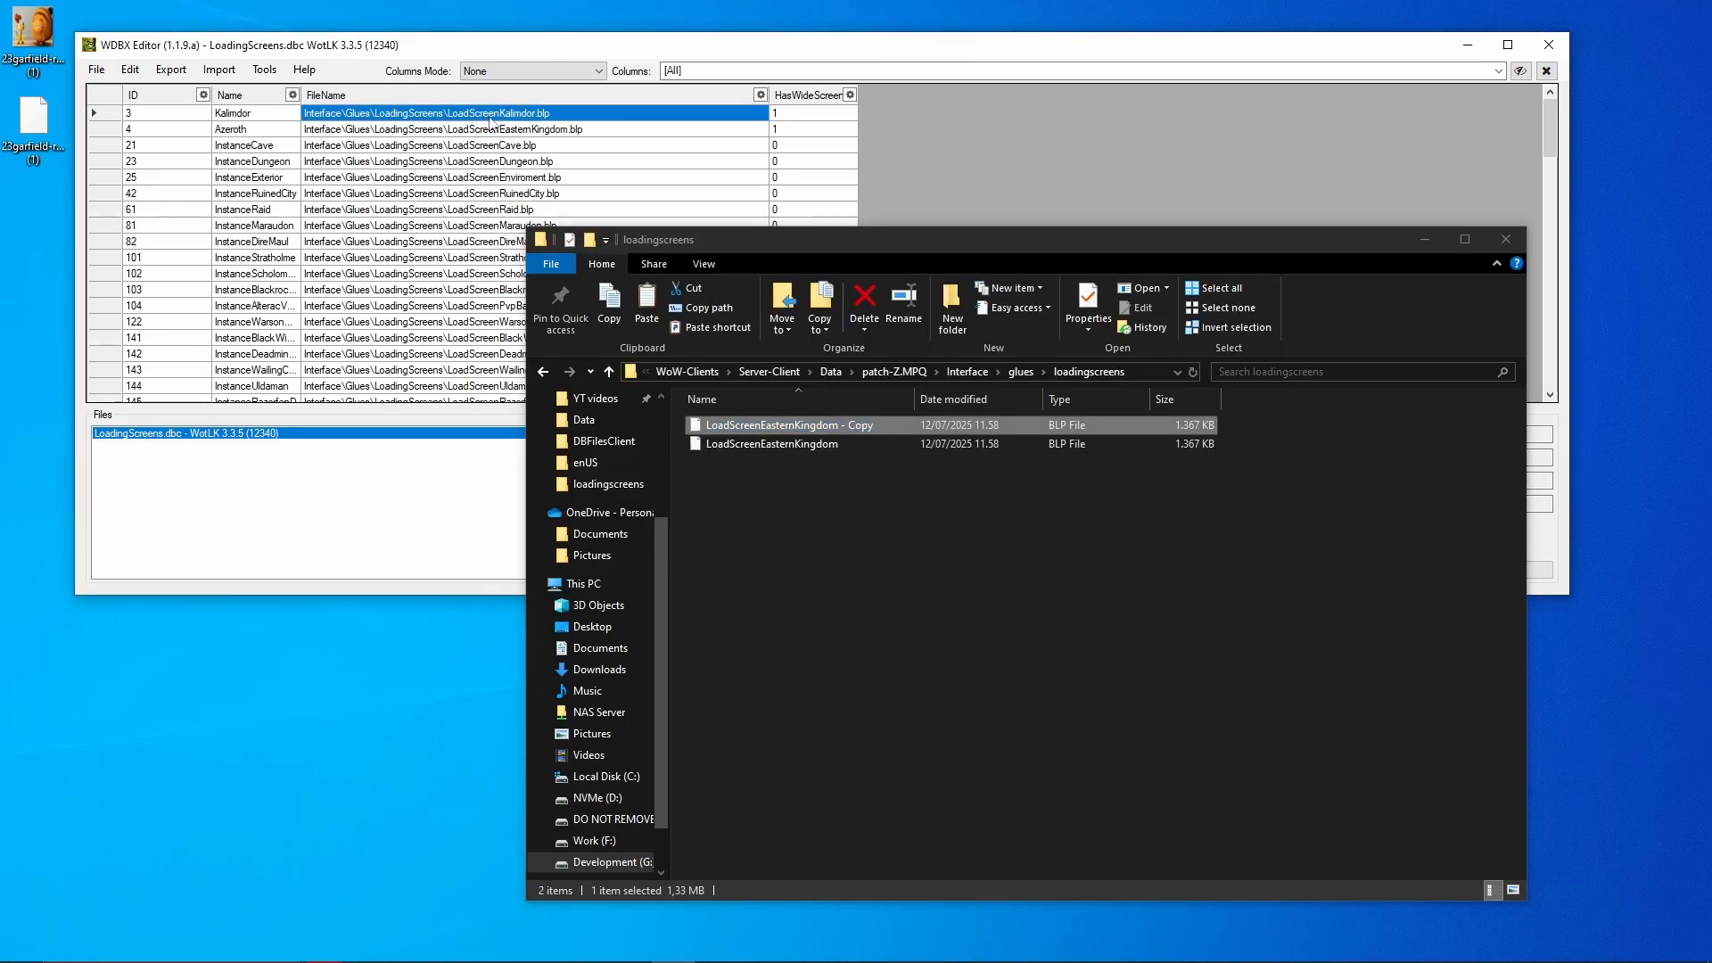
left_click(489, 116)
double_click(490, 116)
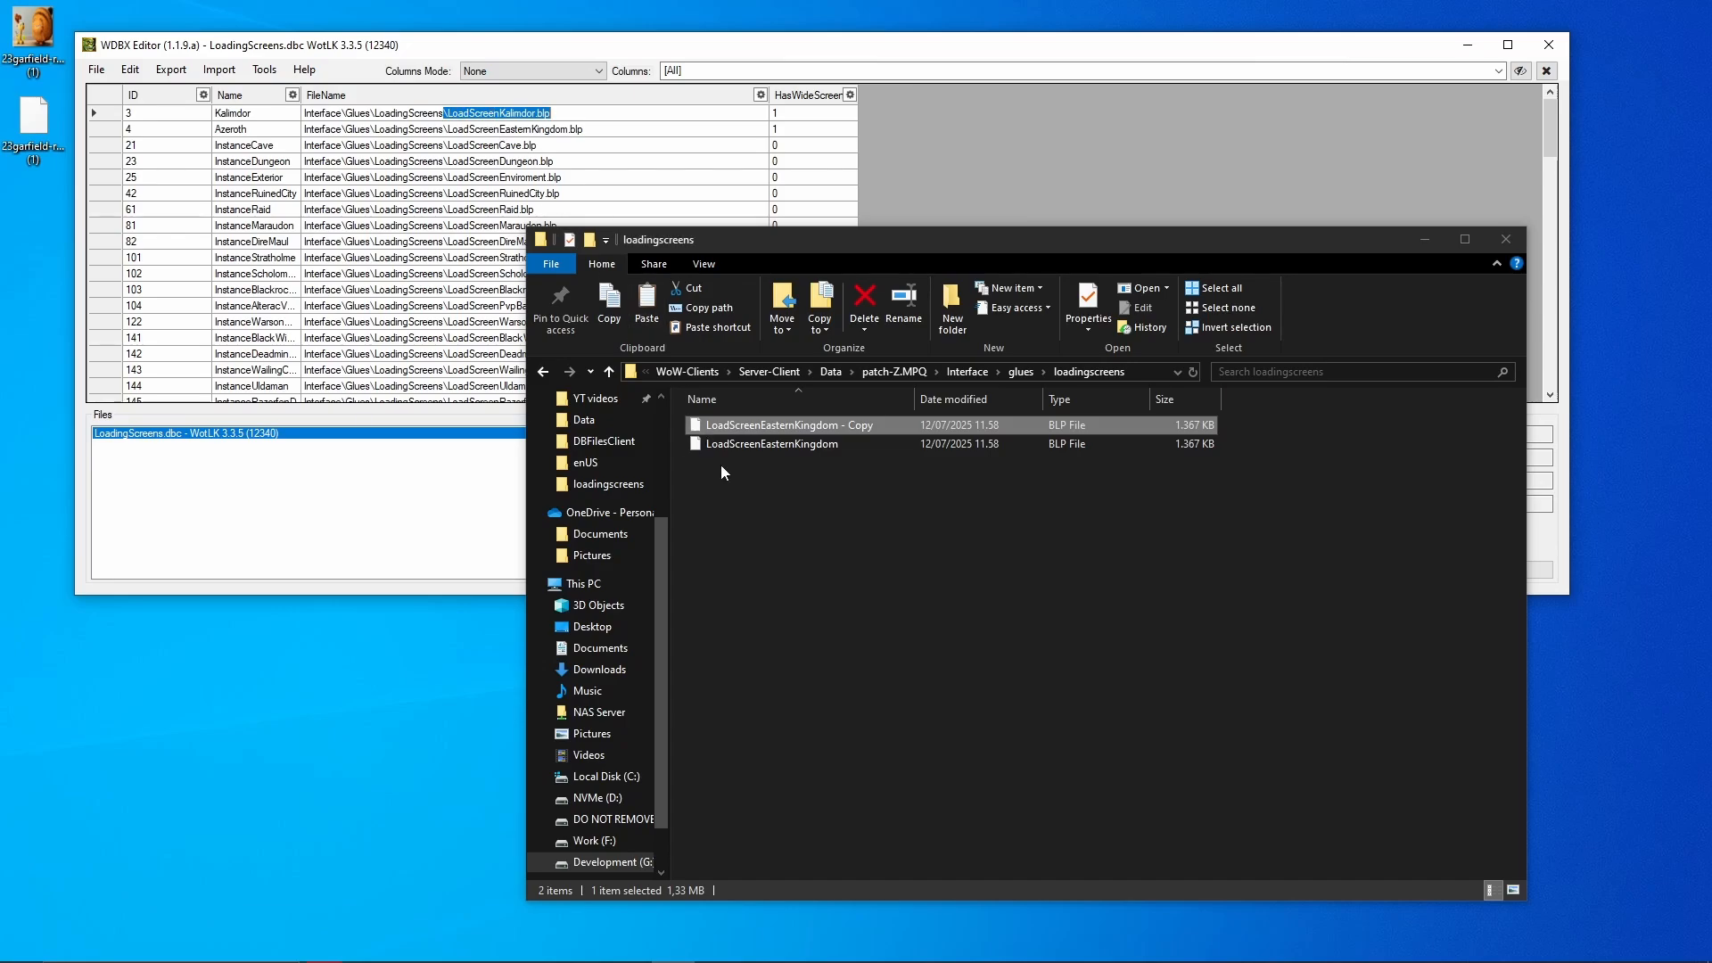
left_click(754, 427)
key("F2")
key("ctrl+v")
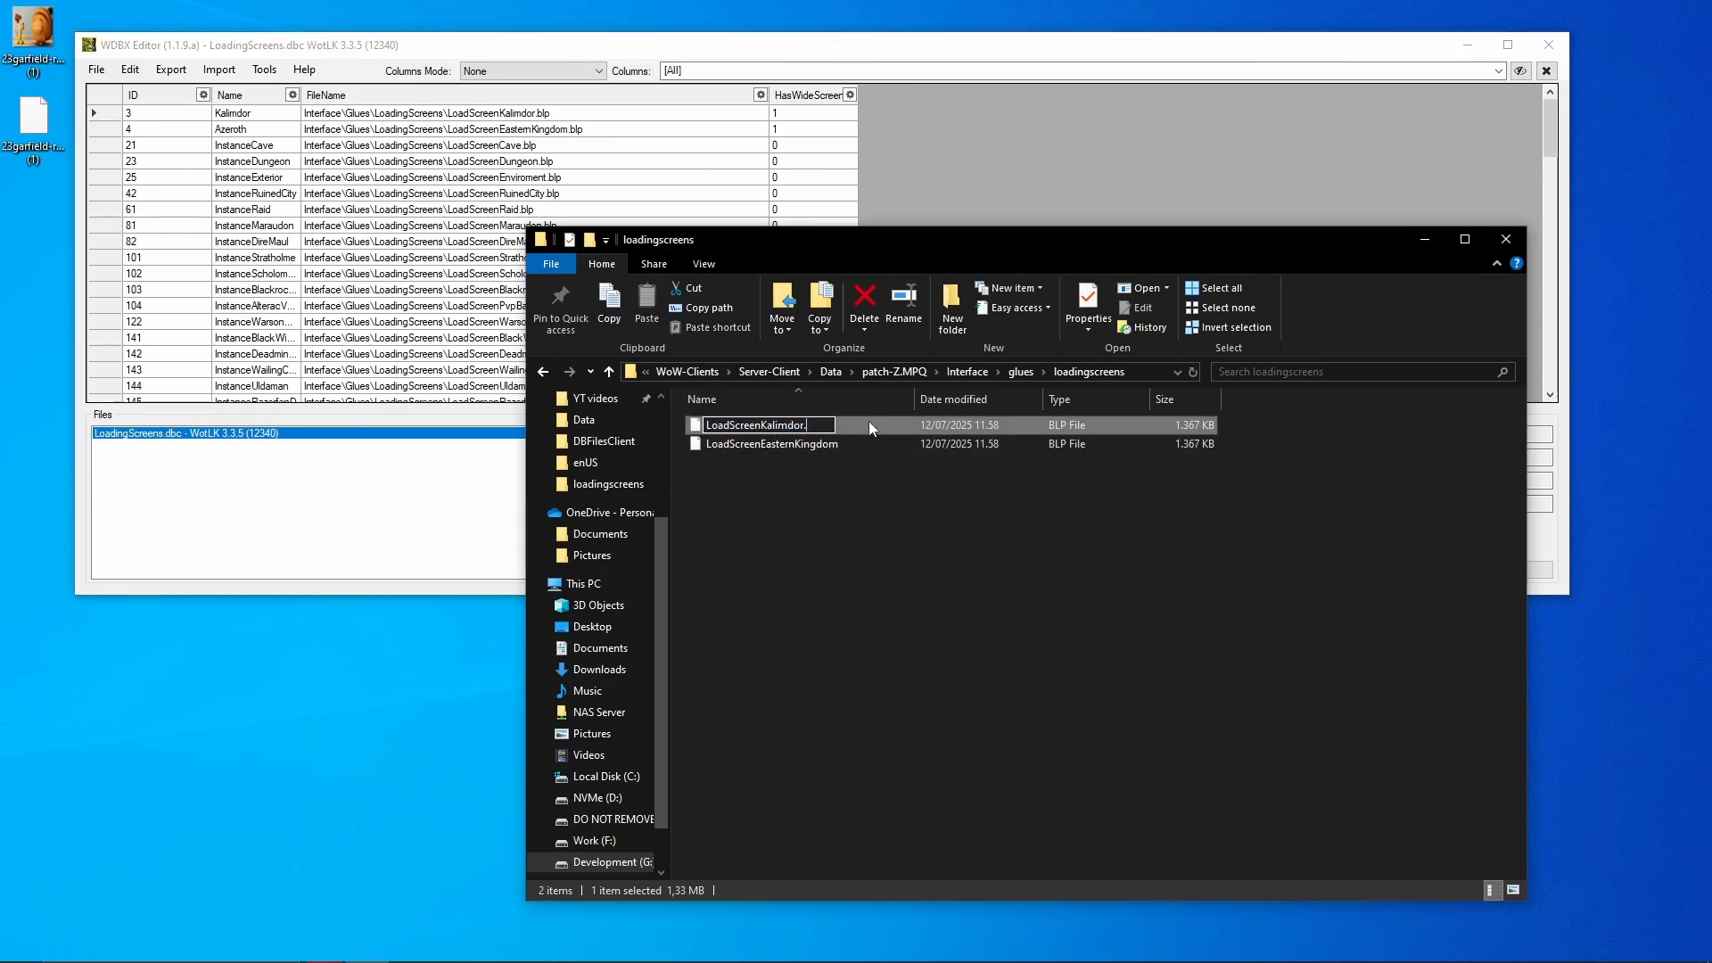
key("BackSpace")
key("BackSpace")
key("BackSpace")
key("BackSpace")
left_click(883, 577)
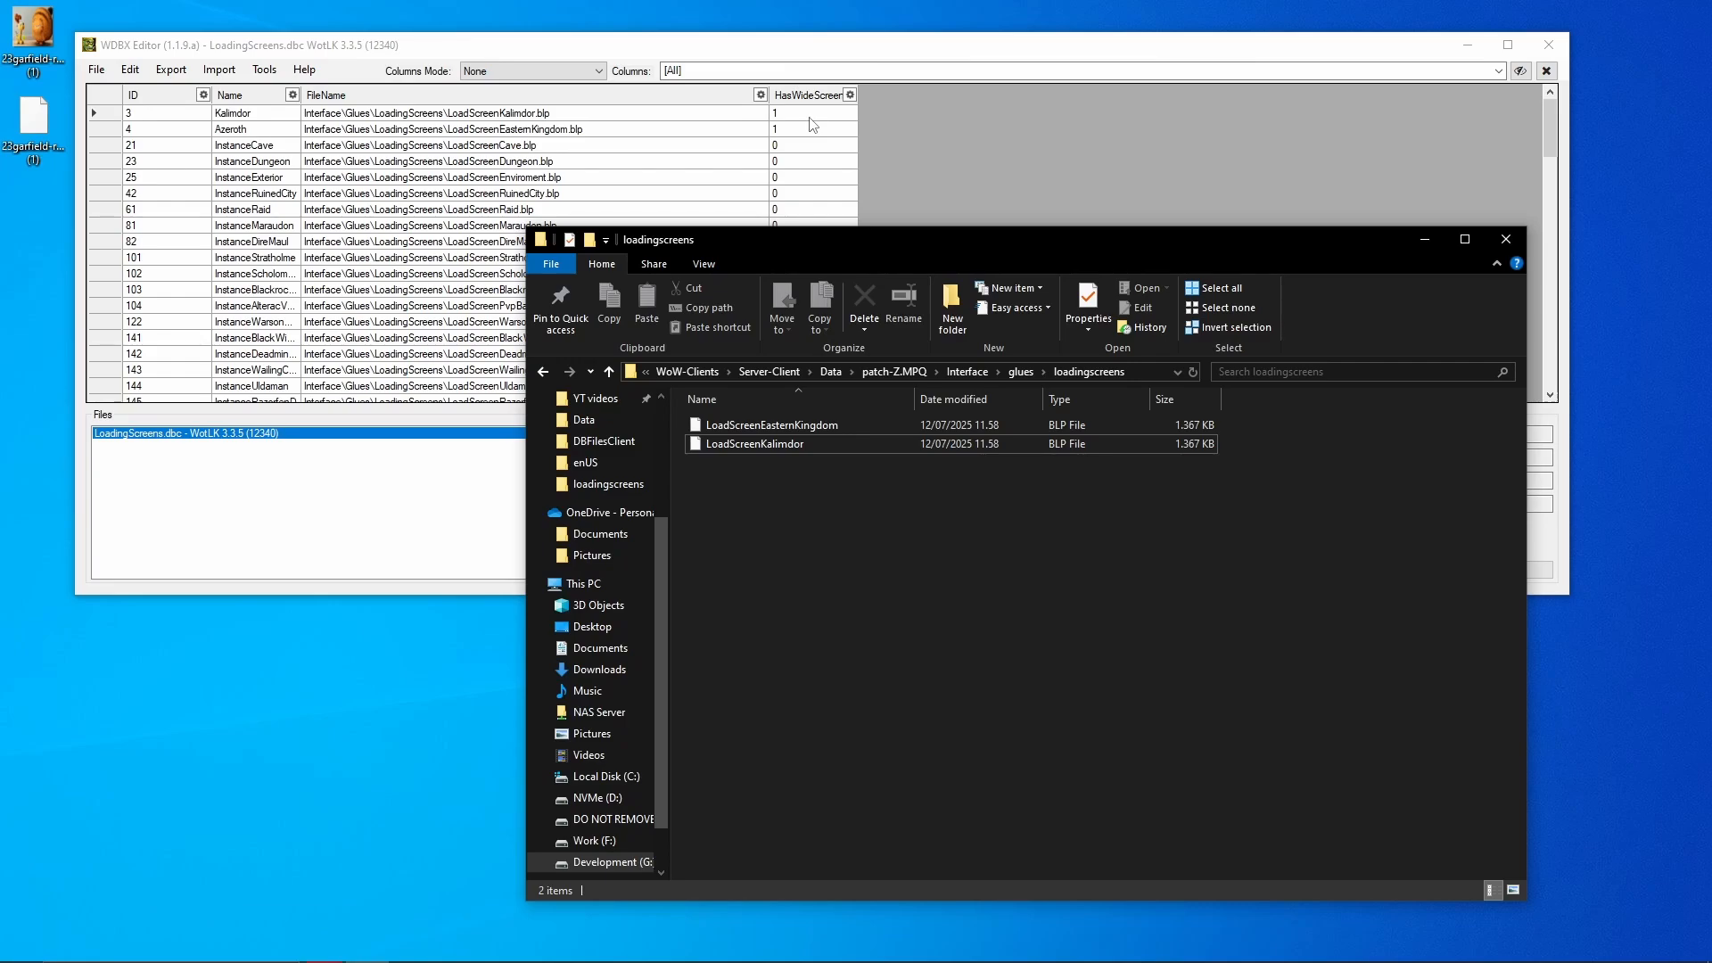
left_click(533, 129)
- Check Kalimdor's HasWideScreen value and change Azeroth's HasWideScreen to 0
key("Up")
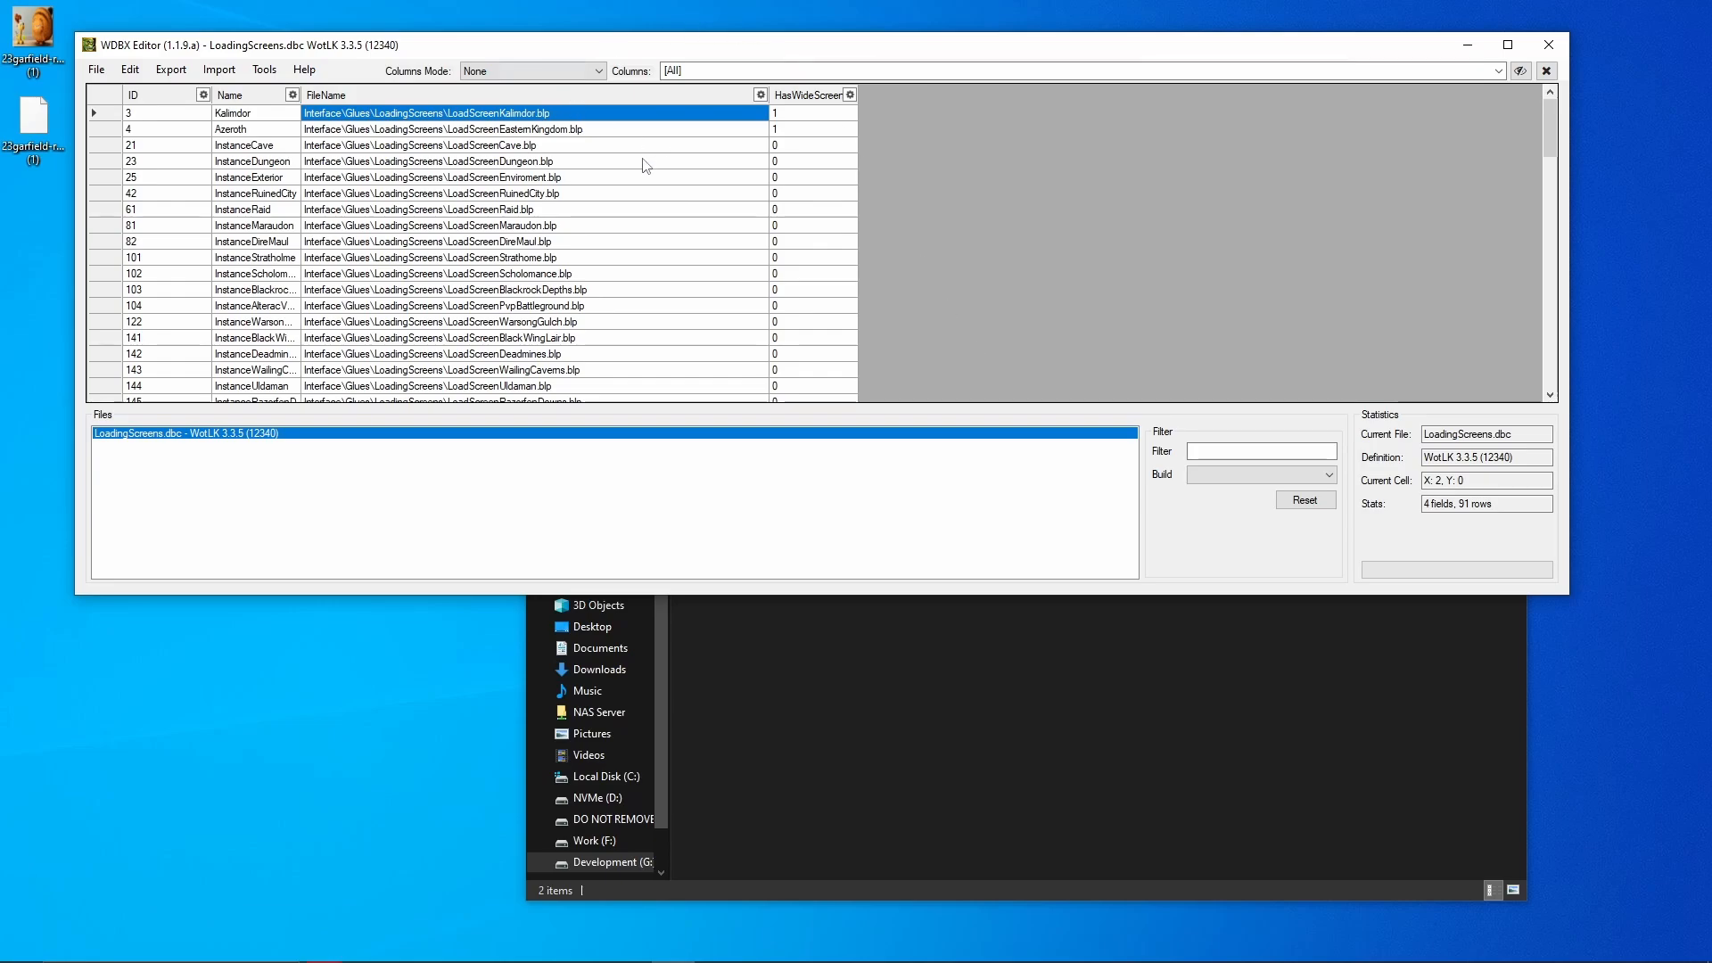
left_click(892, 725)
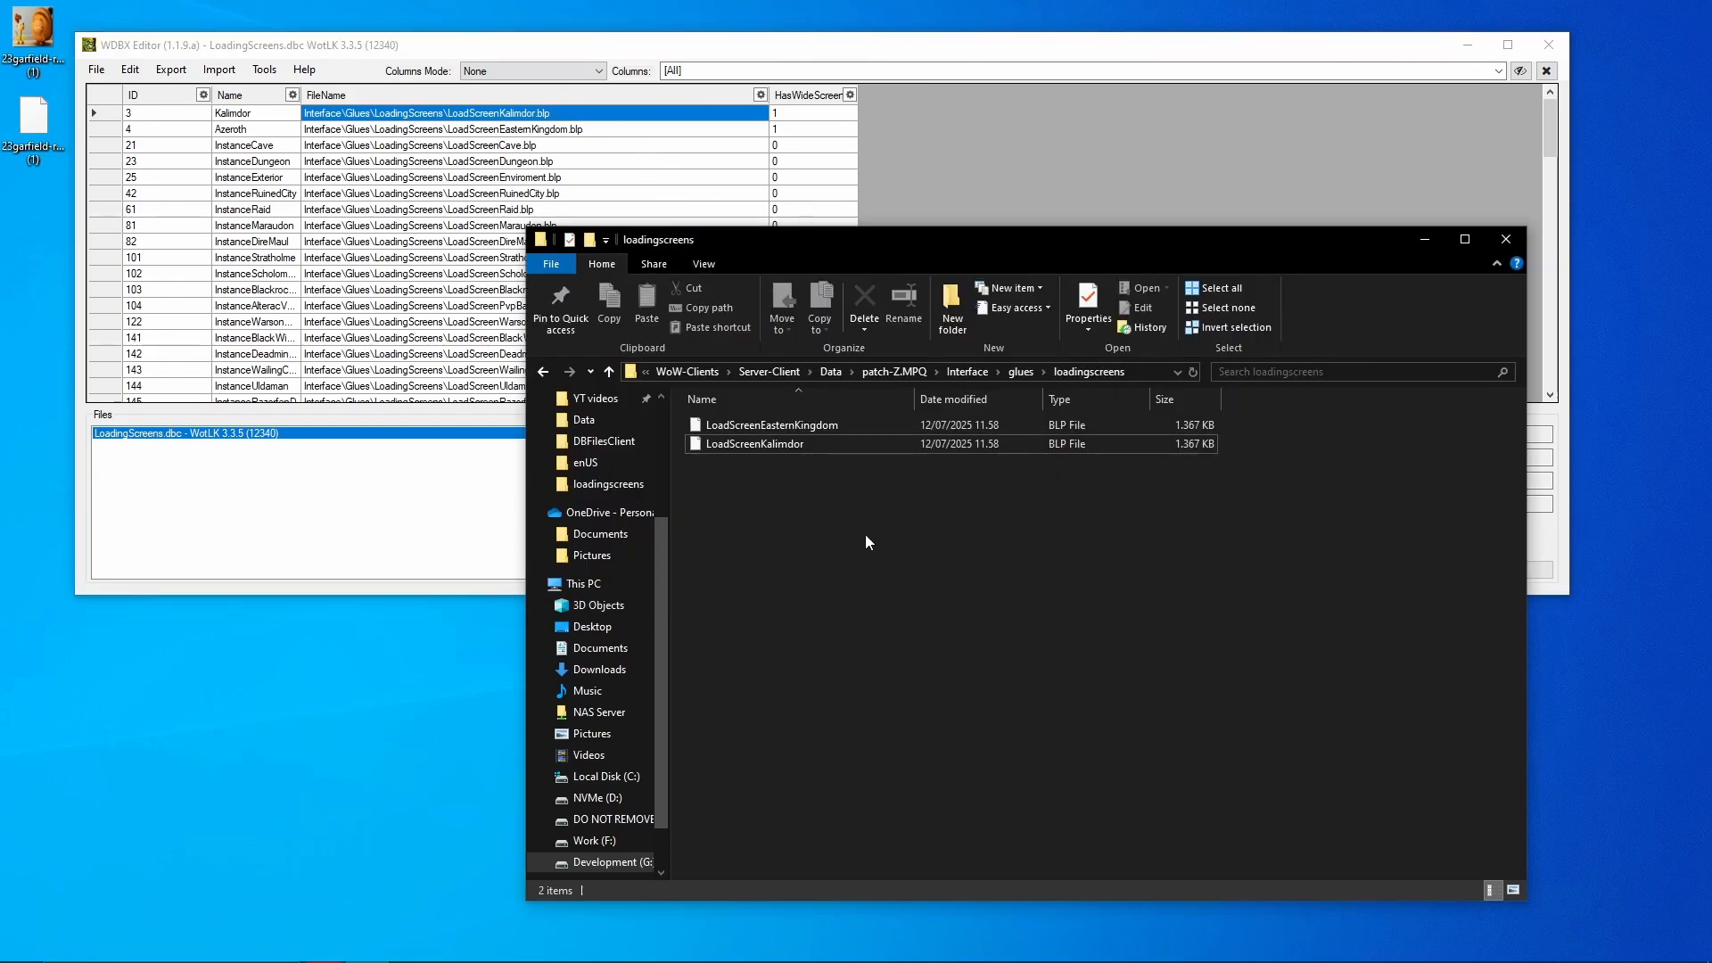
left_click(765, 426)
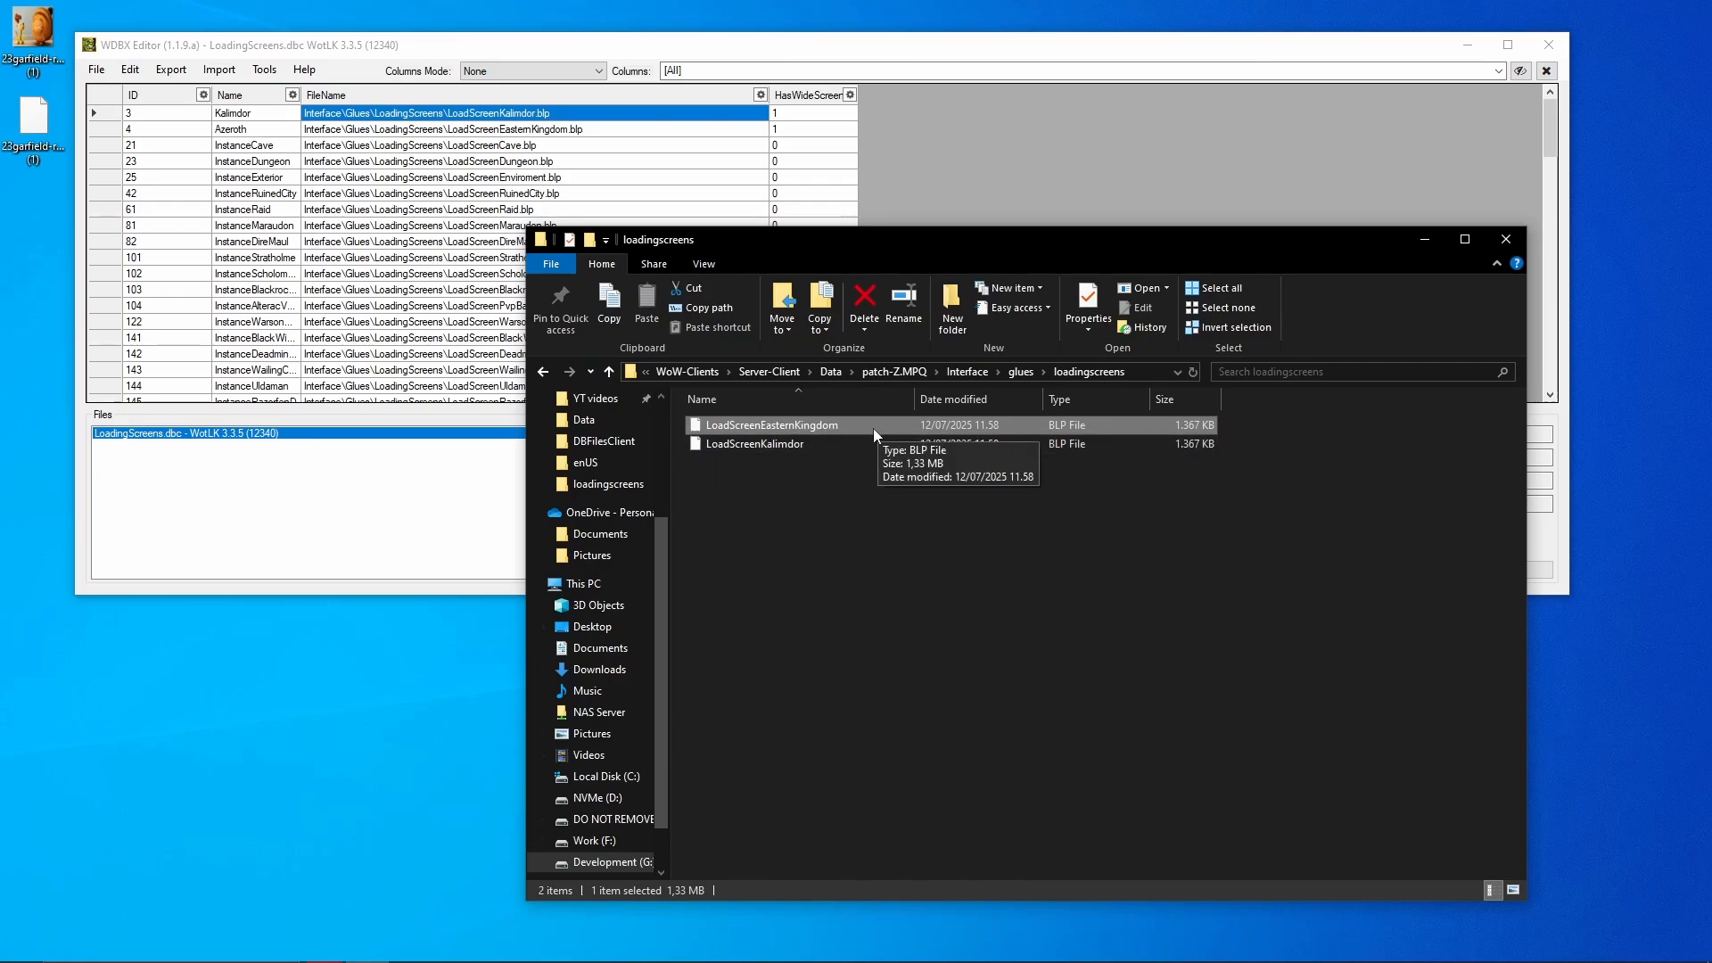
left_click(790, 115)
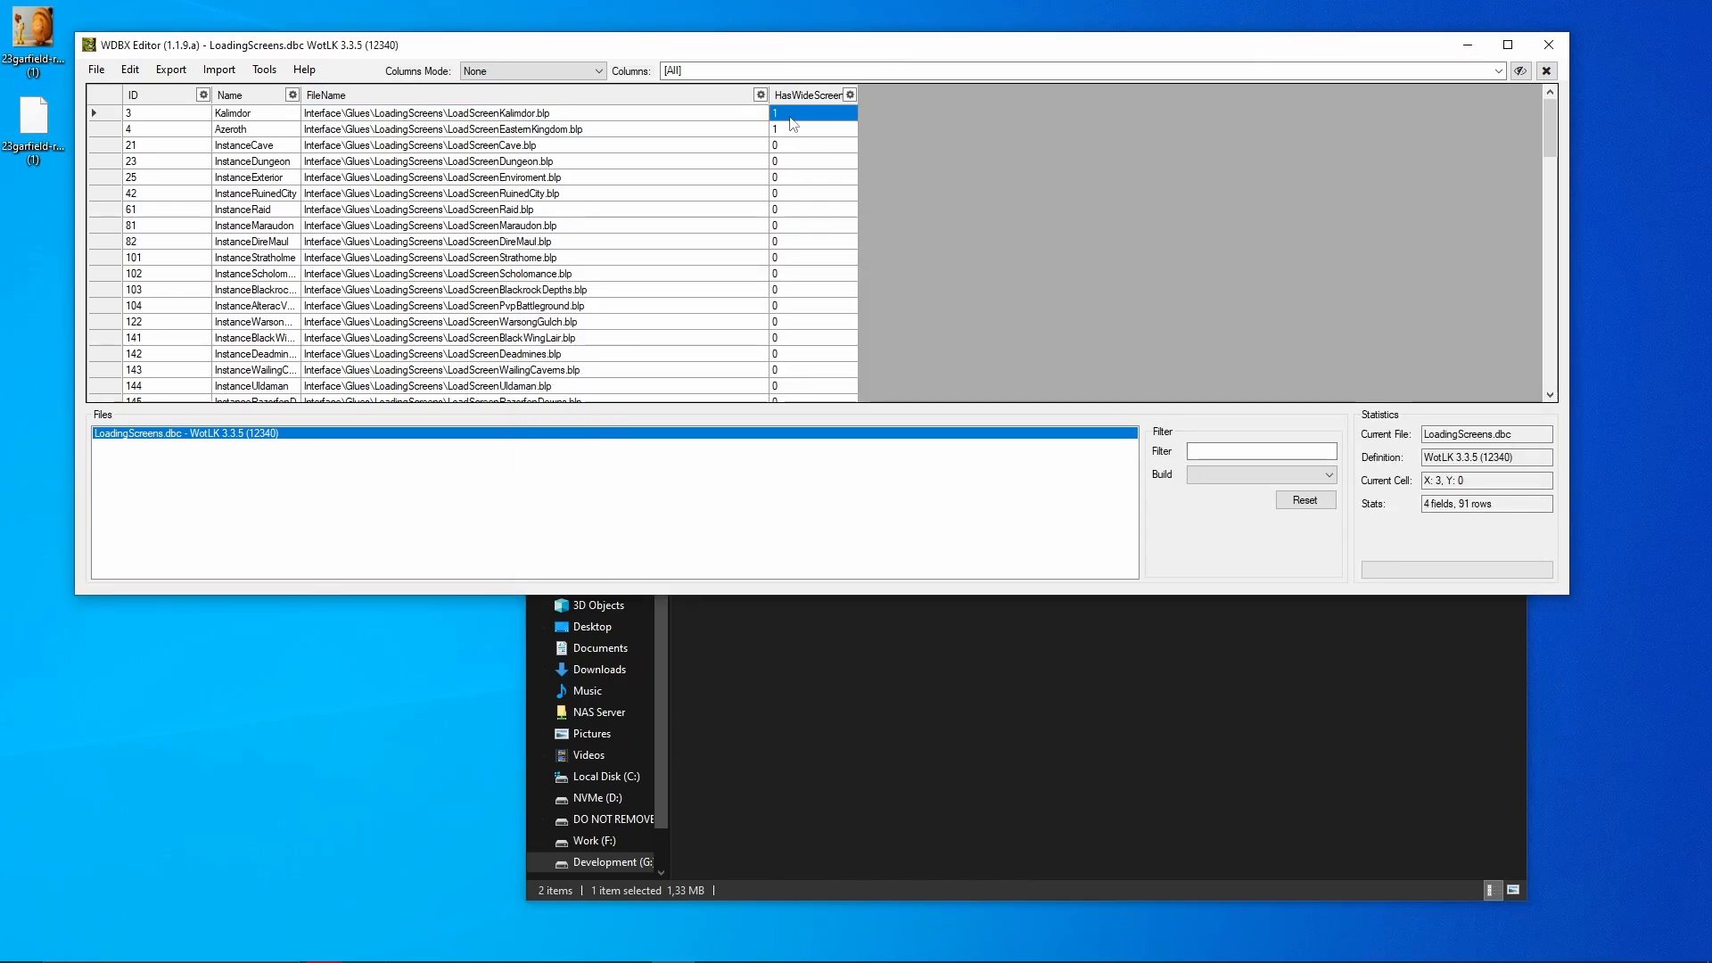
left_click(809, 116)
left_click(797, 124)
left_click(798, 125)
key("BackSpace")
type("0")
key("Return")
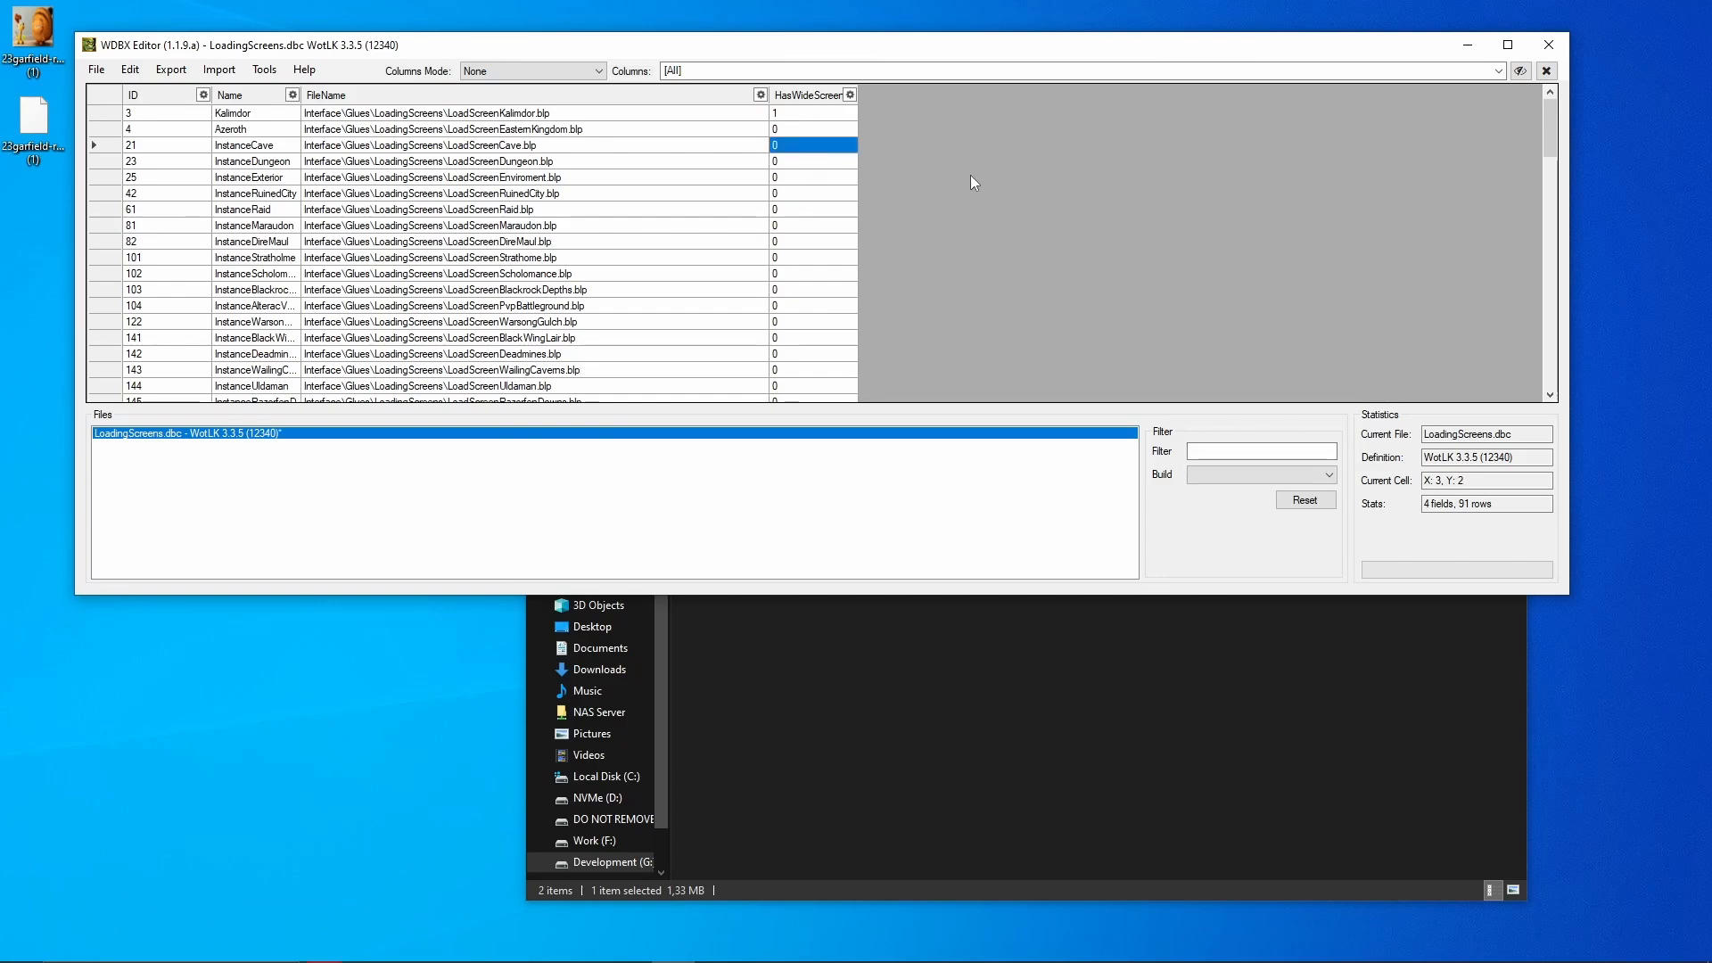
- Restore Azeroth's HasWideScreen to 1 and widen the HasWideScreen column
left_click(822, 129)
left_click(821, 130)
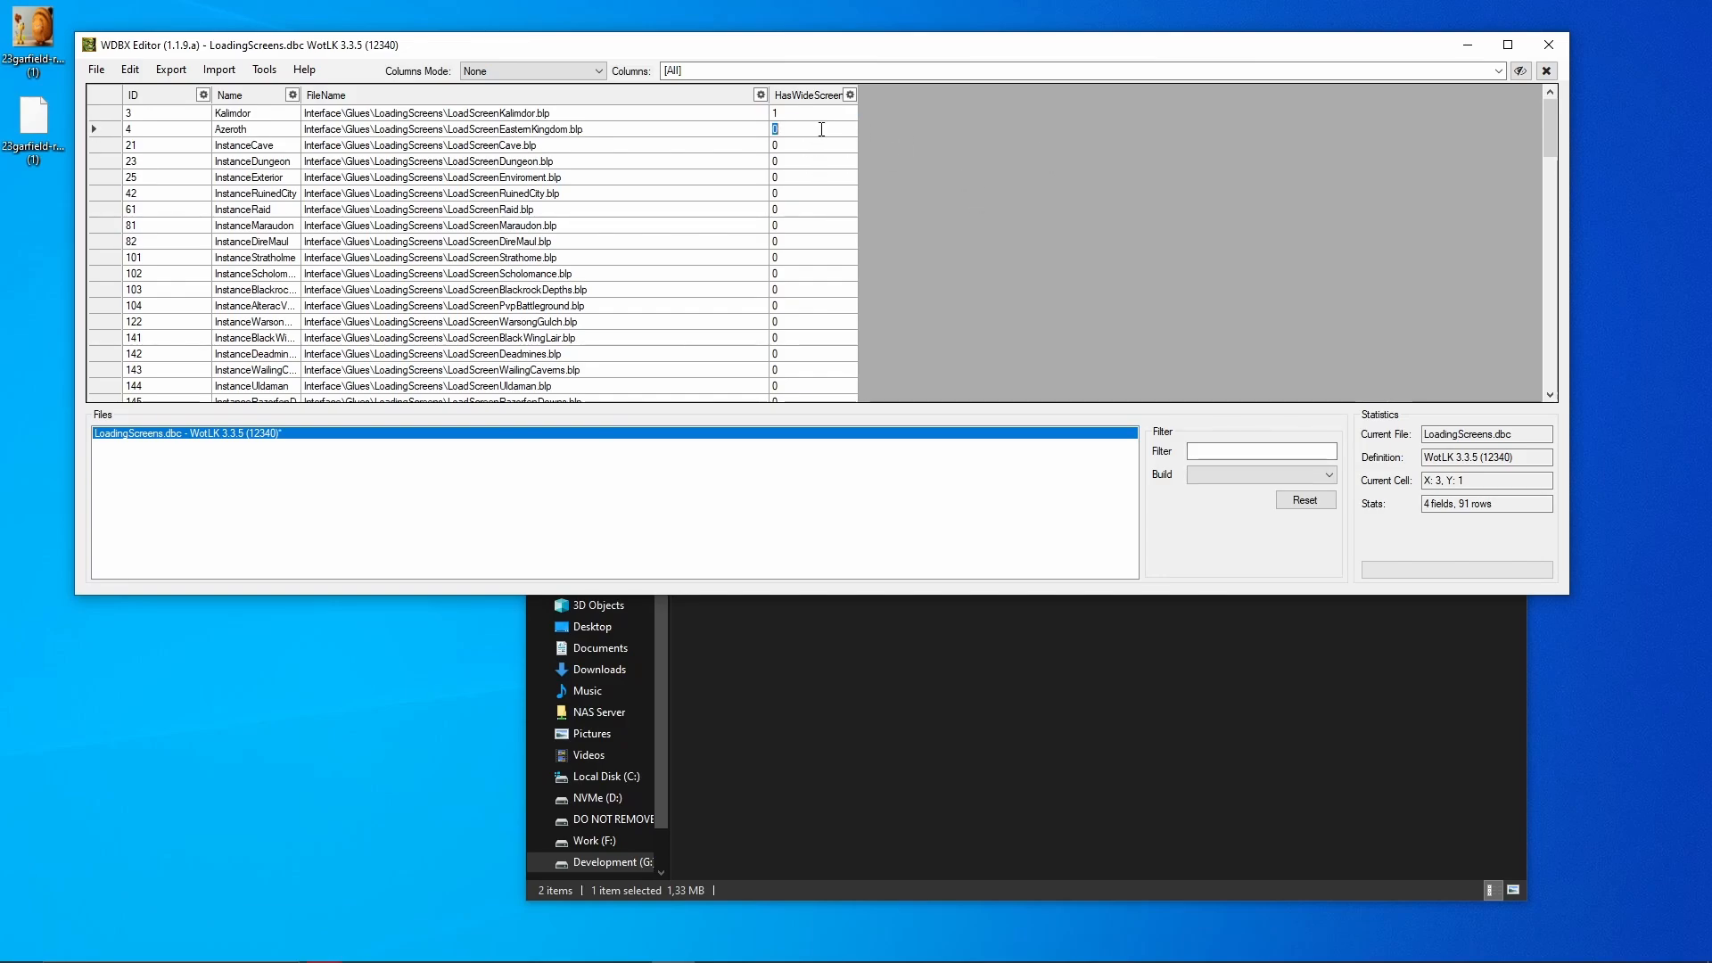
type("1")
key("Return")
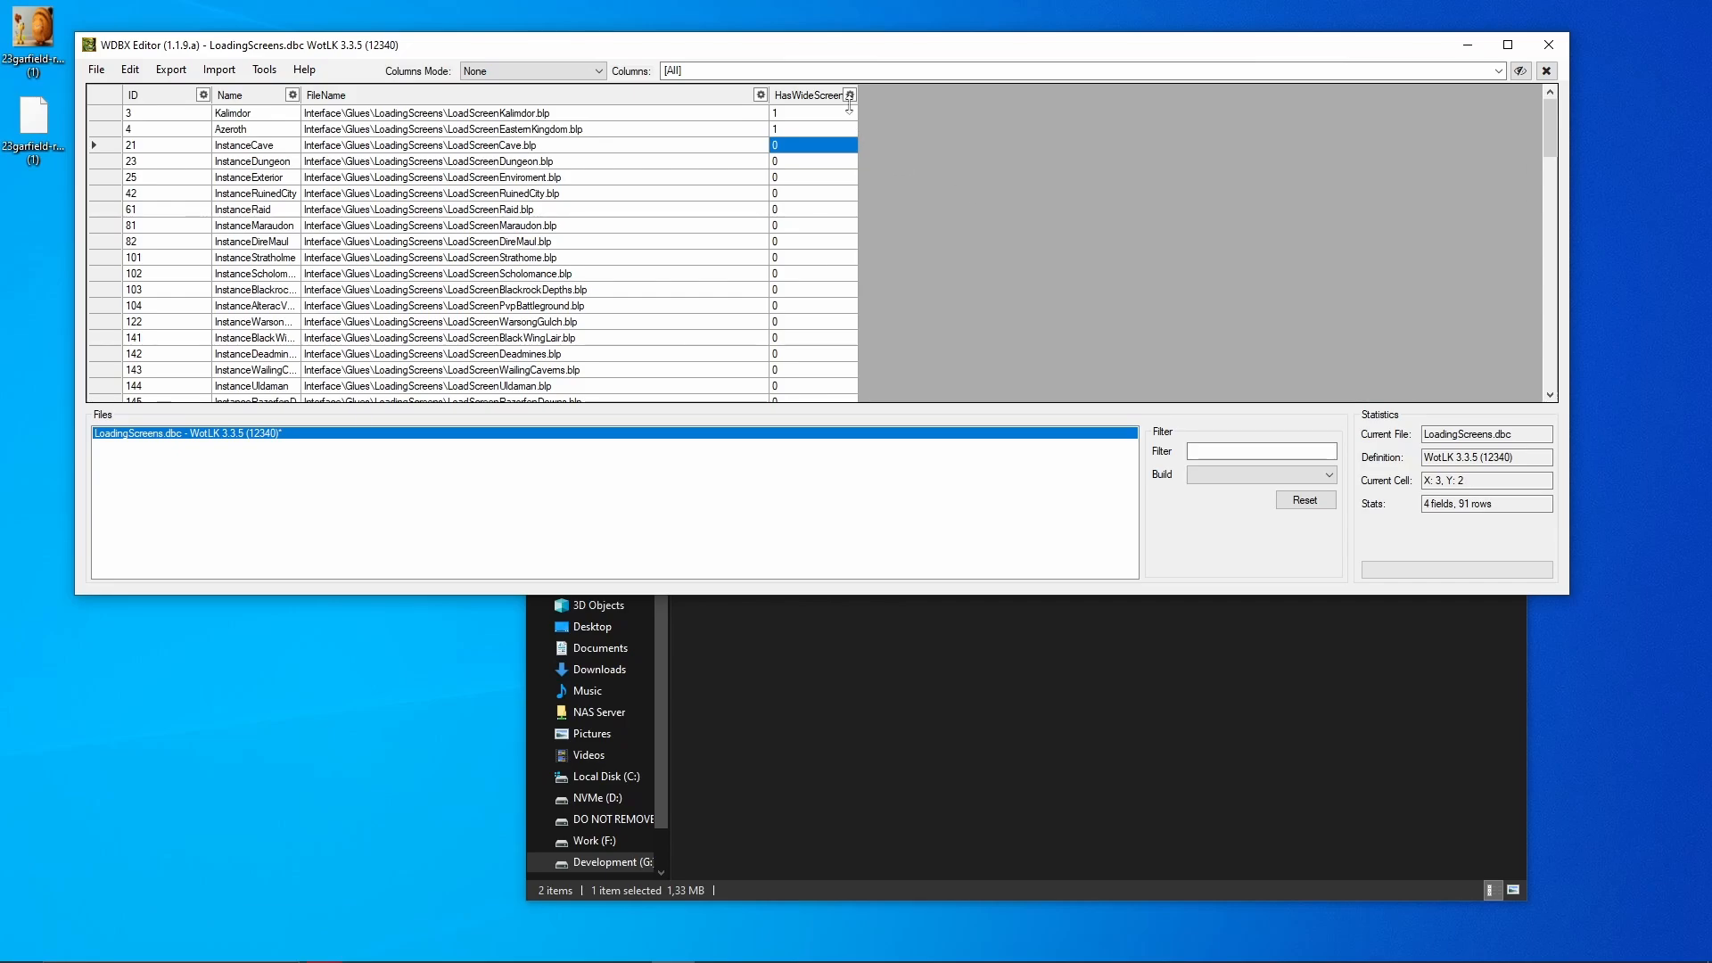
left_click_drag(858, 92, 927, 93)
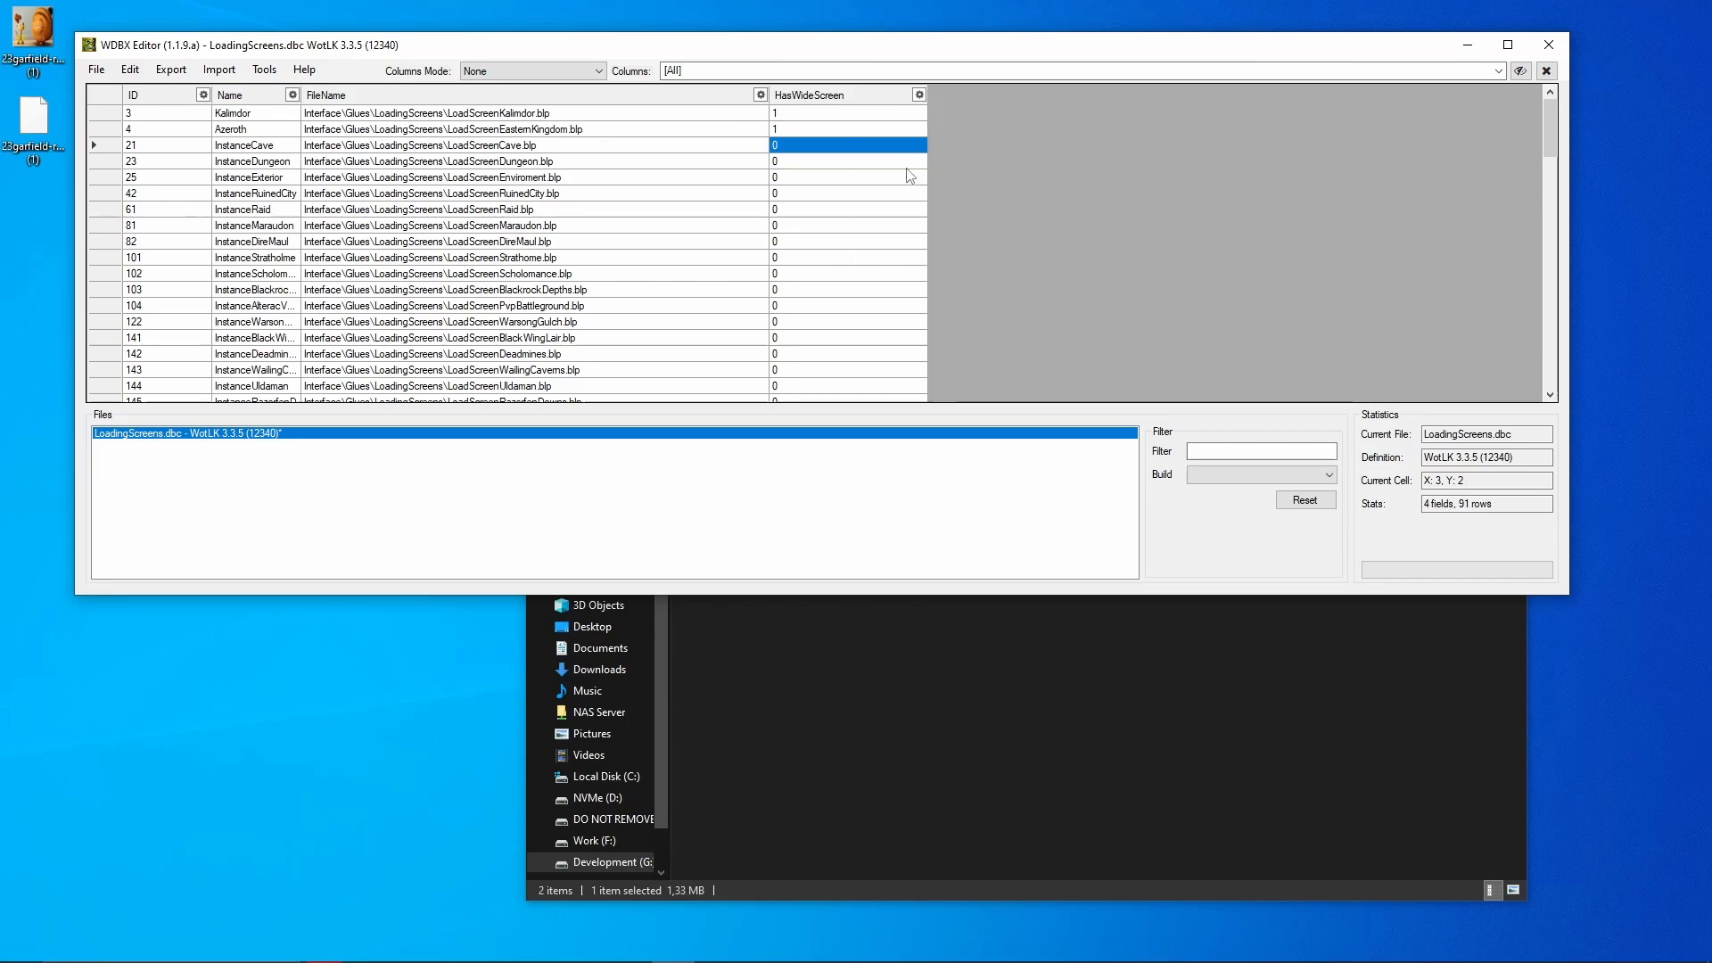
left_click(941, 805)
- Duplicate LoadScreenEasternKingdom and rename the copy to LoadScreenEasternKingdomWide
left_click(757, 421)
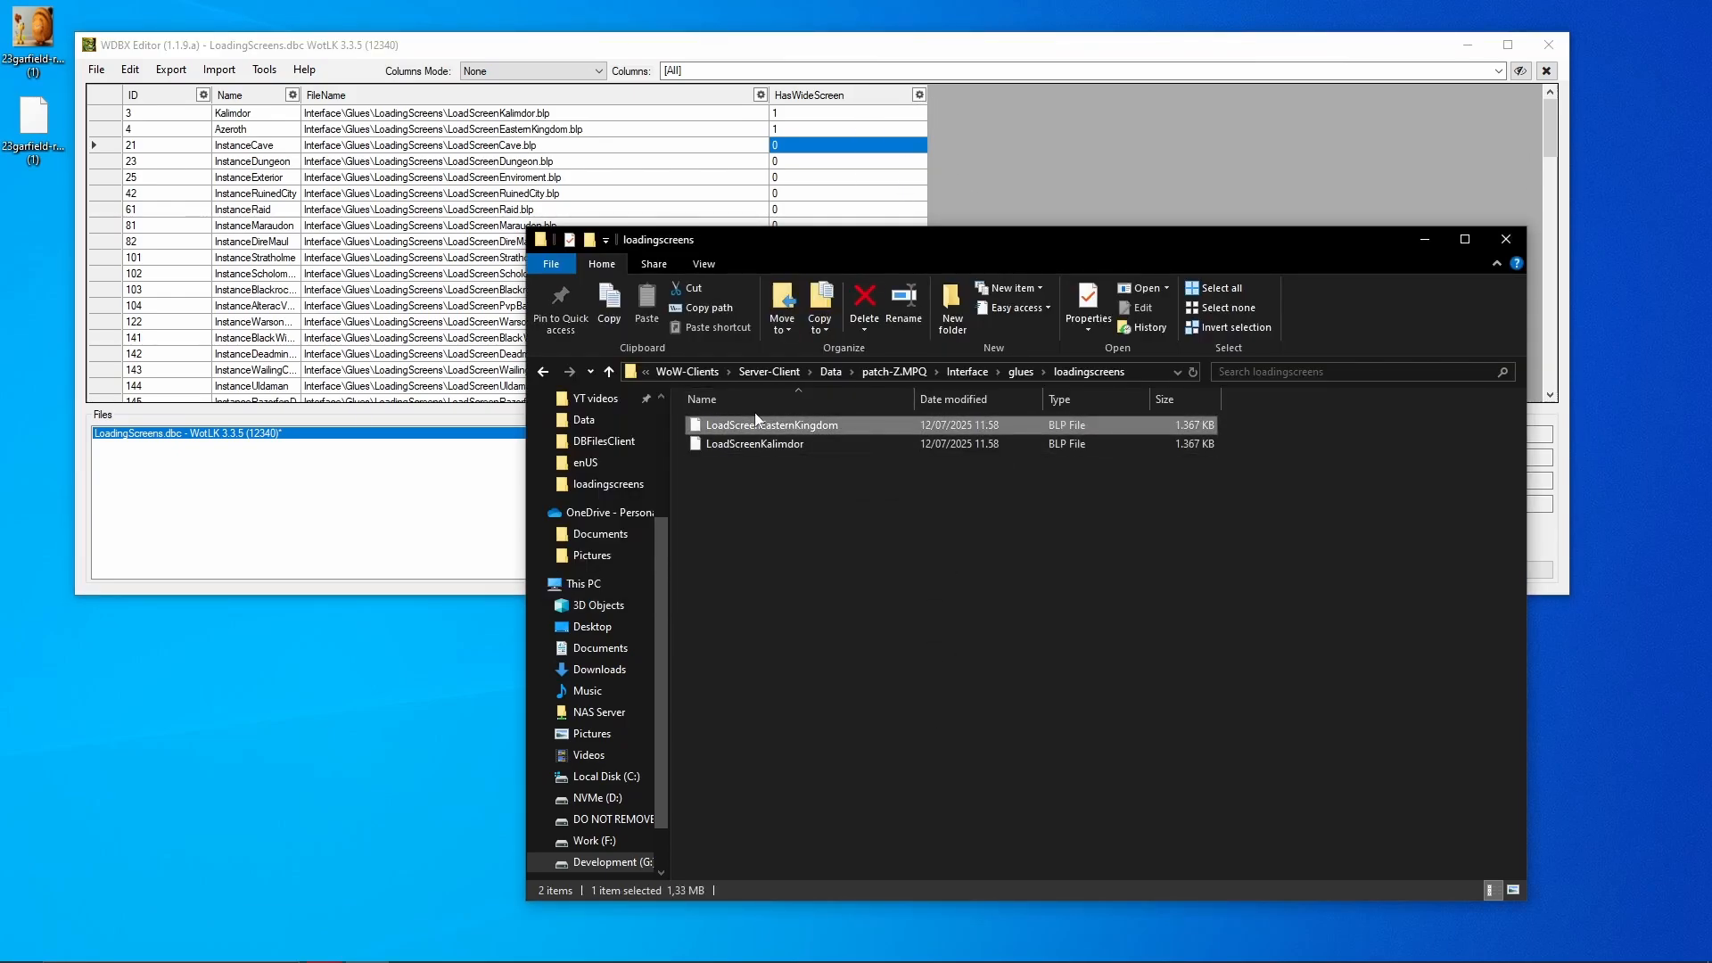
key("ctrl+c")
key("ctrl+v")
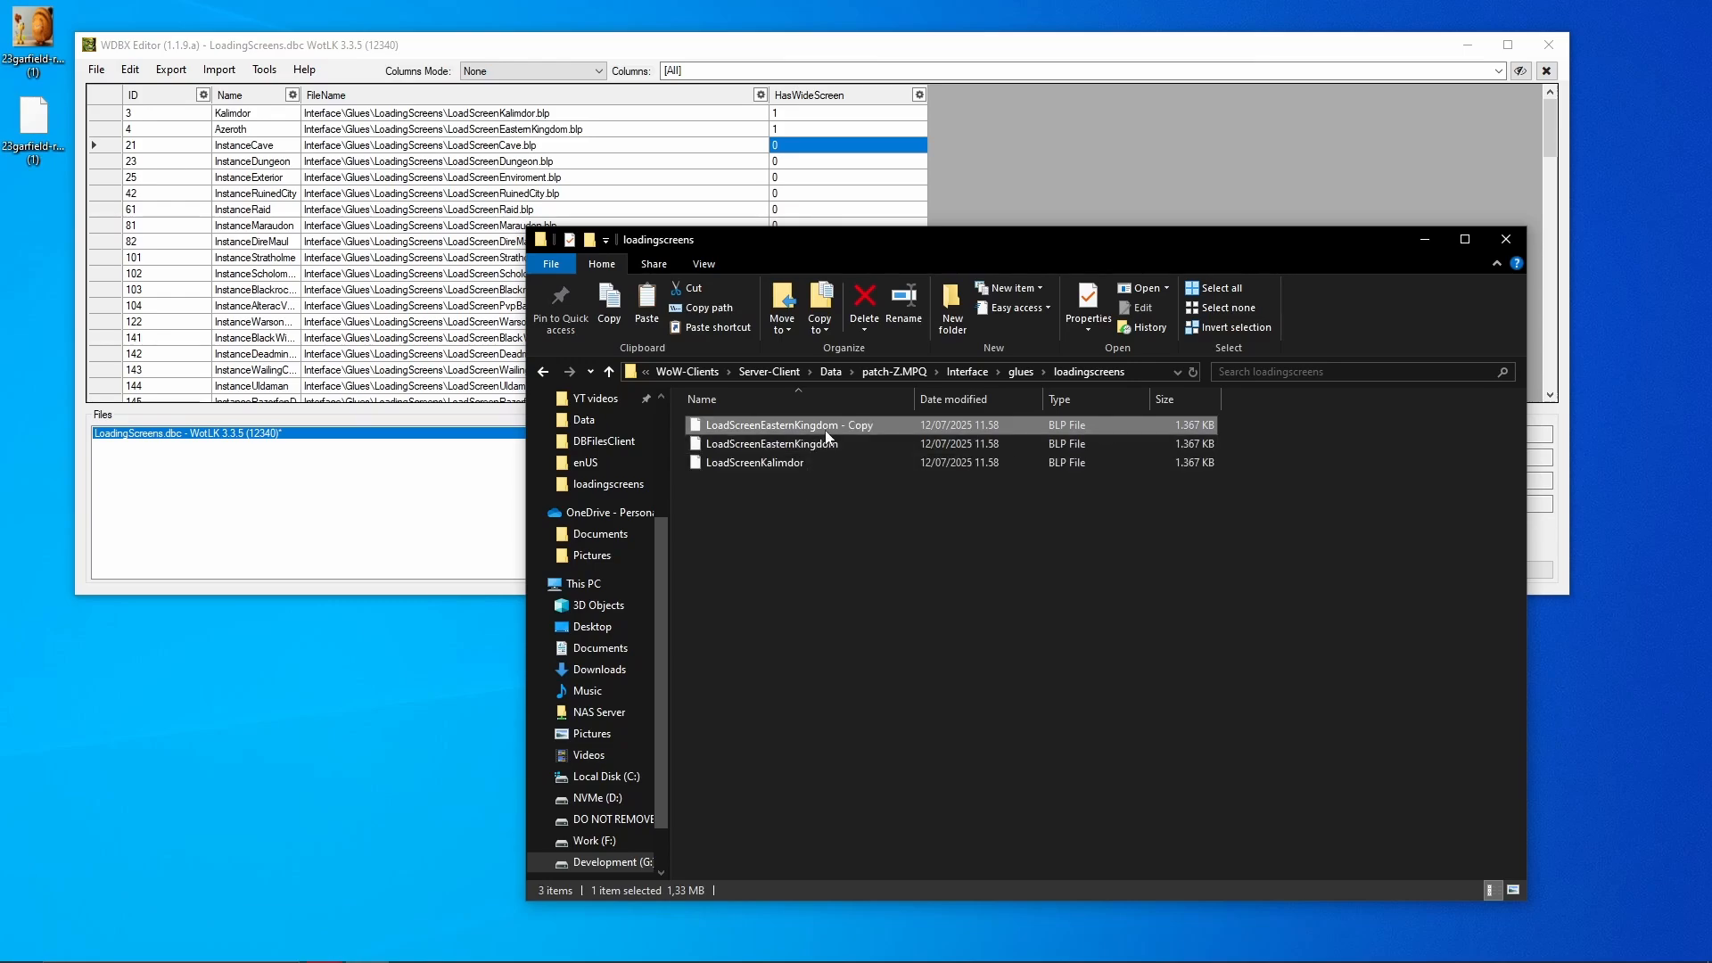
key("F2")
key("End")
key("BackSpace")
key("BackSpace")
key("BackSpace")
key("BackSpace")
key("BackSpace")
key("BackSpace")
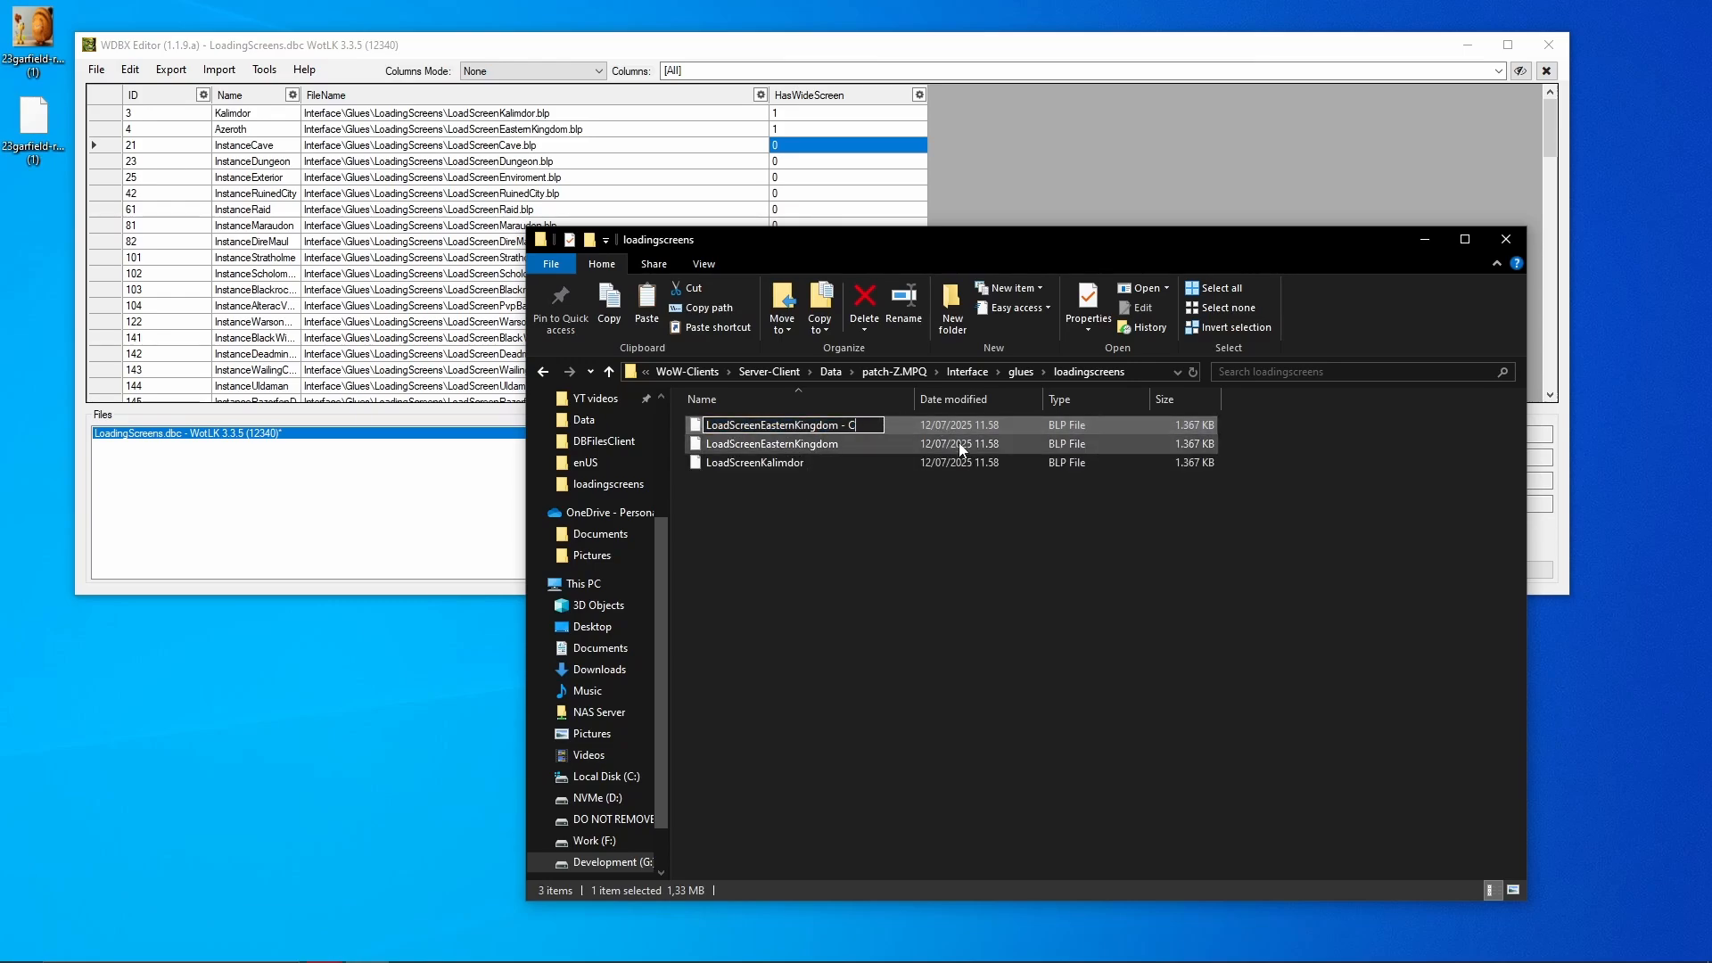
key("BackSpace")
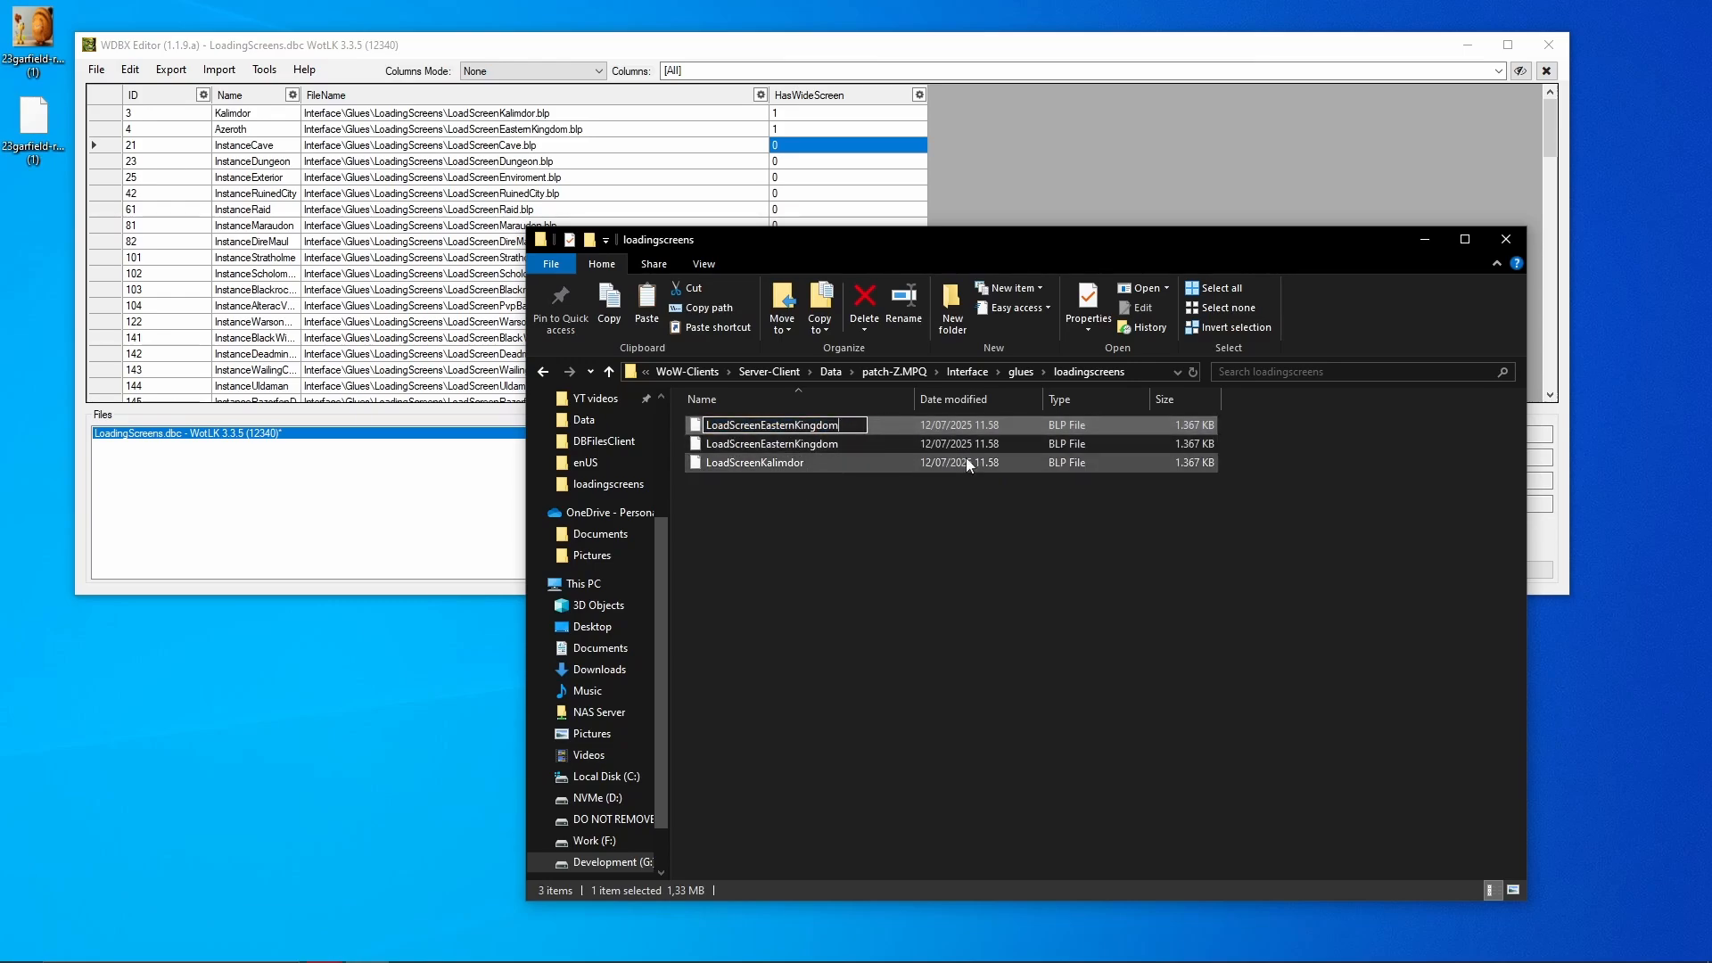
type("Wide")
key("Return")
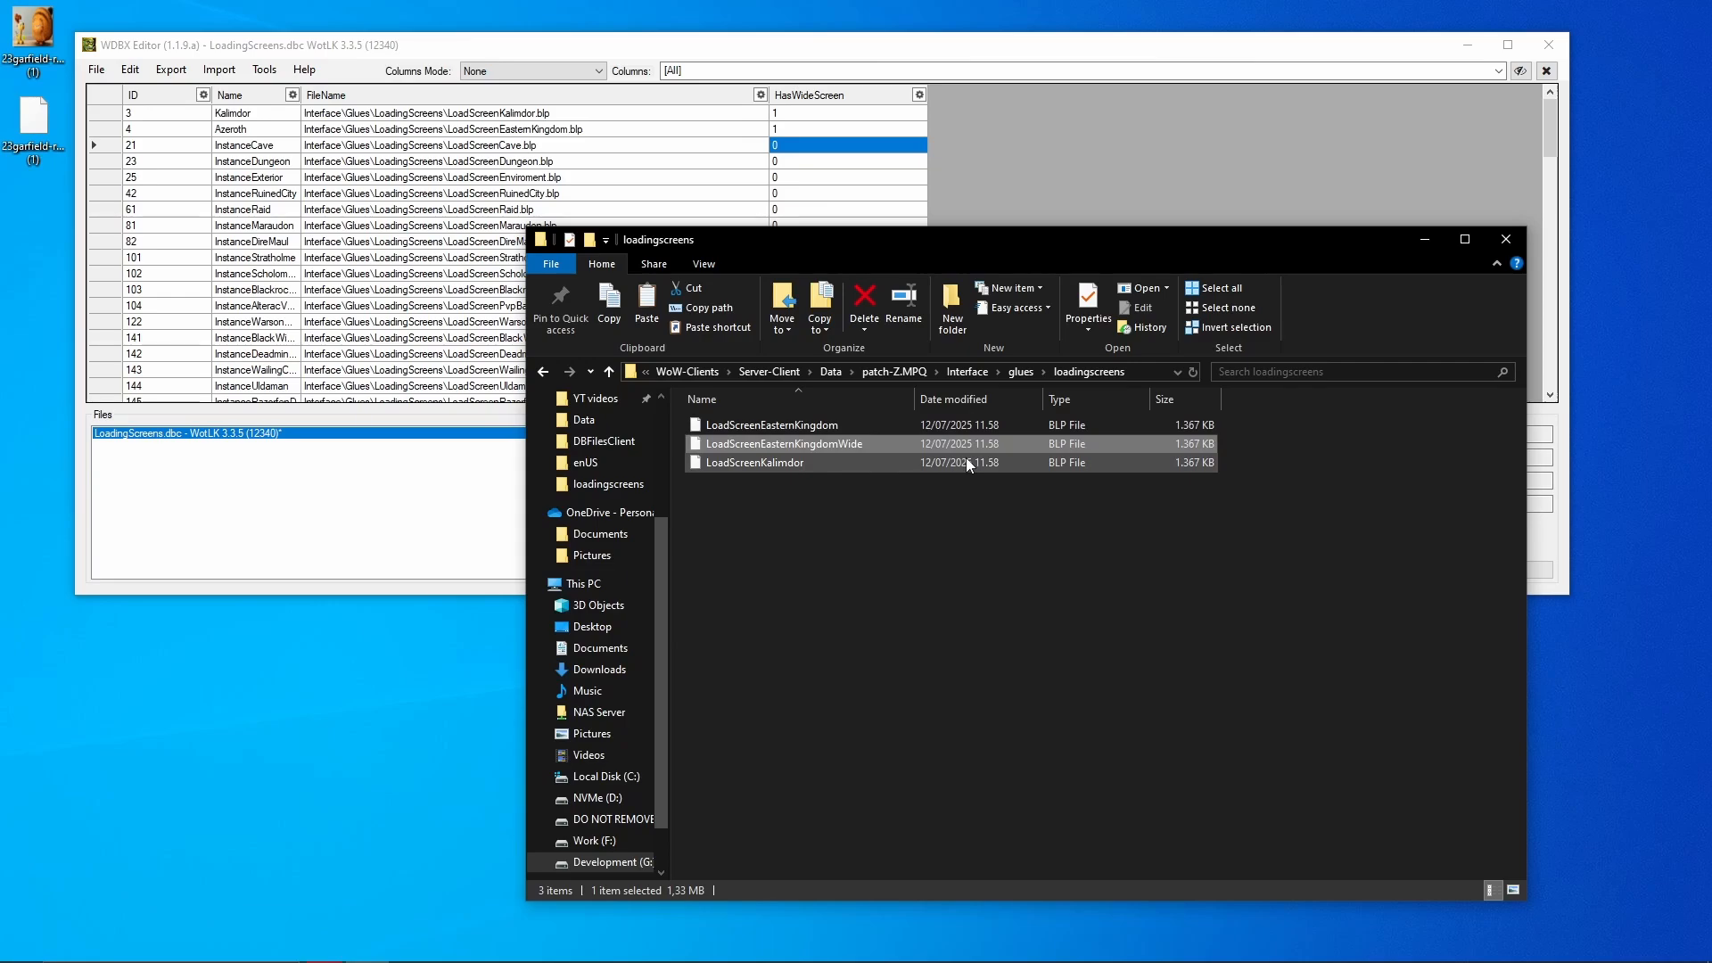
left_click(918, 570)
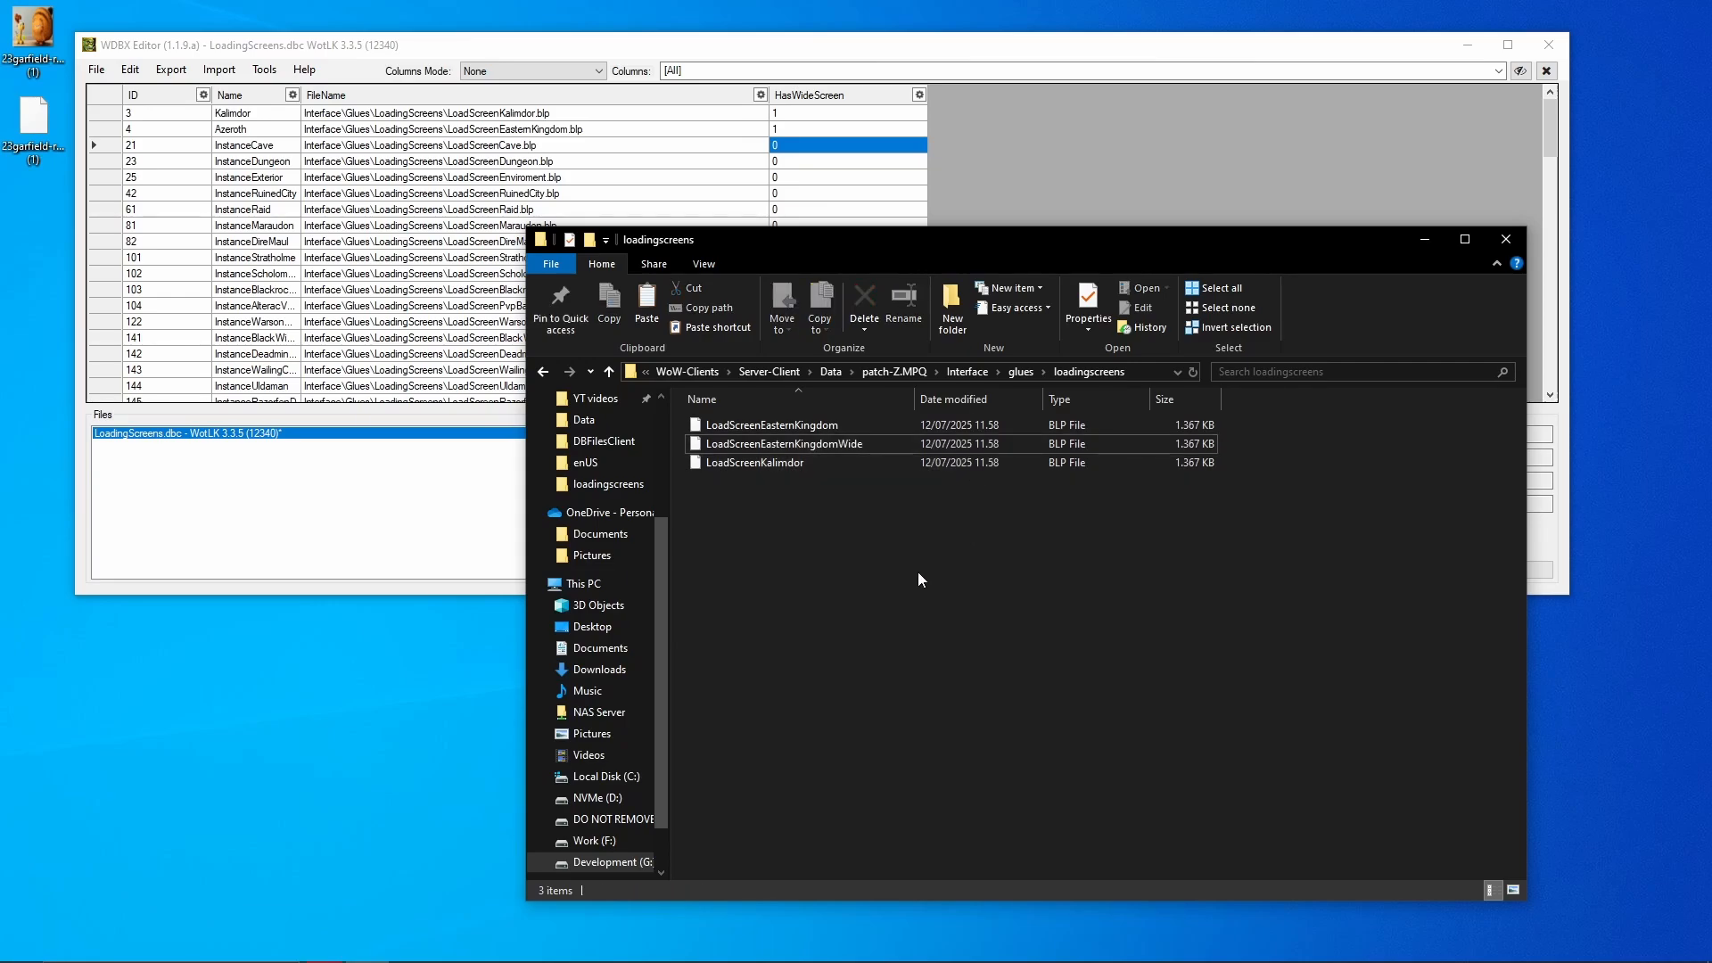
left_click(855, 444)
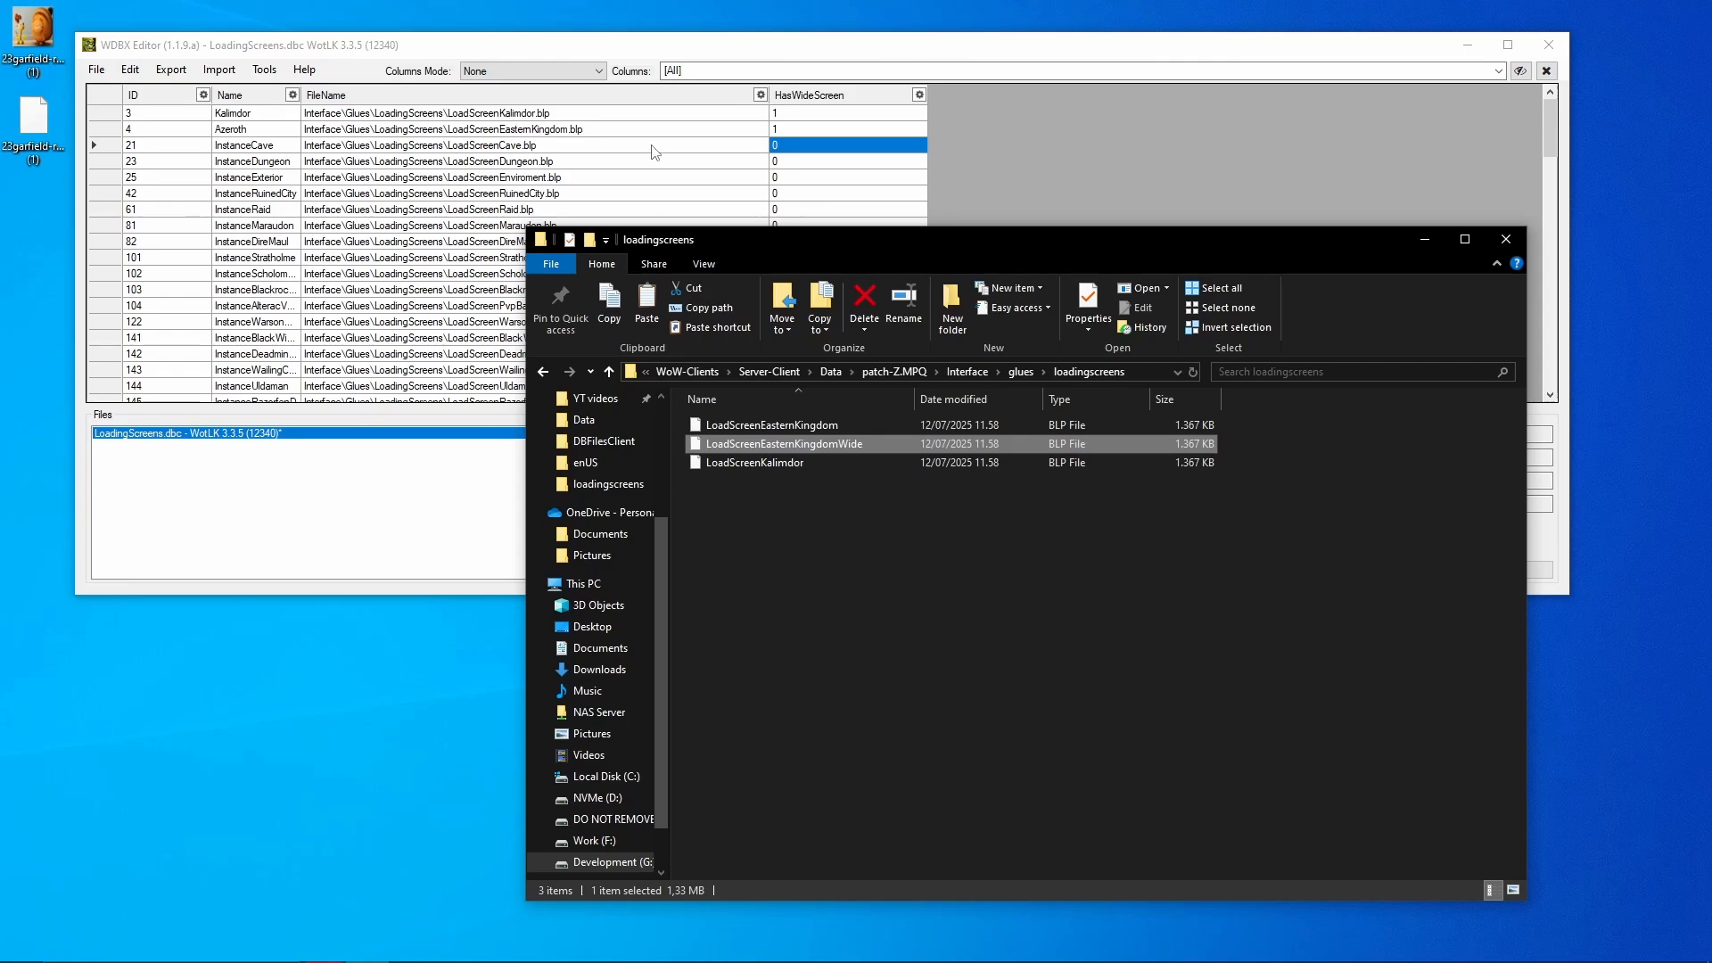
- Paste a Kalimdor copy, rename it LoadScreenKalimdorWide, and close WDBX Editor
left_click(811, 116)
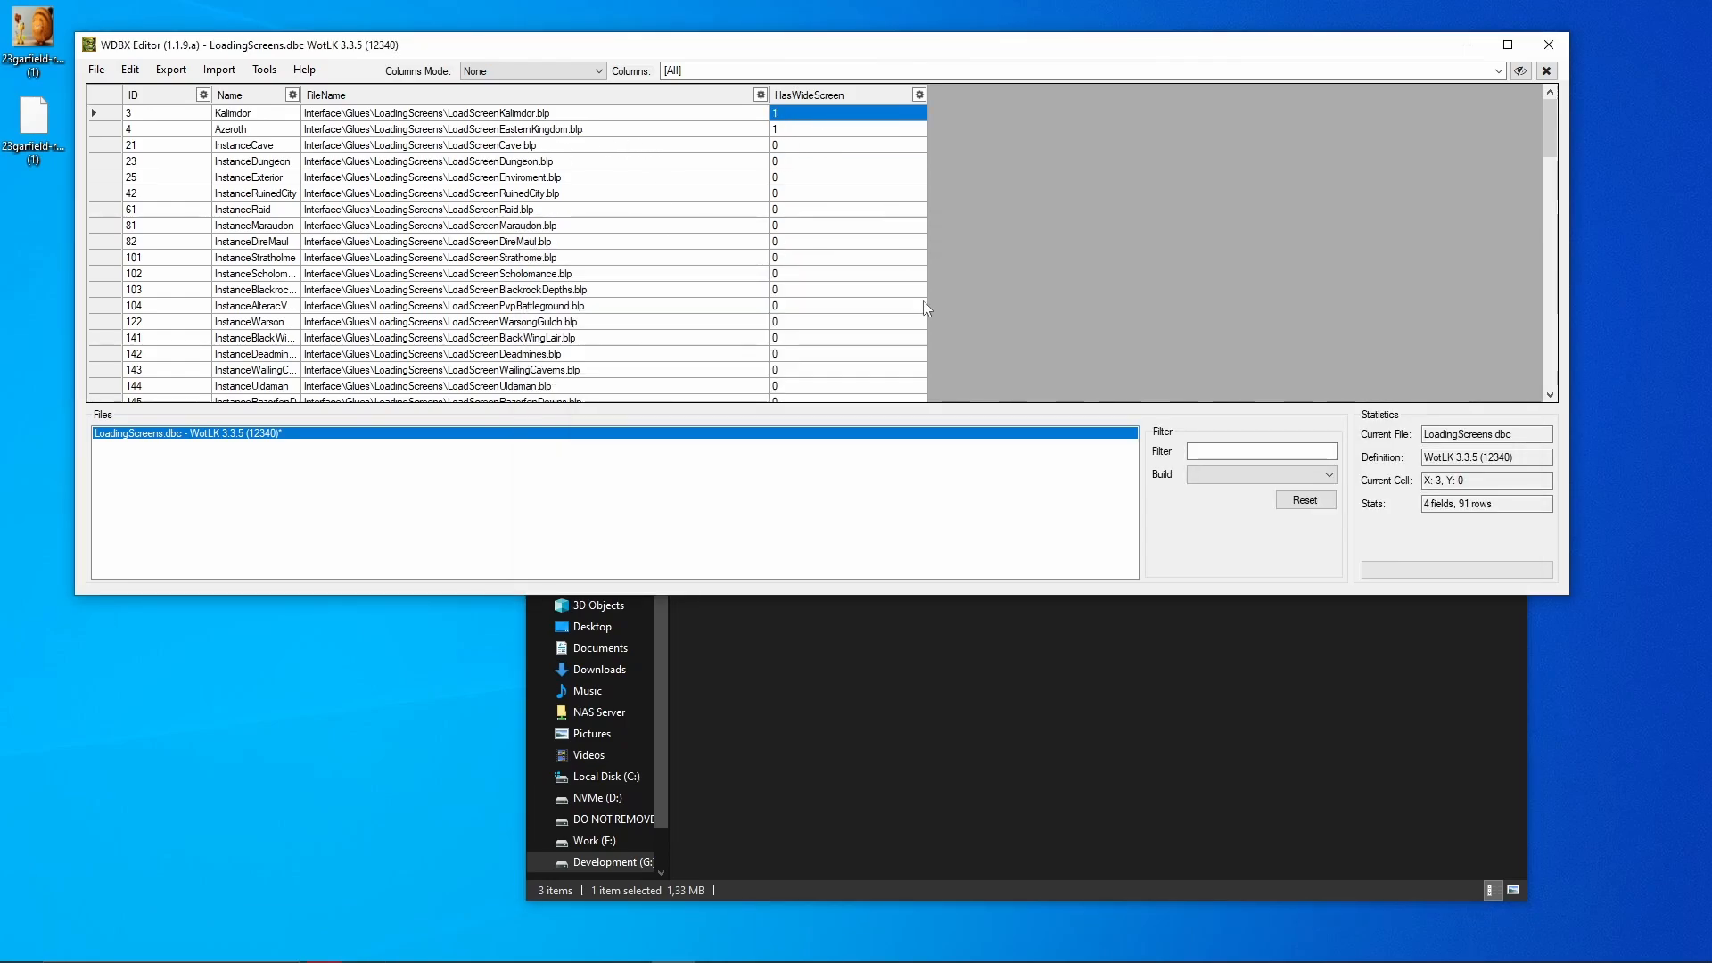
left_click(900, 606)
key("ctrl+v")
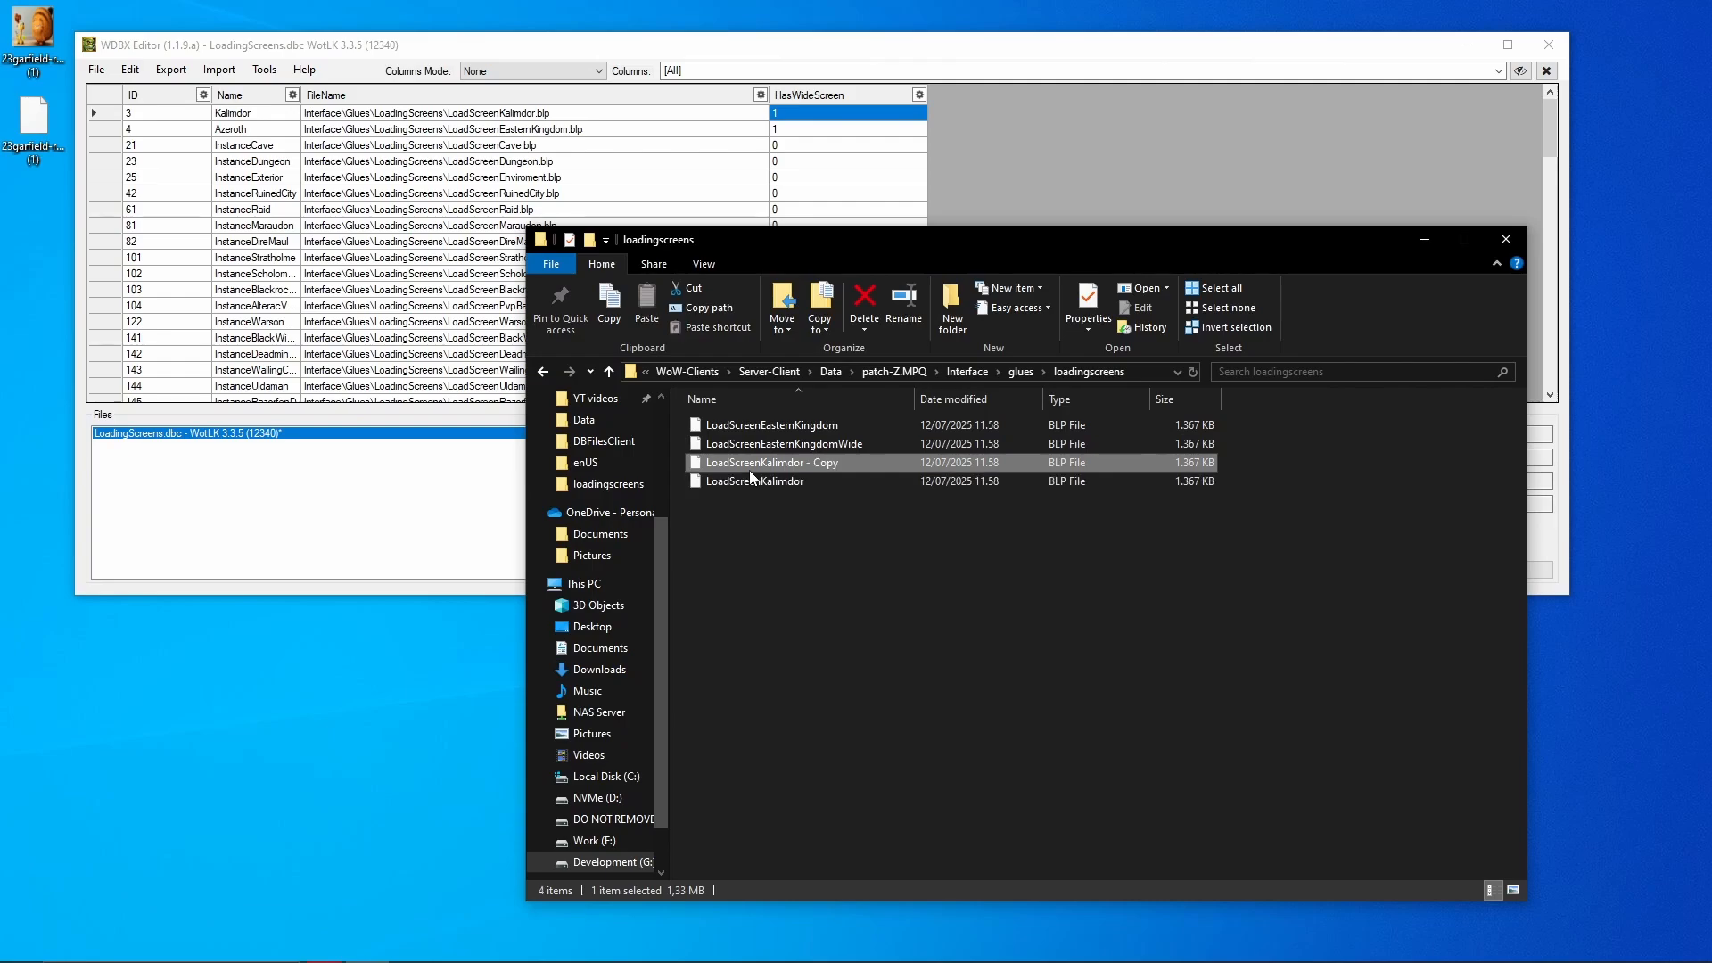
key("F2")
key("End")
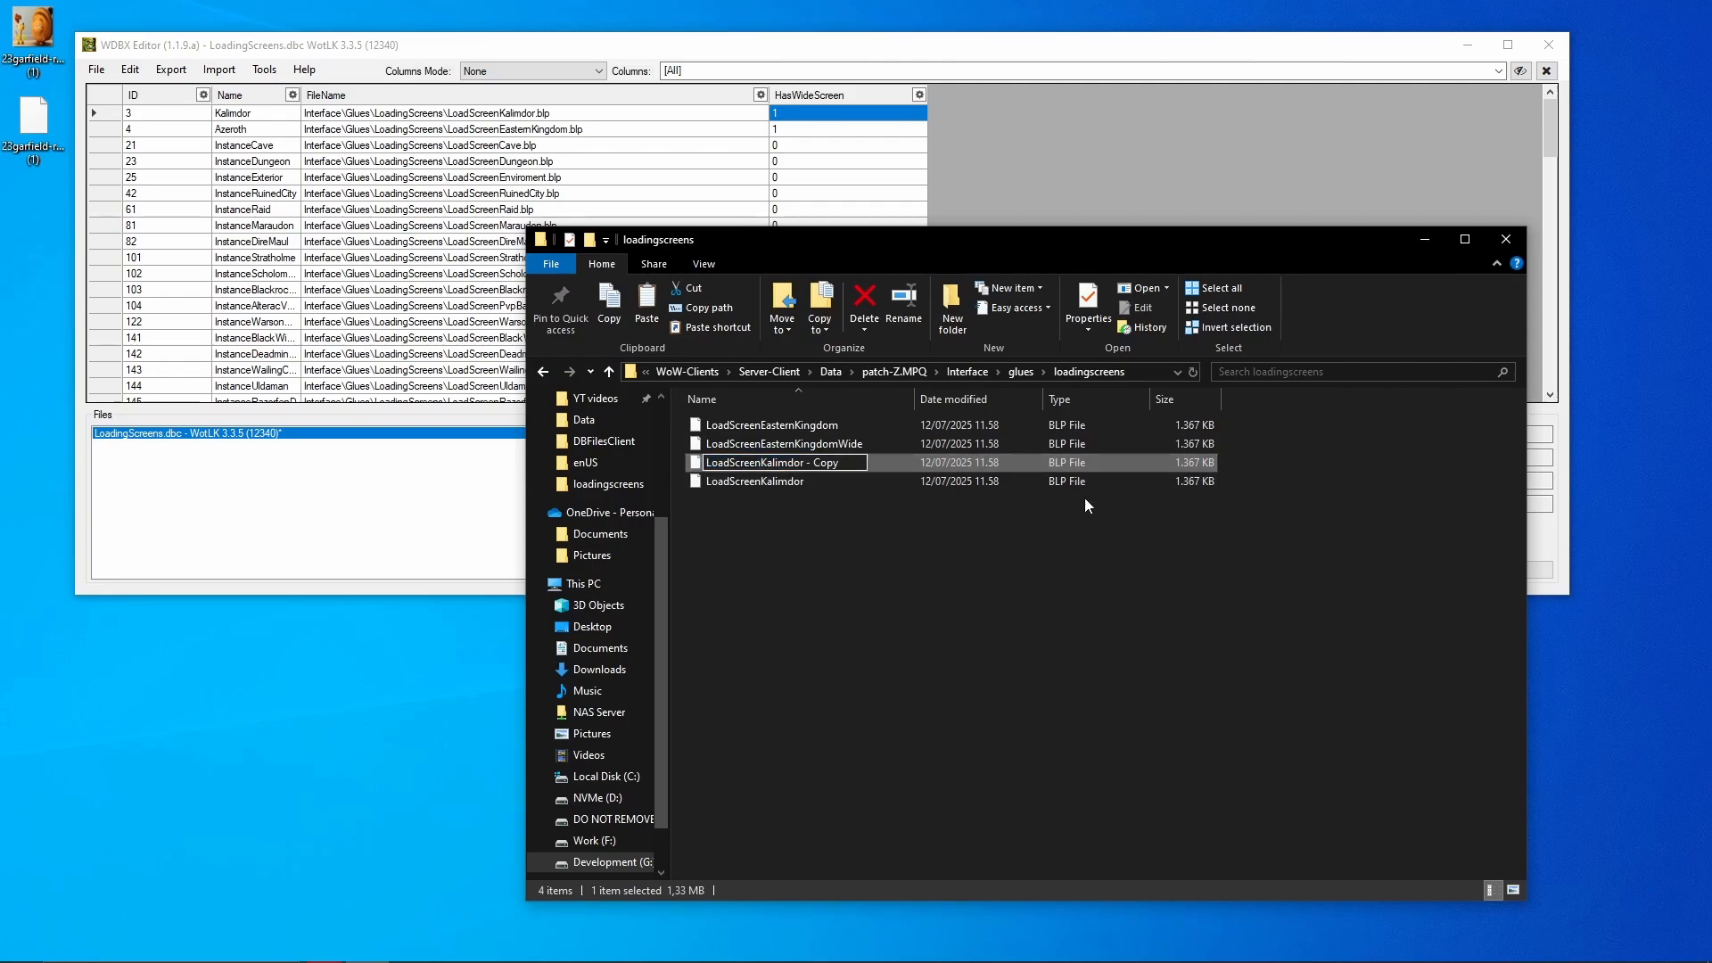
key("BackSpace")
key("BackSpace")
key("BackSpace")
key("BackSpace")
key("BackSpace")
key("BackSpace")
type("Wide")
key("Return")
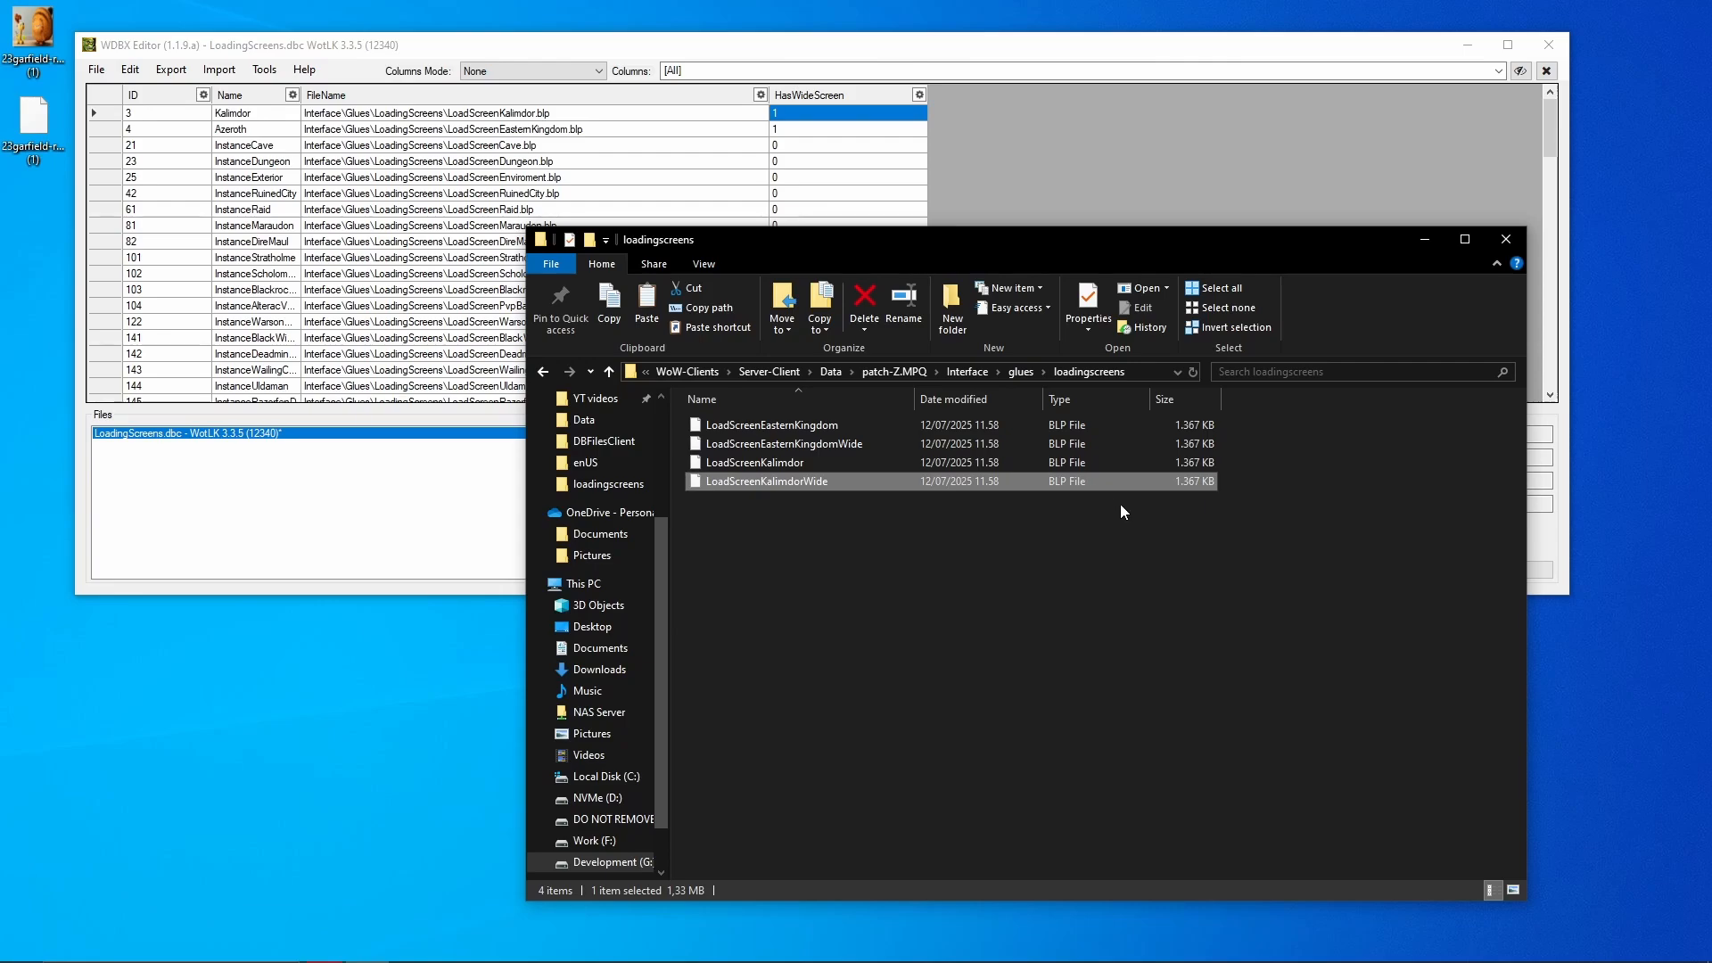
left_click(1122, 510)
left_click(1449, 141)
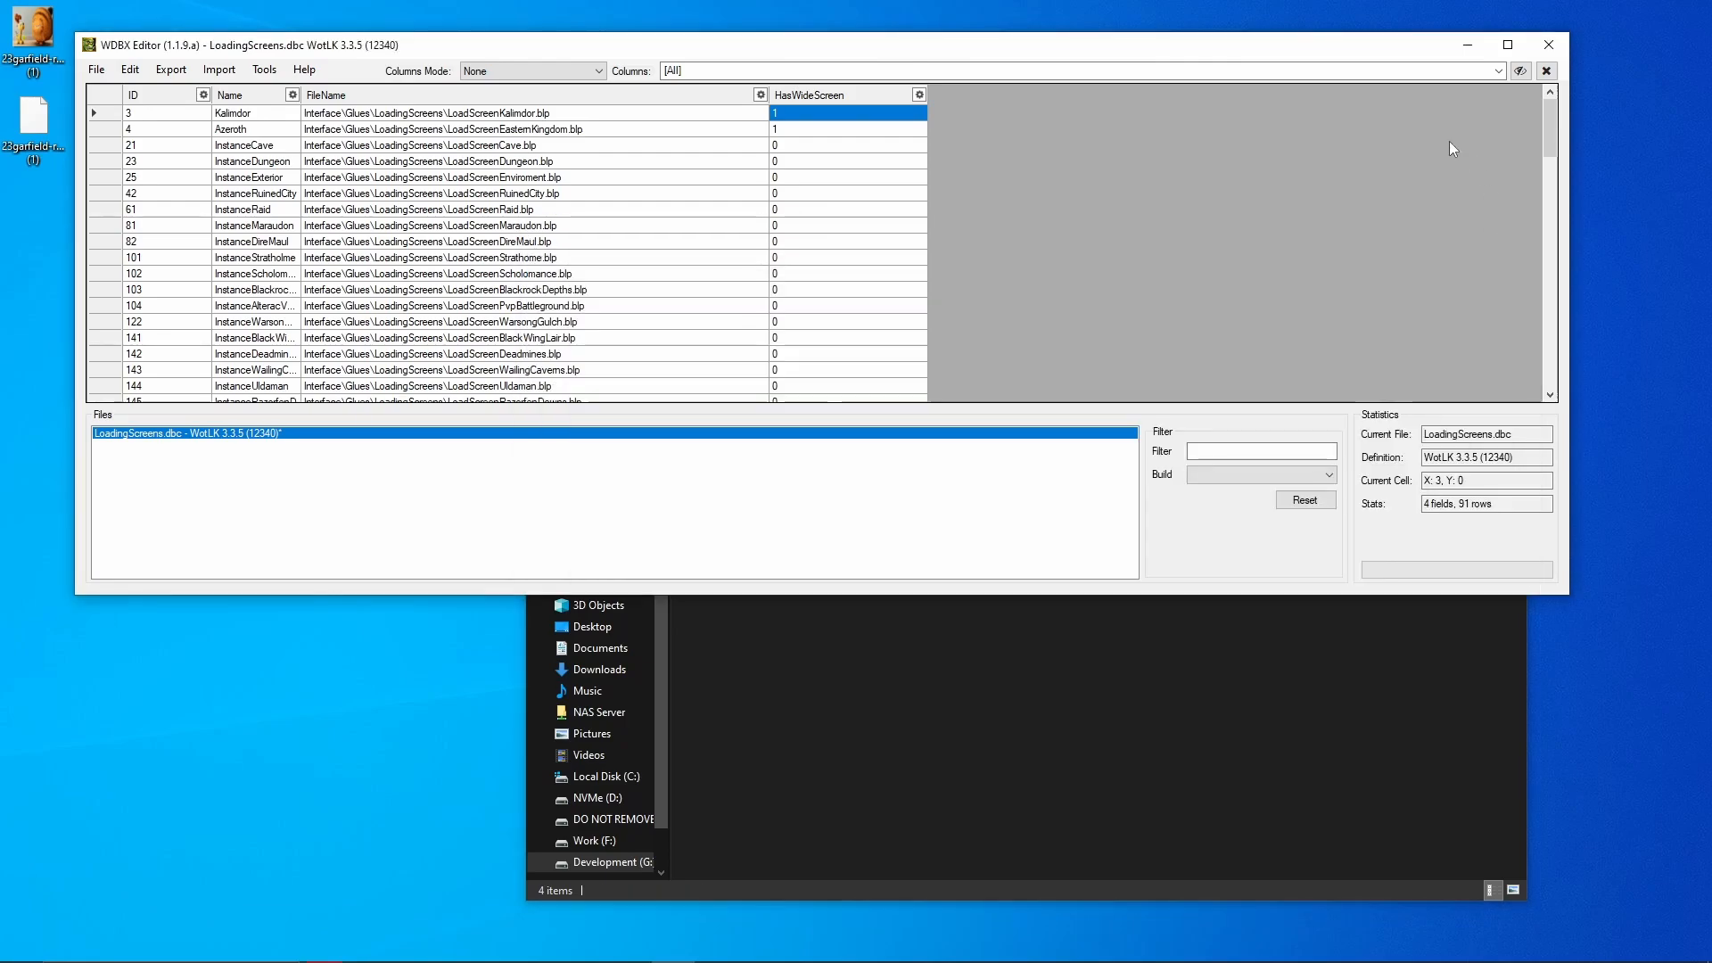
left_click(1549, 44)
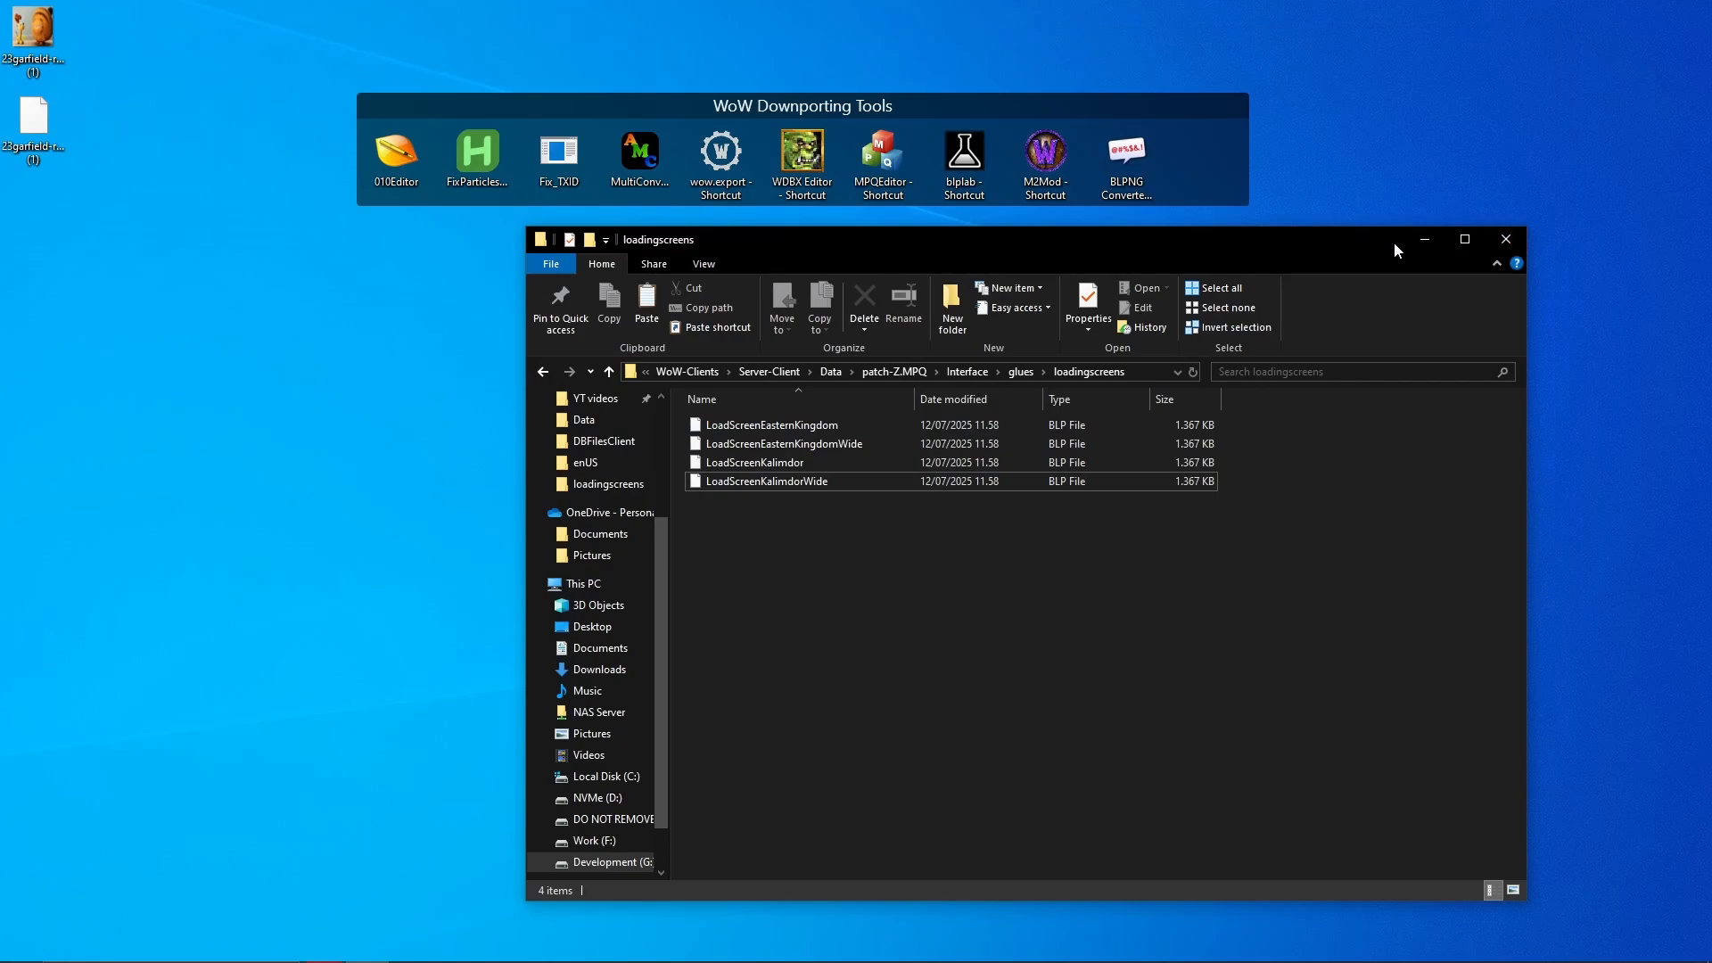
- Launch World of Warcraft, log in with the account name, and enter the world
left_click(1431, 237)
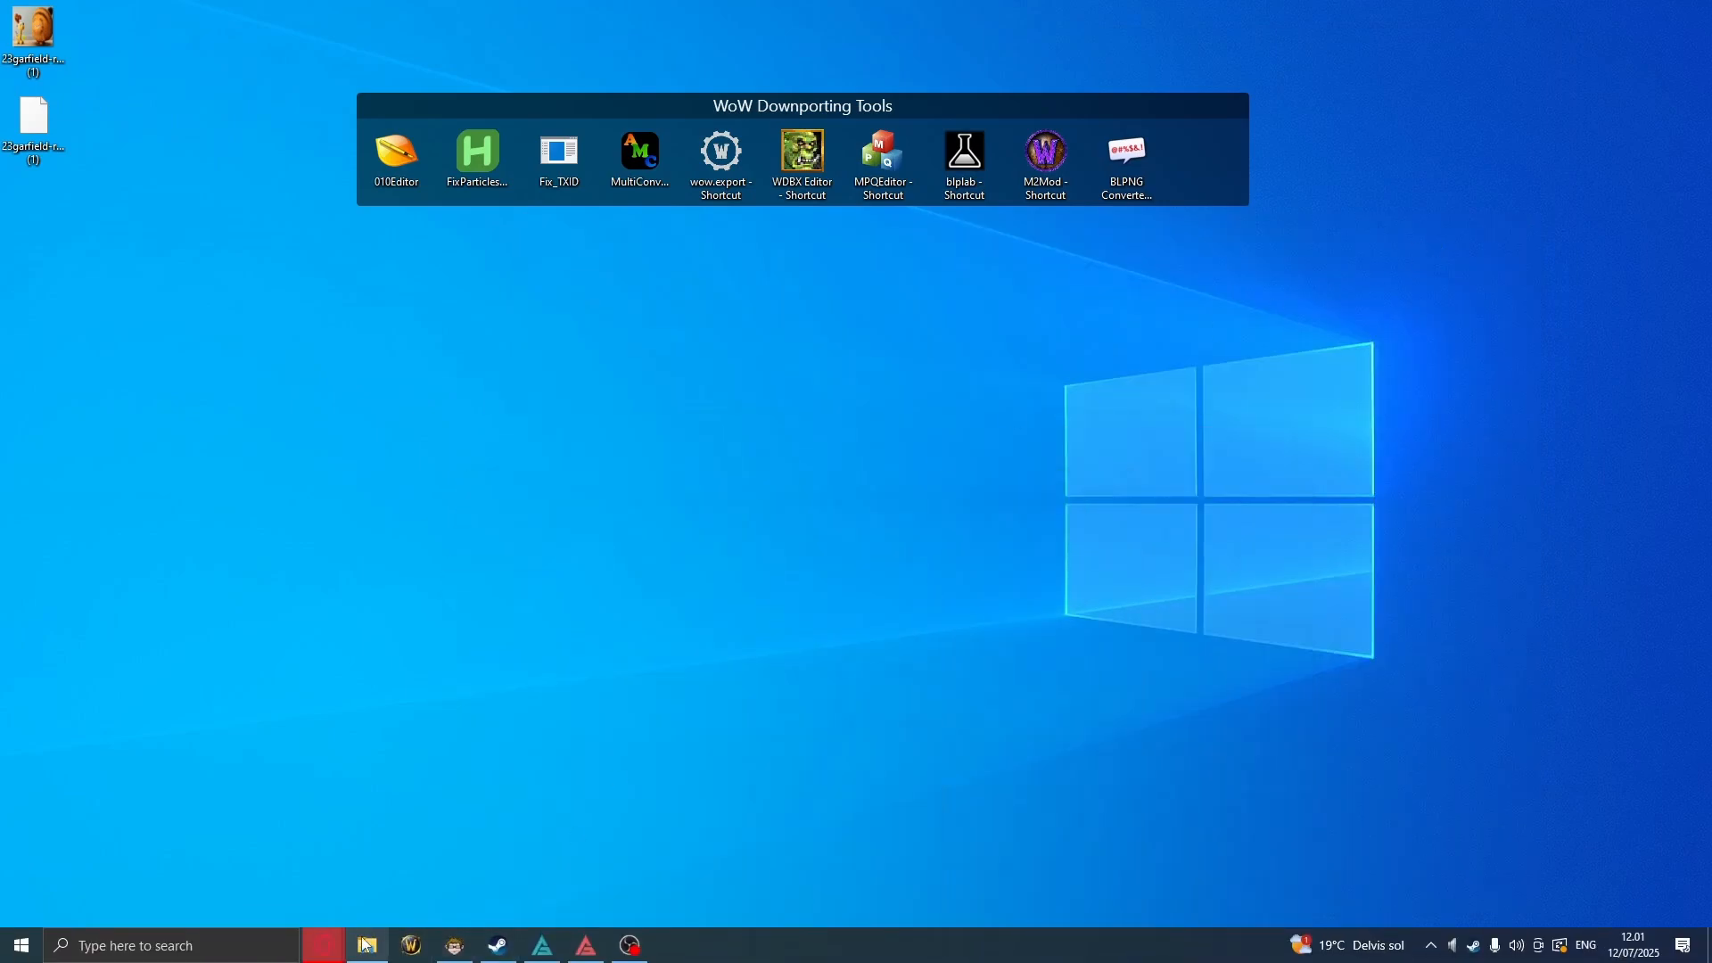
left_click(366, 945)
left_click(411, 945)
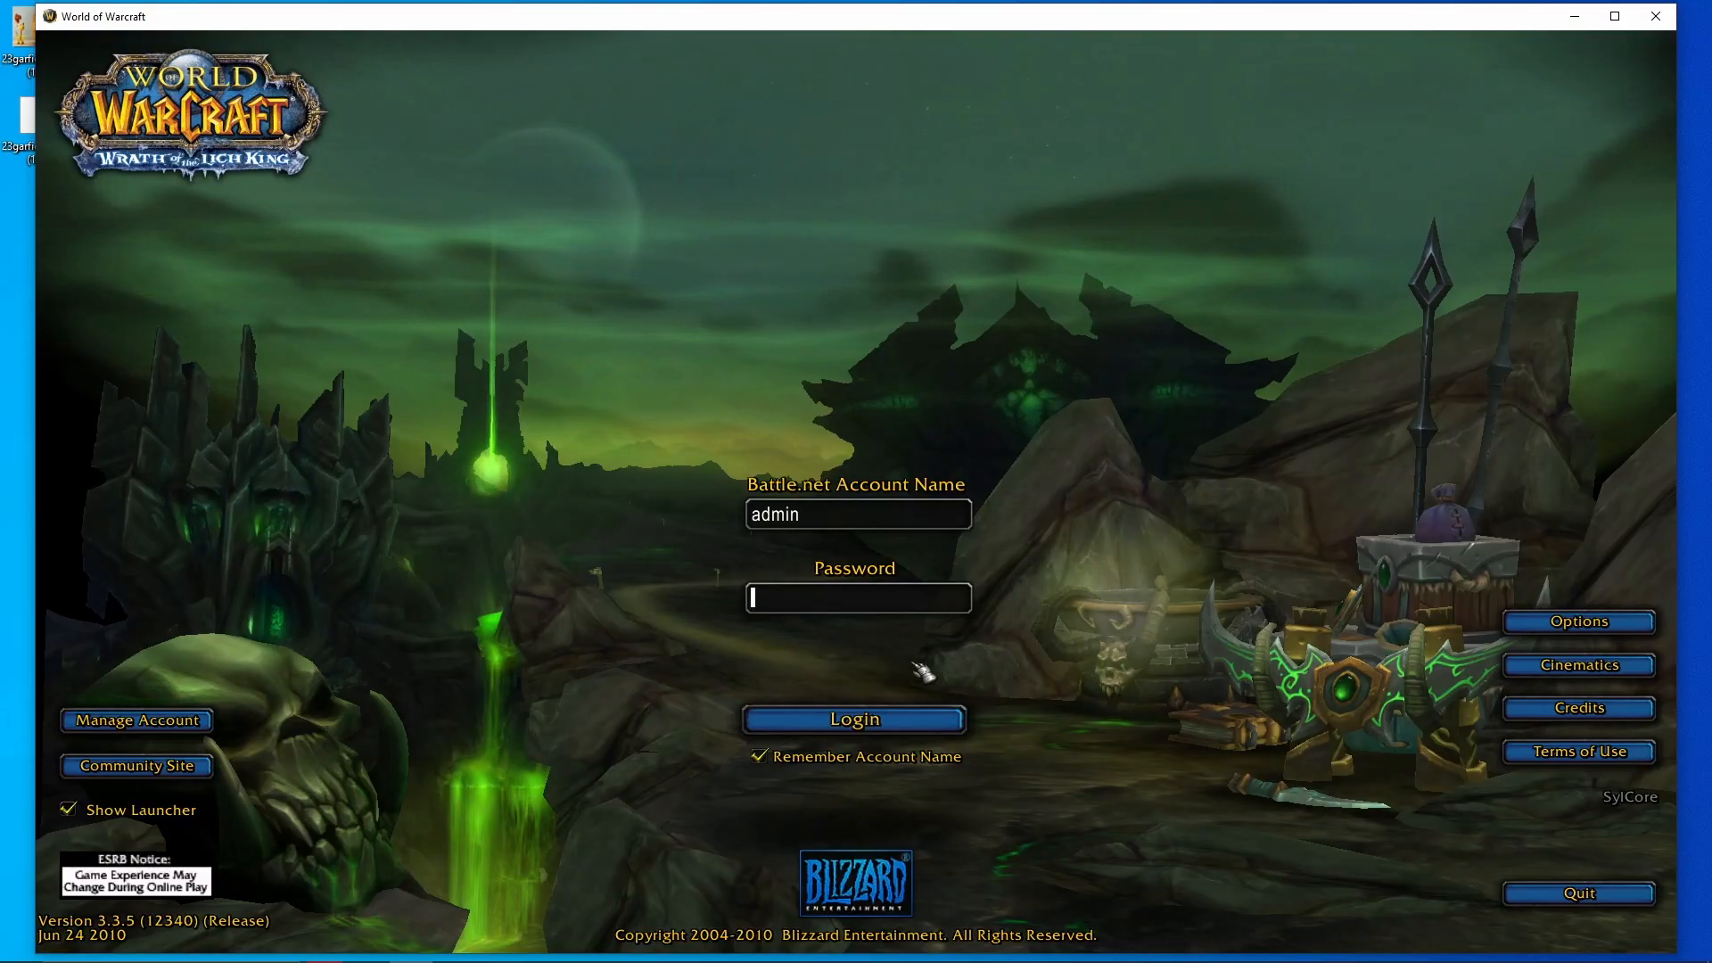
type("admin")
key("Return")
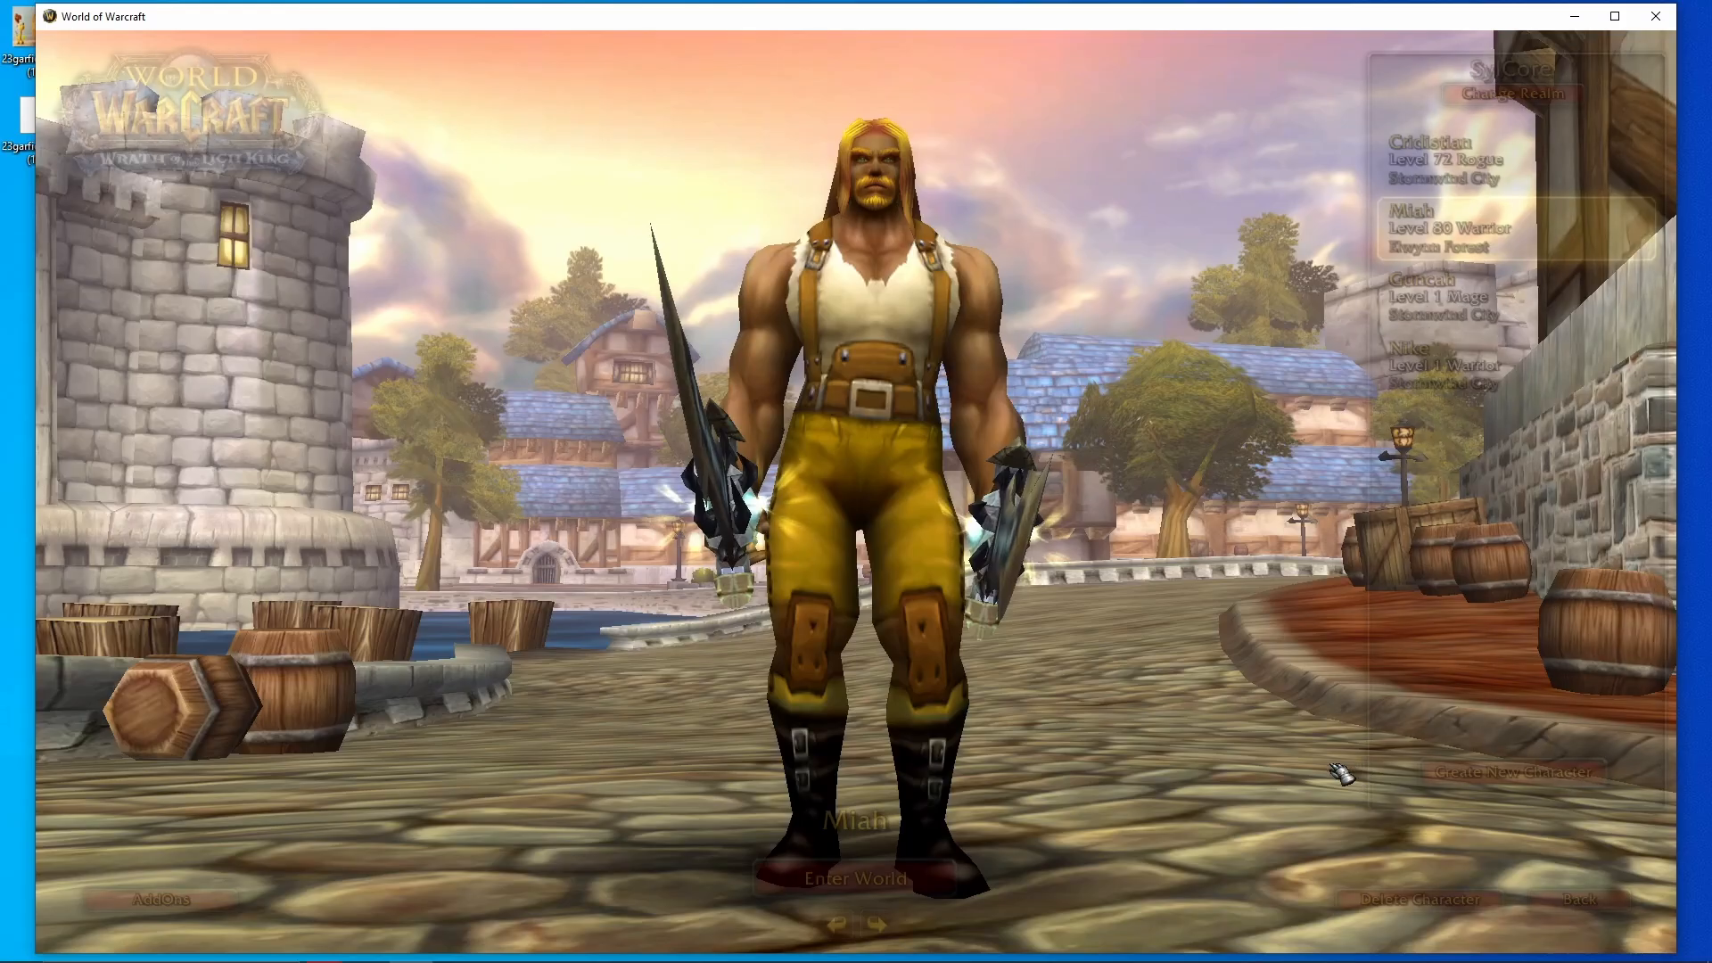
key("Return")
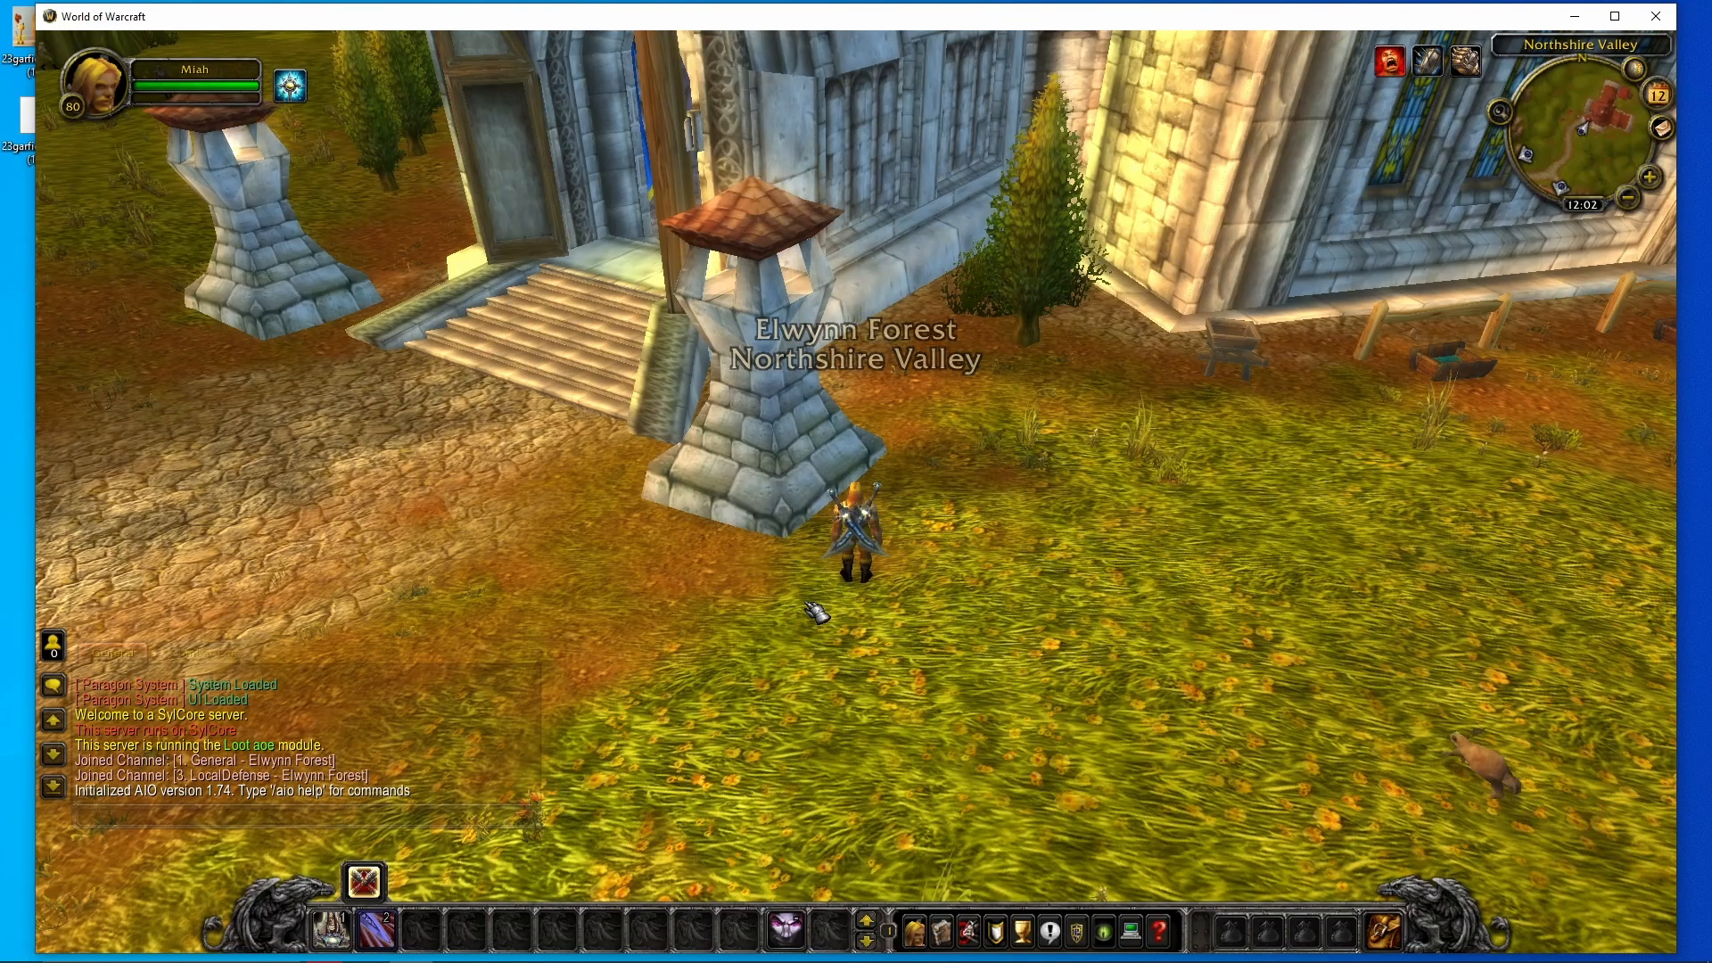
- Teleport to Stormwind with .tele stormwind and turn the camera toward another street
key("Return")
type(".tele ")
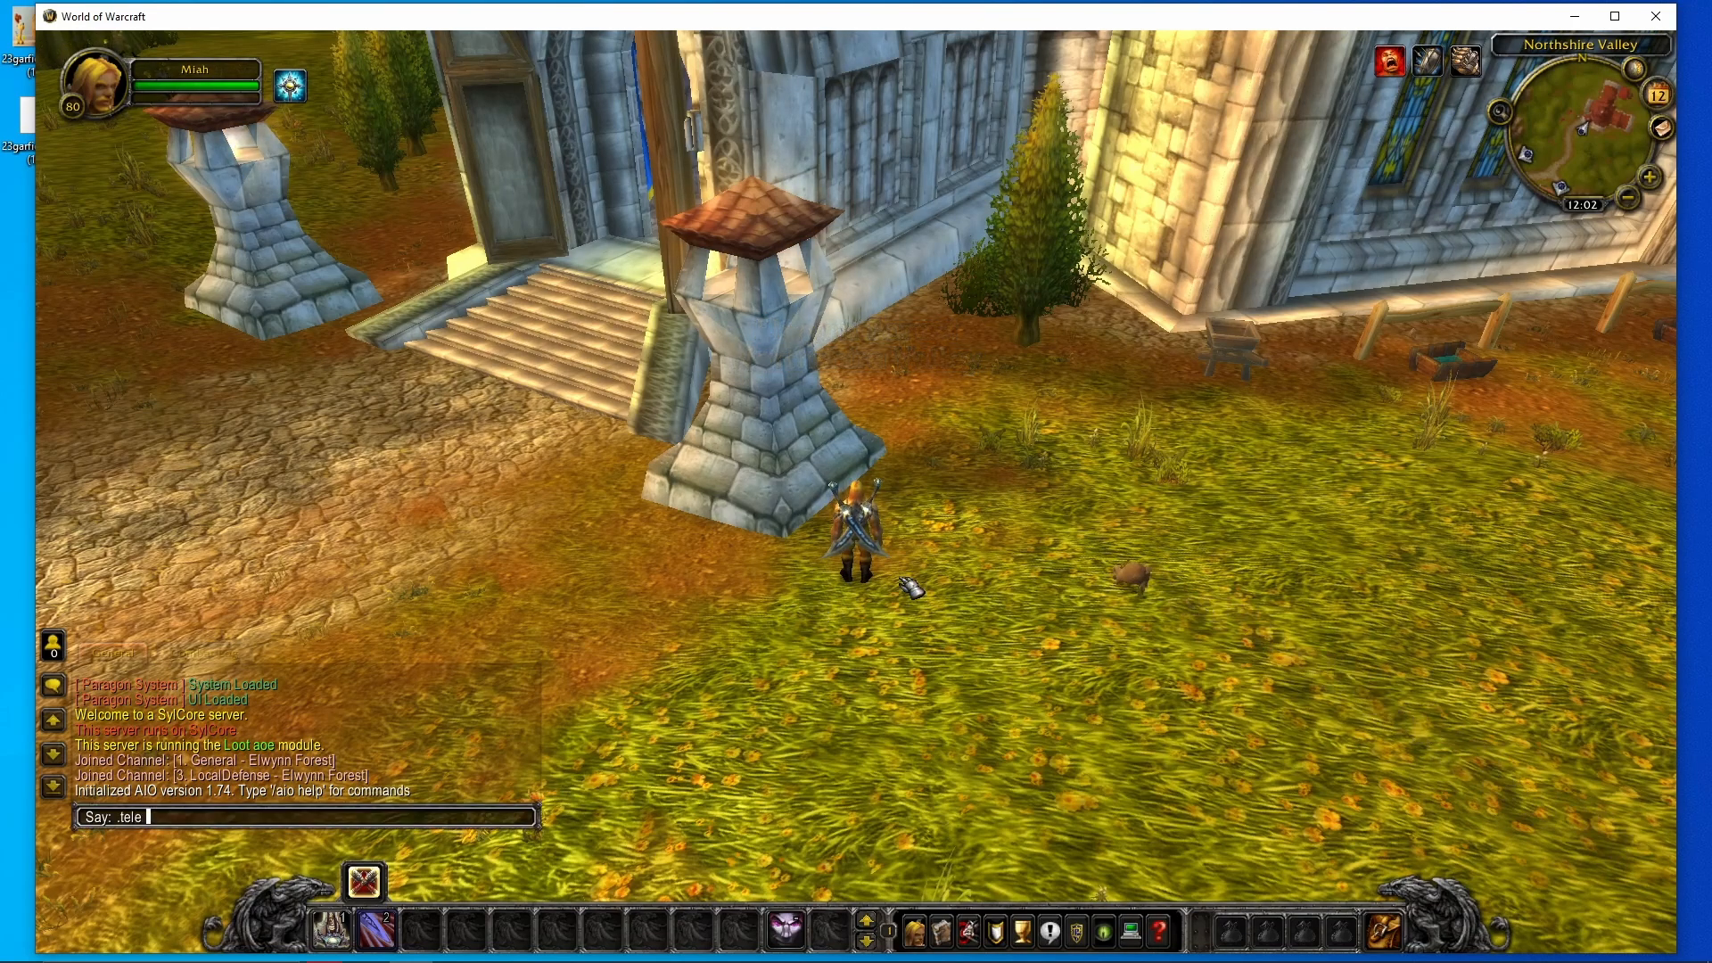
type("stormwind")
key("Return")
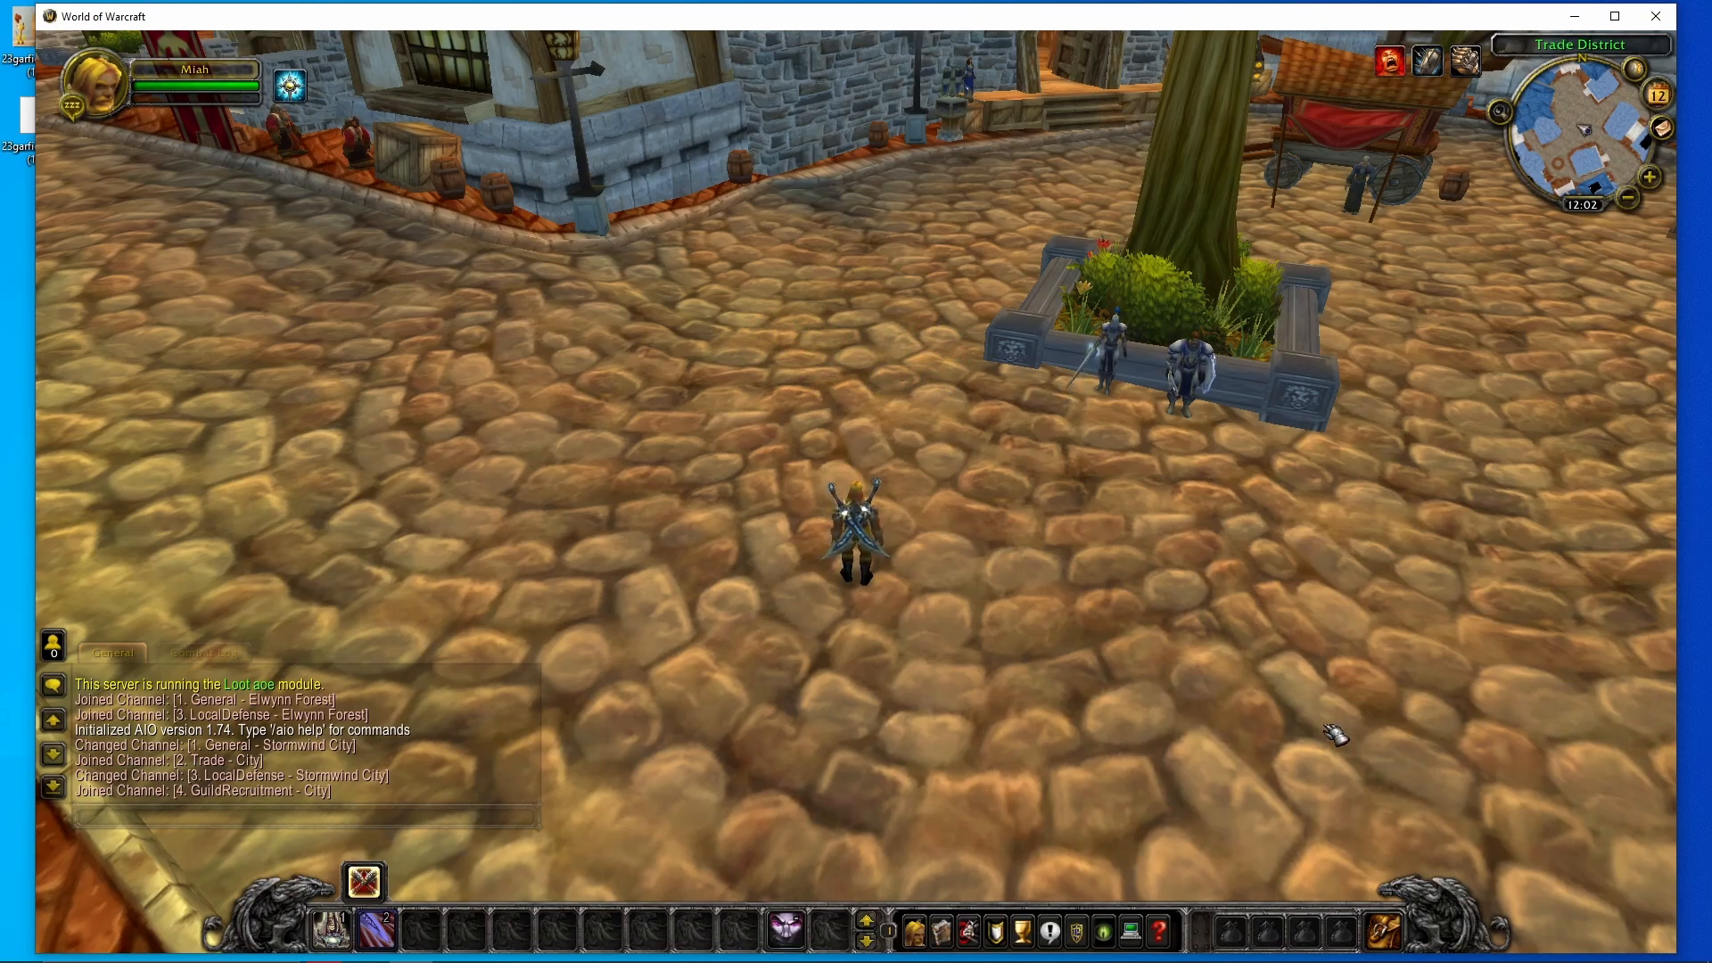
left_click_drag(1336, 734, 1227, 692)
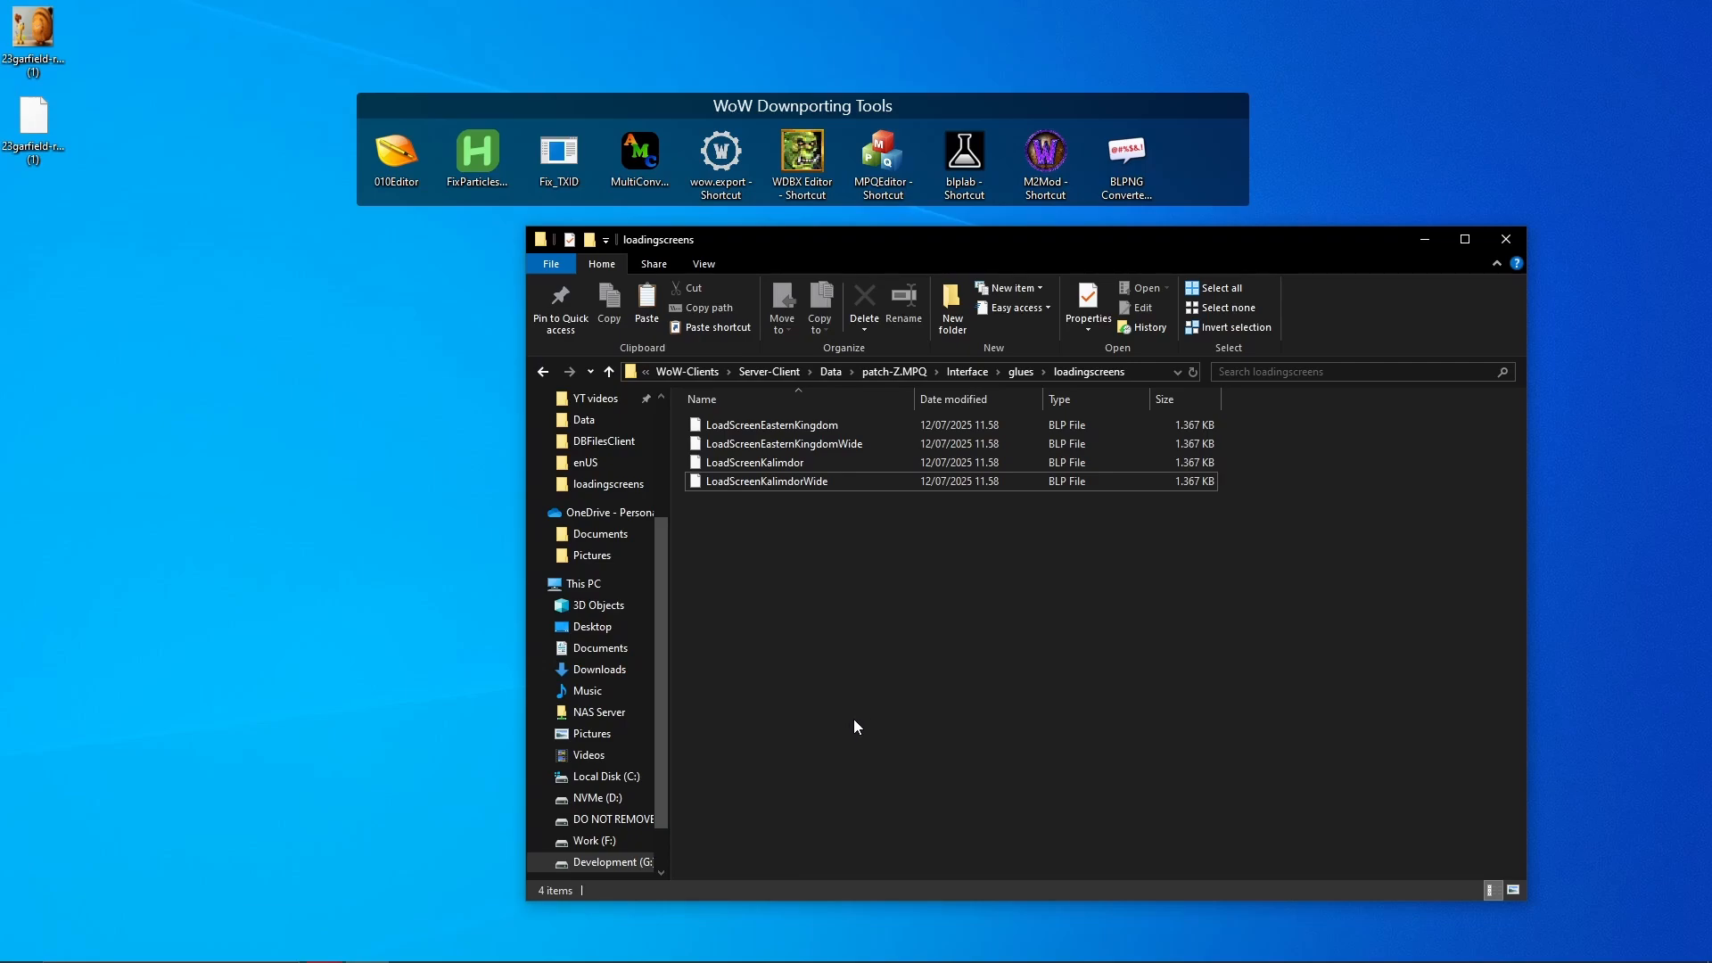
- Open LoadingScreens.dbc from DBFilesClient in WDBX Editor with the WotLK 3.3.5 definition
mouse_move(454, 958)
double_click(803, 152)
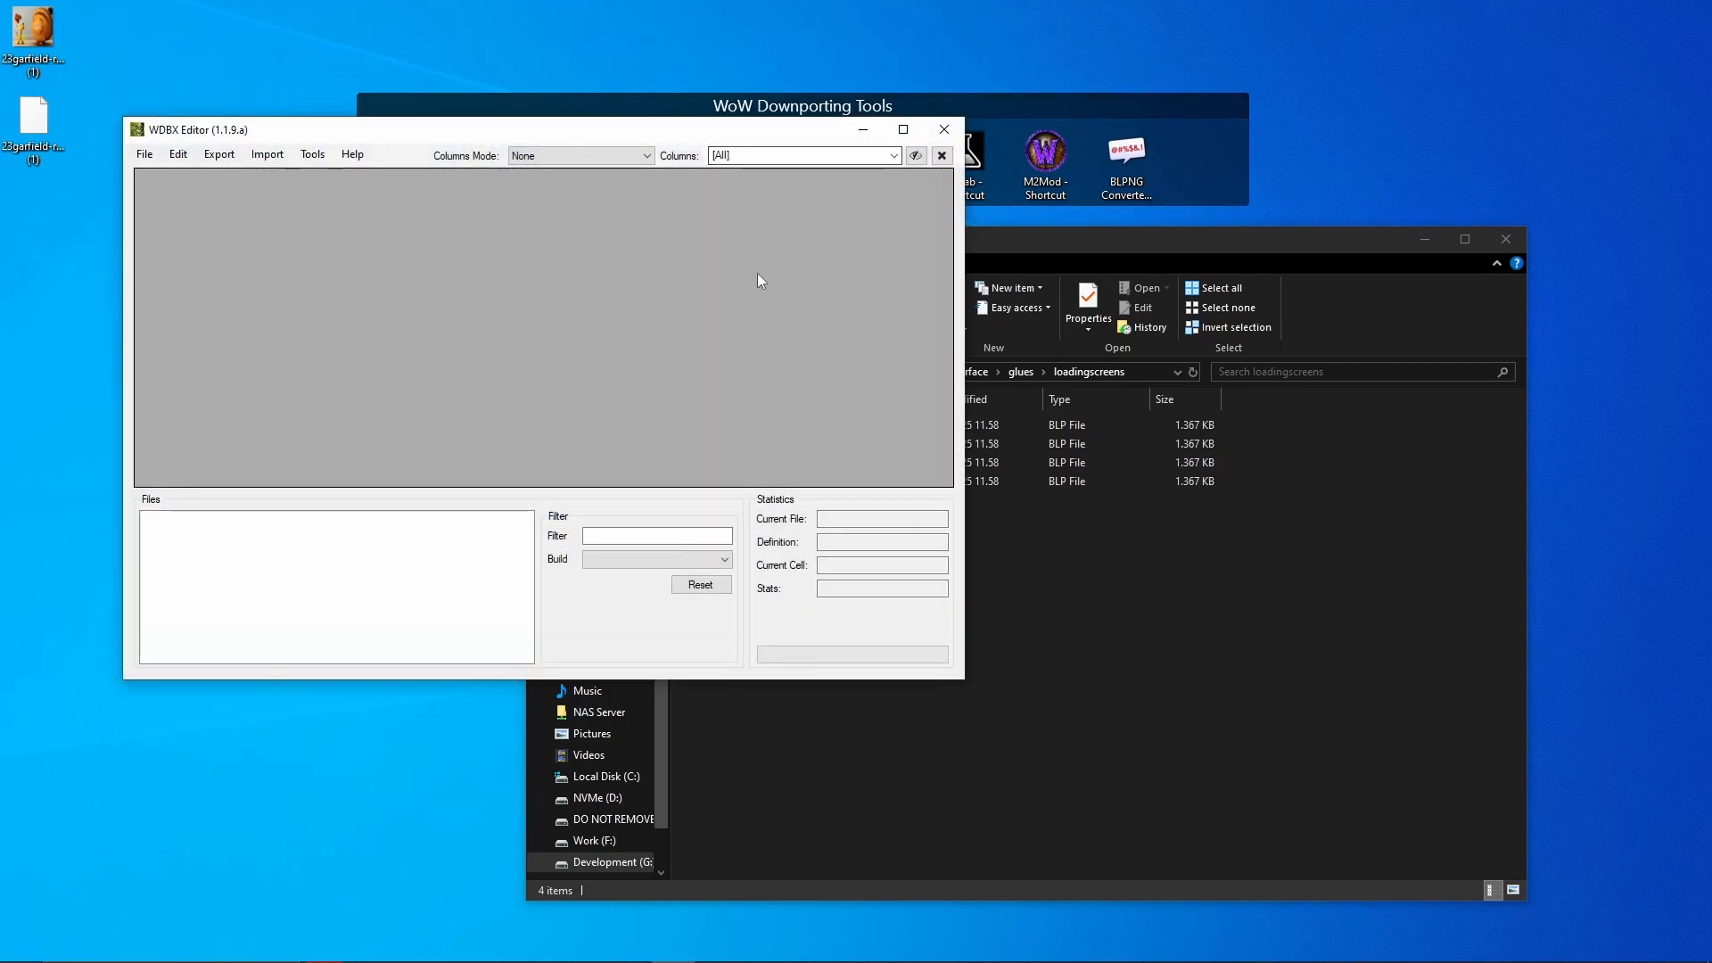
left_click(945, 131)
key("super")
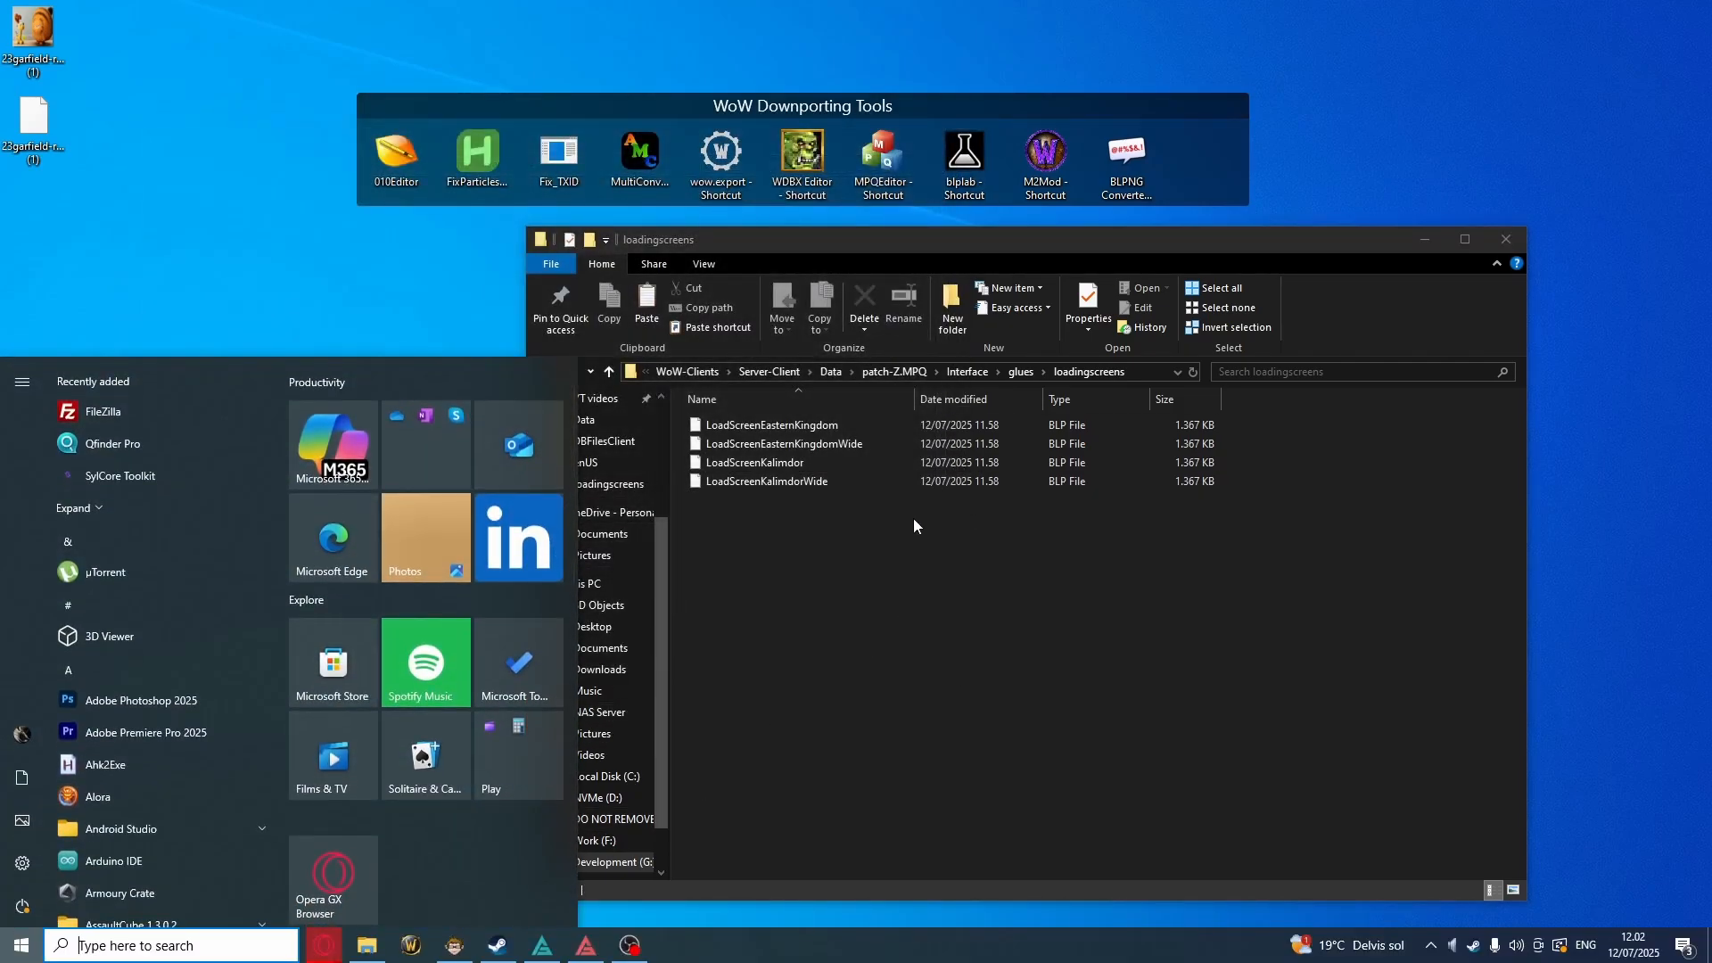
left_click(367, 946)
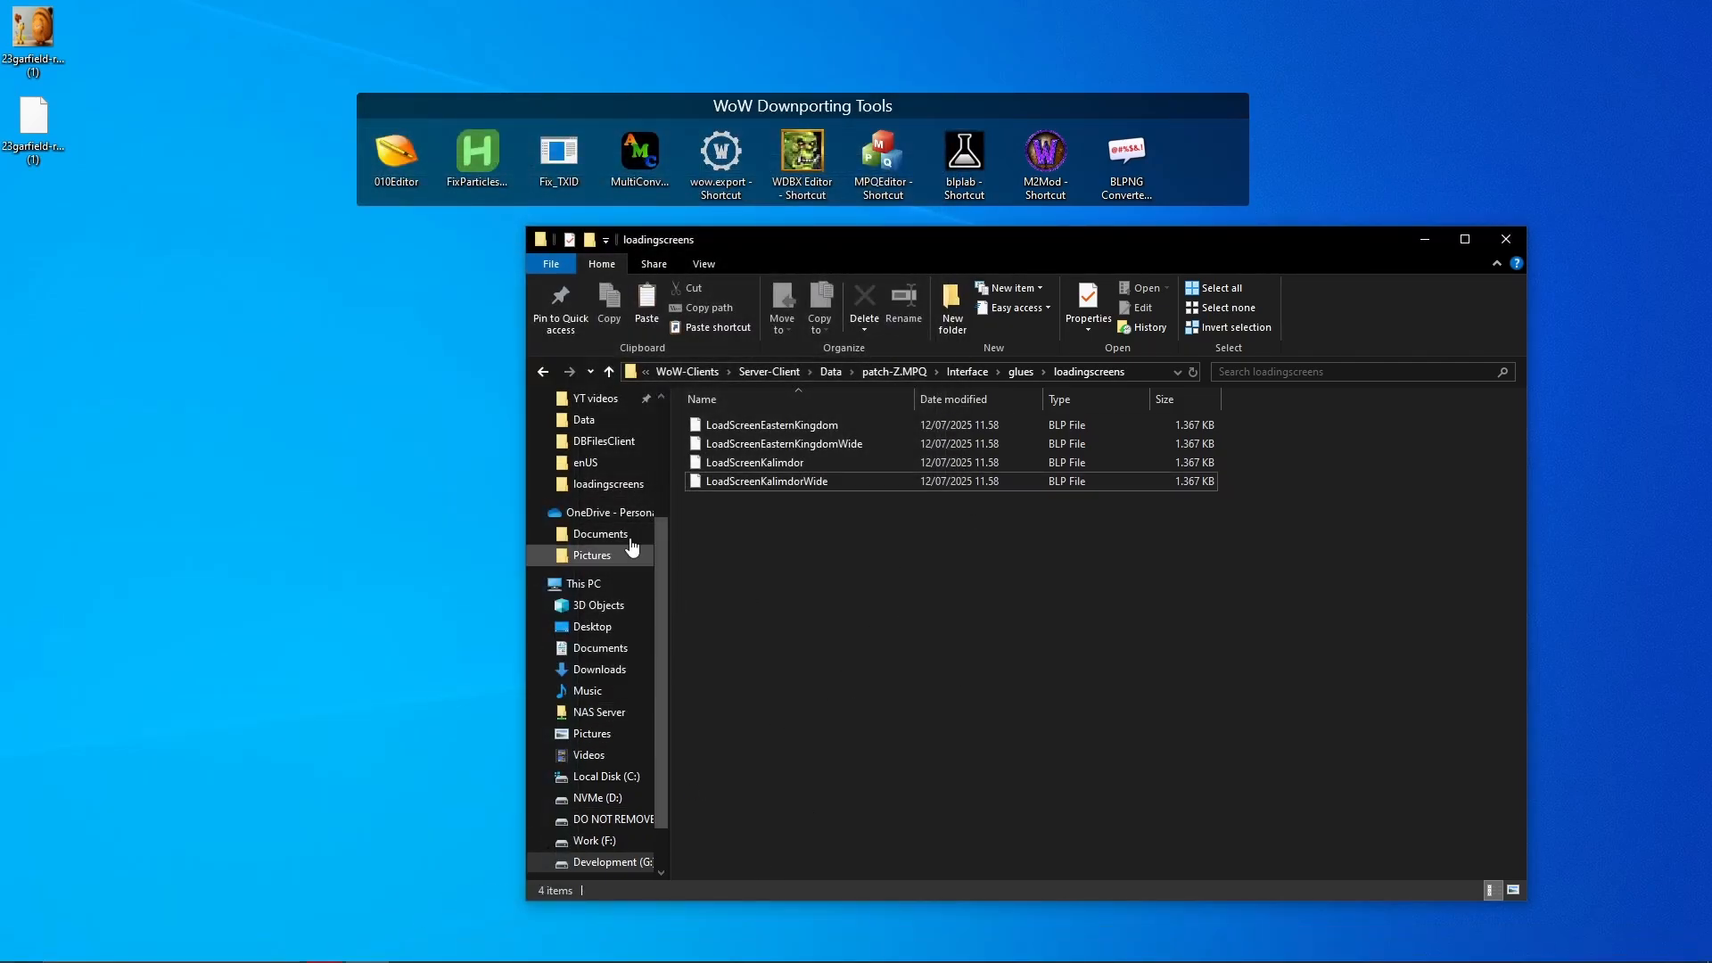
scroll(615, 441, "up", 1)
left_click(603, 462)
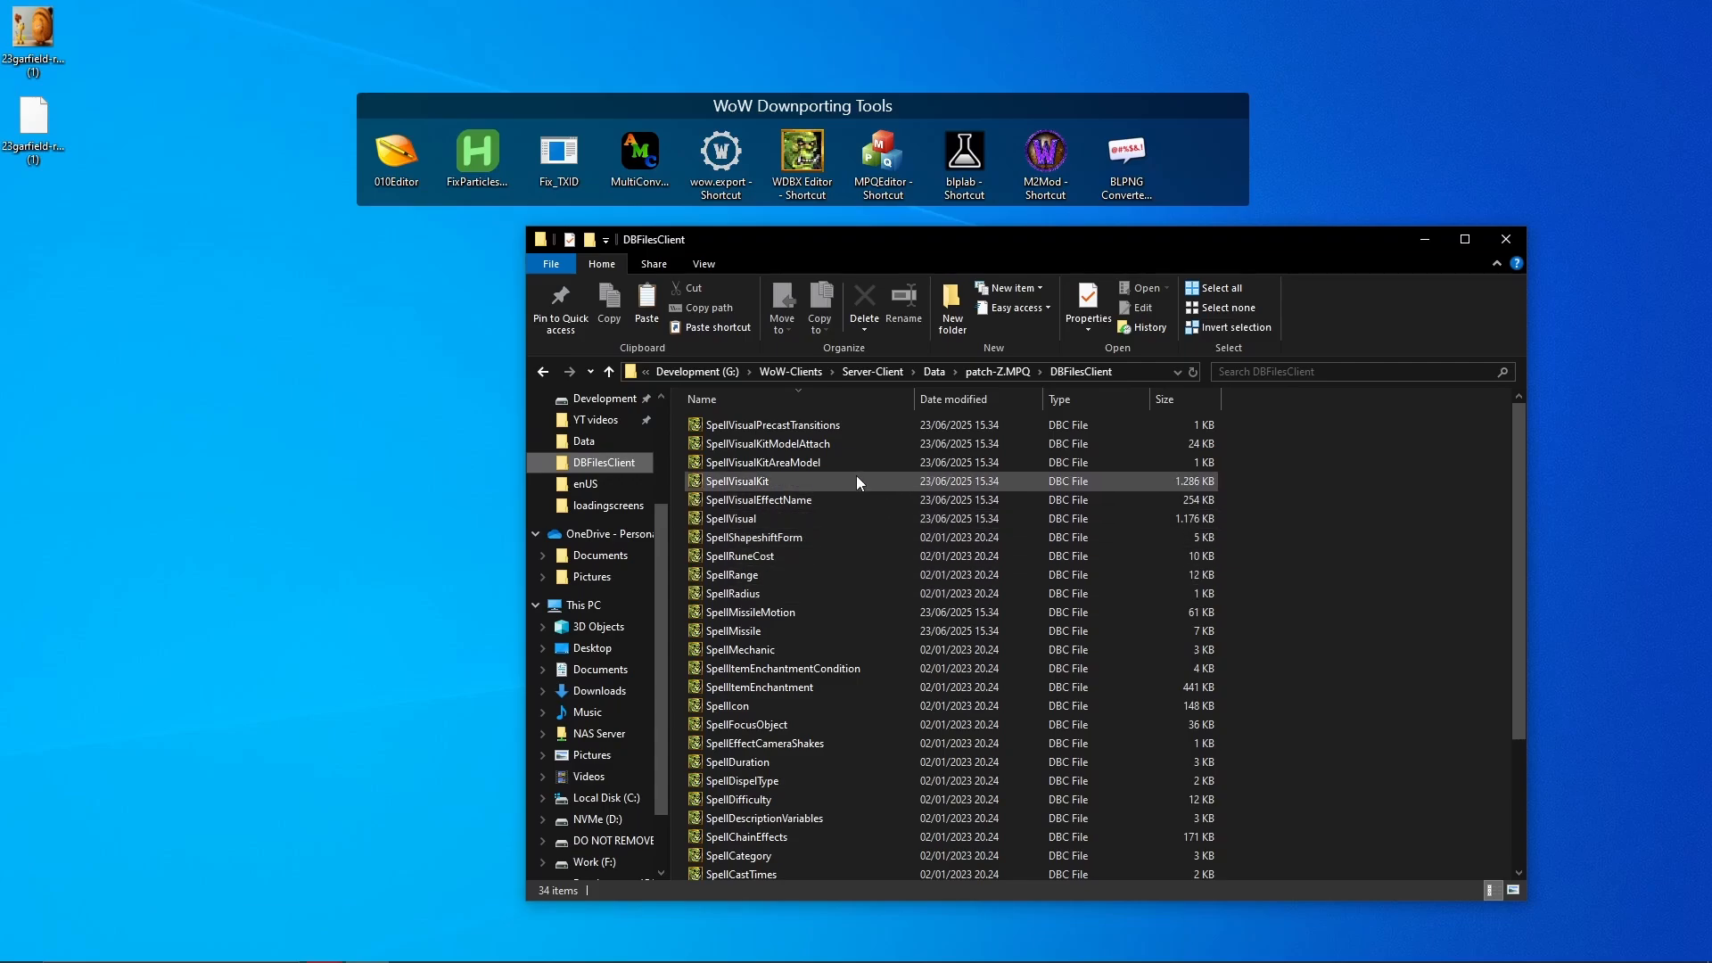
left_click(860, 495)
key("l")
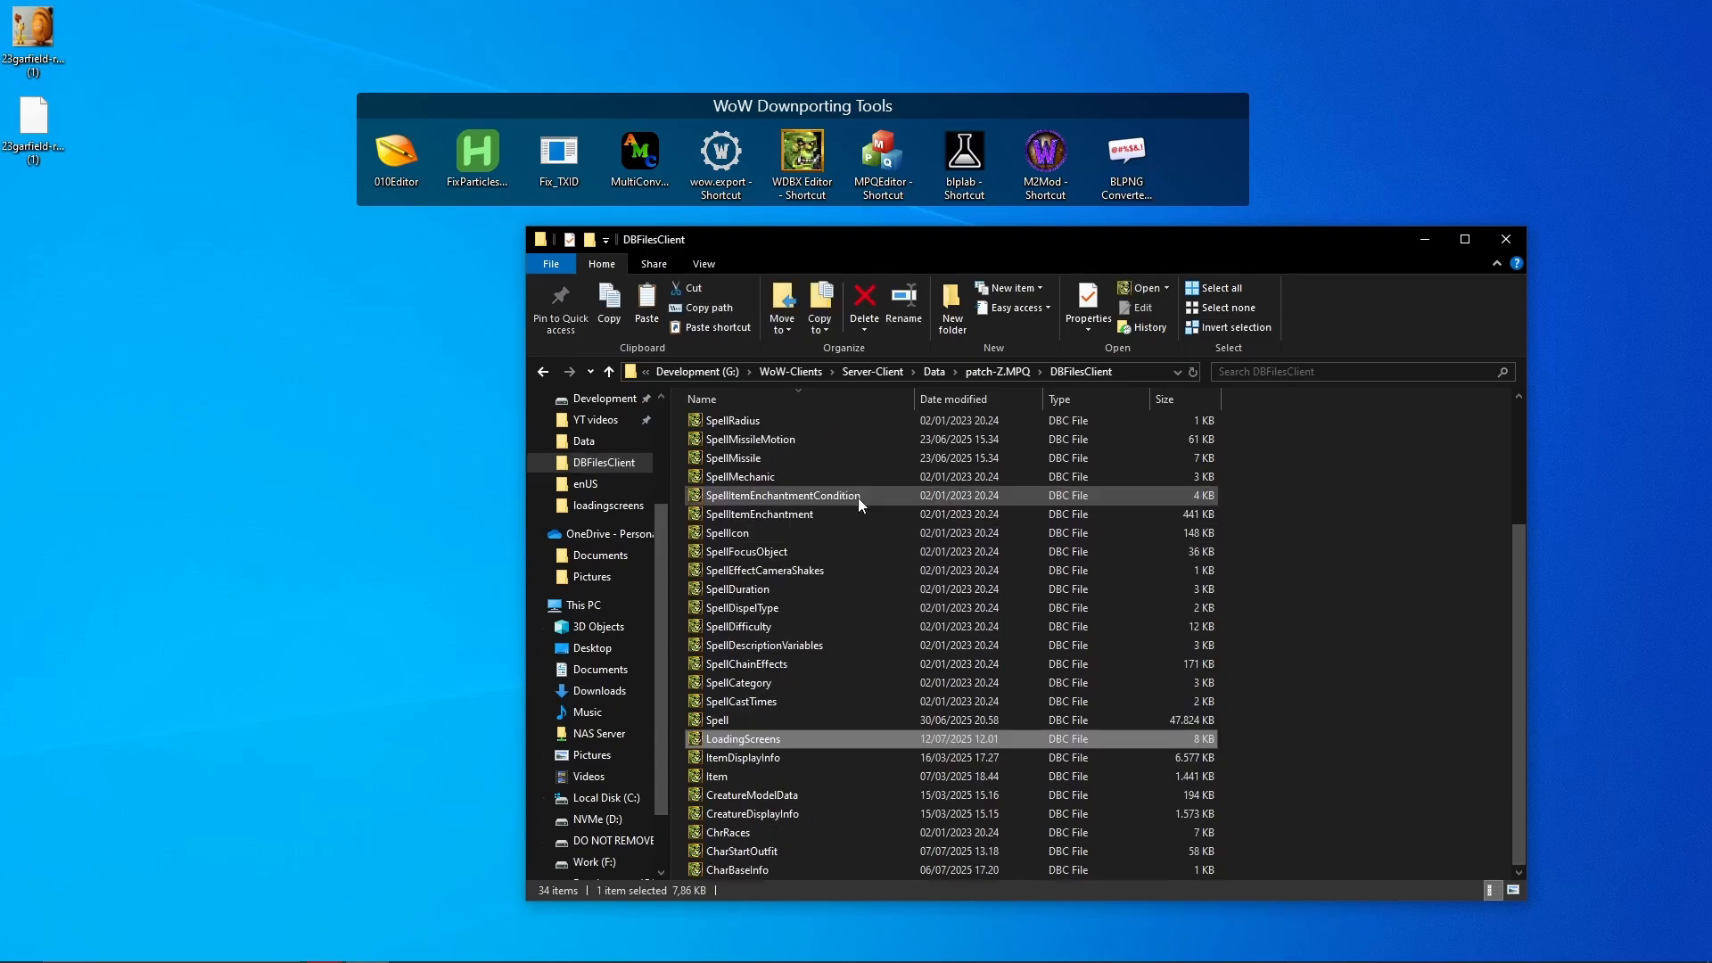
key("Return")
left_click(564, 537)
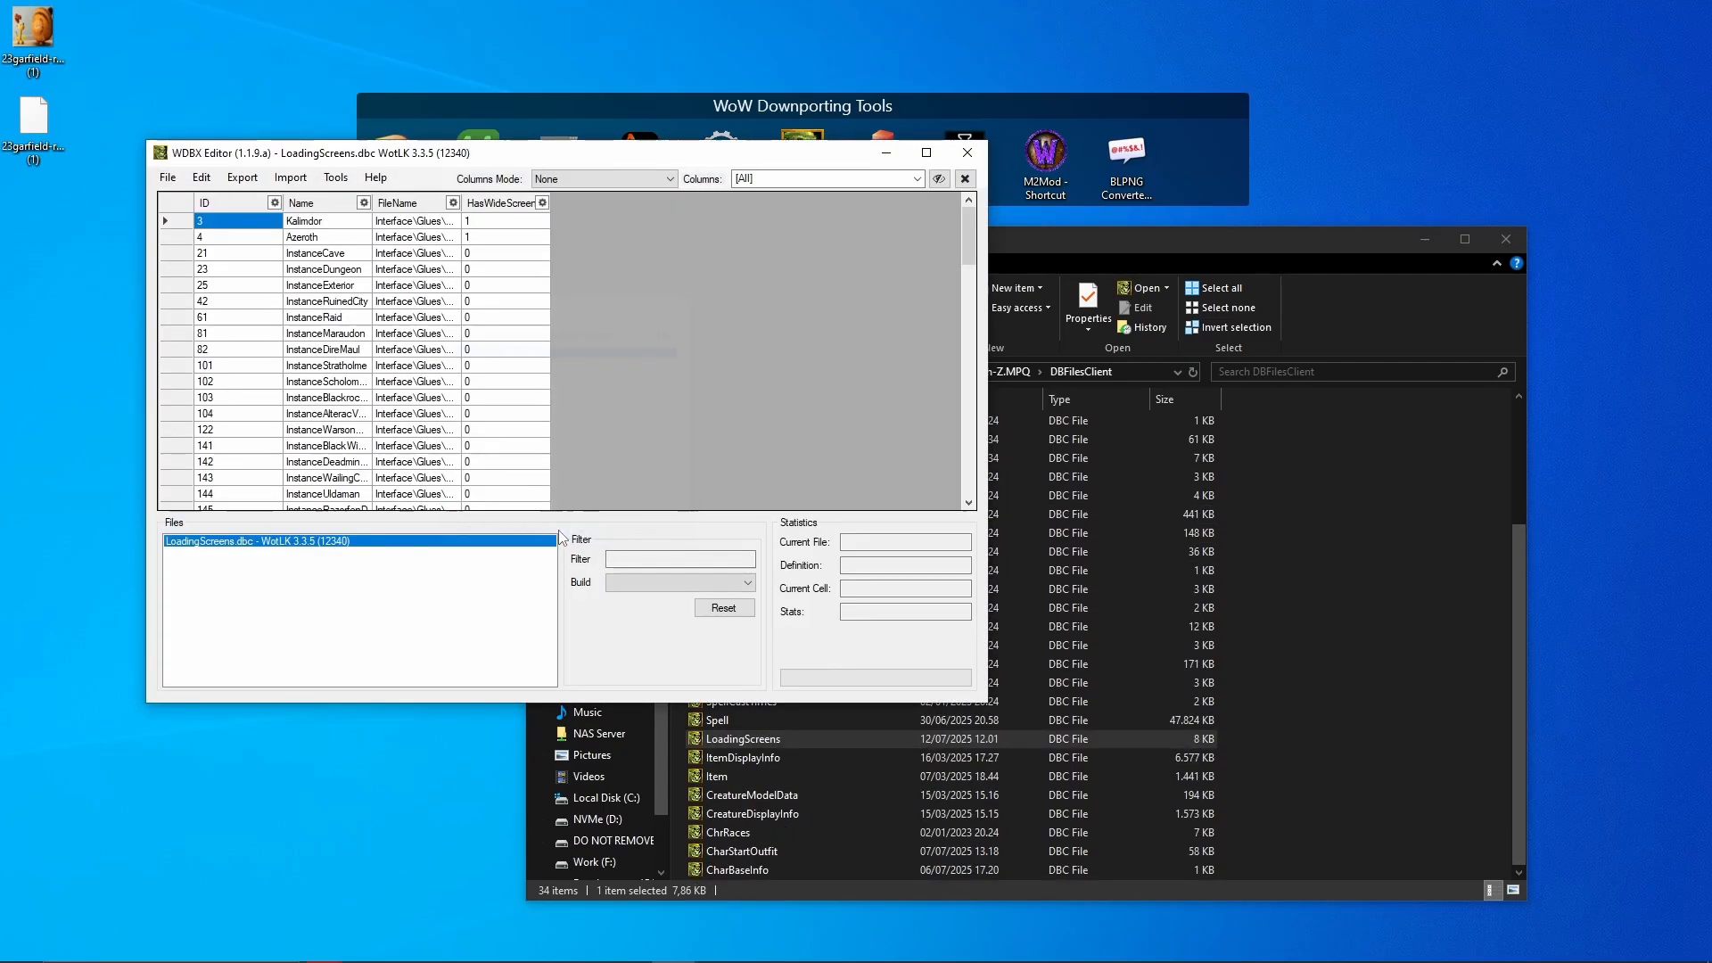
- Set Azeroth's HasWideScreen to 0, close the editor, and relaunch World of Warcraft
left_click(509, 241)
left_click(505, 237)
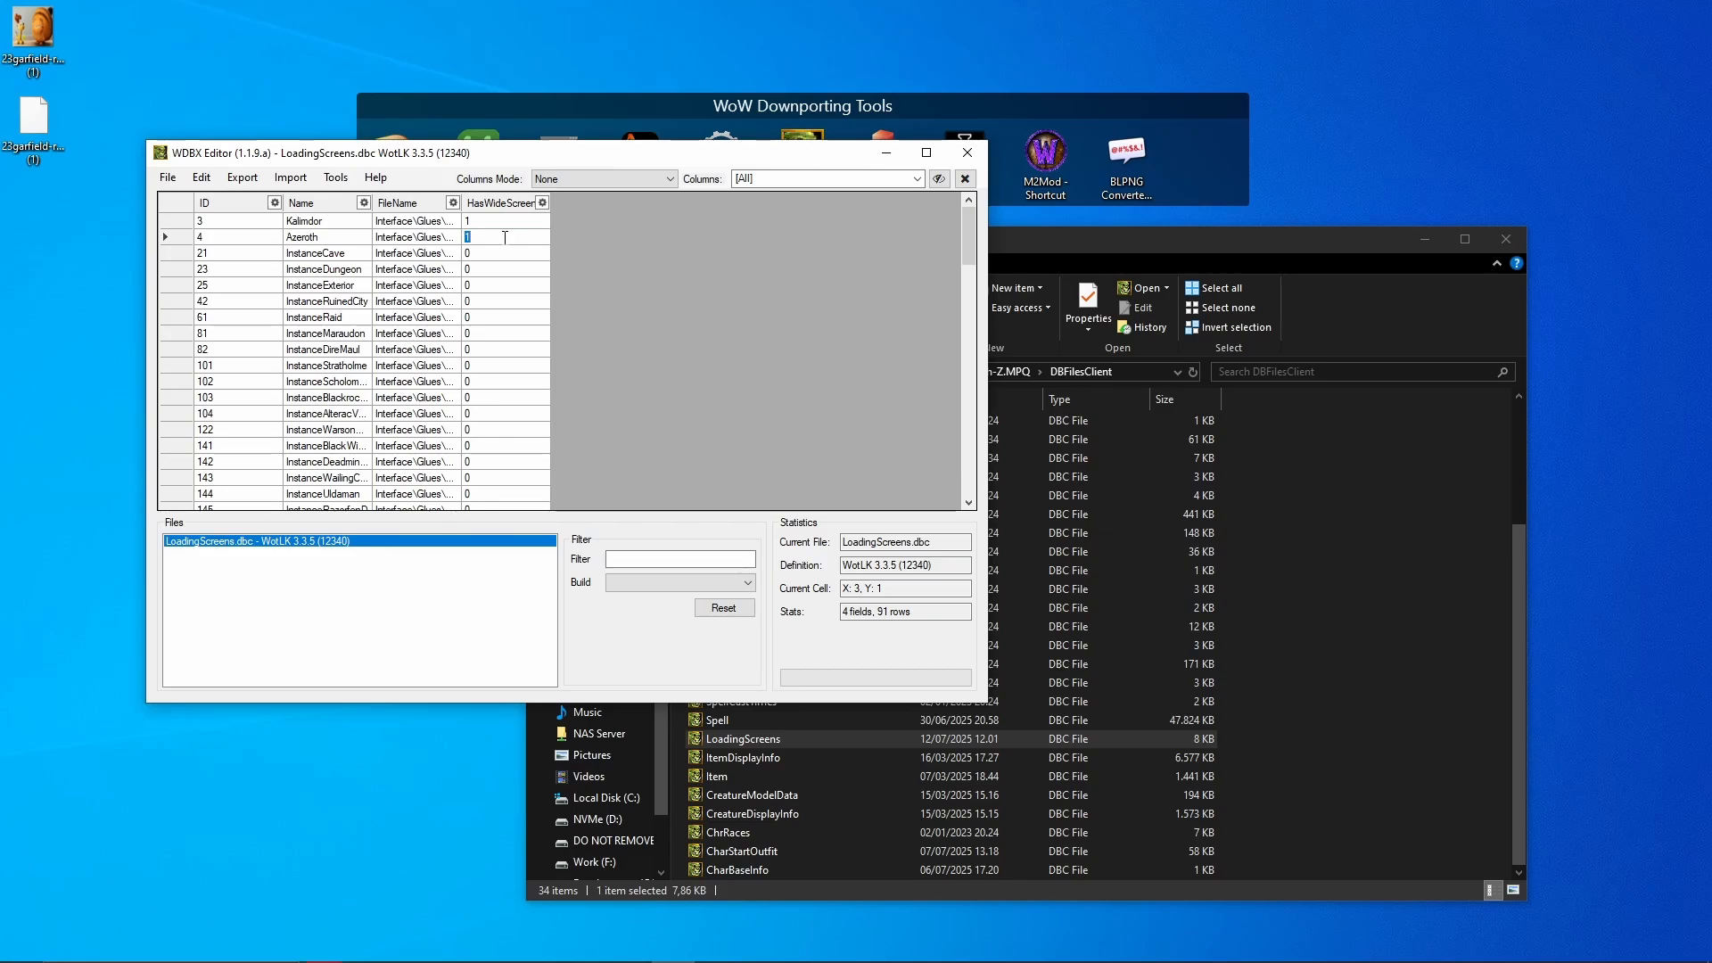
type("0")
left_click(521, 271)
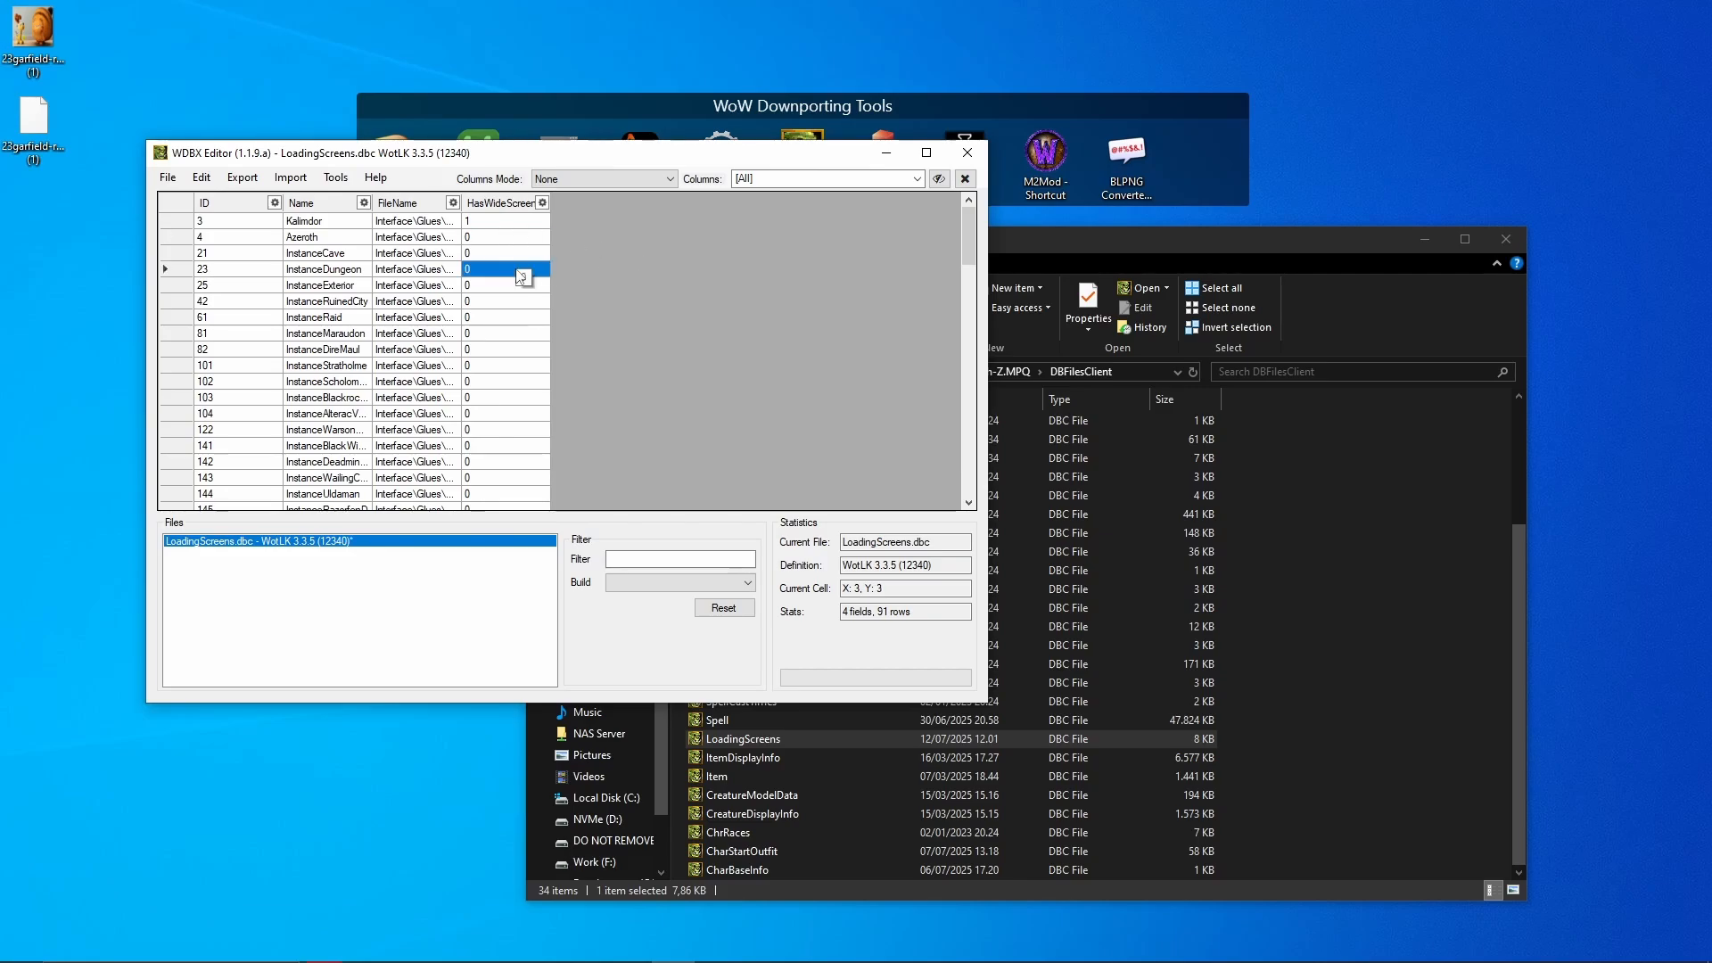
left_click(967, 153)
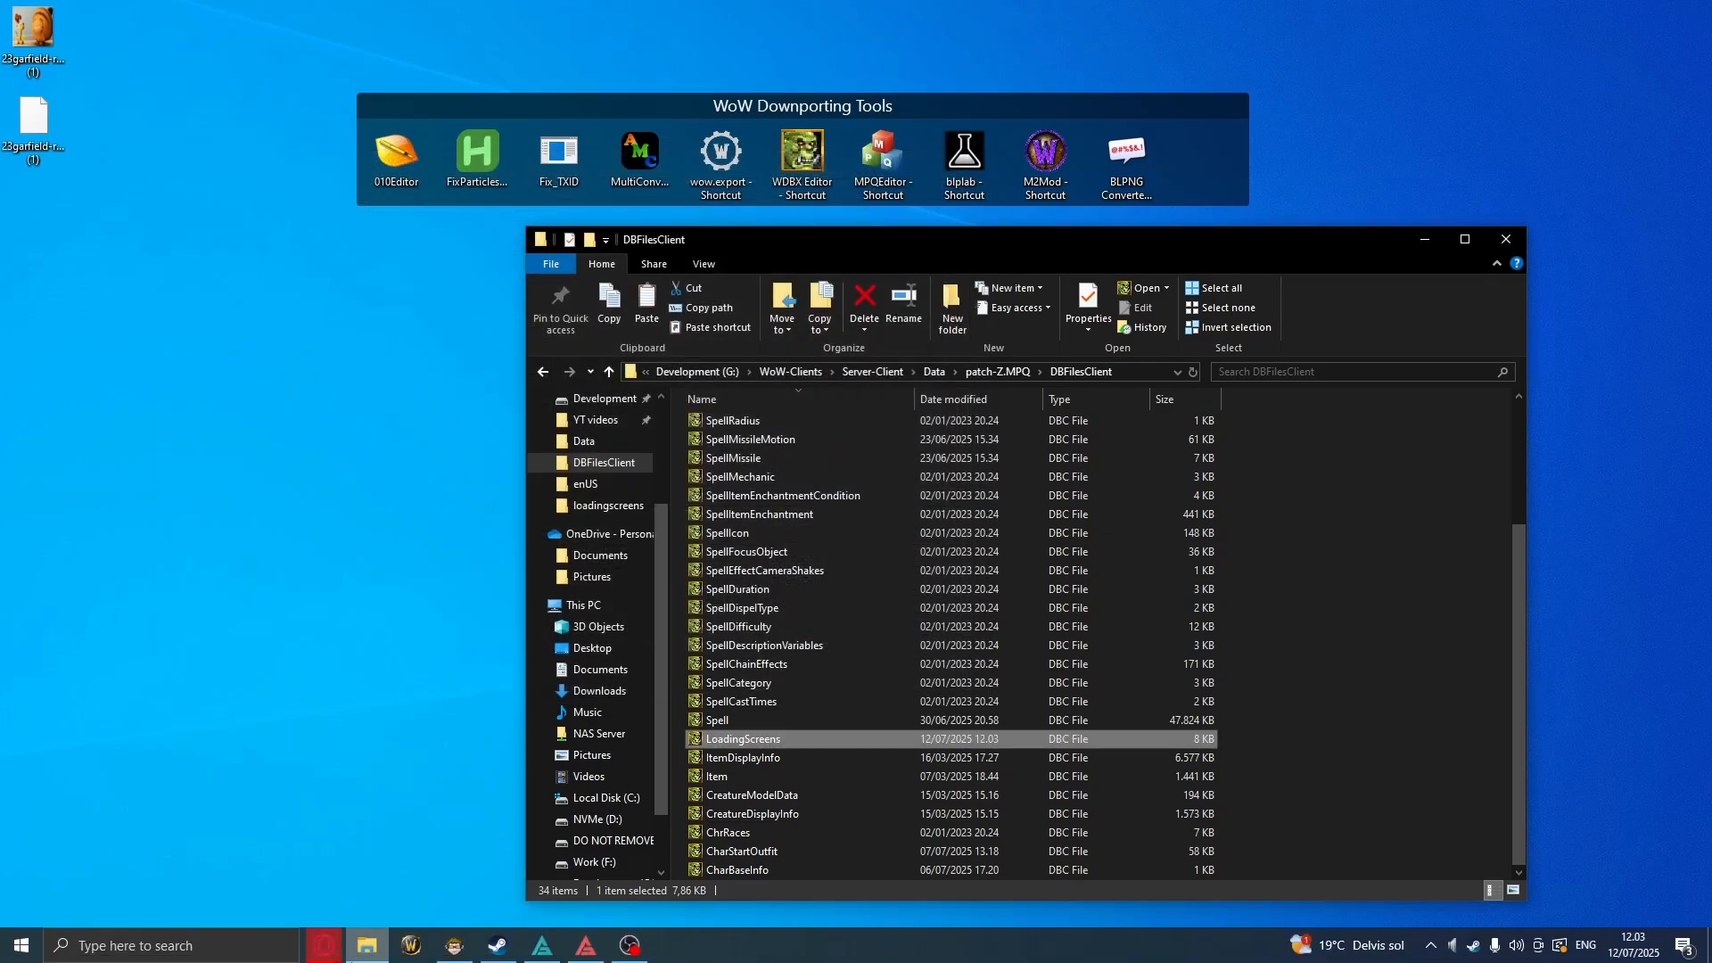
left_click(410, 948)
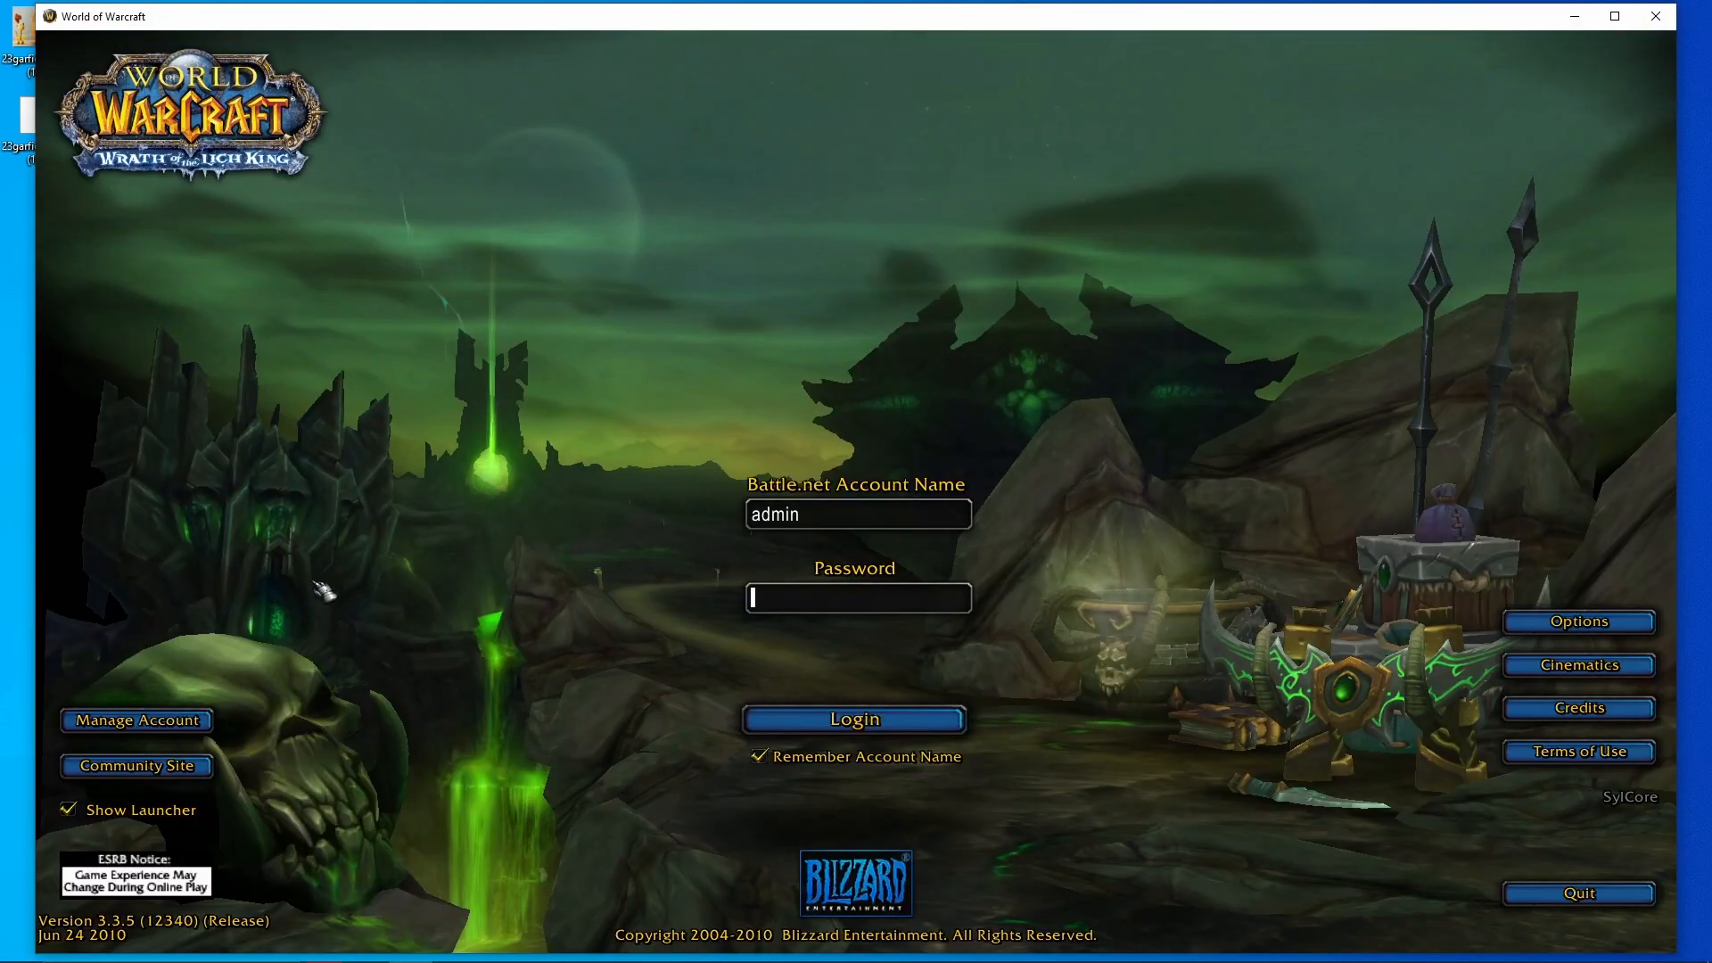
- Log in with the account password, enter Stormwind to see the Garfield loading screen, then quit
left_click(869, 602)
type("*****")
key("Return")
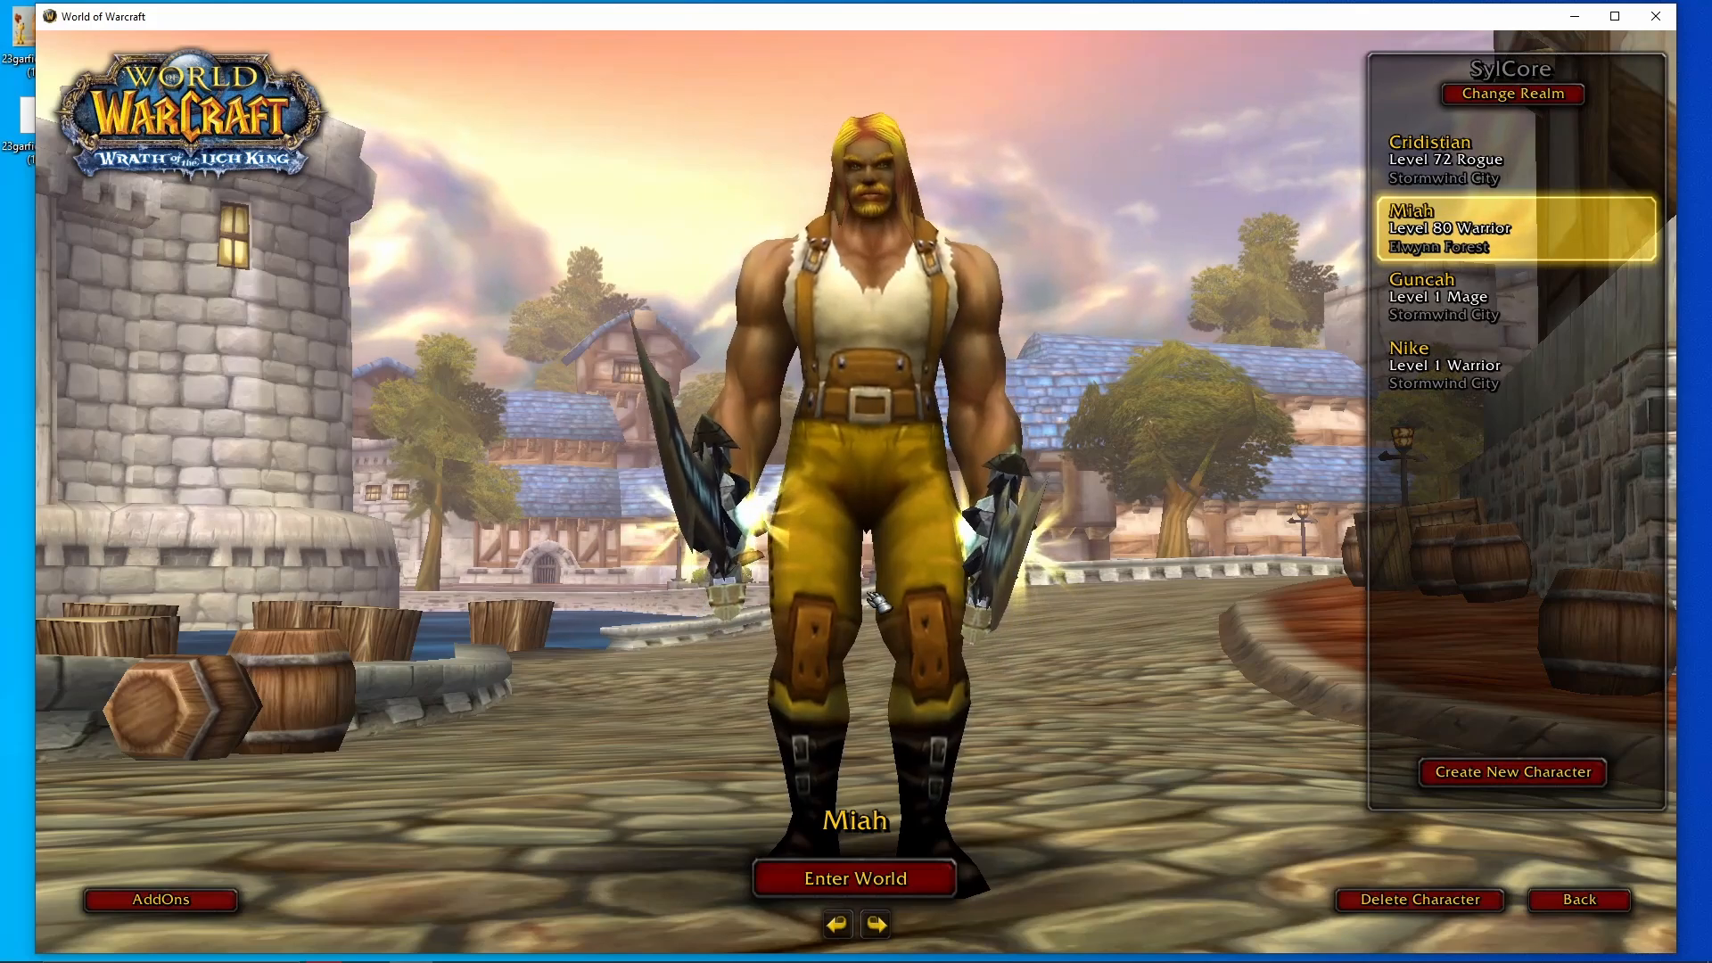
key("Return")
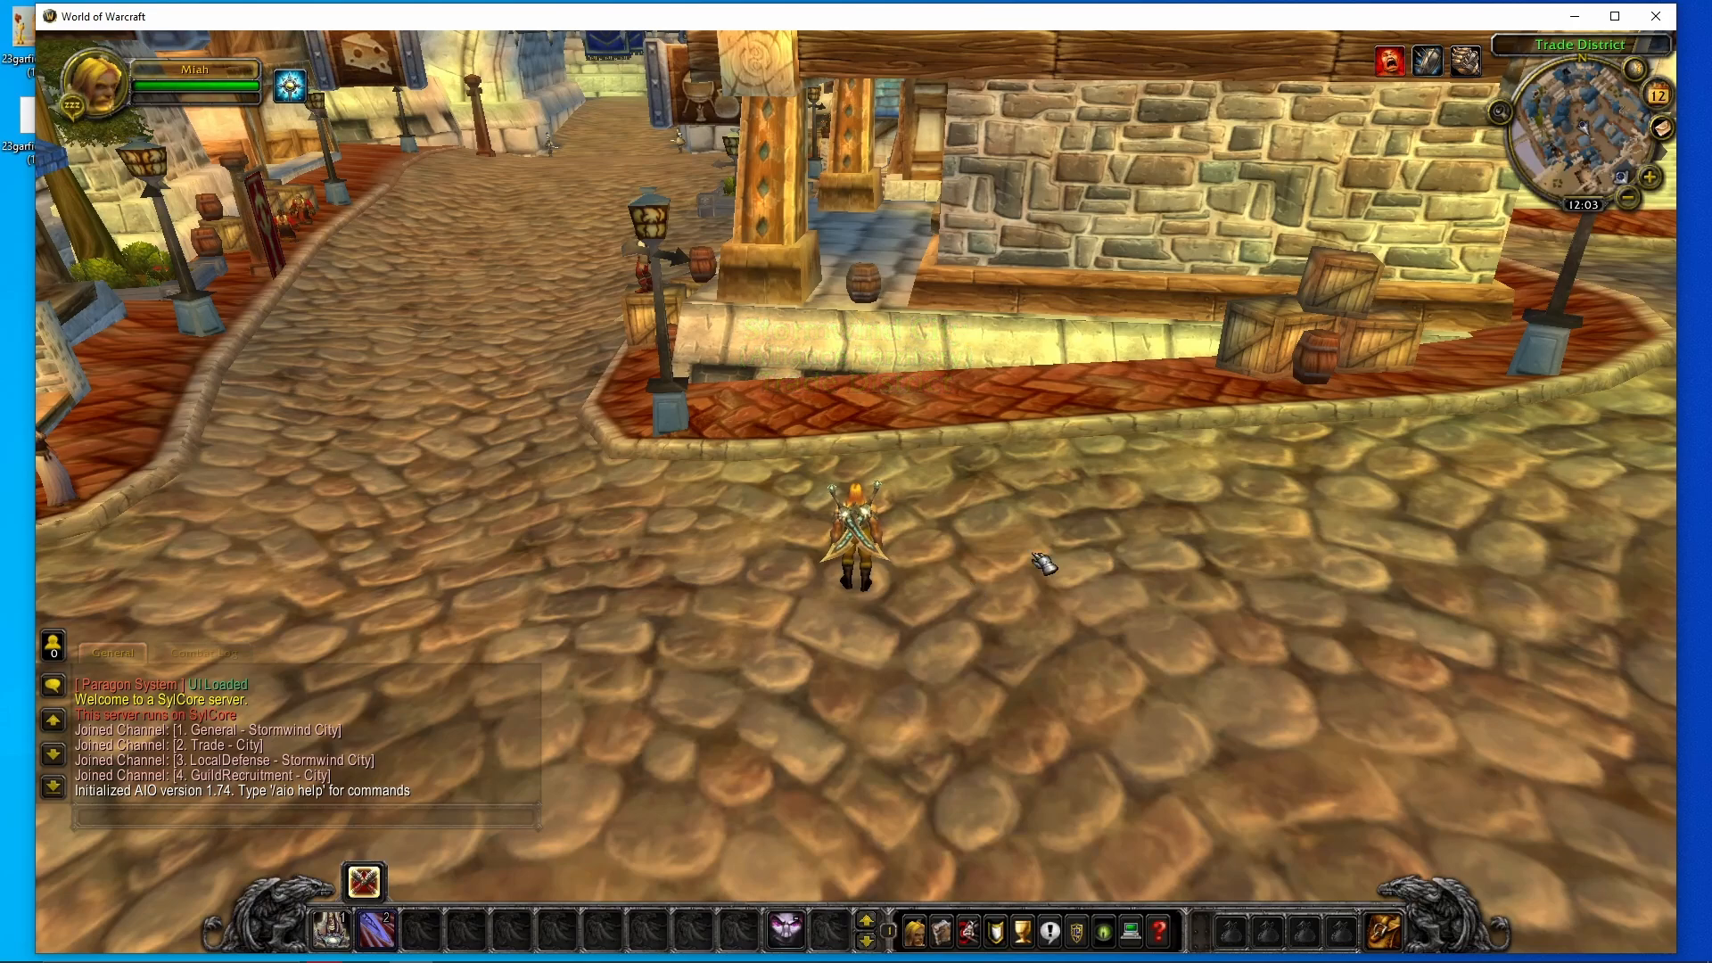
left_click(1659, 20)
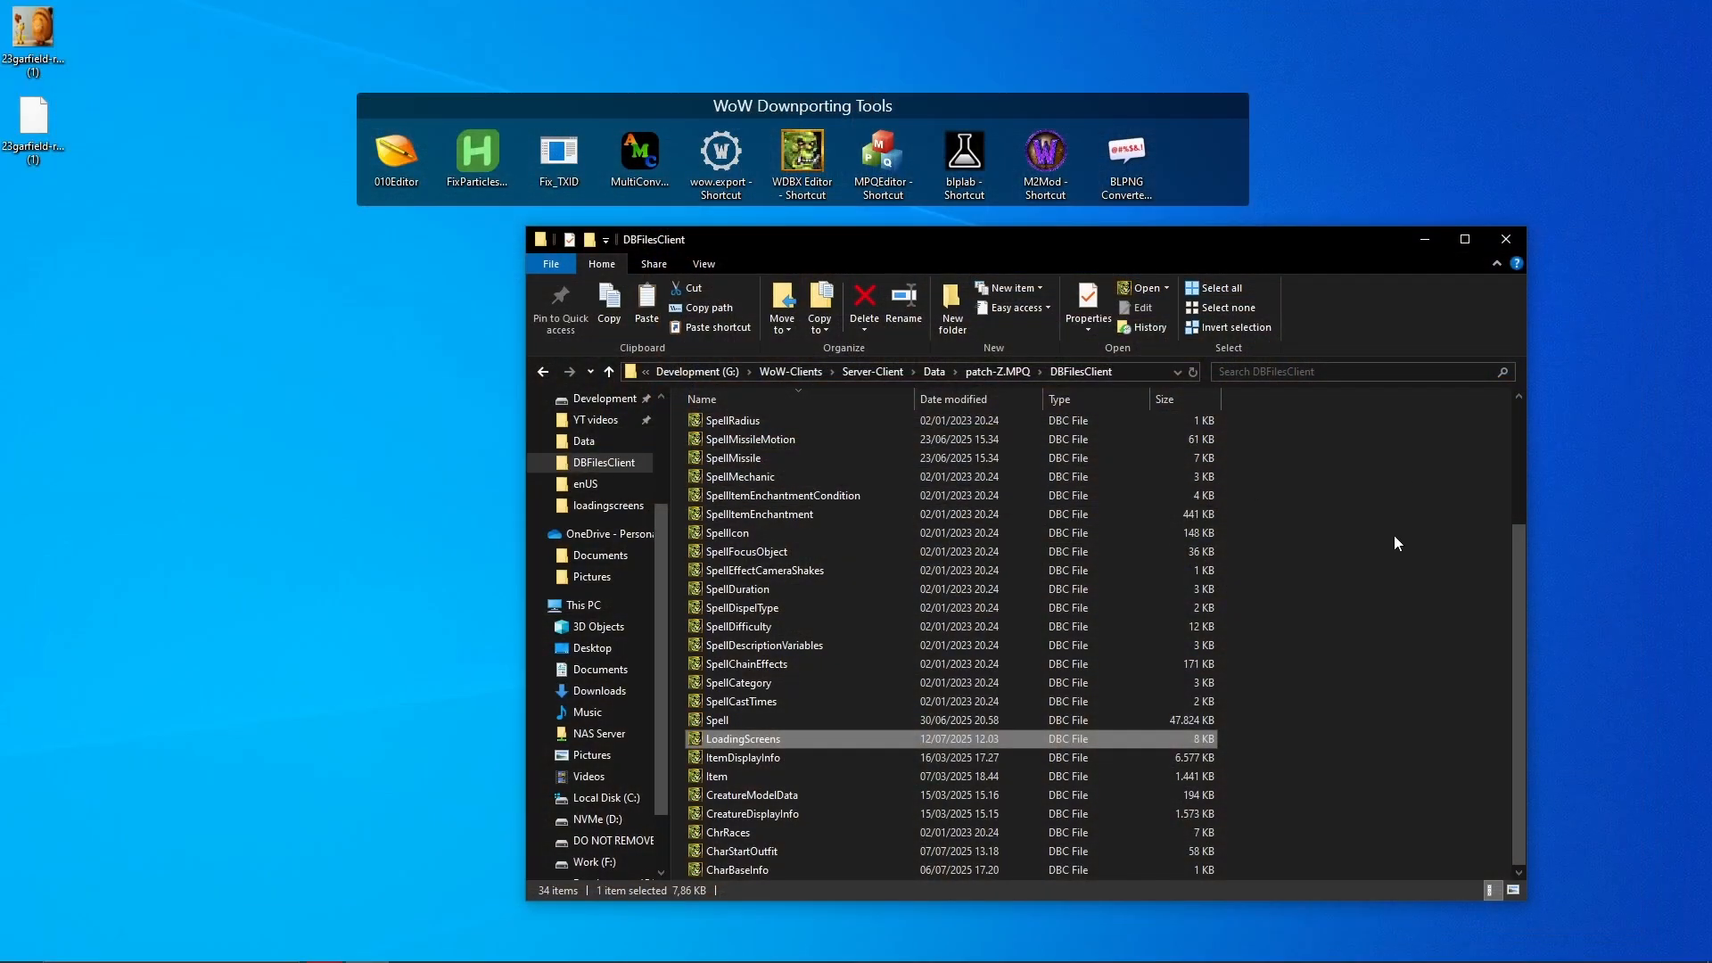